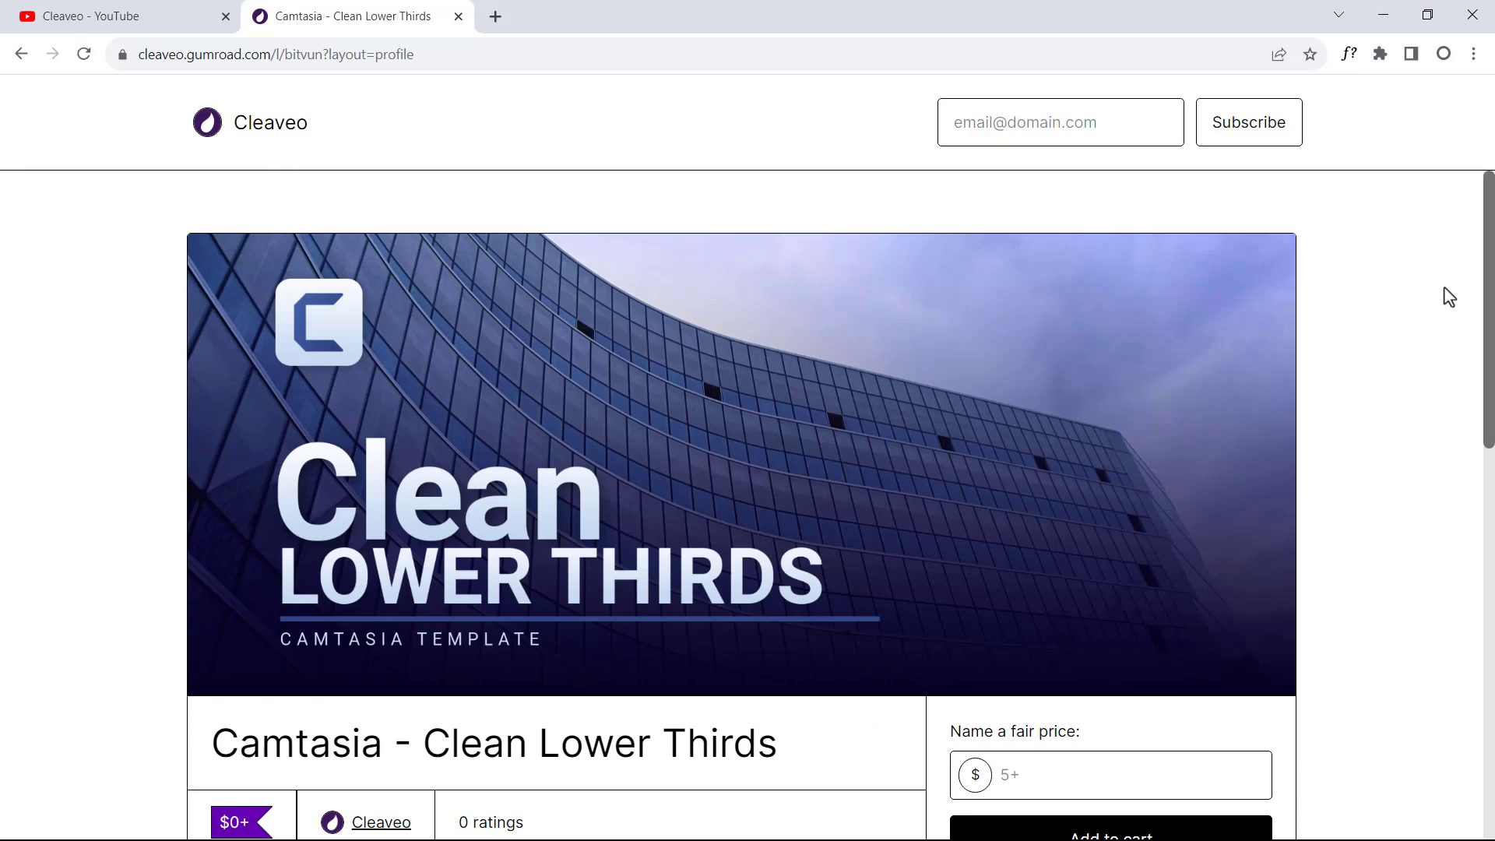
# Scroll to the Clean Lower Thirds 'How to download?' instructions, read them, and return to the price box.
pyautogui.moveTo(1489, 288); pyautogui.dragTo(1491, 689)
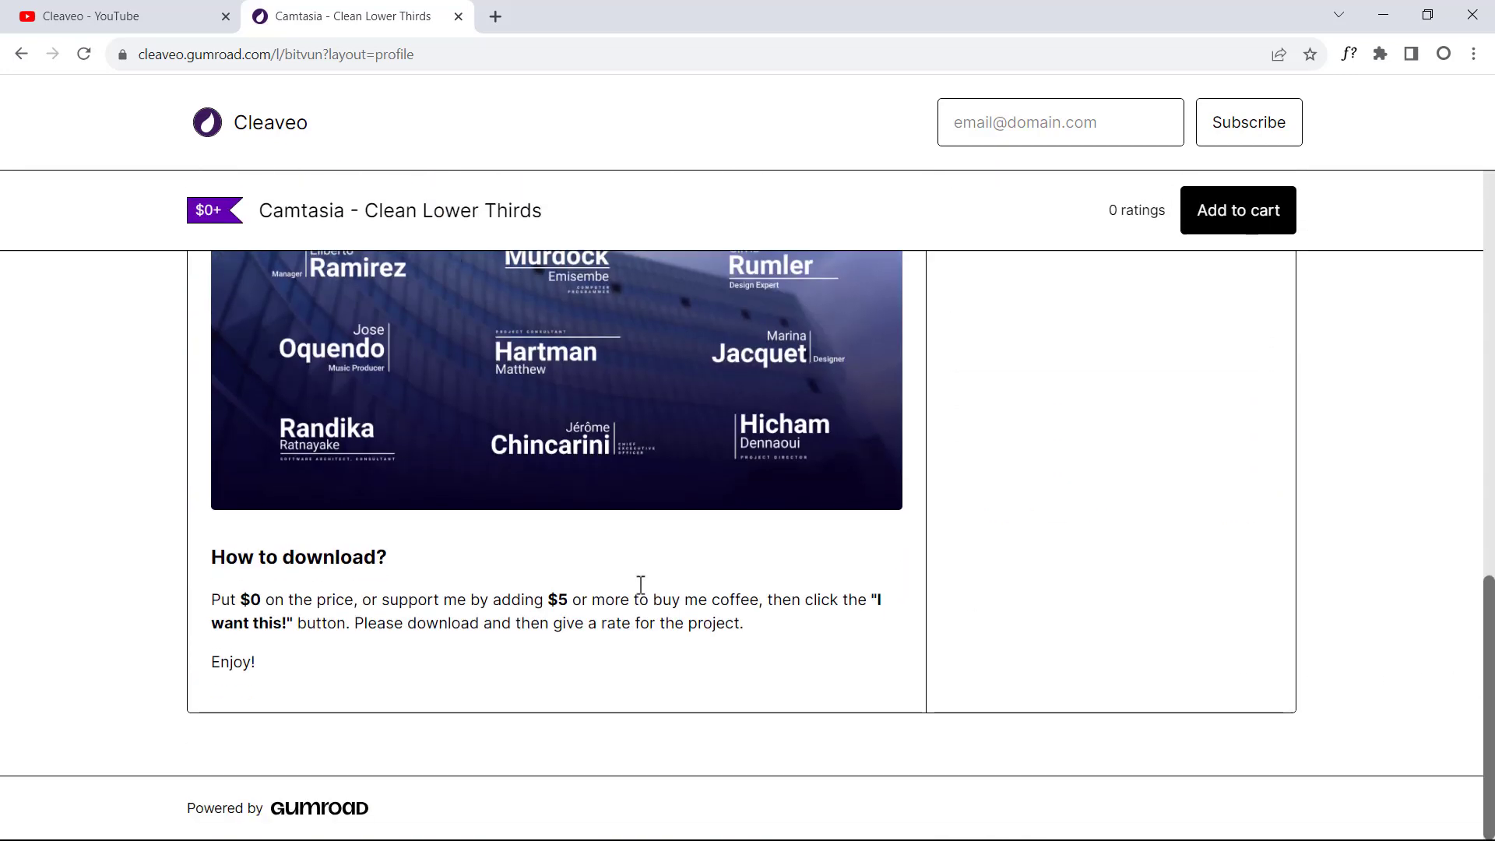
pyautogui.moveTo(199, 541); pyautogui.dragTo(193, 661)
pyautogui.click(193, 660)
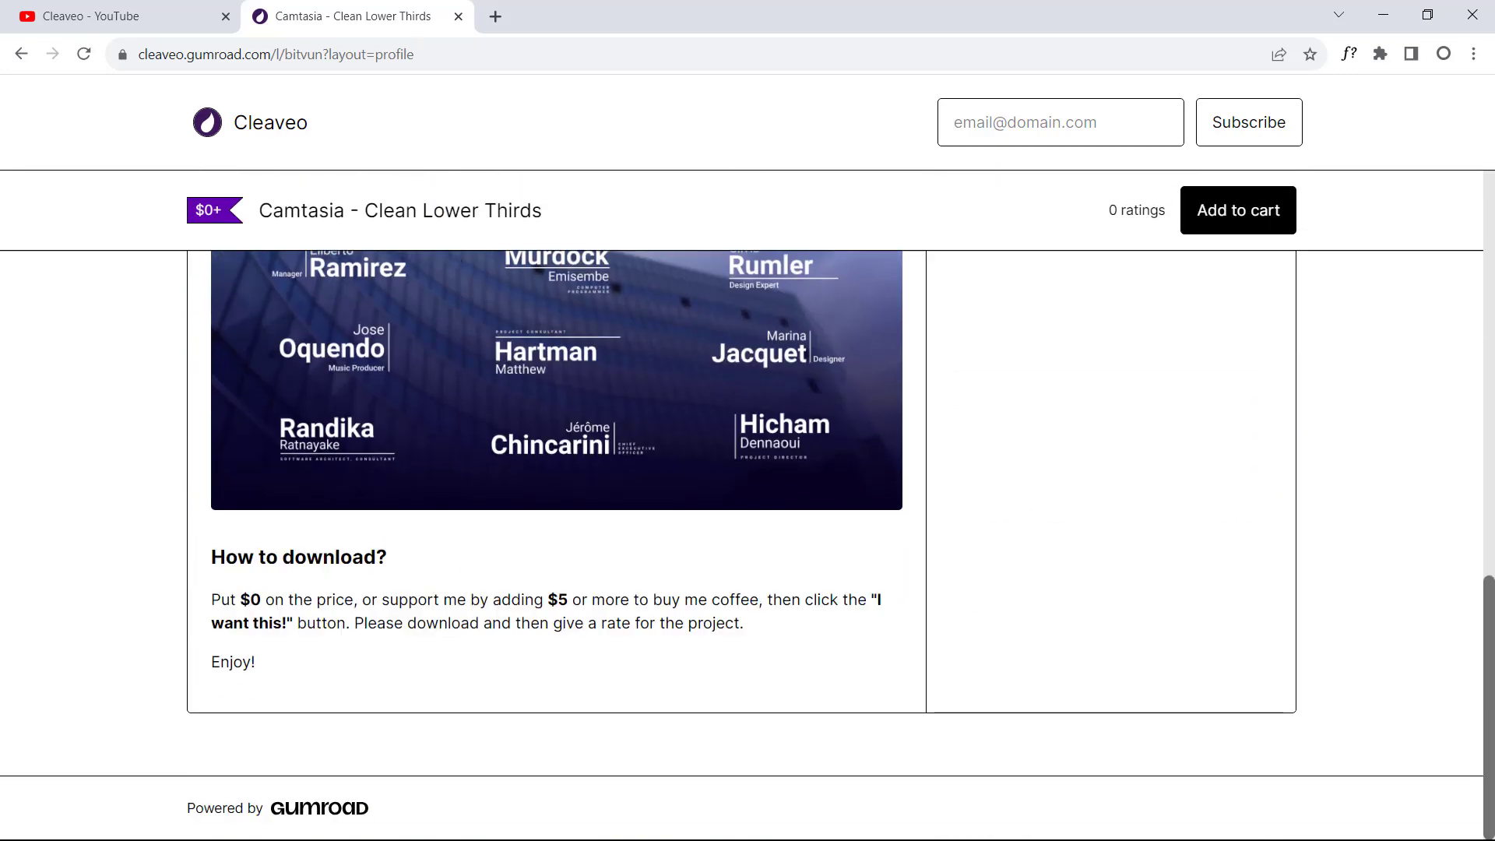
pyautogui.moveTo(1489, 620); pyautogui.dragTo(1487, 343)
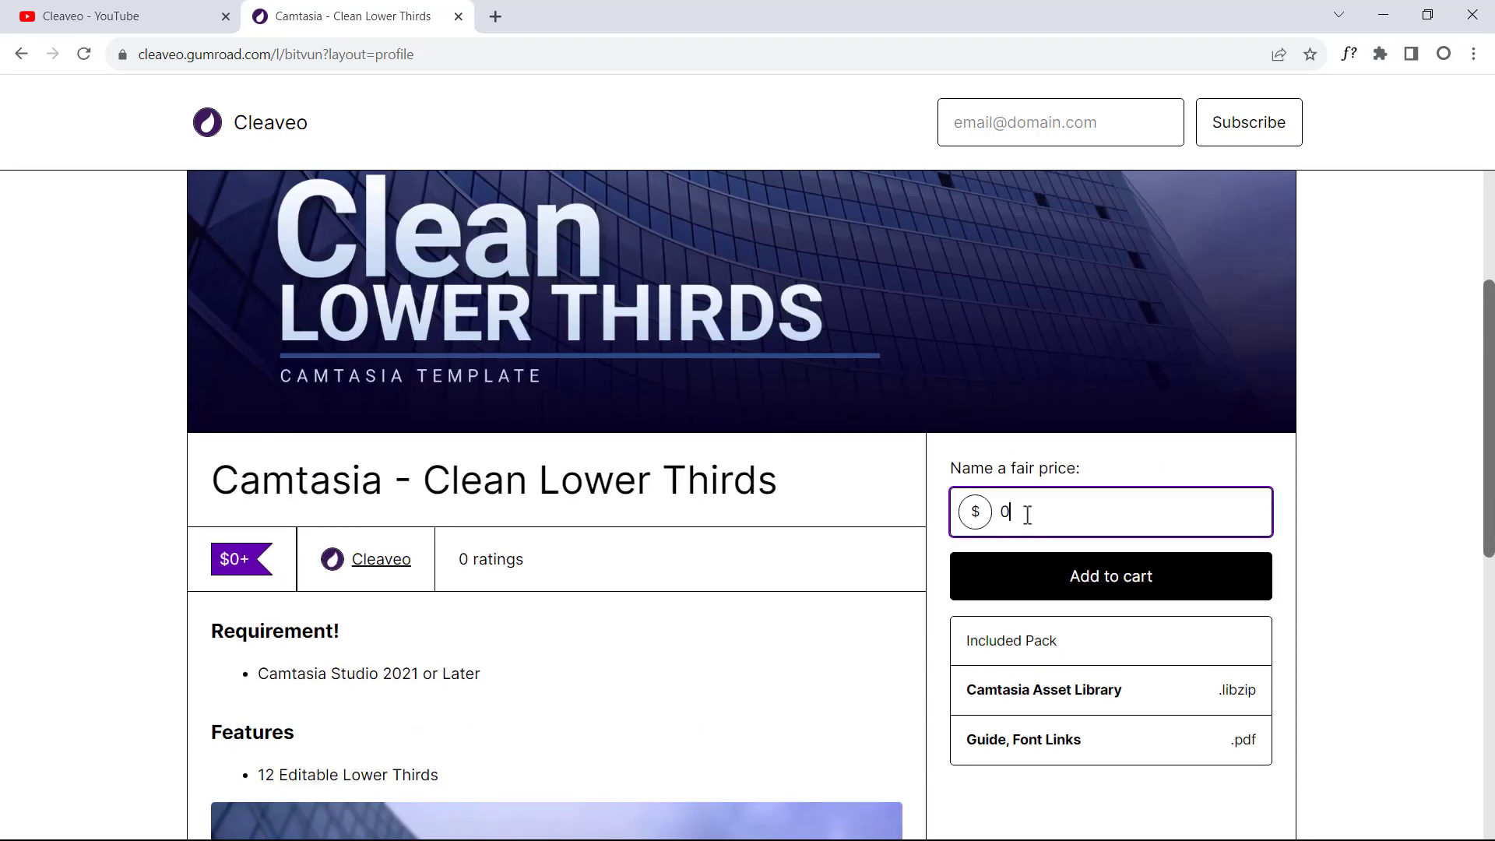
# Add the Clean Lower Thirds pack to the cart, set its price to 5, and pay with PayPal.
pyautogui.click(1085, 577)
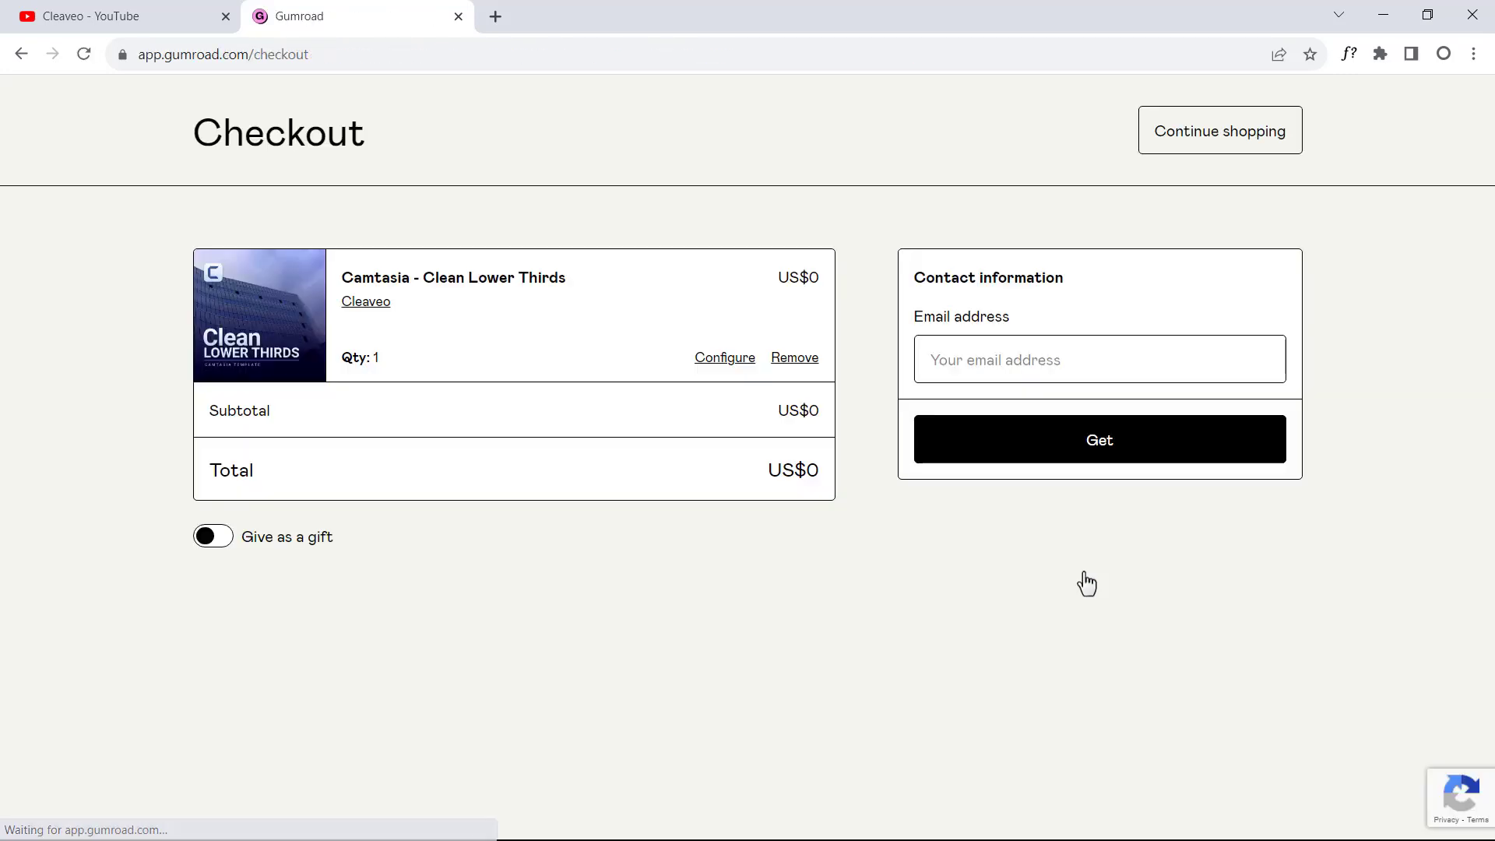
pyautogui.click(1036, 363)
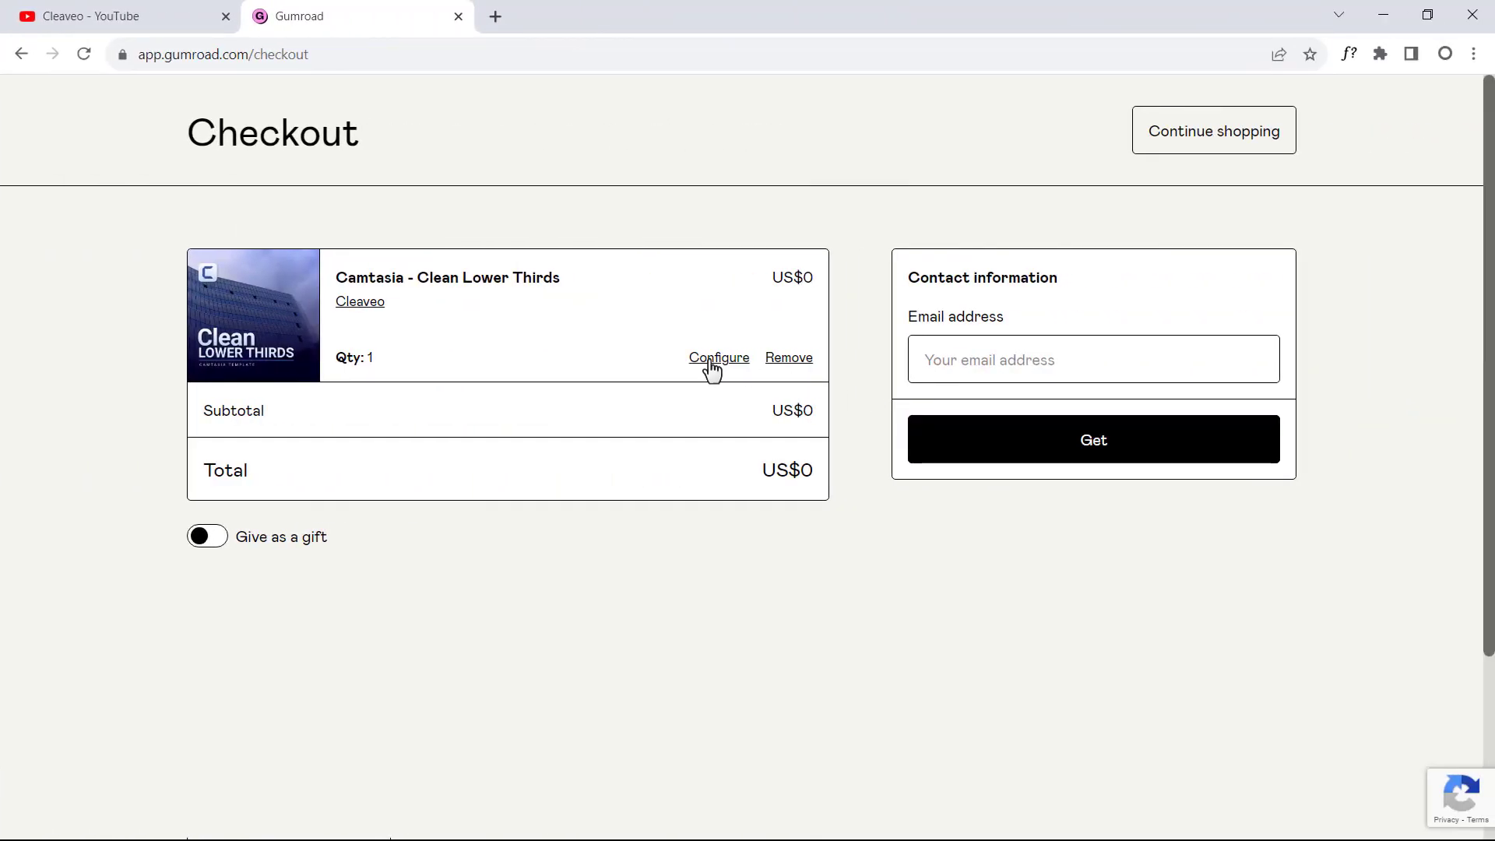
pyautogui.click(714, 359)
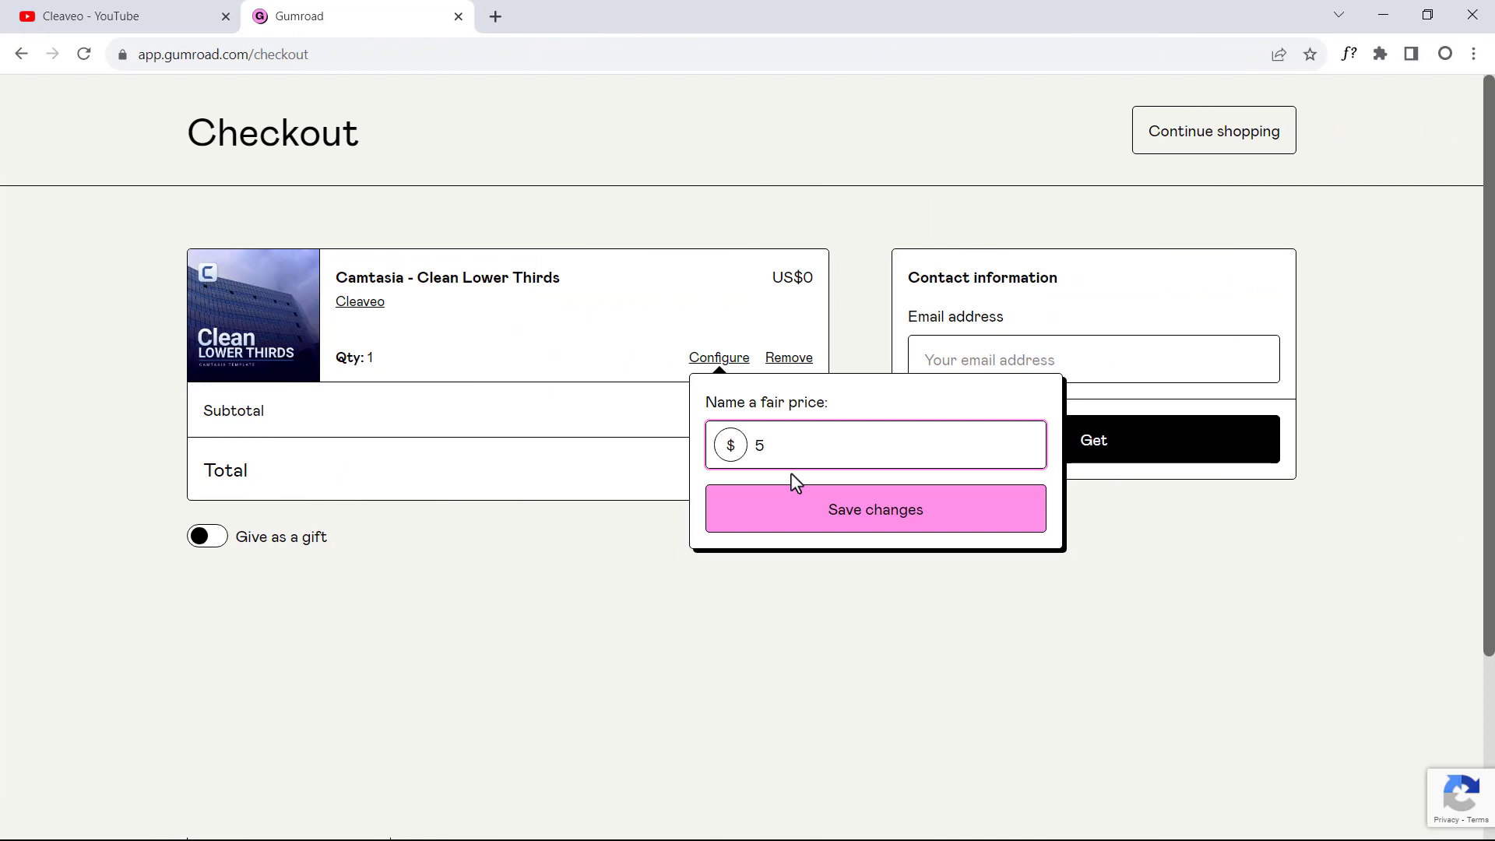
pyautogui.click(838, 523)
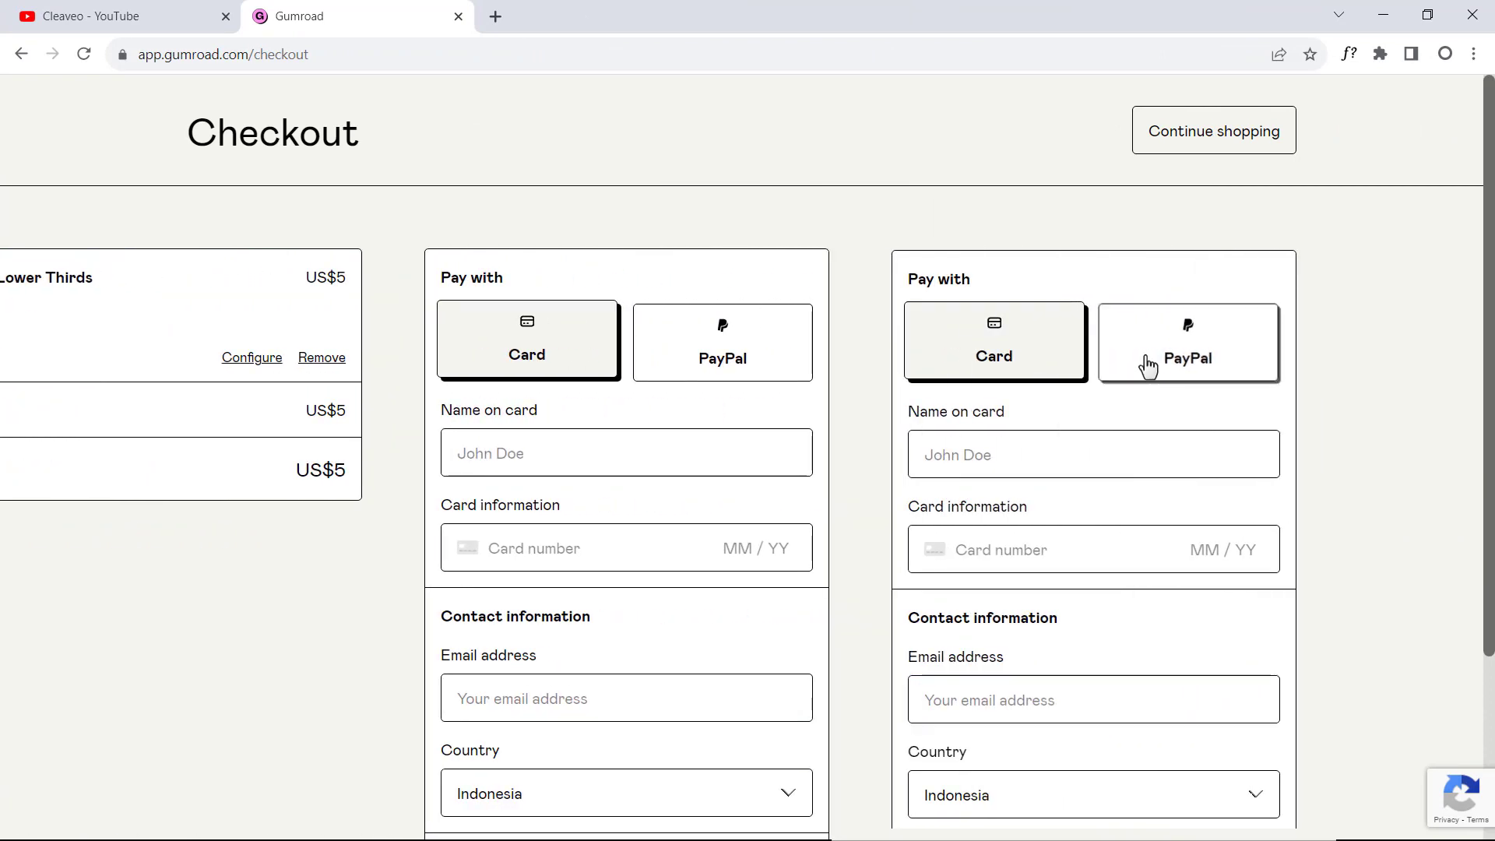
pyautogui.click(1146, 366)
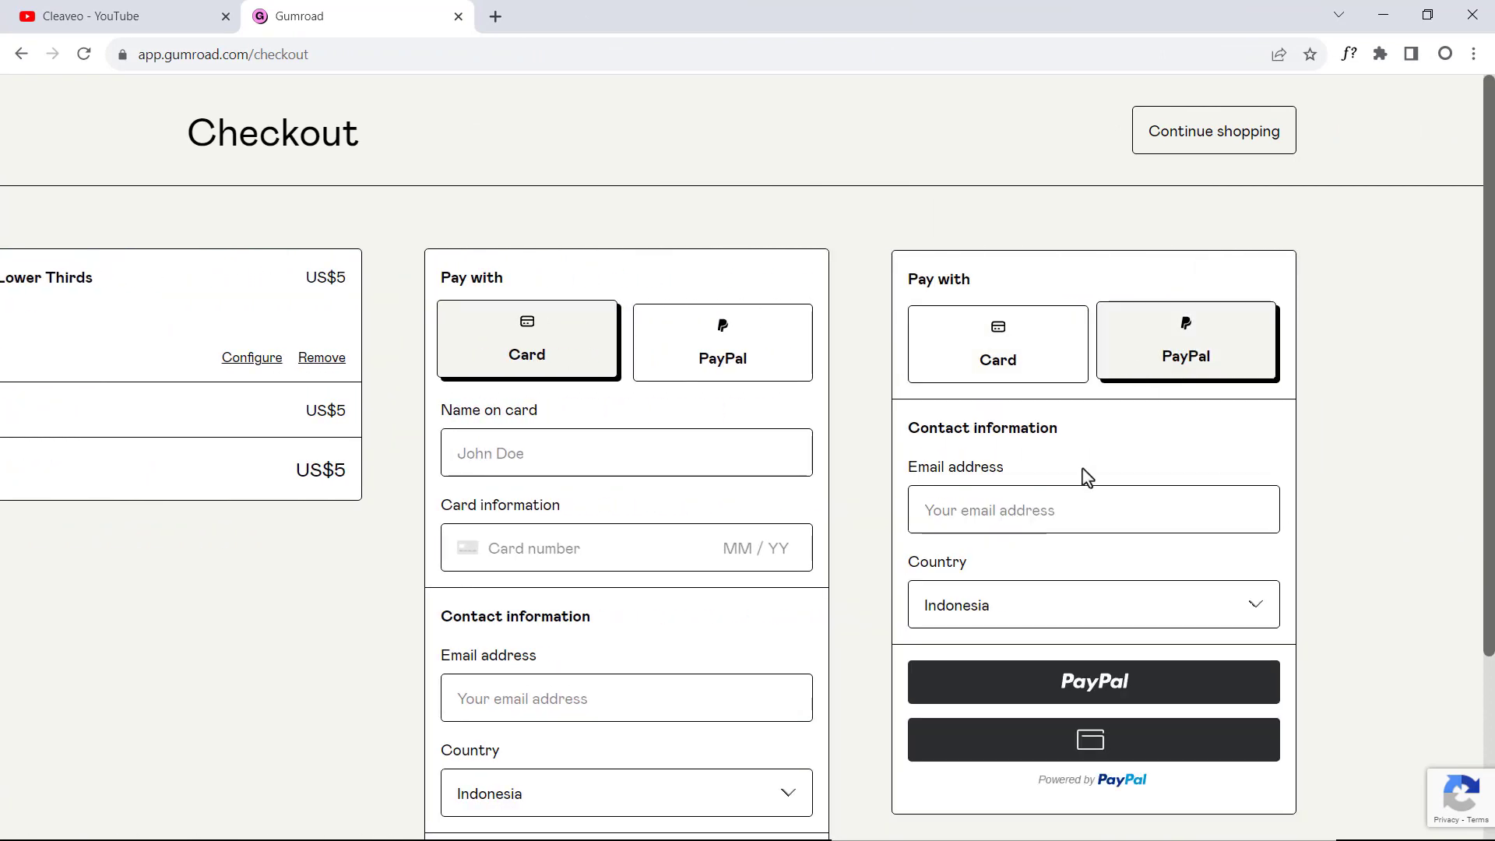
pyautogui.click(1053, 510)
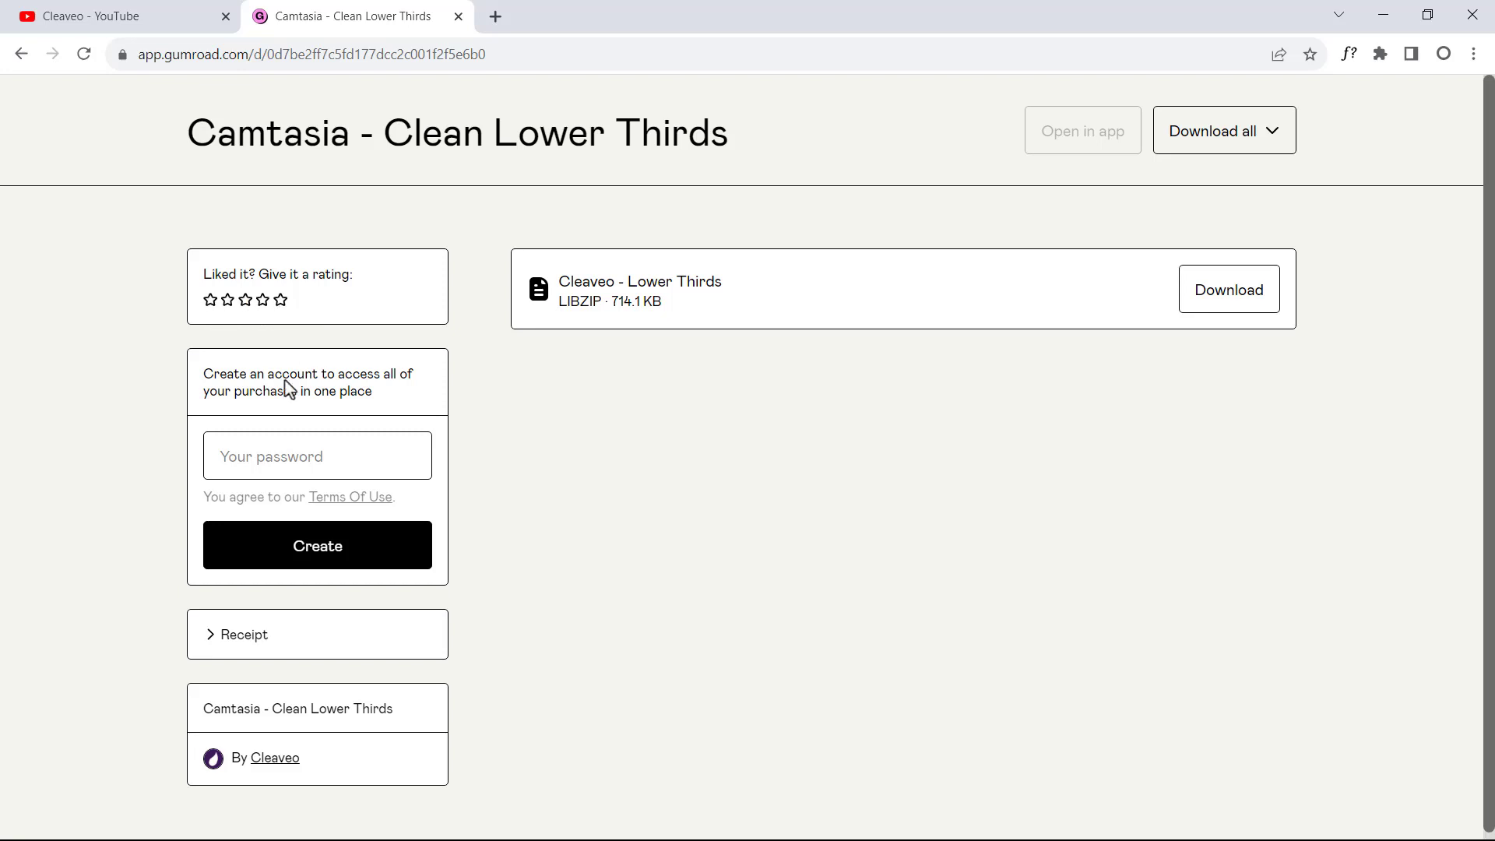
# Skip the account password prompt on the Gumroad download page without creating an account.
pyautogui.click(291, 455)
pyautogui.click(140, 490)
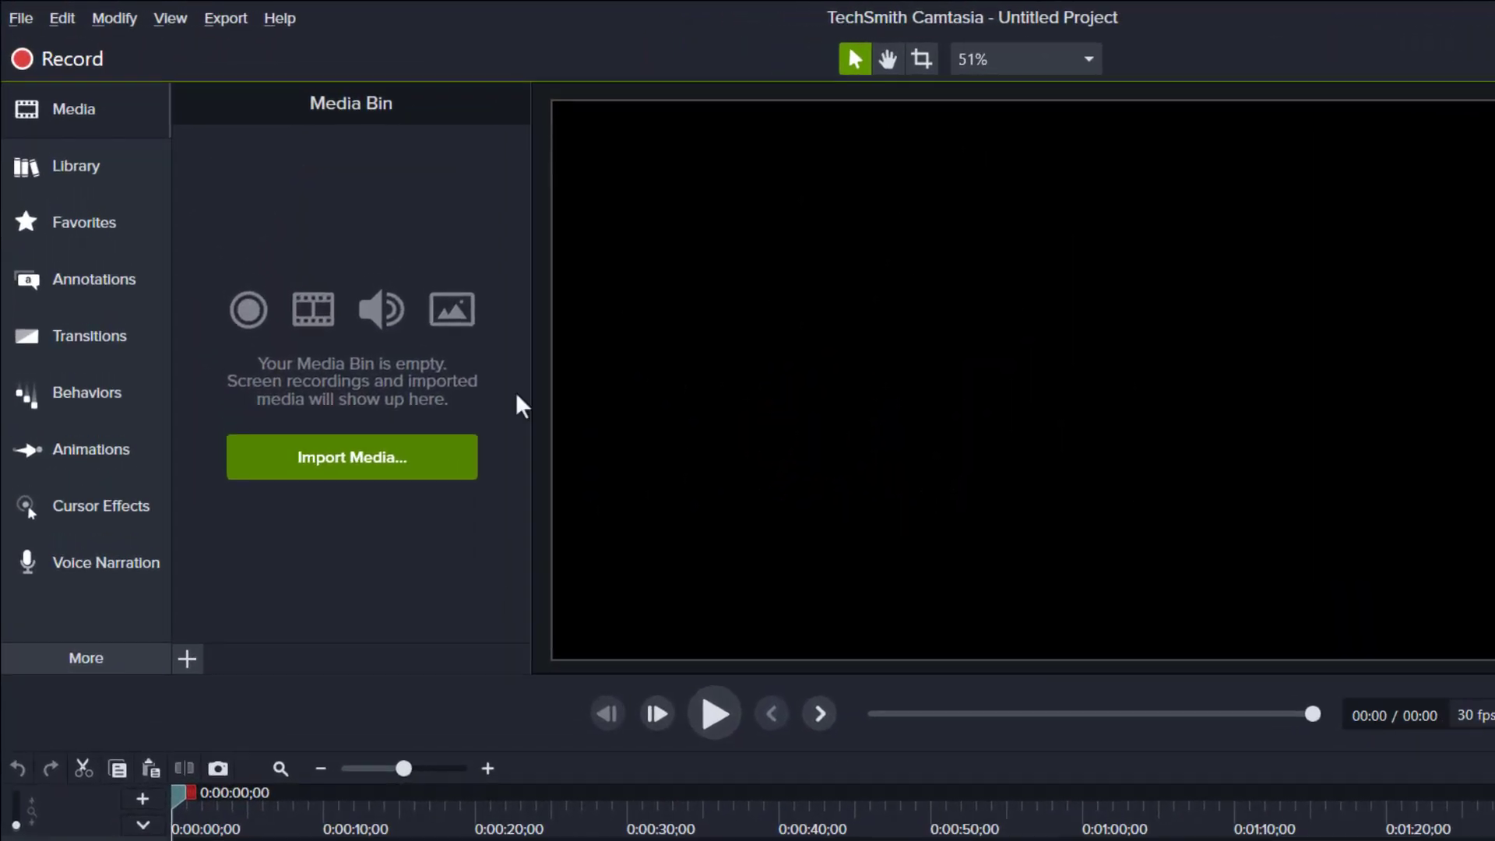
# Add a 'Your Name' text callout in Roboto Bold, size 164, resized to fit one line.
pyautogui.click(113, 224)
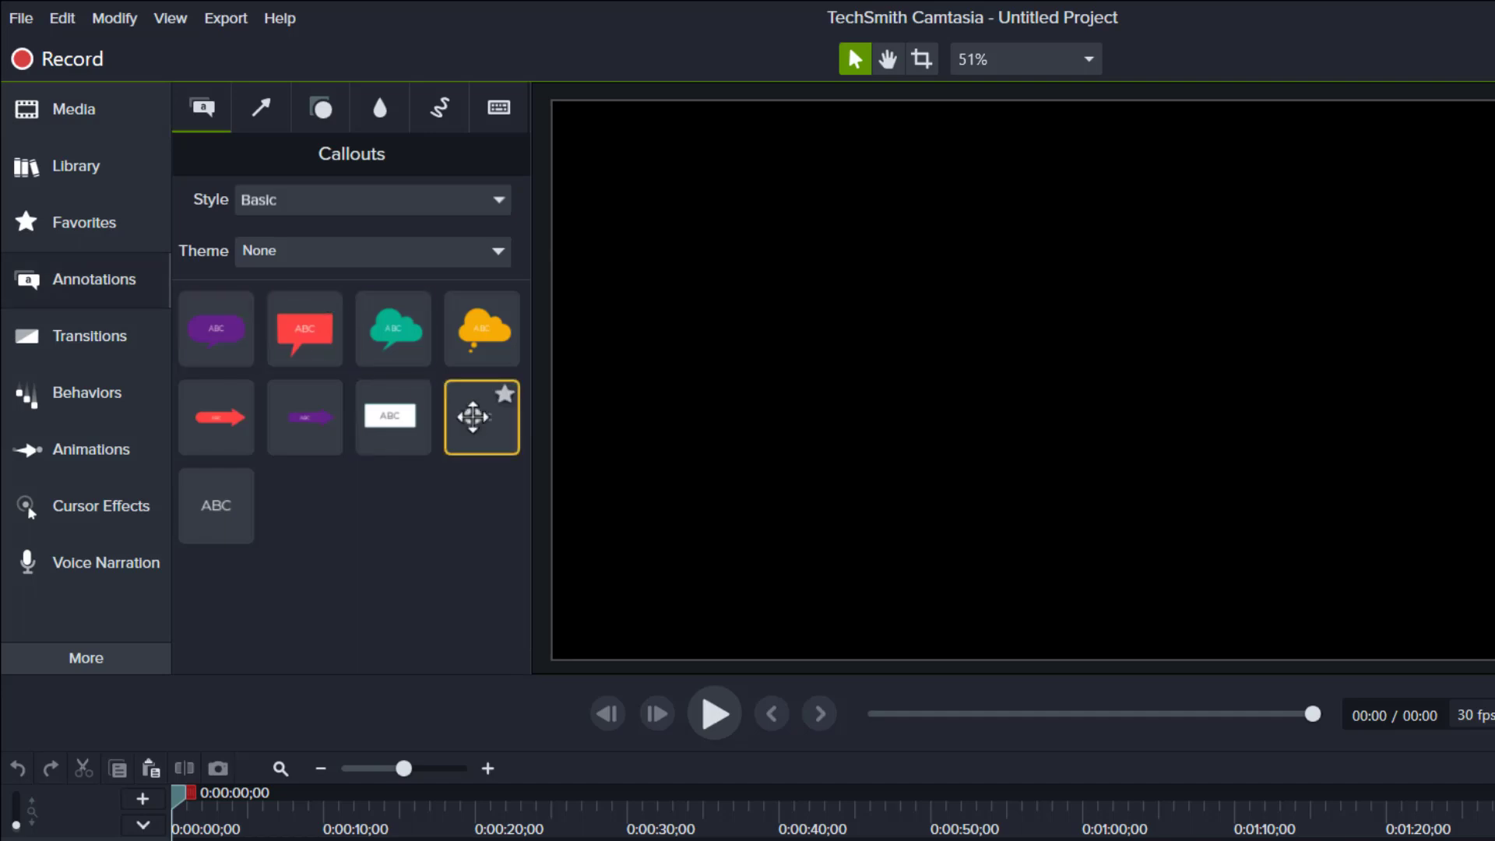
pyautogui.doubleClick(478, 414)
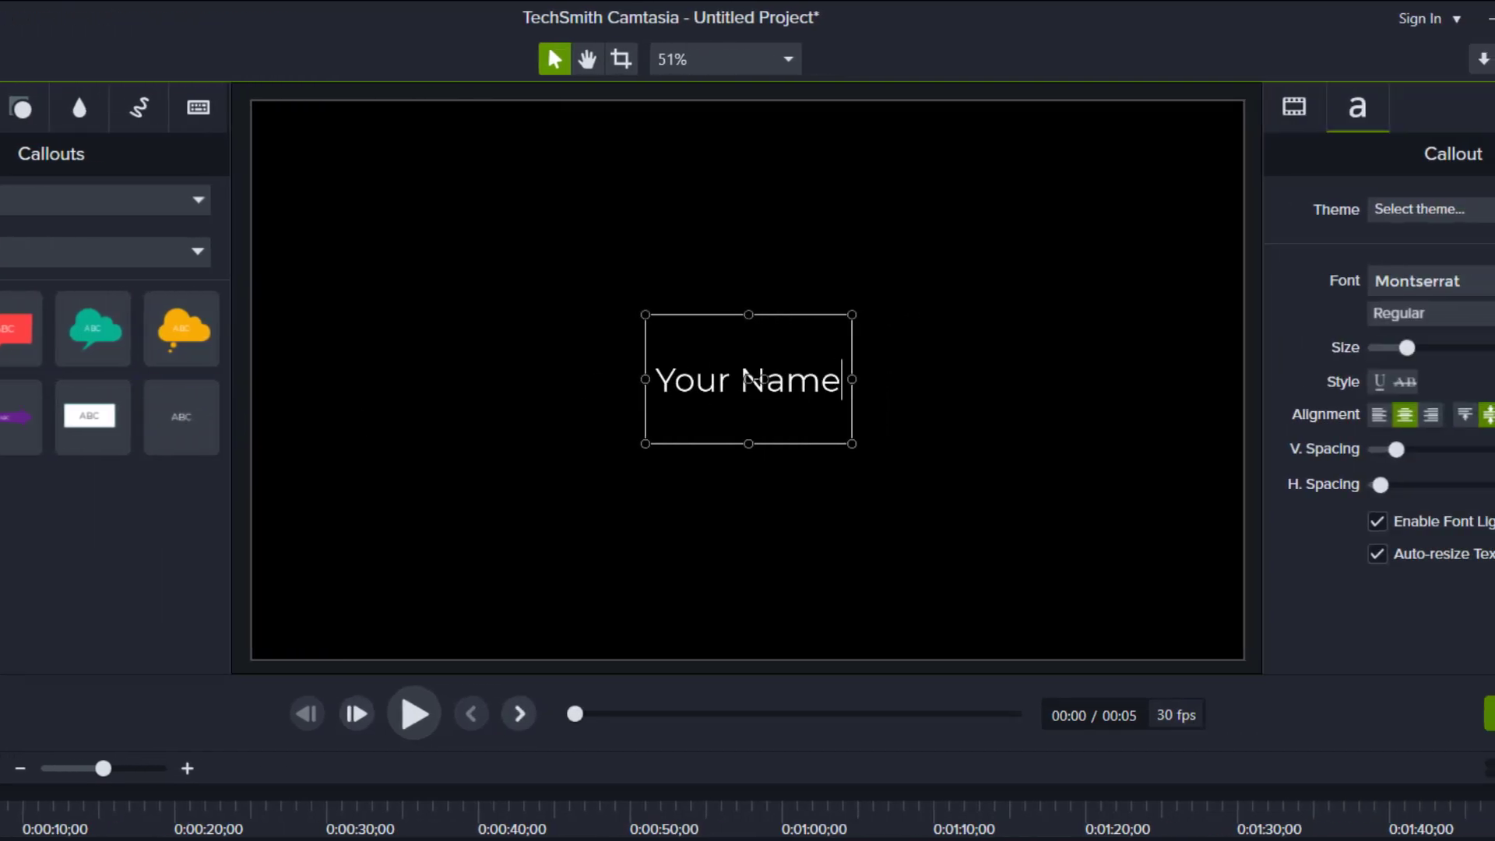
pyautogui.click(1416, 282)
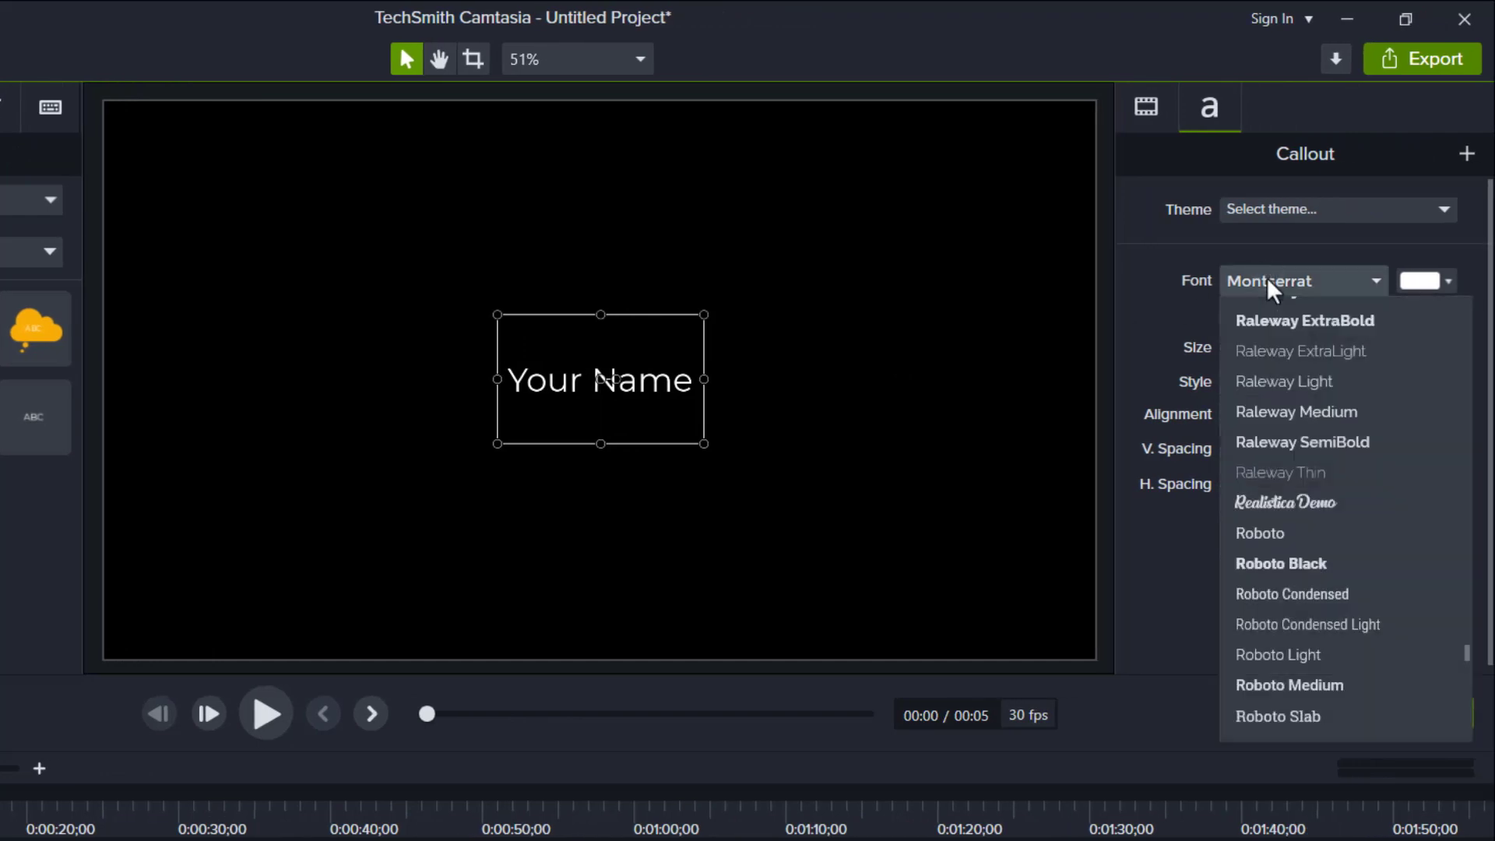
pyautogui.click(1297, 550)
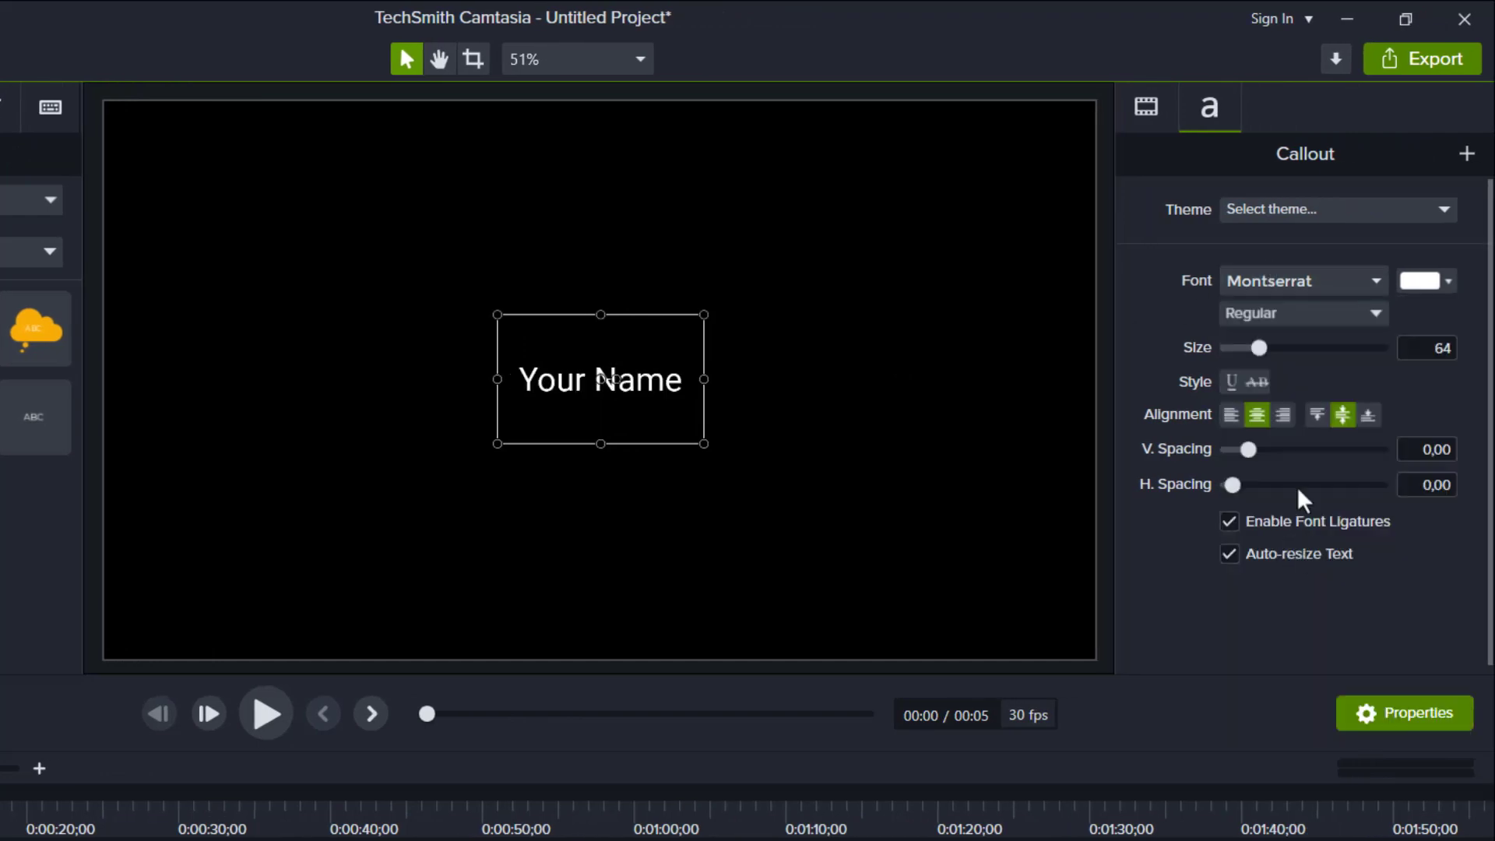
pyautogui.click(1277, 311)
pyautogui.click(1281, 391)
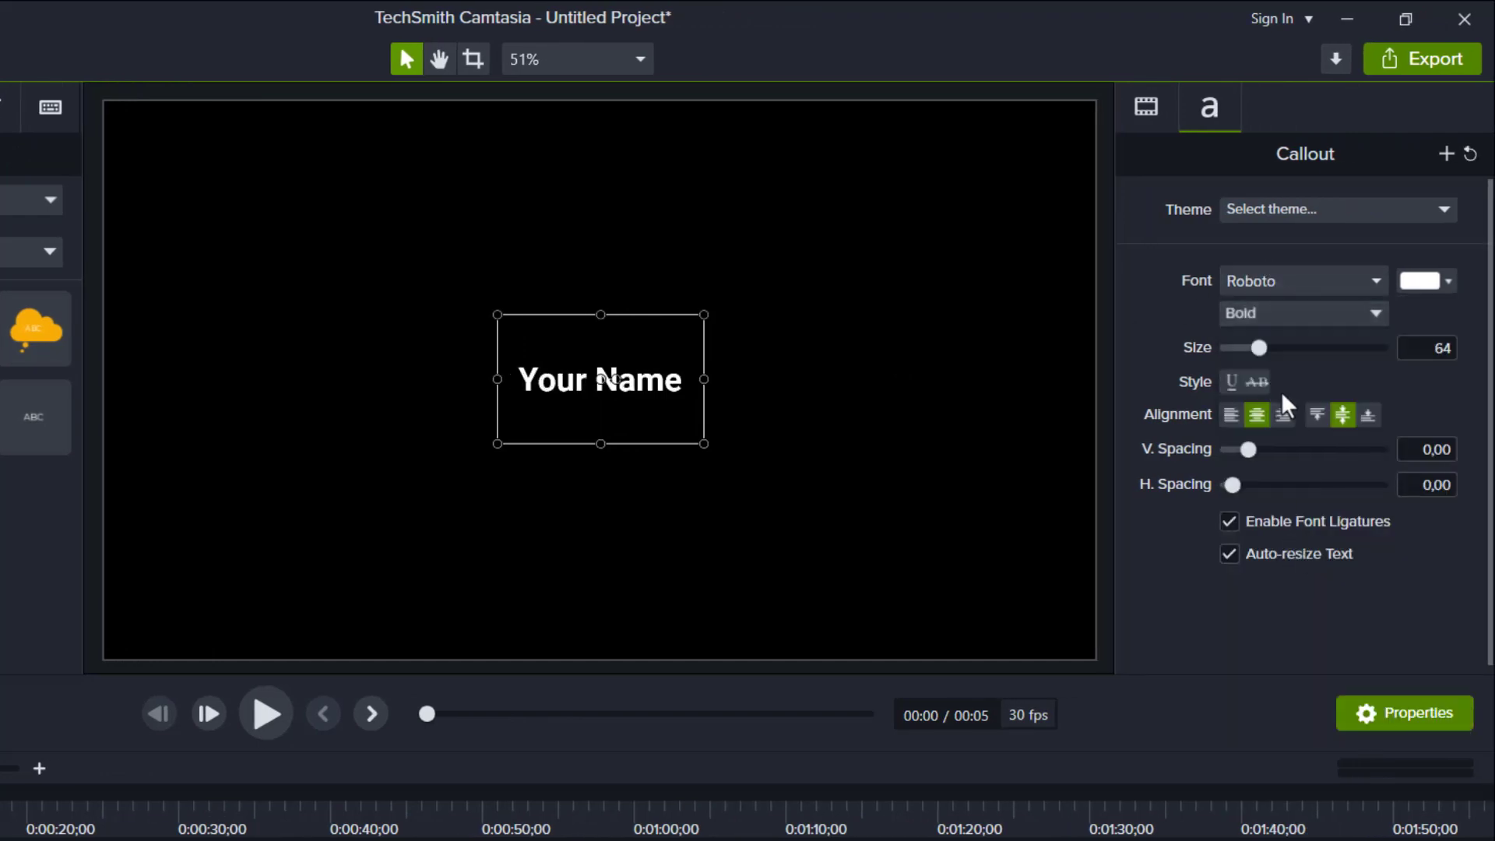
pyautogui.click(1420, 348)
pyautogui.write('164')
pyautogui.press('Return')
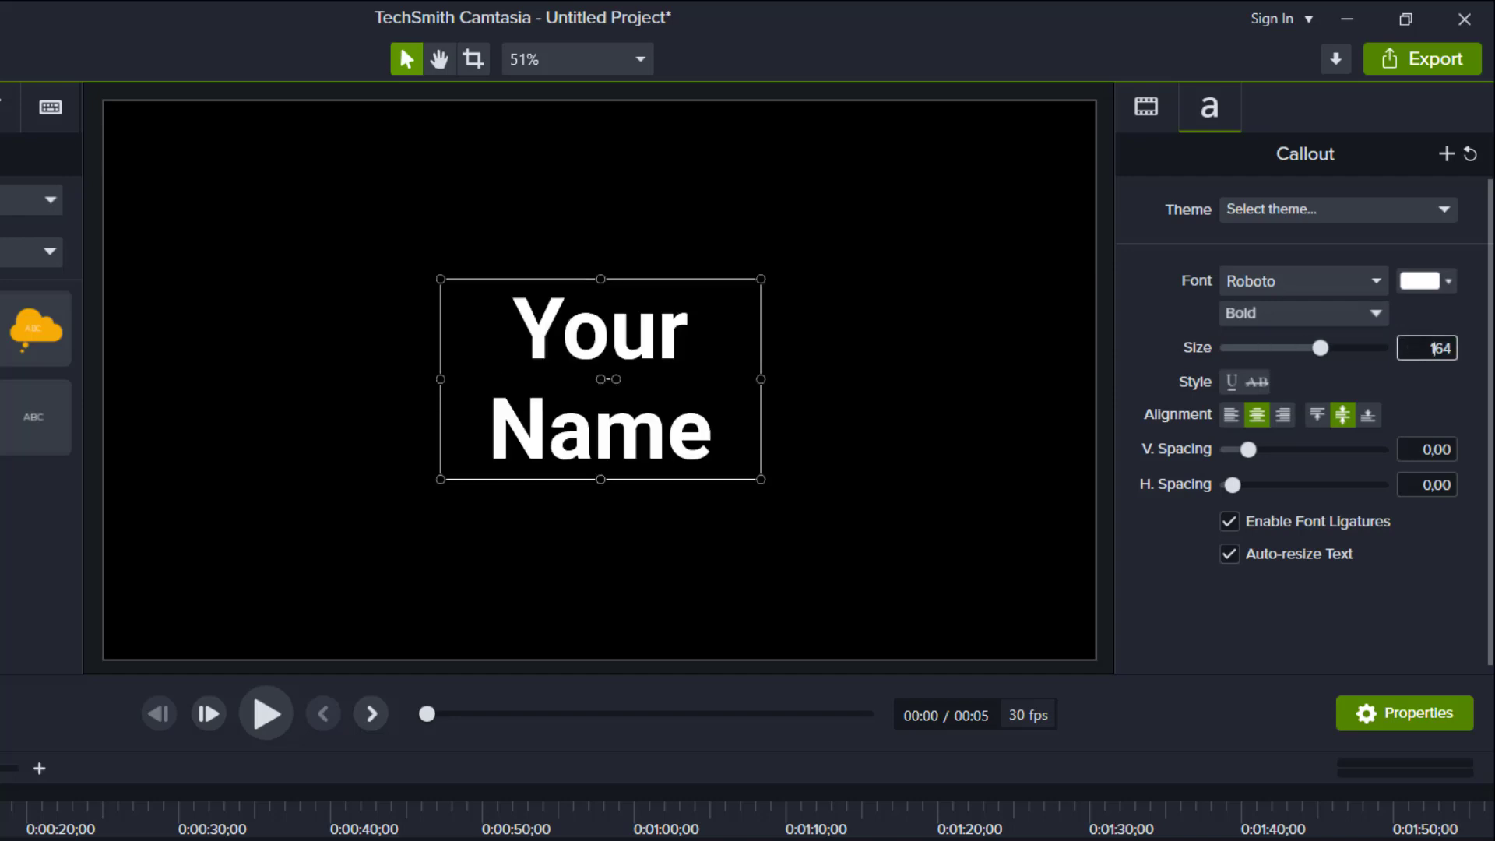
pyautogui.moveTo(760, 379); pyautogui.dragTo(821, 379)
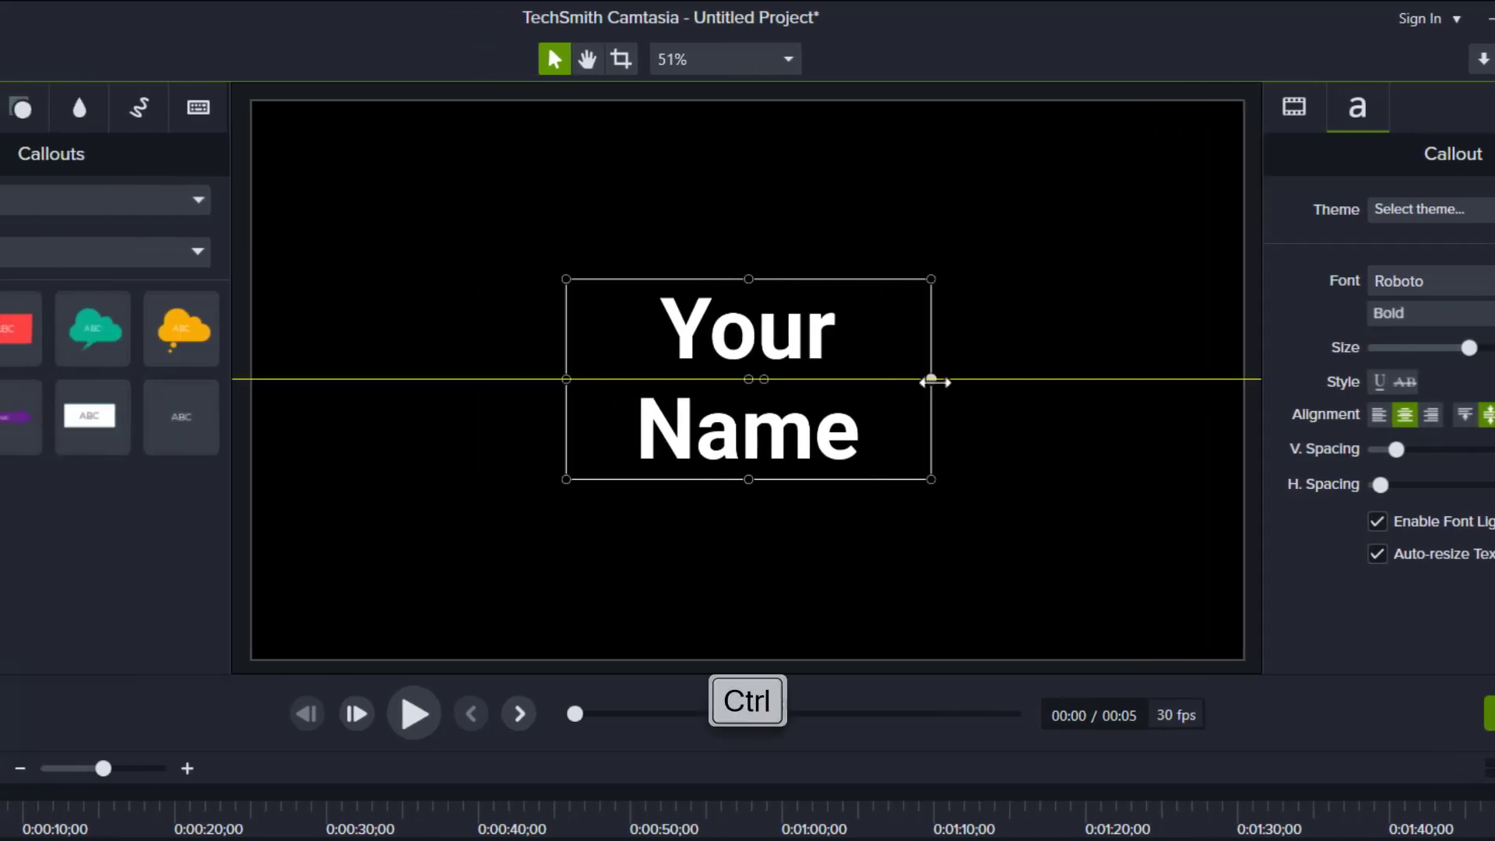
pyautogui.moveTo(749, 279); pyautogui.dragTo(748, 327)
# Duplicate the callout below, retype it as 'Profession', shrink it, and set Regular weight.
pyautogui.hotkey('ctrl', 'c')
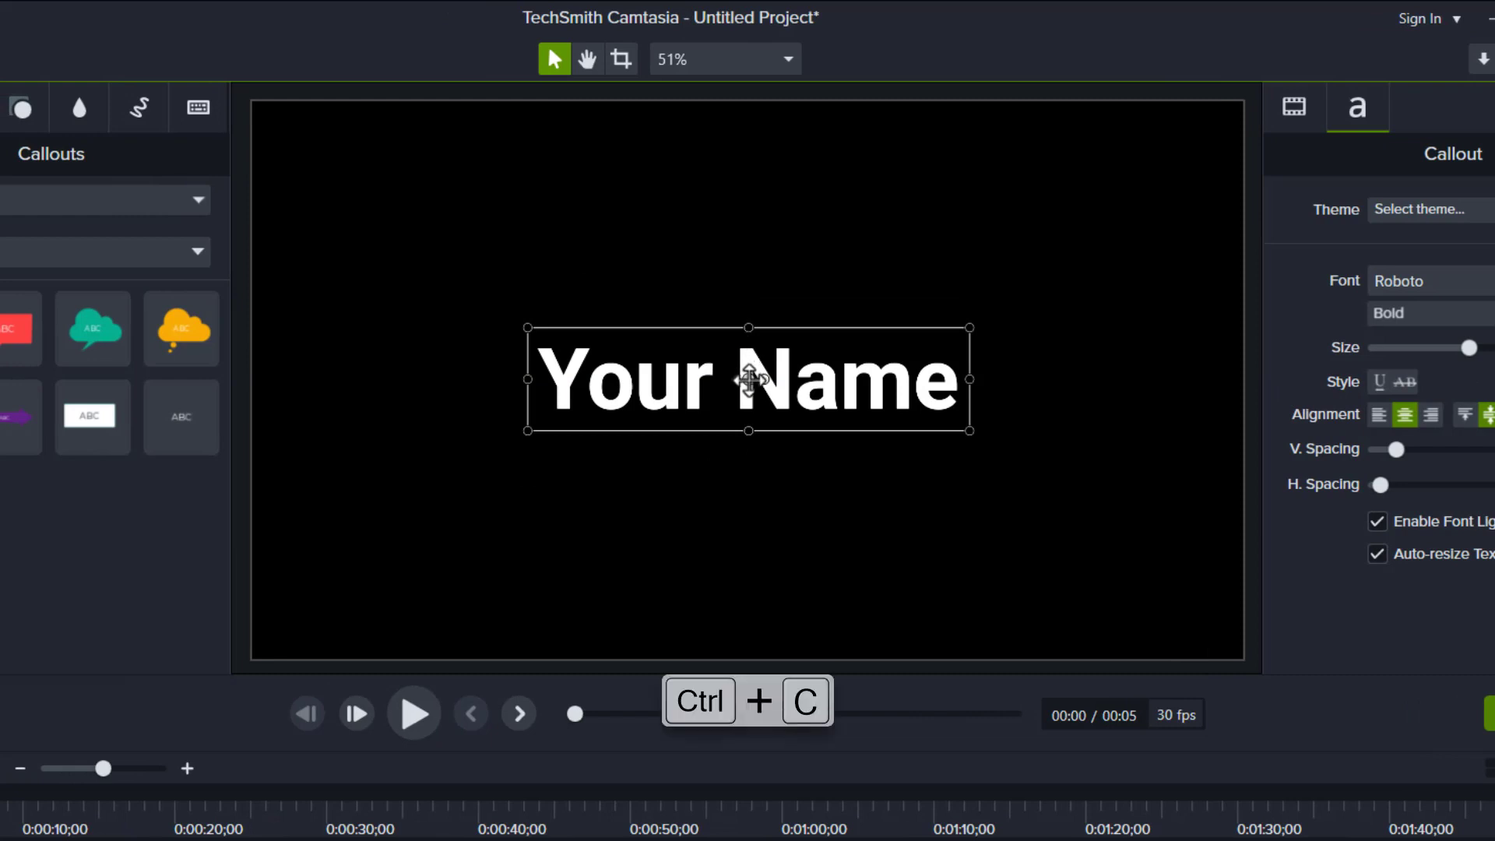
pyautogui.hotkey('ctrl', 'v')
pyautogui.moveTo(748, 377); pyautogui.dragTo(748, 445)
pyautogui.write('Profession')
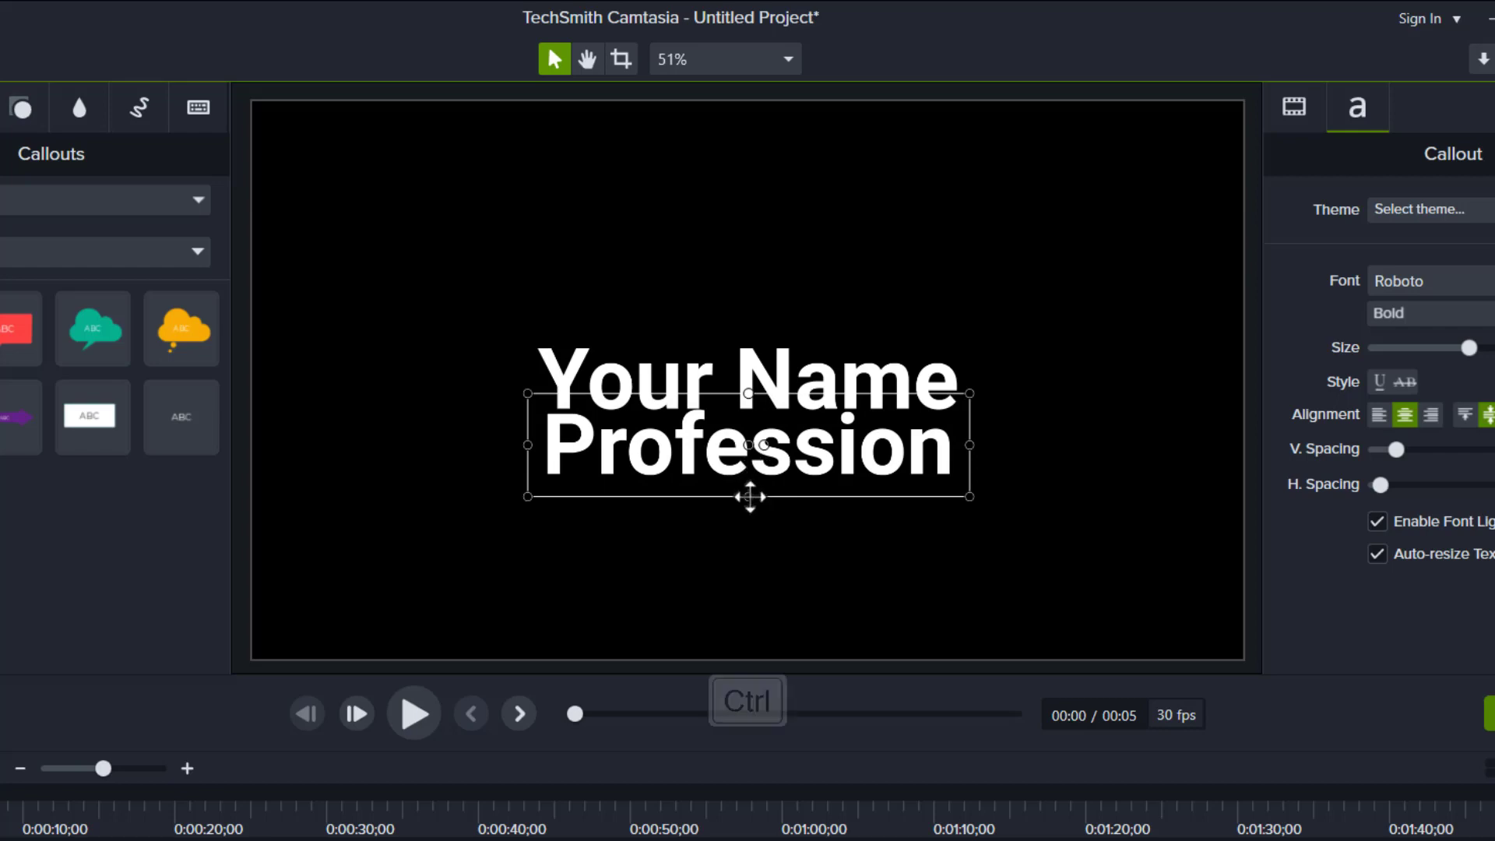
pyautogui.moveTo(748, 496); pyautogui.dragTo(749, 467)
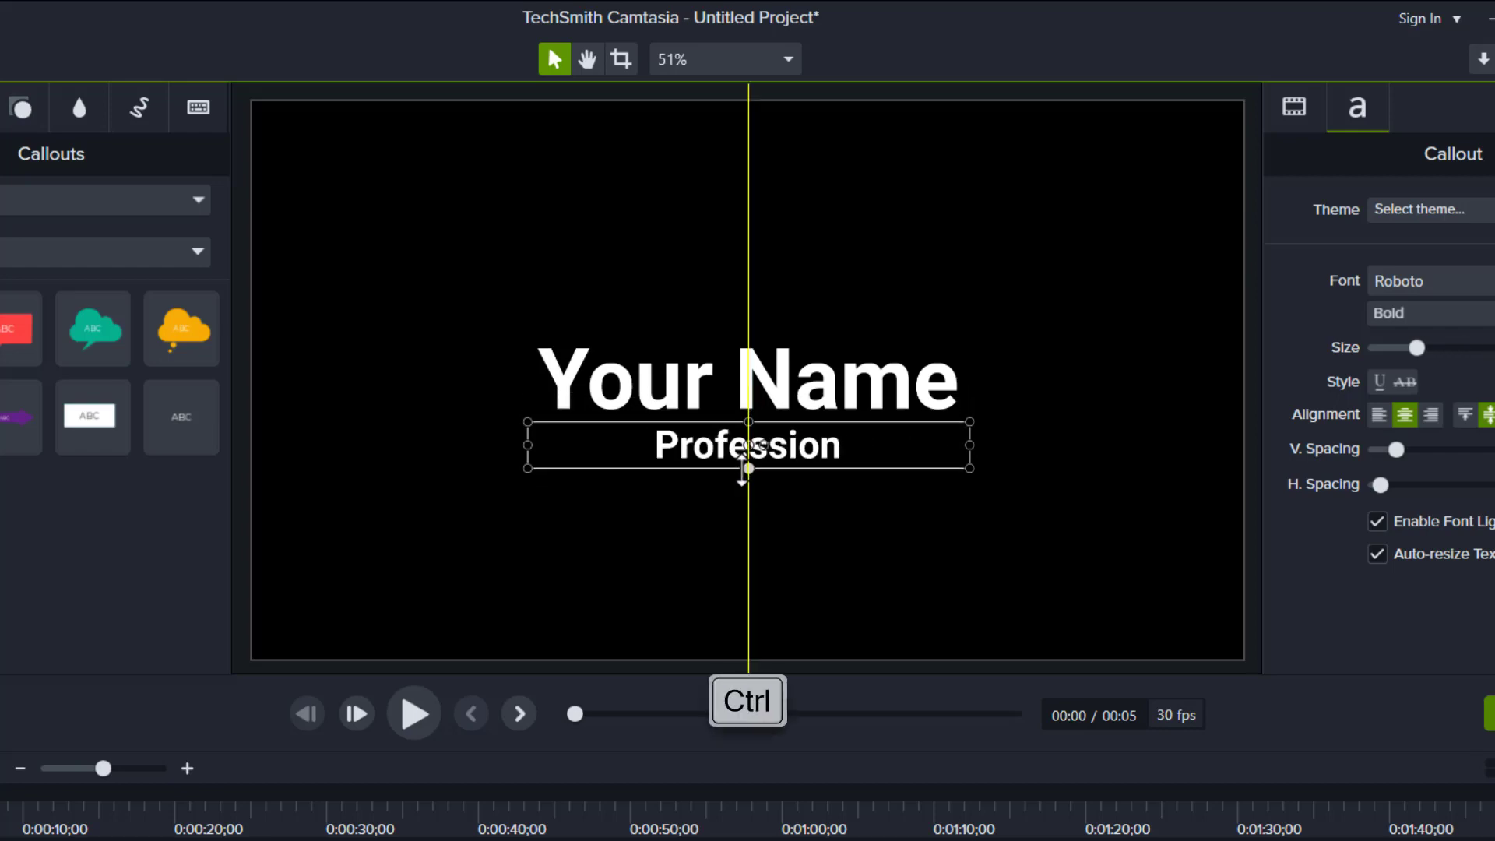
pyautogui.click(1273, 319)
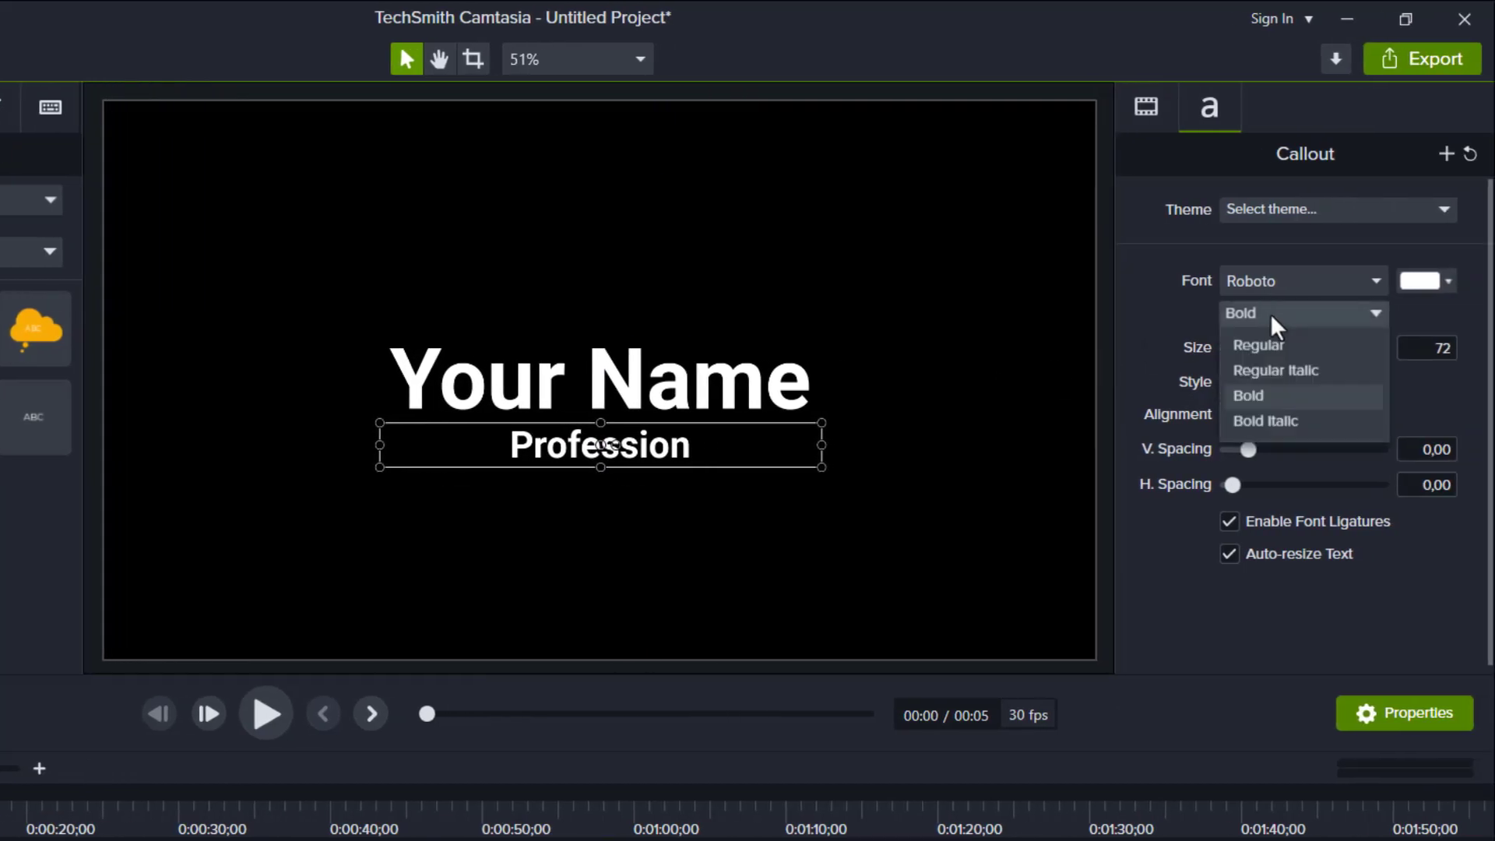
pyautogui.click(1267, 347)
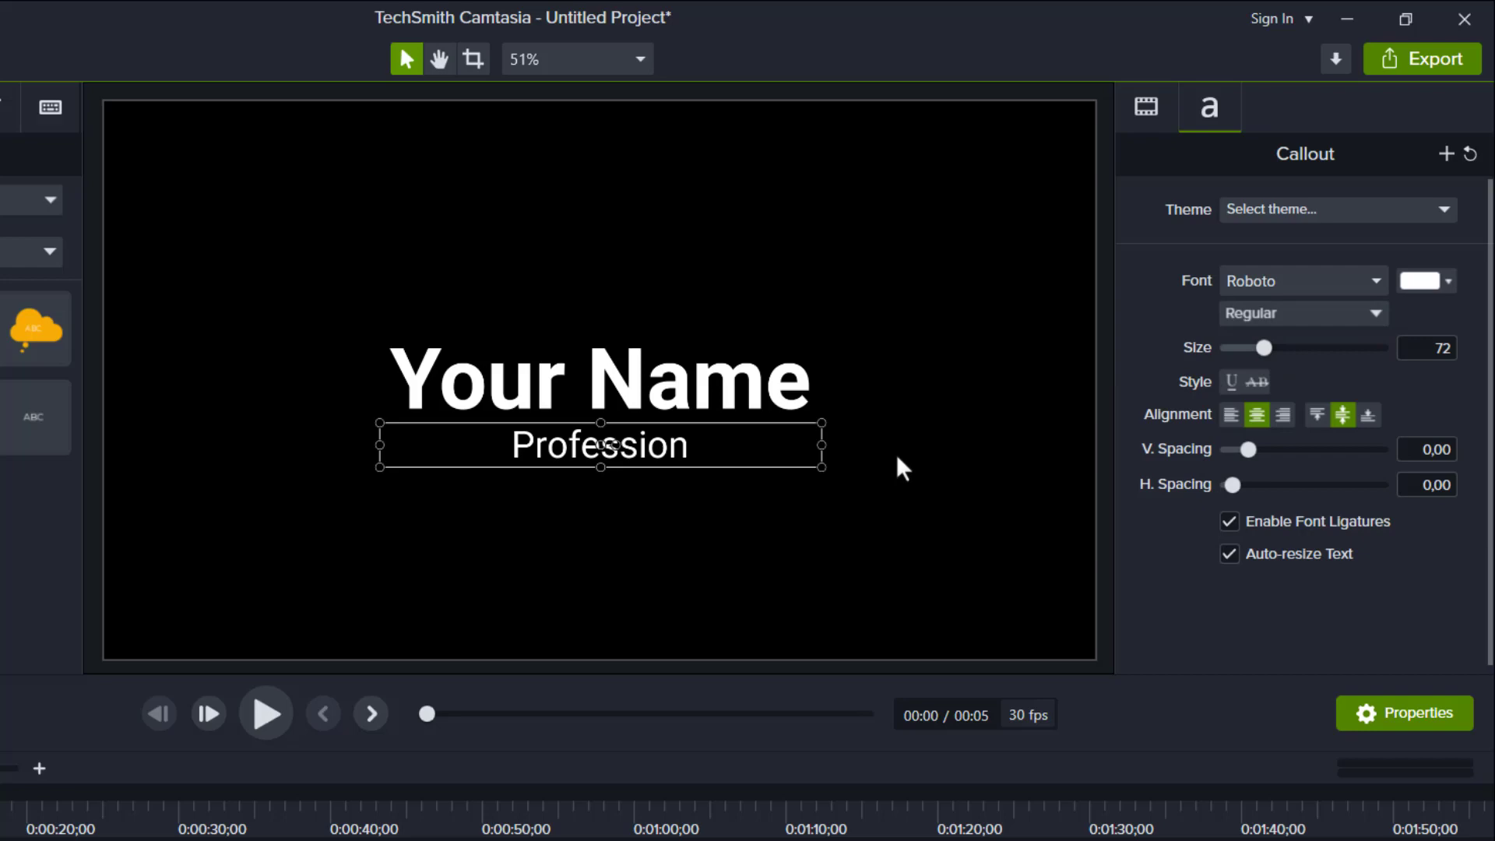
# Apply the Reveal behavior to both the name and Profession callouts.
pyautogui.click(878, 284)
pyautogui.moveTo(789, 283); pyautogui.dragTo(633, 488)
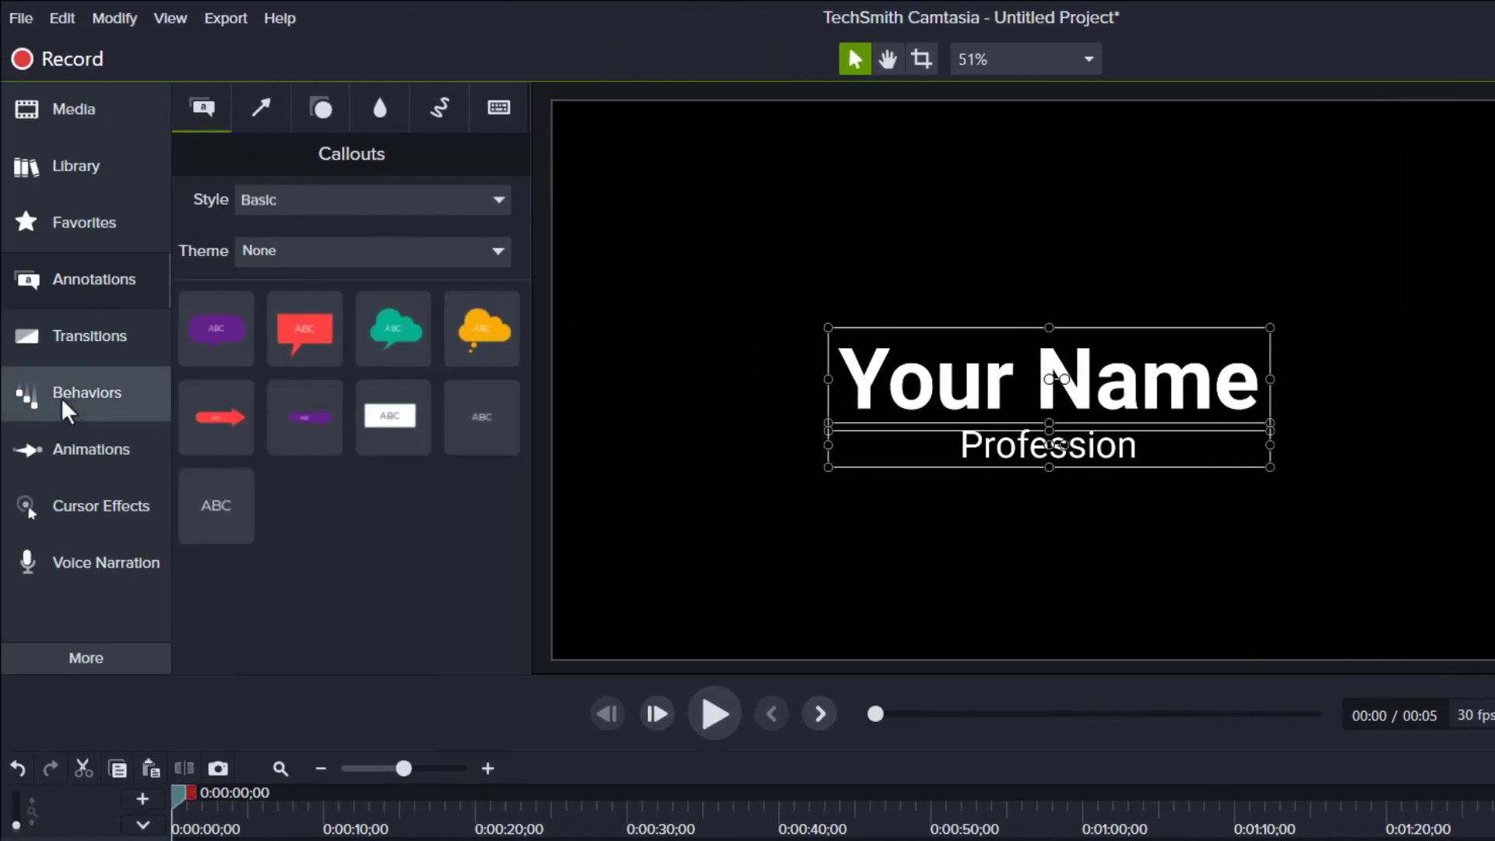
pyautogui.click(68, 397)
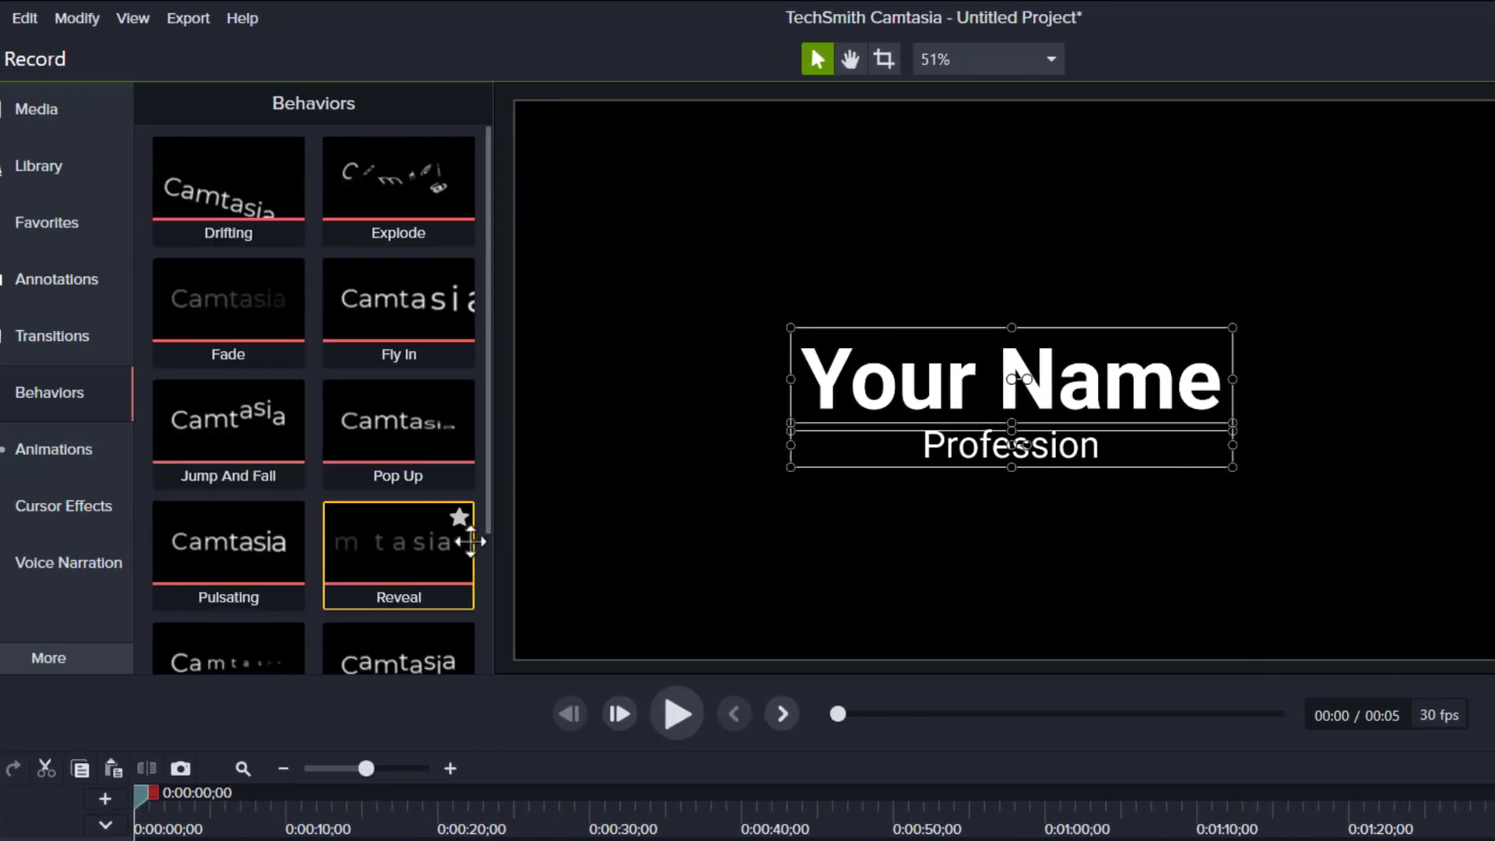
pyautogui.moveTo(469, 541); pyautogui.dragTo(661, 404)
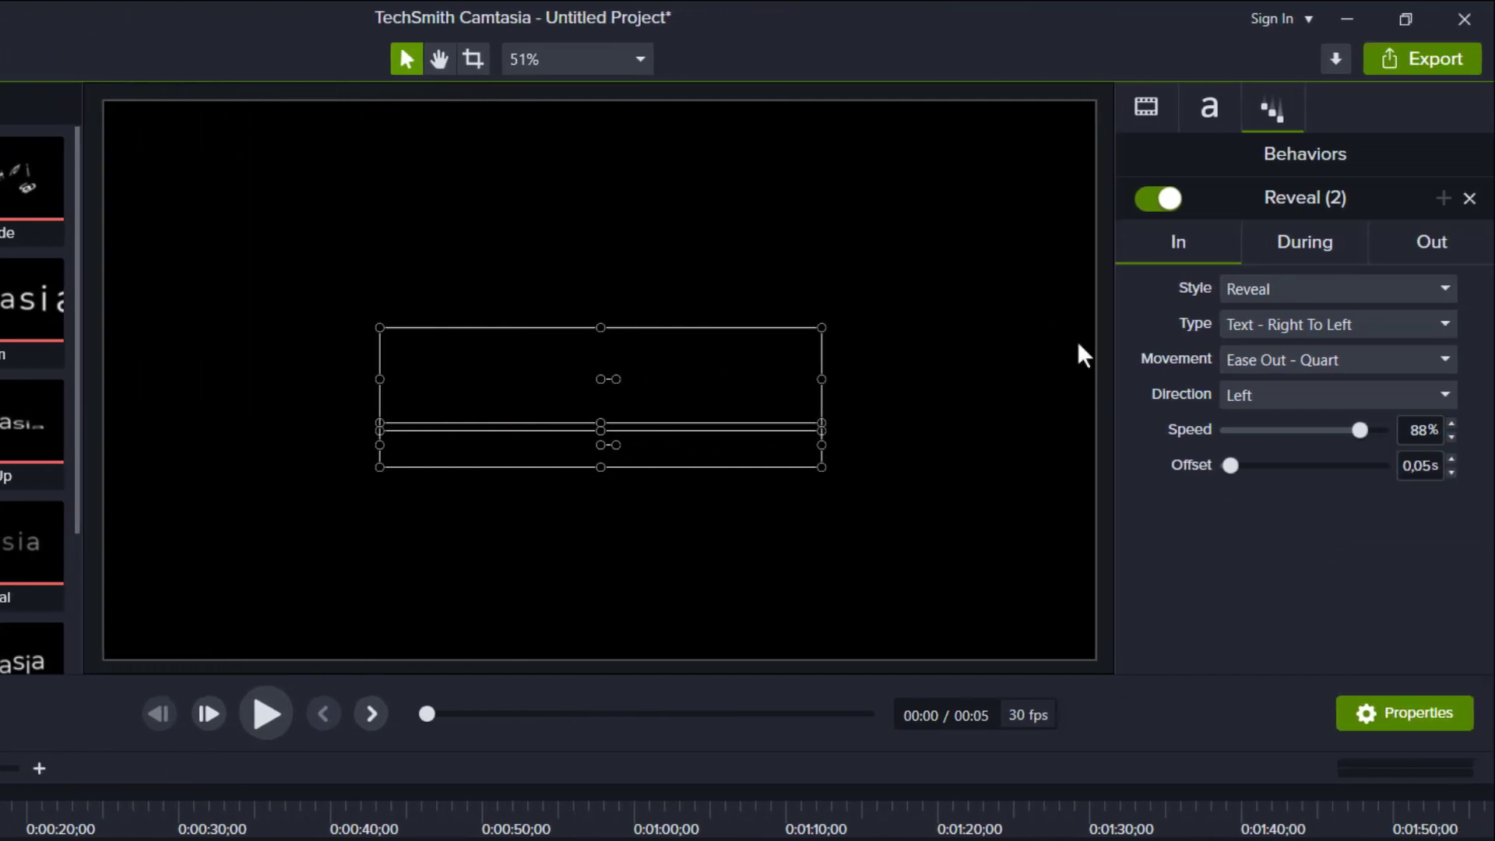
# Set the In reveal to First To Last, Ease Out - Back easing, from the Bottom.
pyautogui.click(1241, 325)
pyautogui.moveTo(1244, 389)
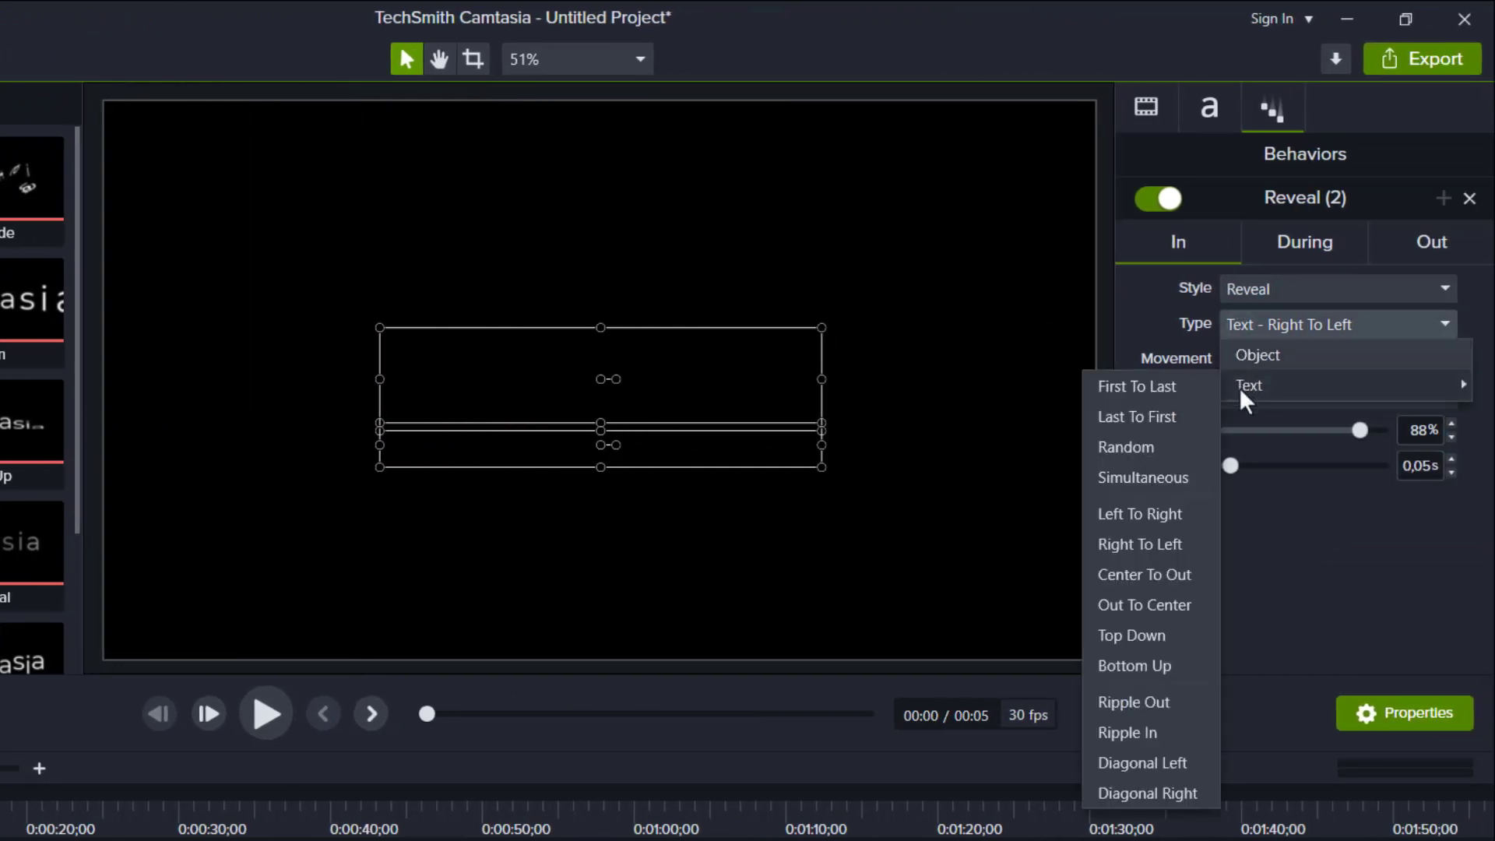
pyautogui.click(1176, 387)
pyautogui.click(1243, 361)
pyautogui.moveTo(1252, 474)
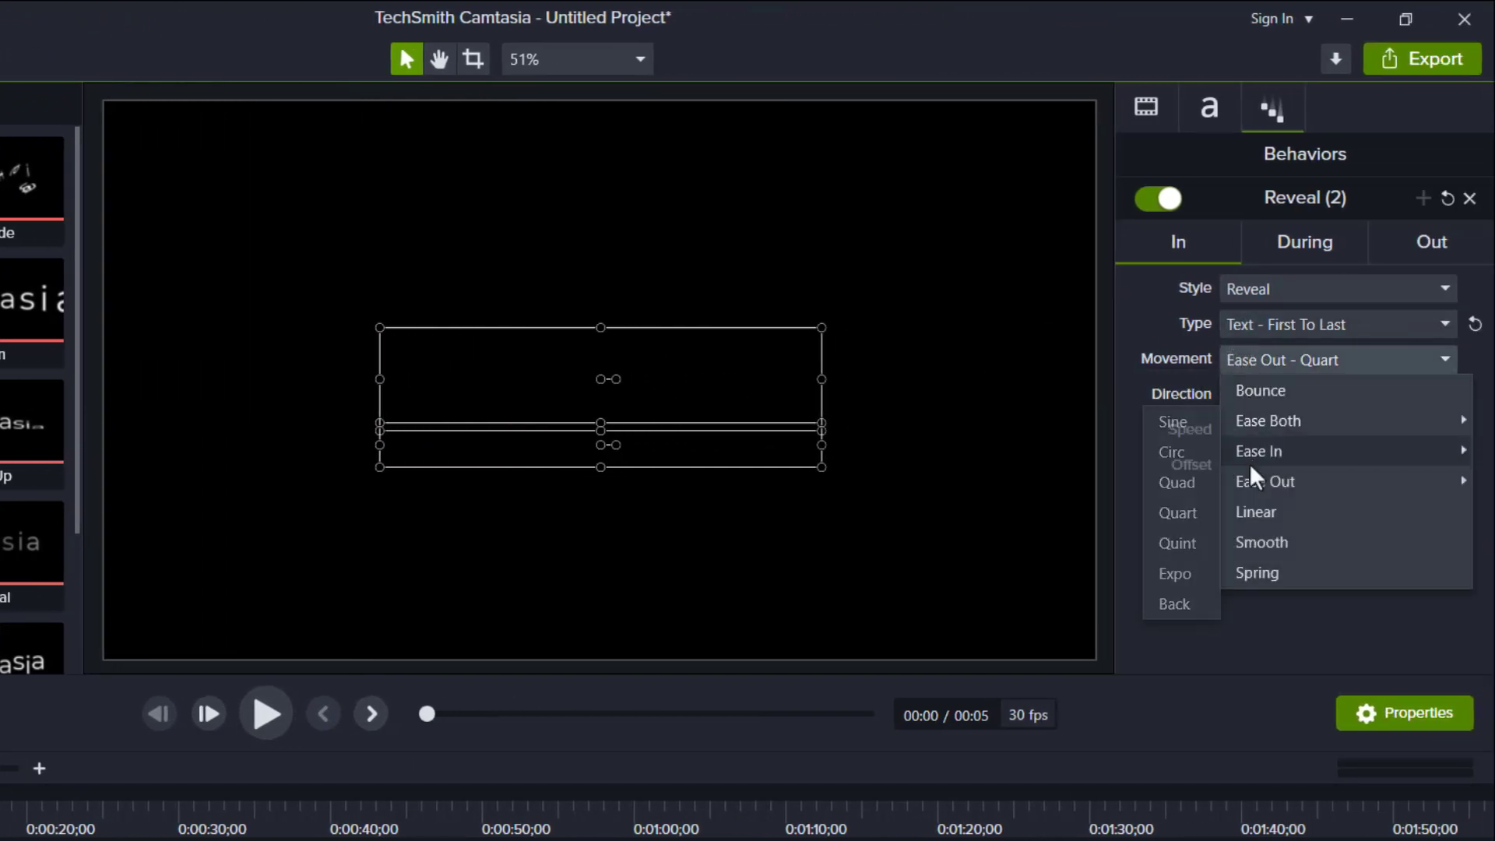
pyautogui.click(1177, 667)
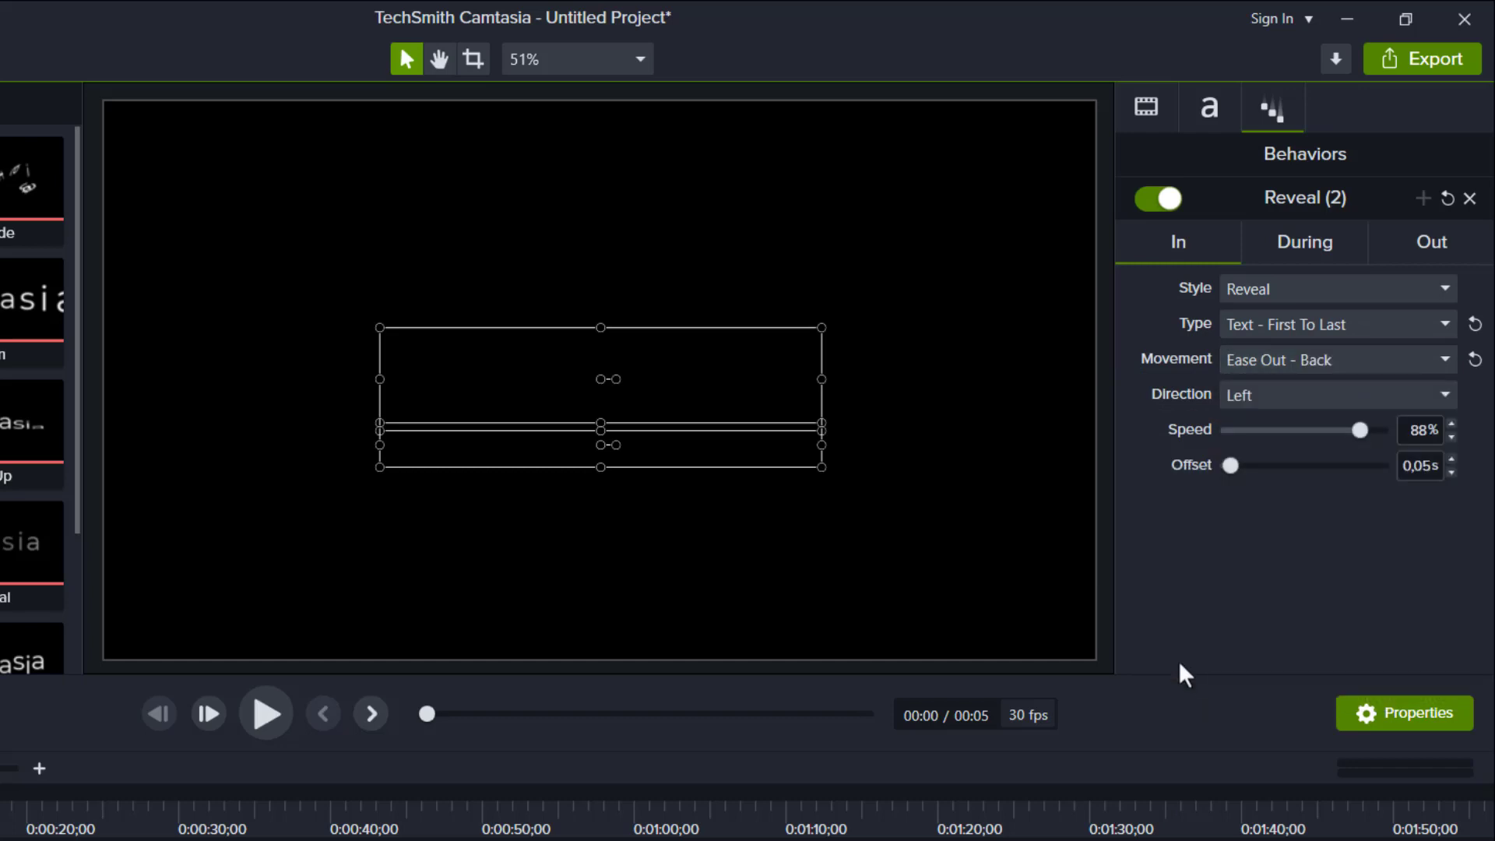
pyautogui.click(1305, 395)
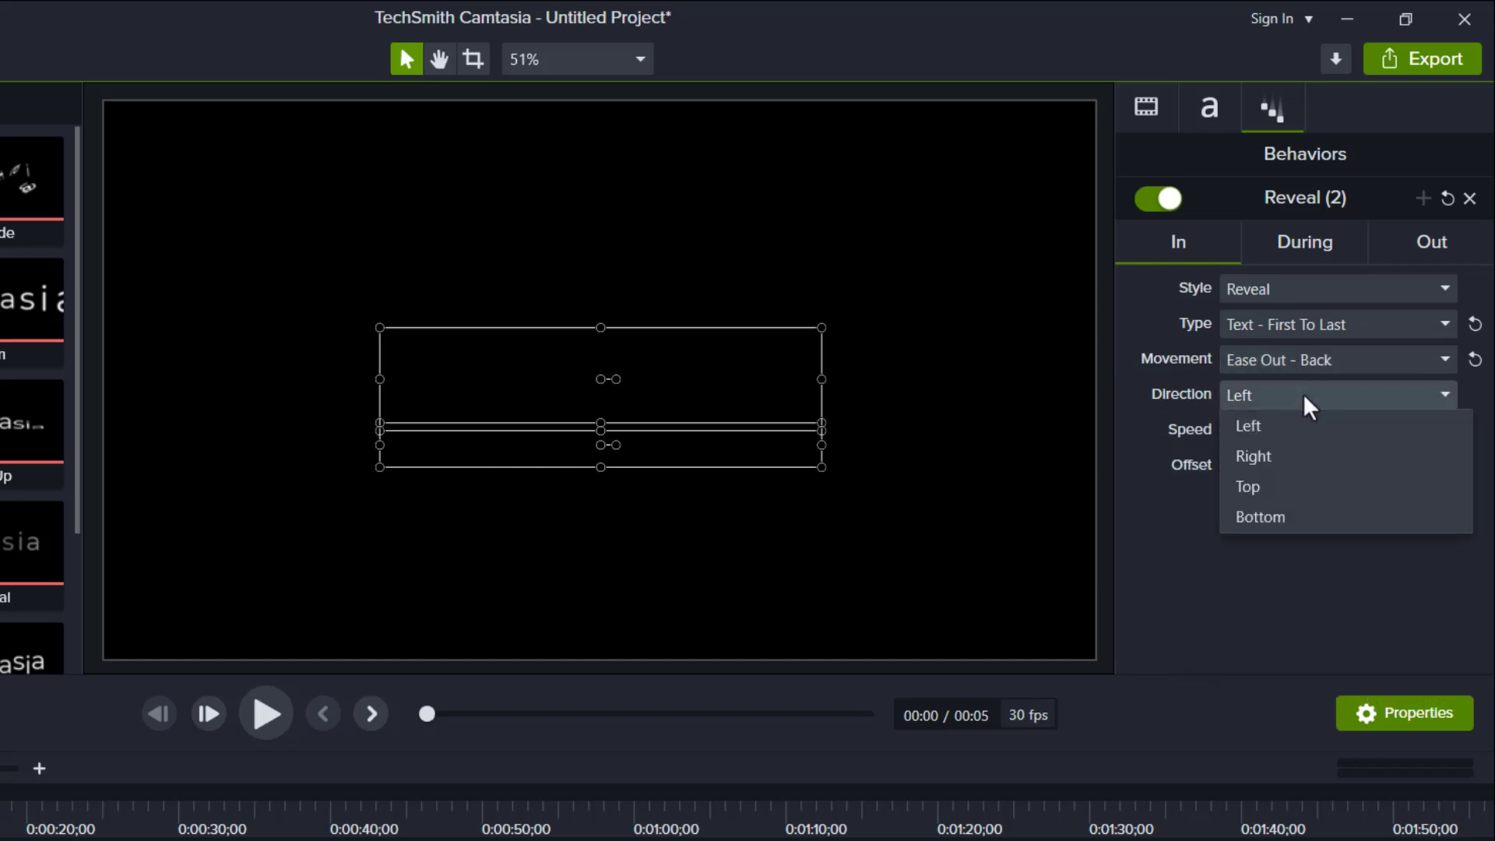
pyautogui.click(1252, 517)
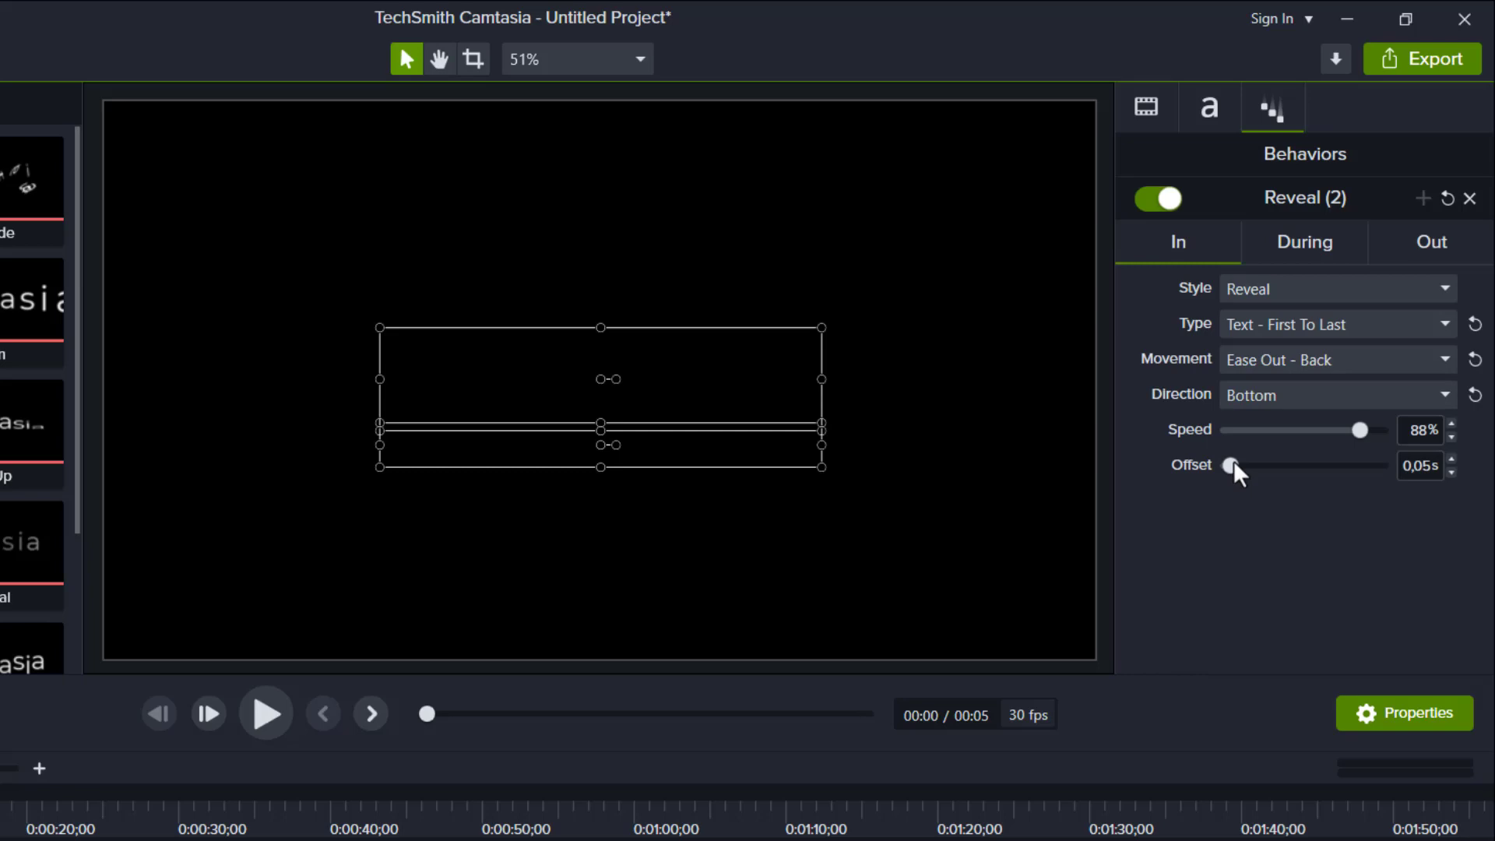
# Set the During animation style to None.
pyautogui.click(1305, 243)
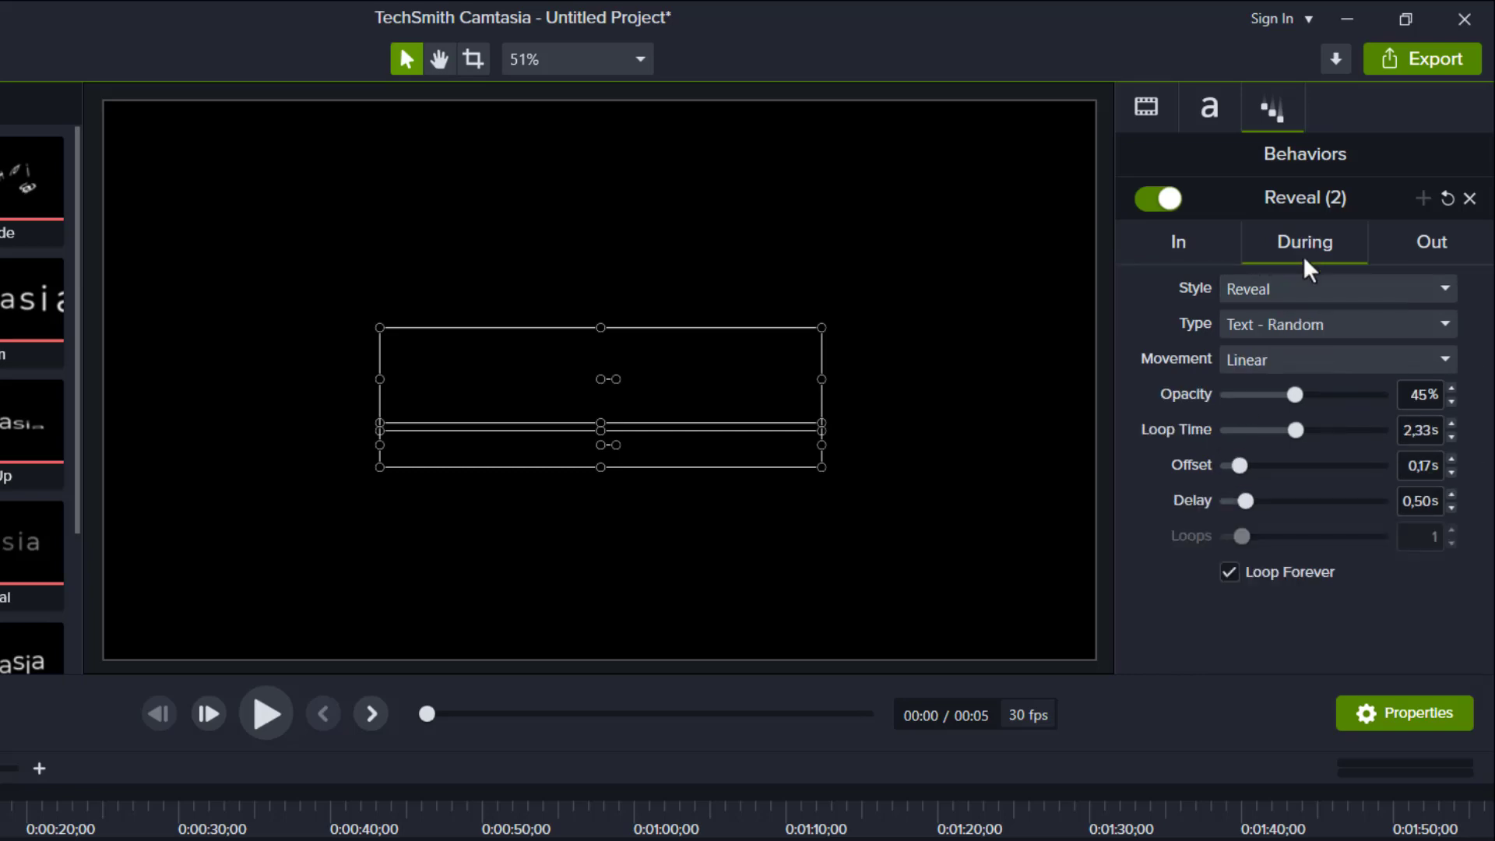
pyautogui.click(1308, 290)
pyautogui.click(1255, 411)
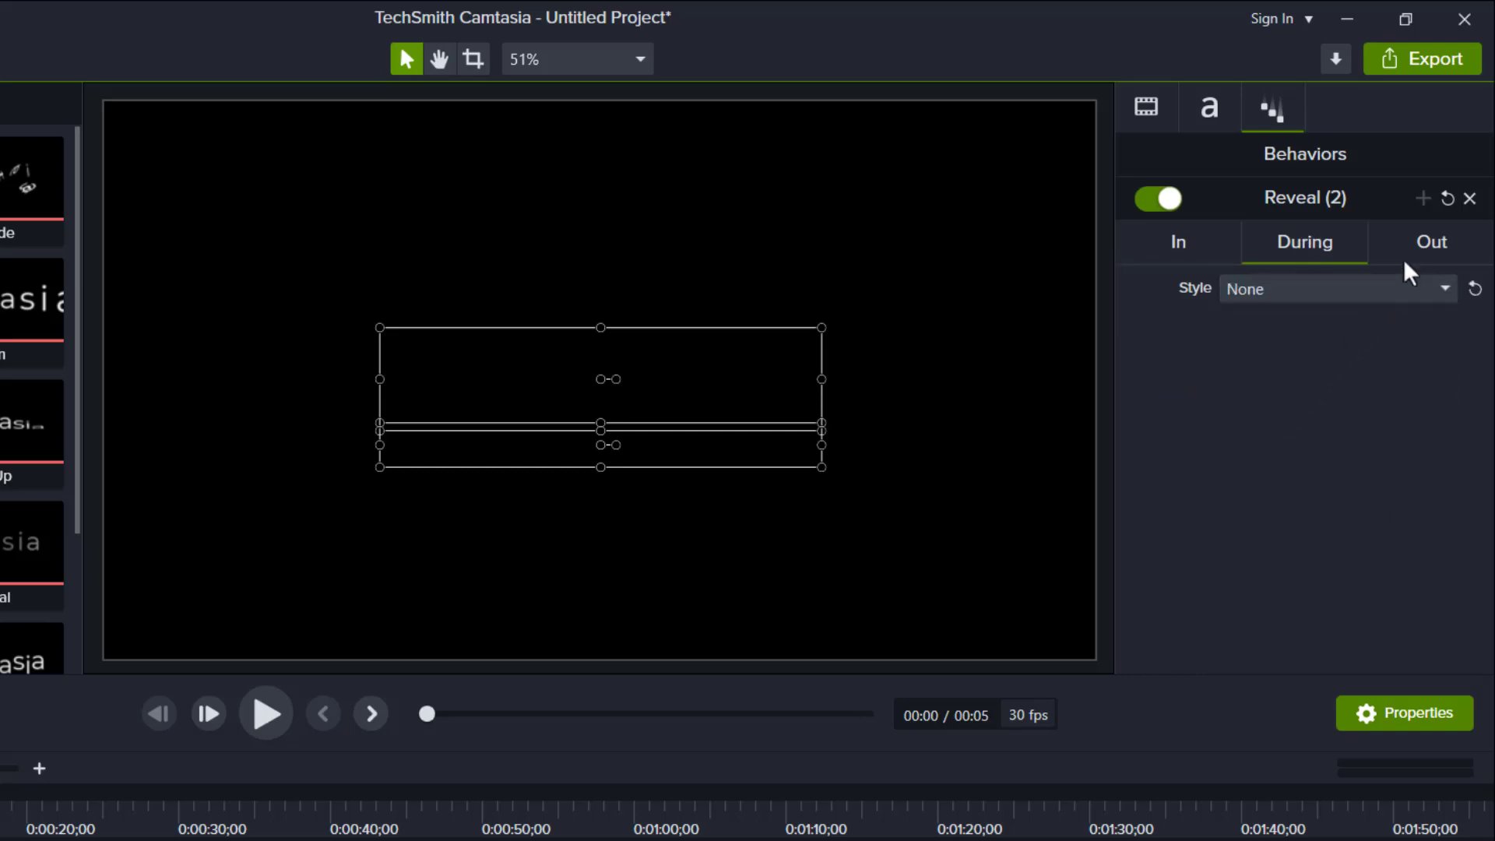
# Set the Out reveal to First To Last, Ease In - Back, toward Bottom, offset 0.
pyautogui.click(1430, 243)
pyautogui.click(1338, 324)
pyautogui.moveTo(1285, 393)
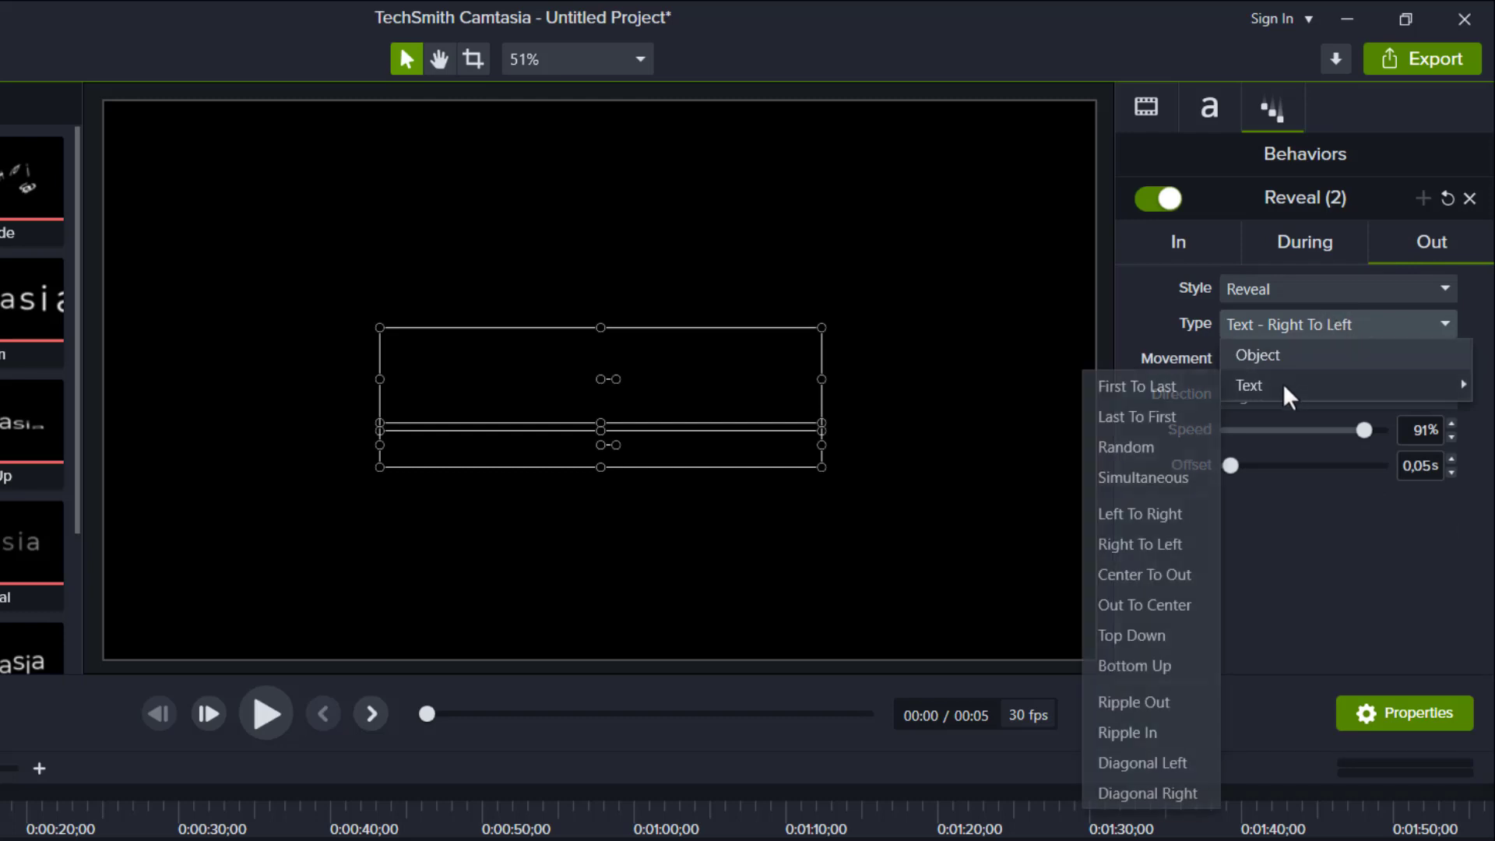
pyautogui.click(1137, 387)
pyautogui.click(1262, 364)
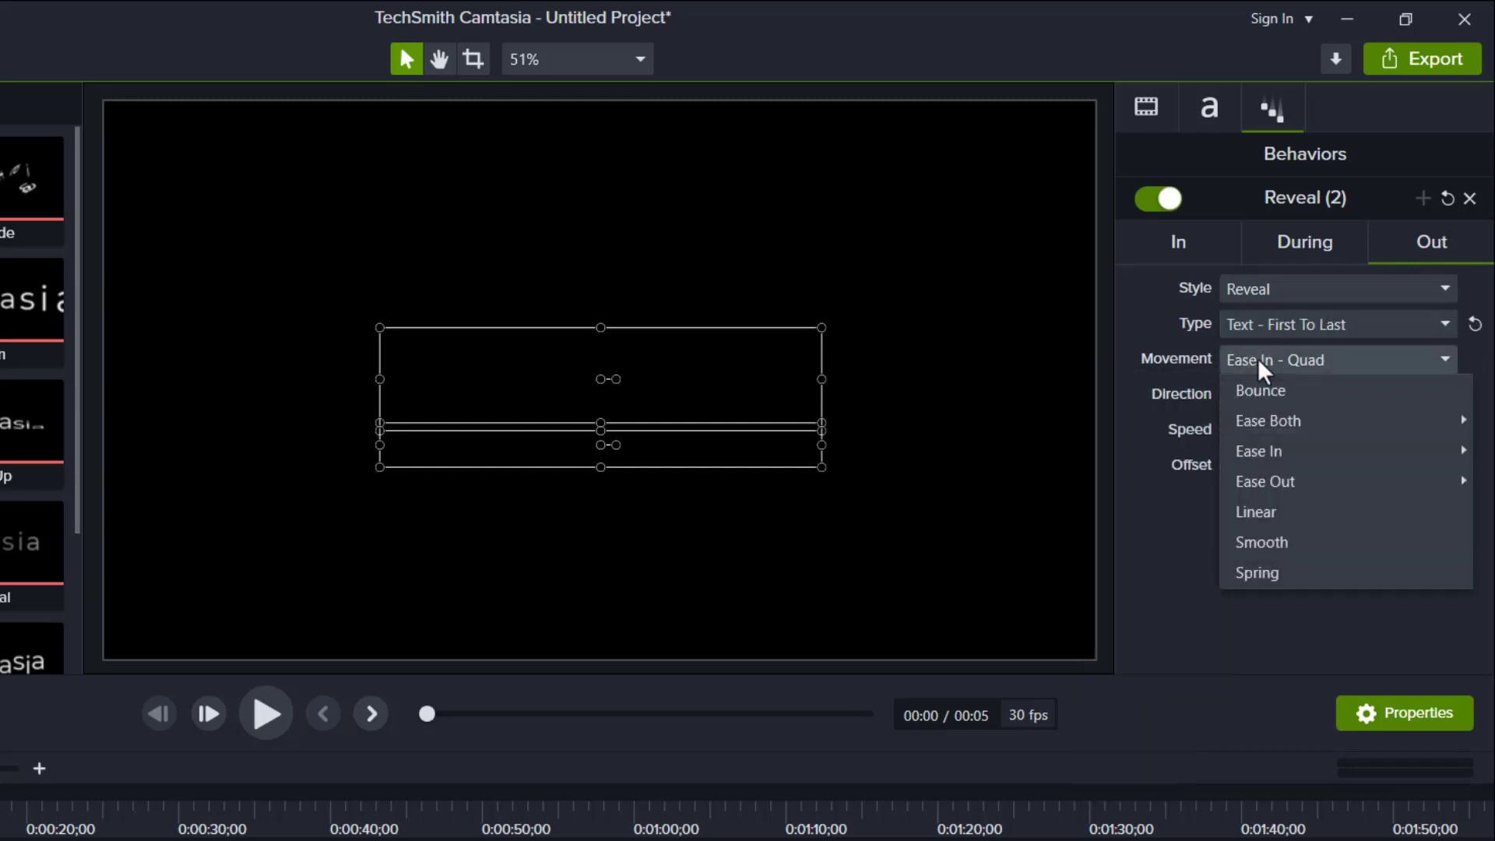
pyautogui.moveTo(1262, 452)
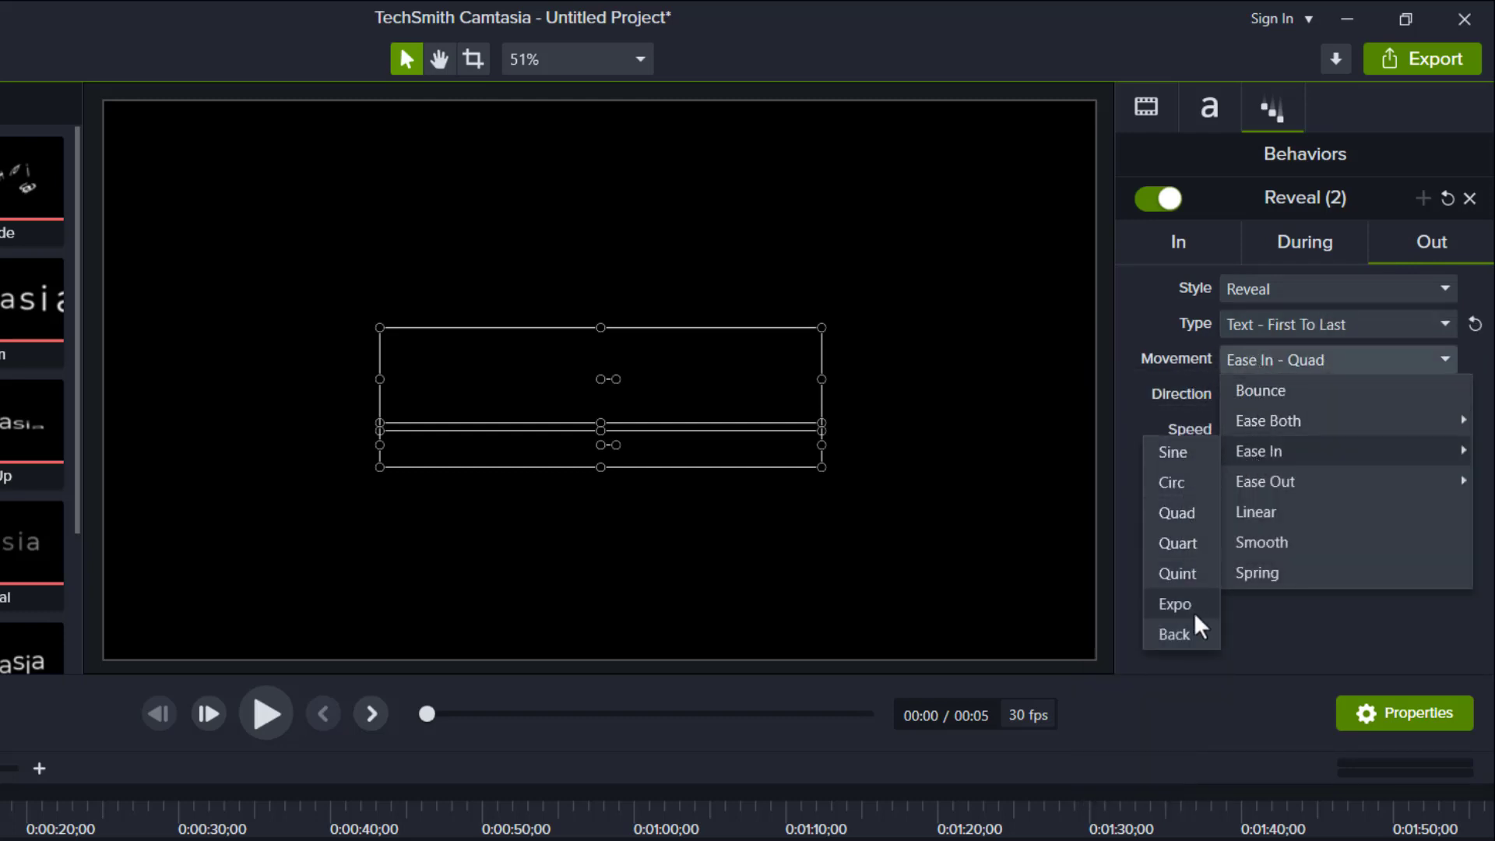
pyautogui.click(1181, 634)
pyautogui.click(1278, 404)
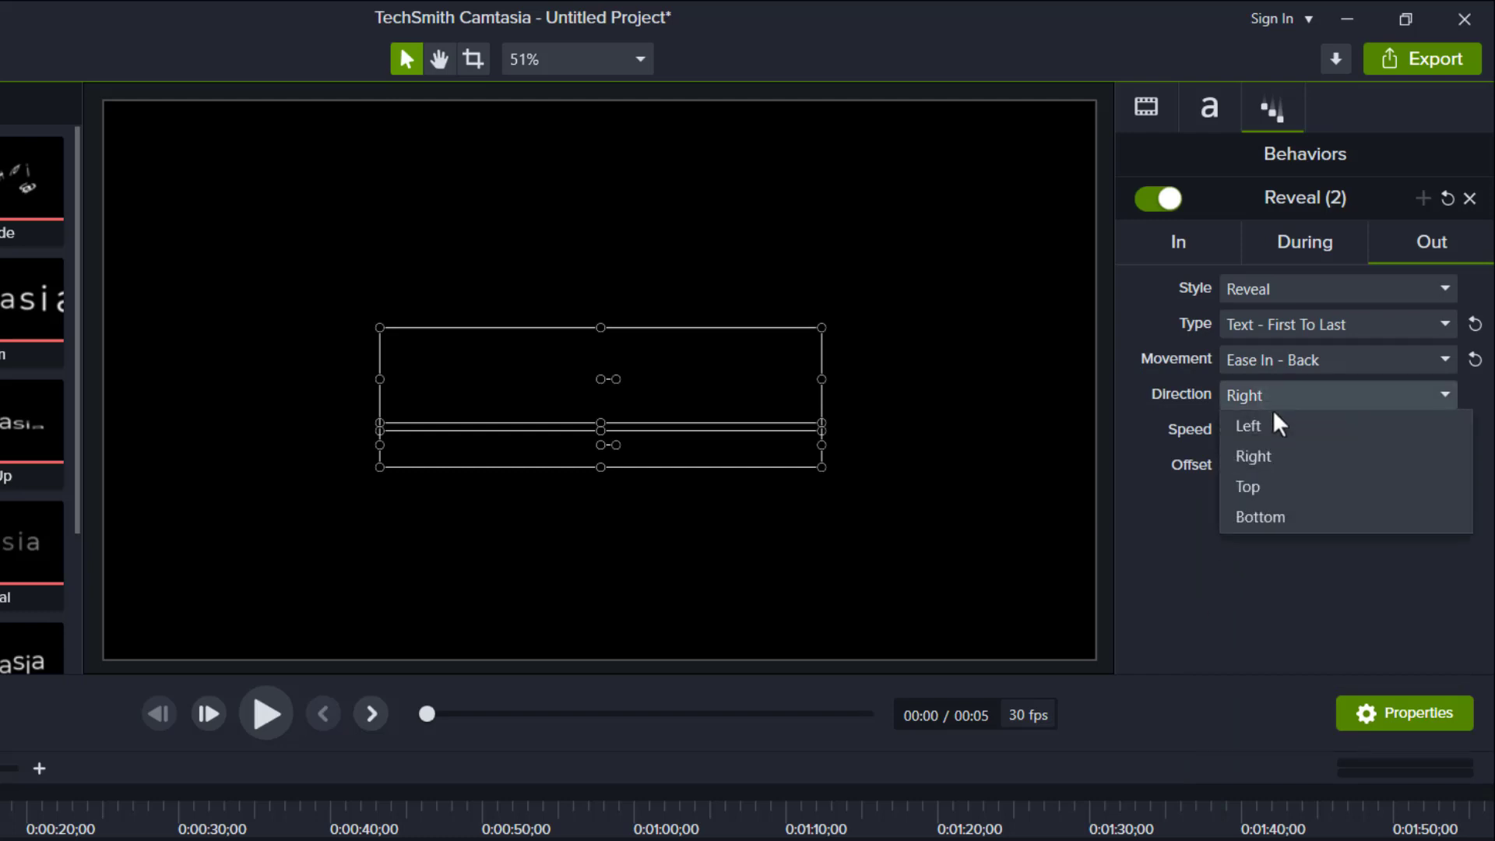
pyautogui.click(1273, 517)
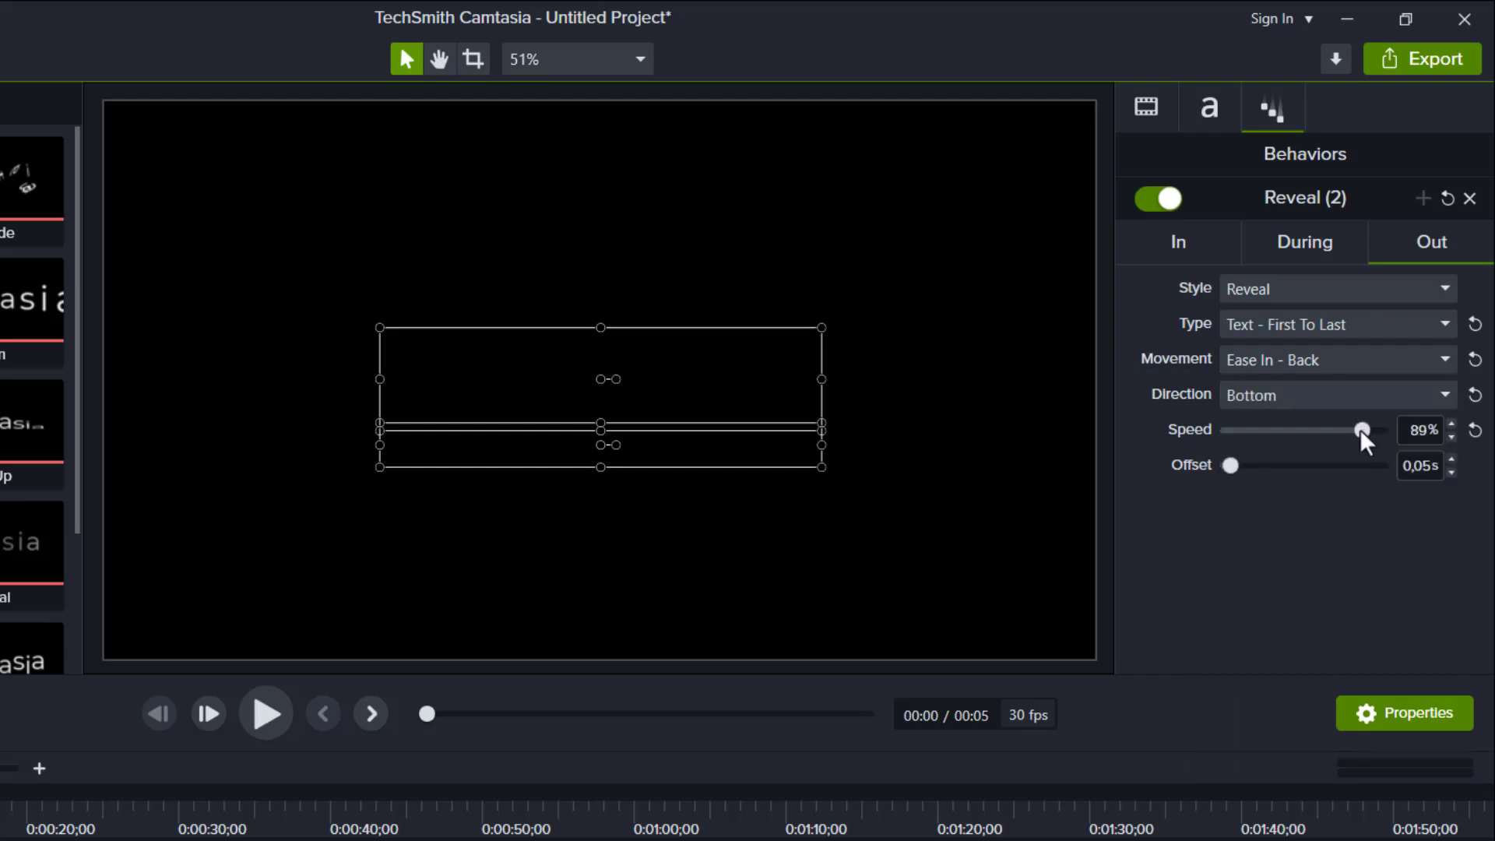
pyautogui.click(1228, 466)
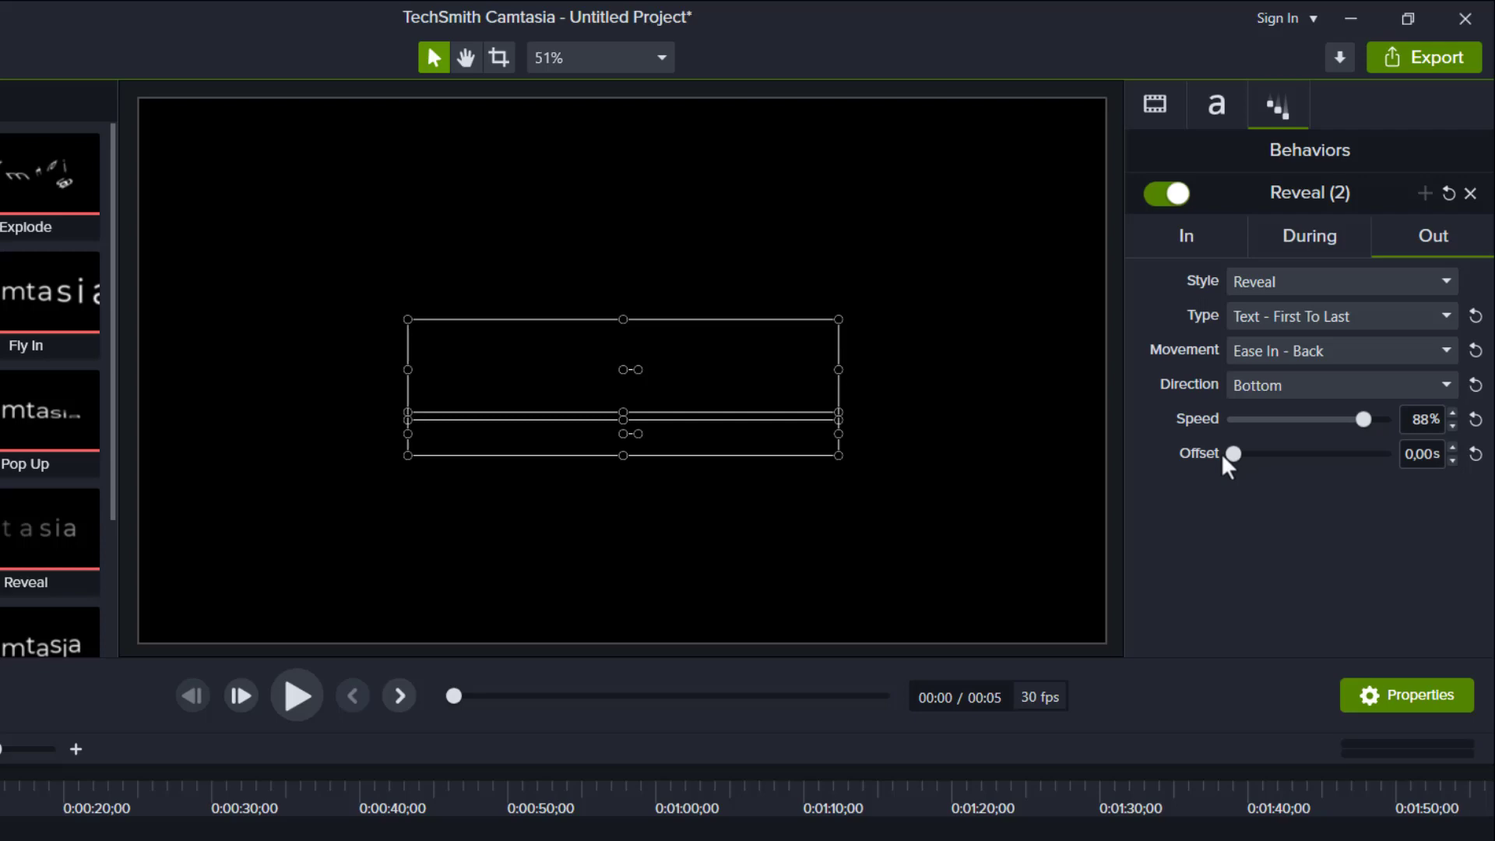
# Fit the text clips on the timeline and preview the title animation.
pyautogui.click(346, 592)
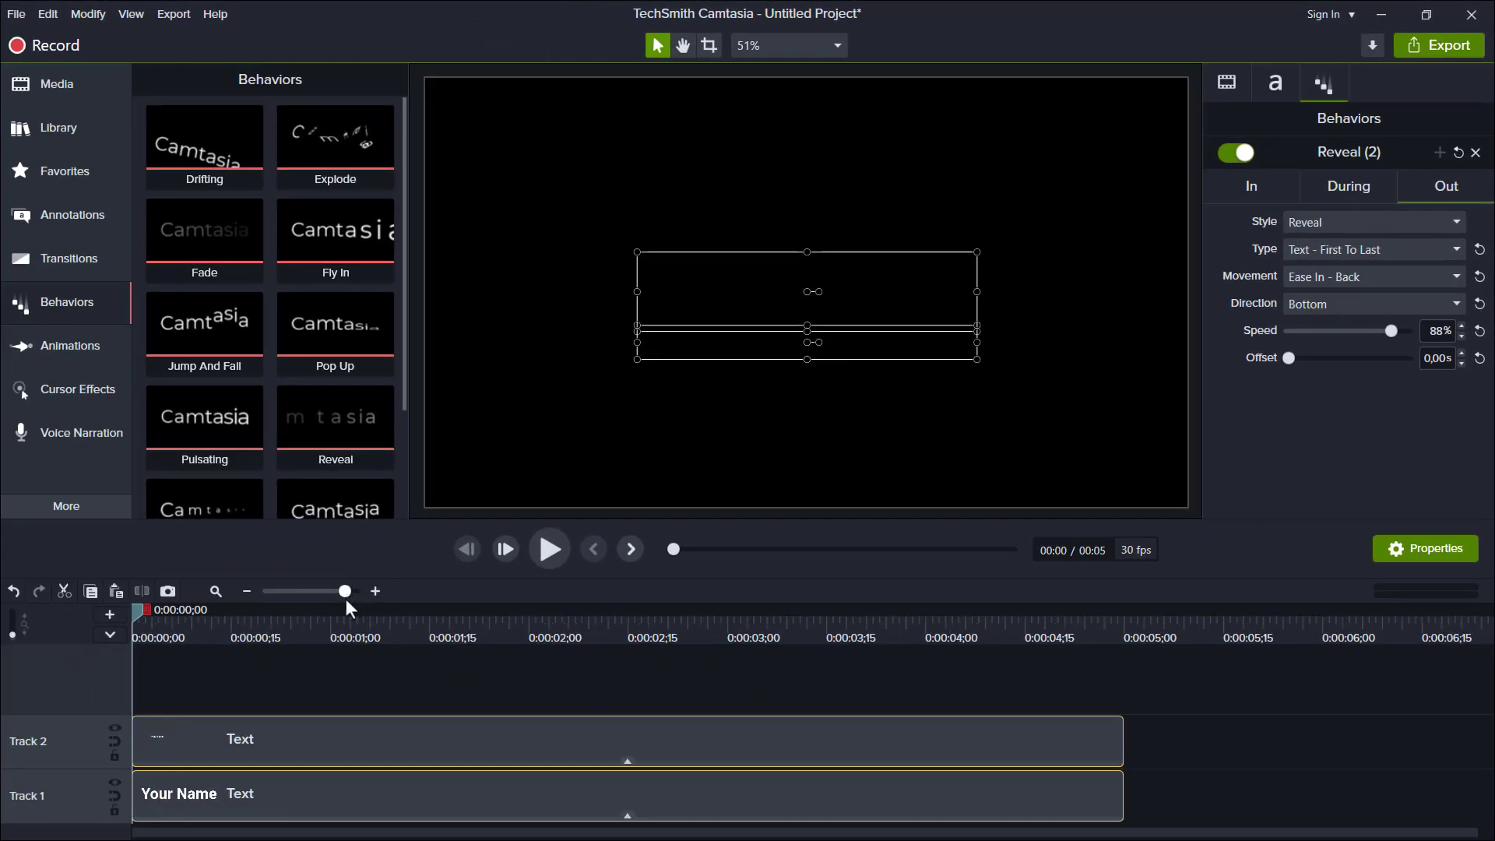
pyautogui.click(340, 666)
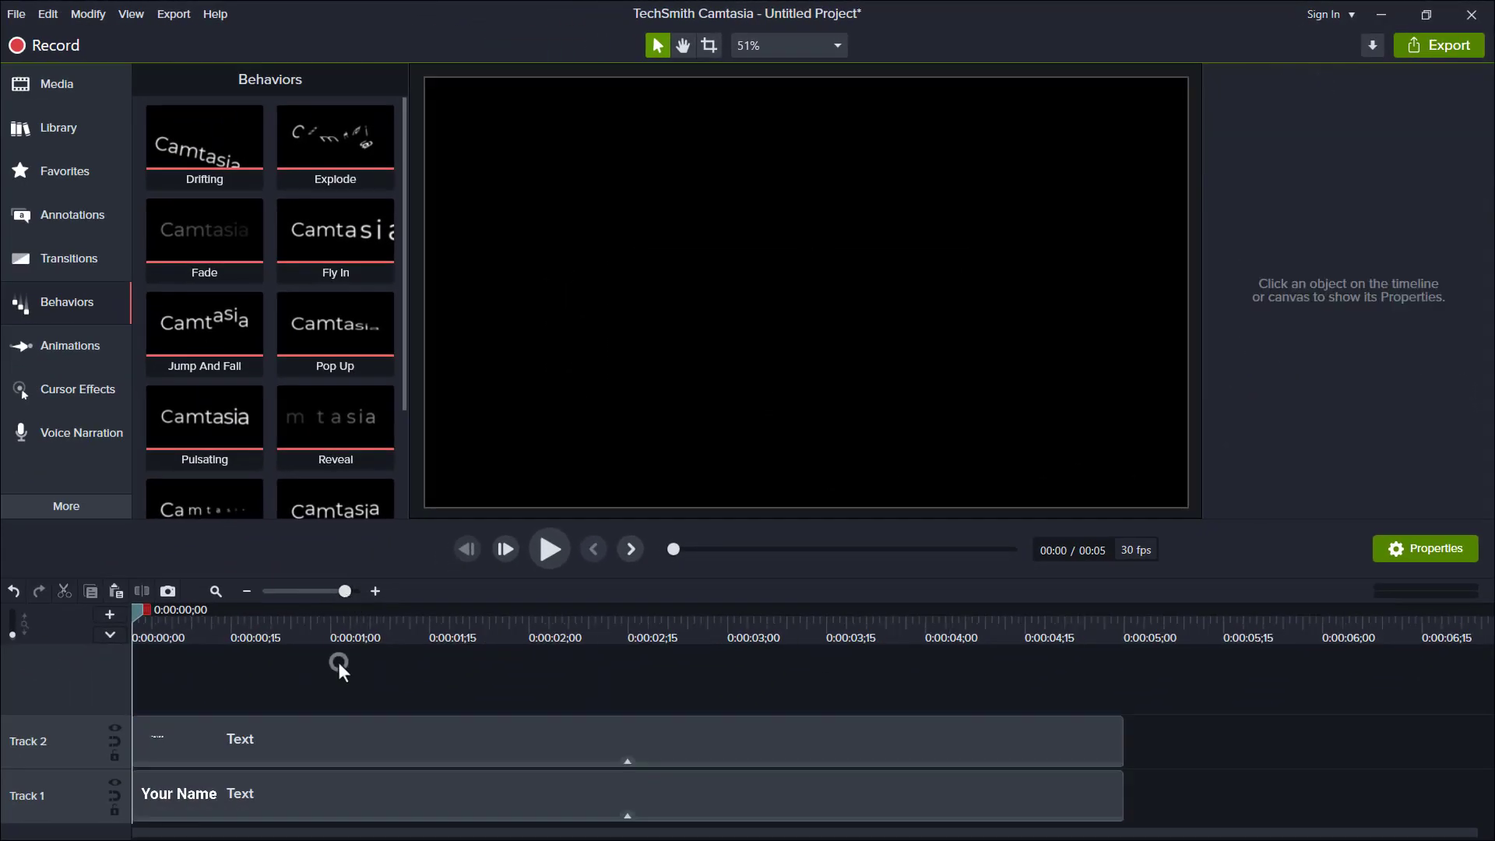
pyautogui.click(550, 549)
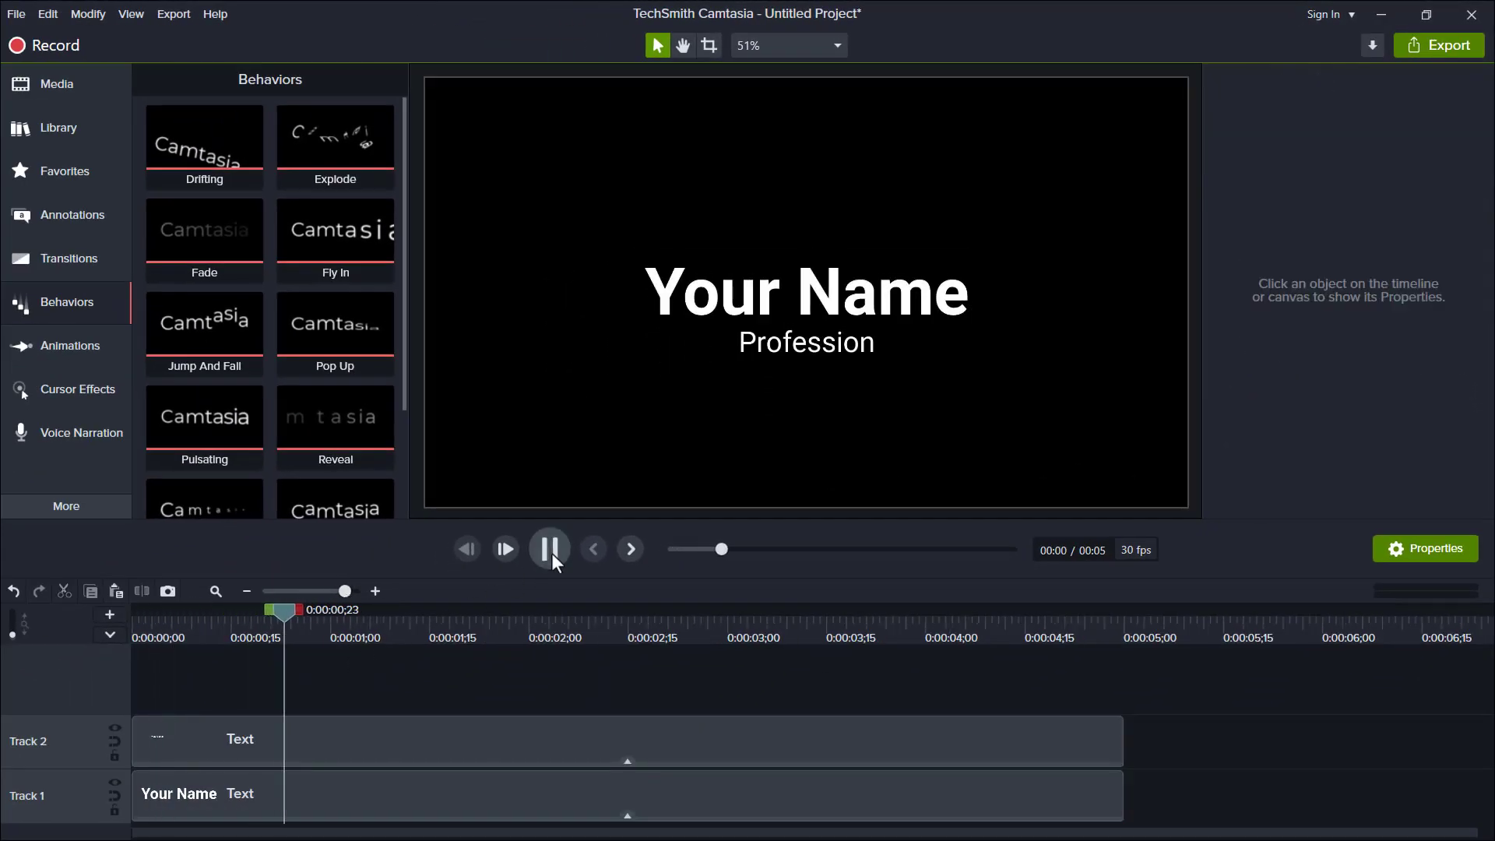
pyautogui.click(551, 553)
# Trim both text clips' ends to 0:00:03;00.
pyautogui.moveTo(449, 609); pyautogui.dragTo(160, 623)
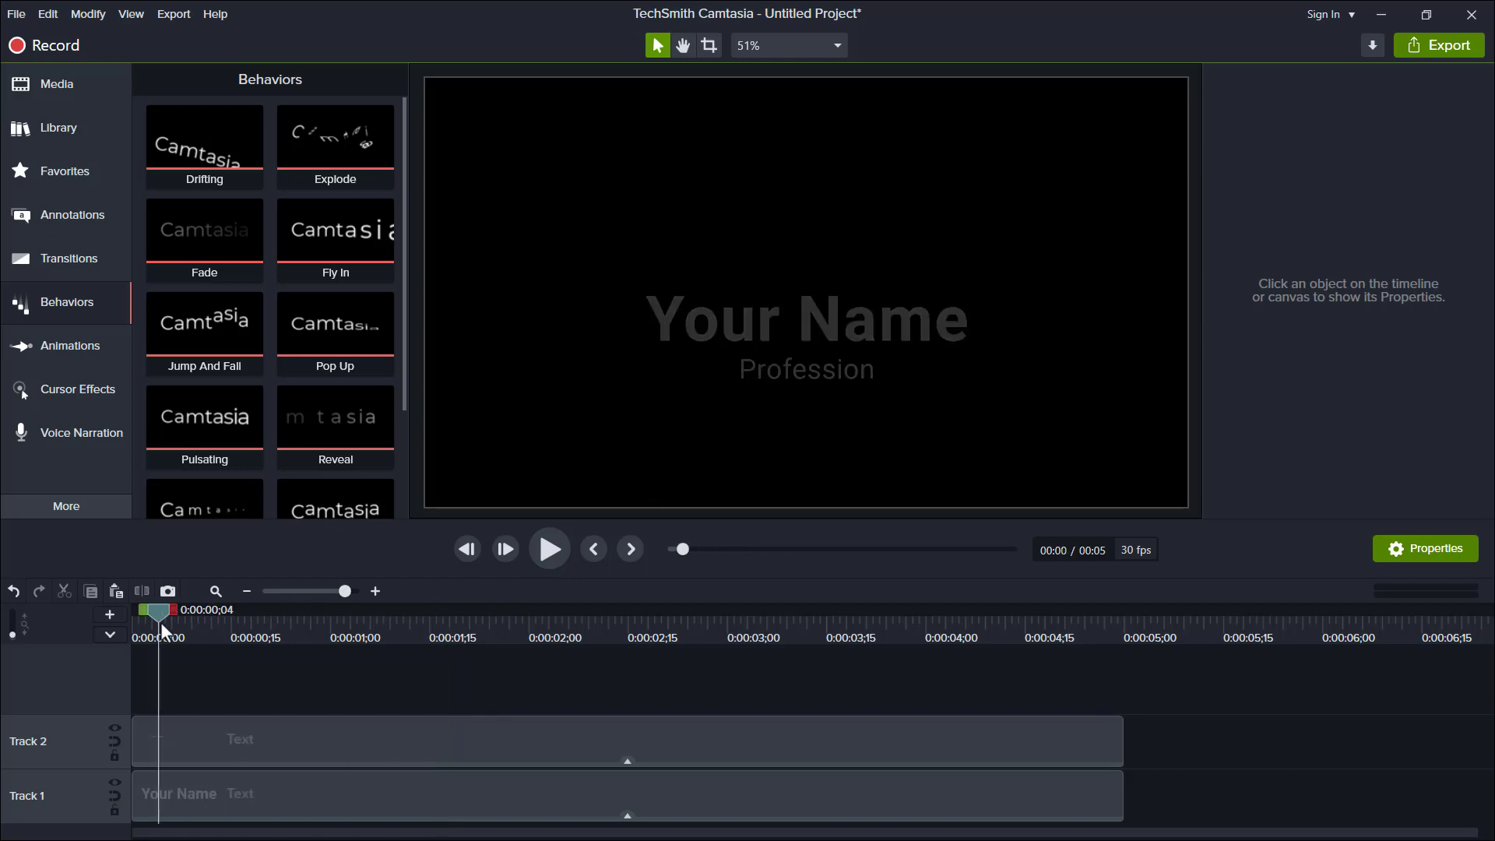
pyautogui.click(161, 726)
pyautogui.moveTo(133, 740); pyautogui.dragTo(165, 725)
pyautogui.moveTo(164, 611); pyautogui.dragTo(1095, 643)
pyautogui.moveTo(1126, 739); pyautogui.dragTo(1100, 739)
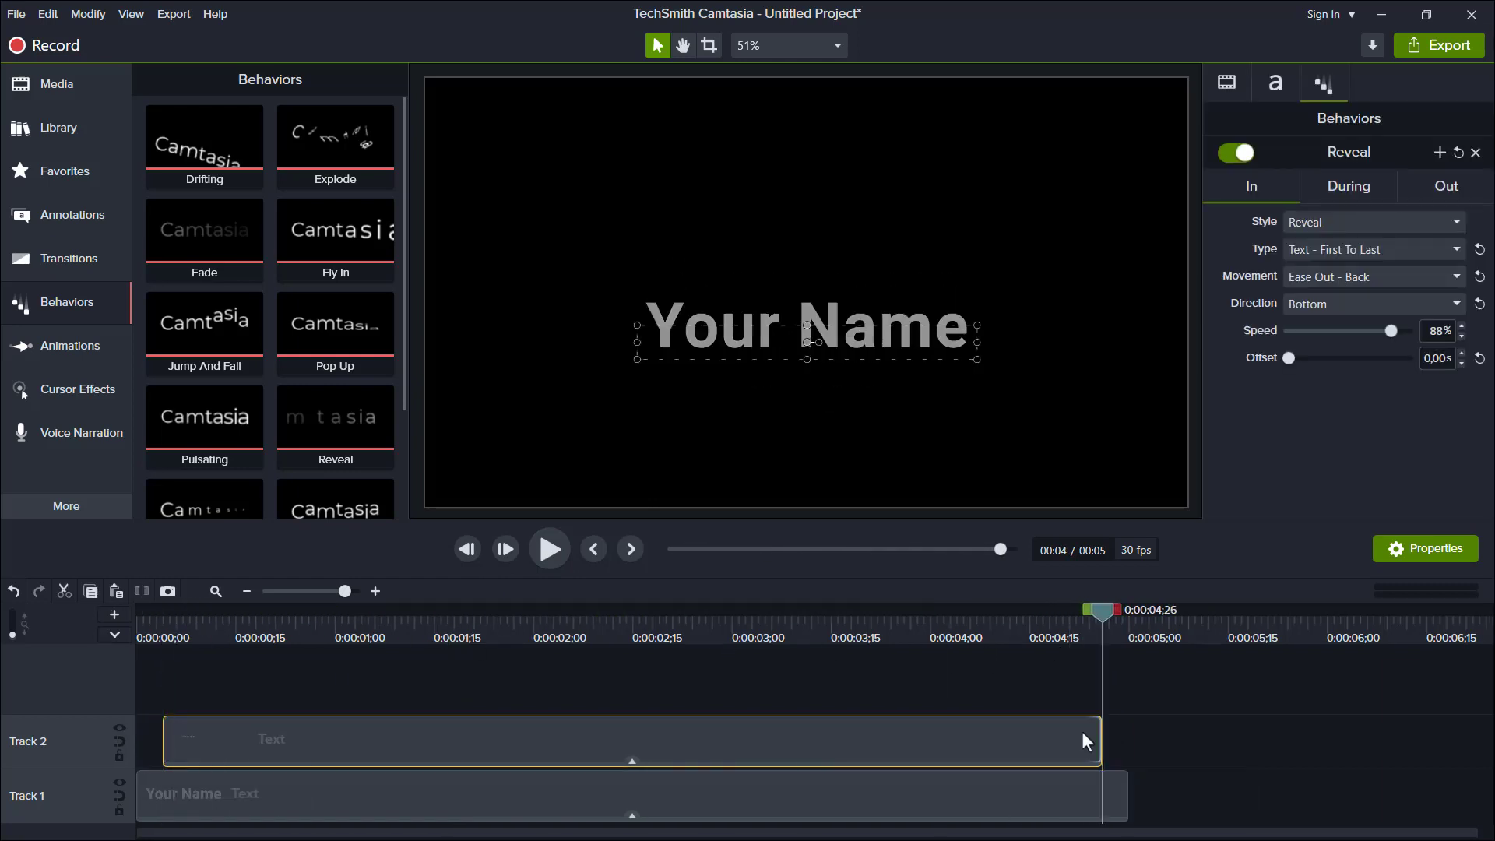
pyautogui.moveTo(1024, 685); pyautogui.dragTo(1099, 810)
pyautogui.moveTo(1127, 795); pyautogui.dragTo(732, 791)
# Replay the shortened title from the start and stop at the fully revealed frame, 0:00:01;15.
pyautogui.click(136, 620)
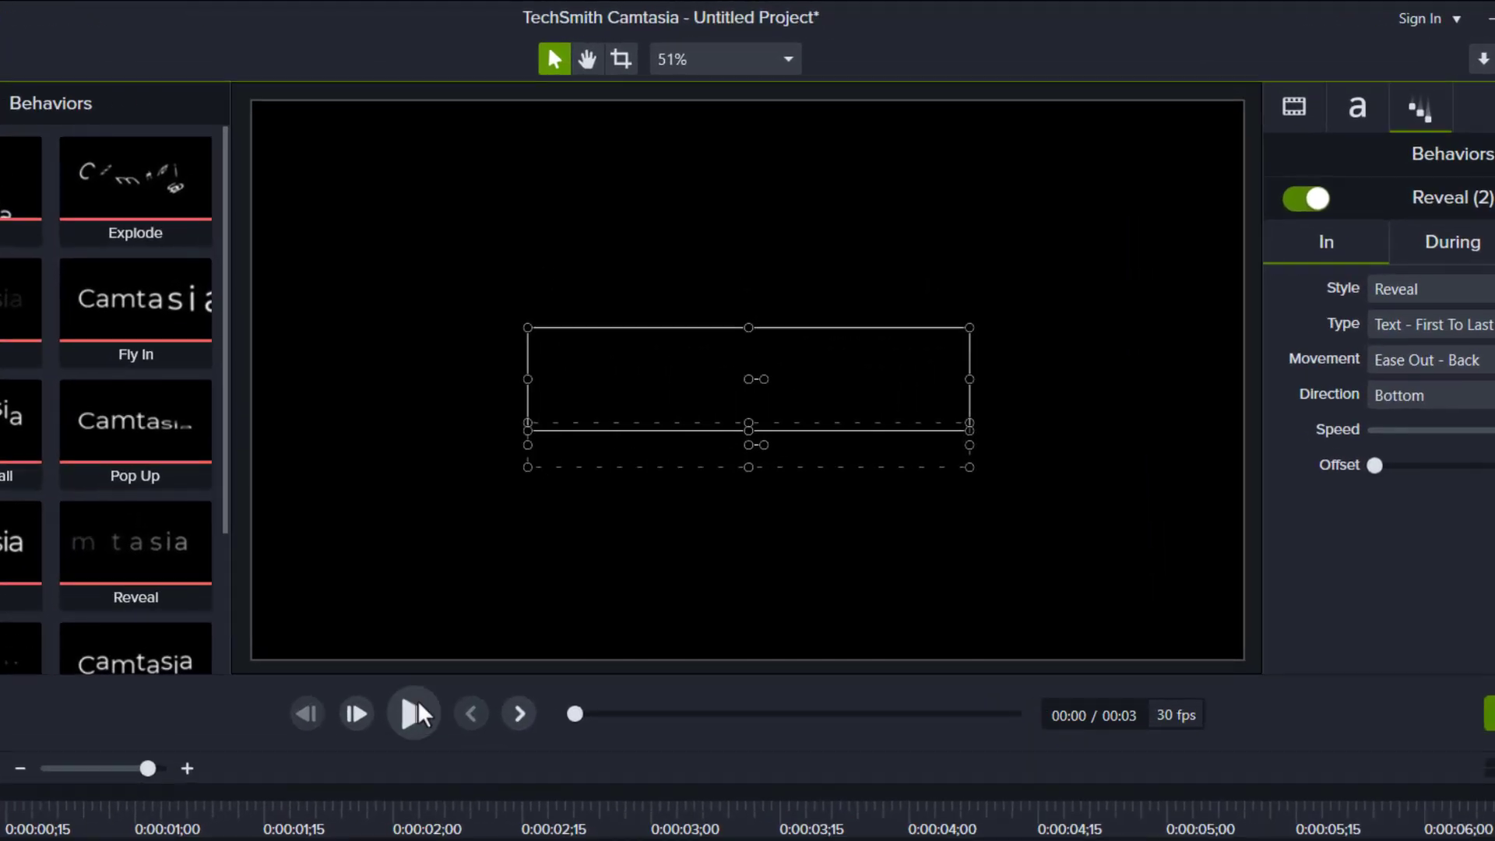
pyautogui.click(417, 701)
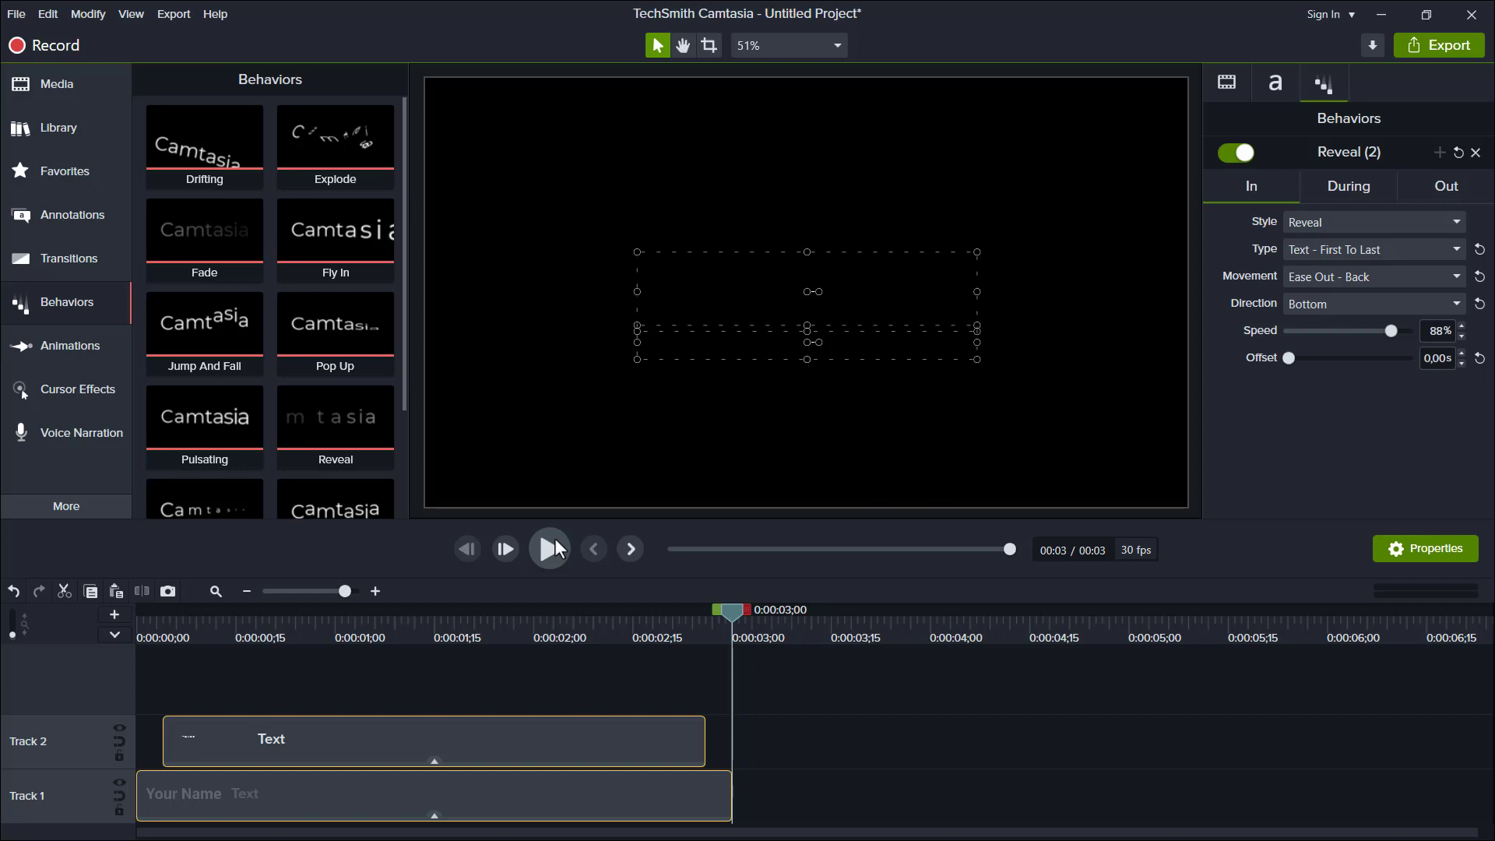
pyautogui.click(433, 620)
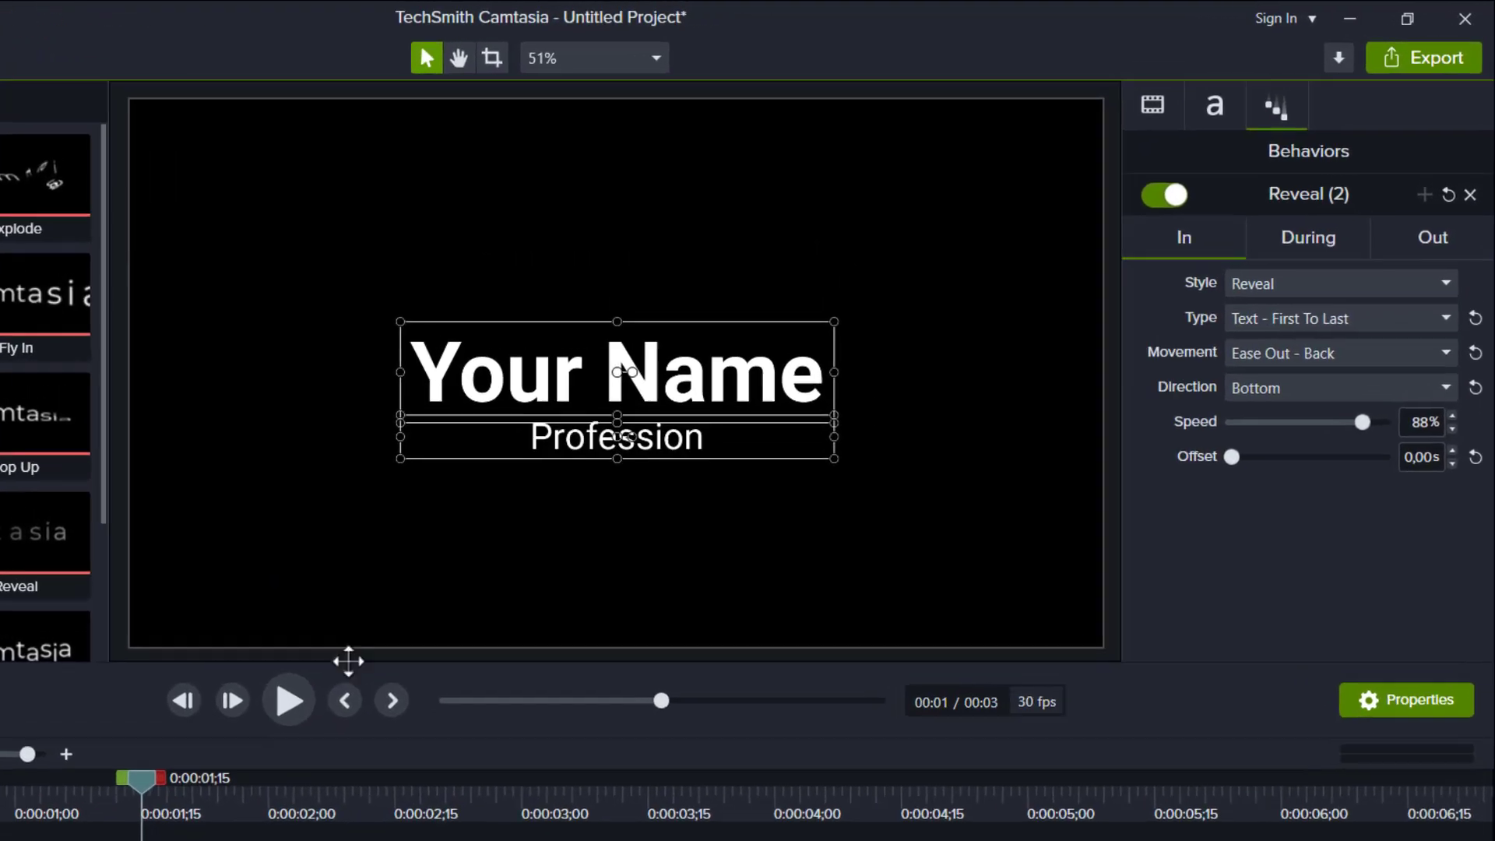
# Left-align the title and place a Profession copy above it, retyped as 'First Name'.
pyautogui.click(1229, 102)
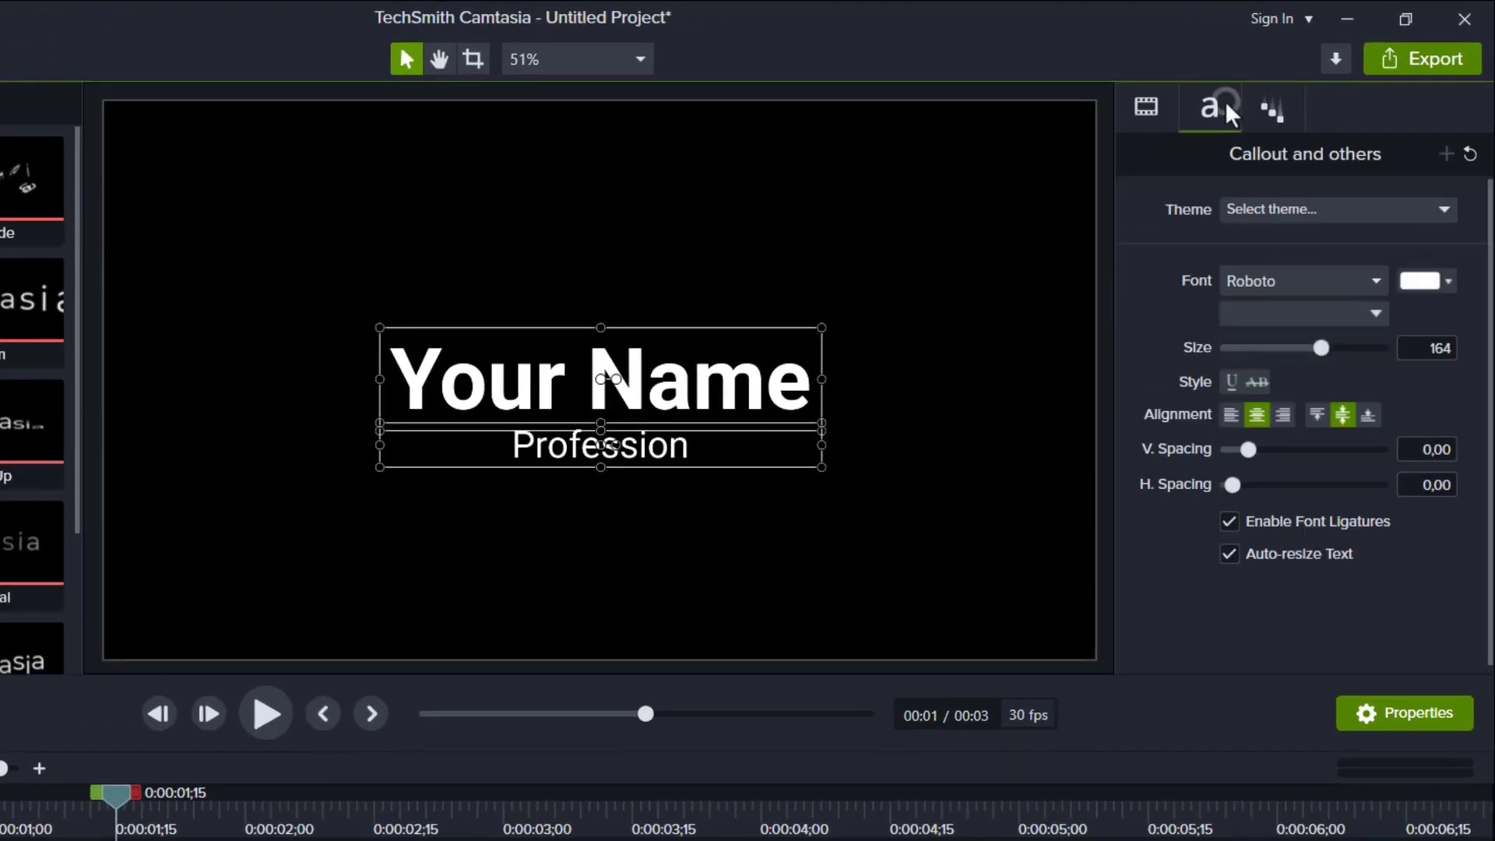
pyautogui.click(1231, 415)
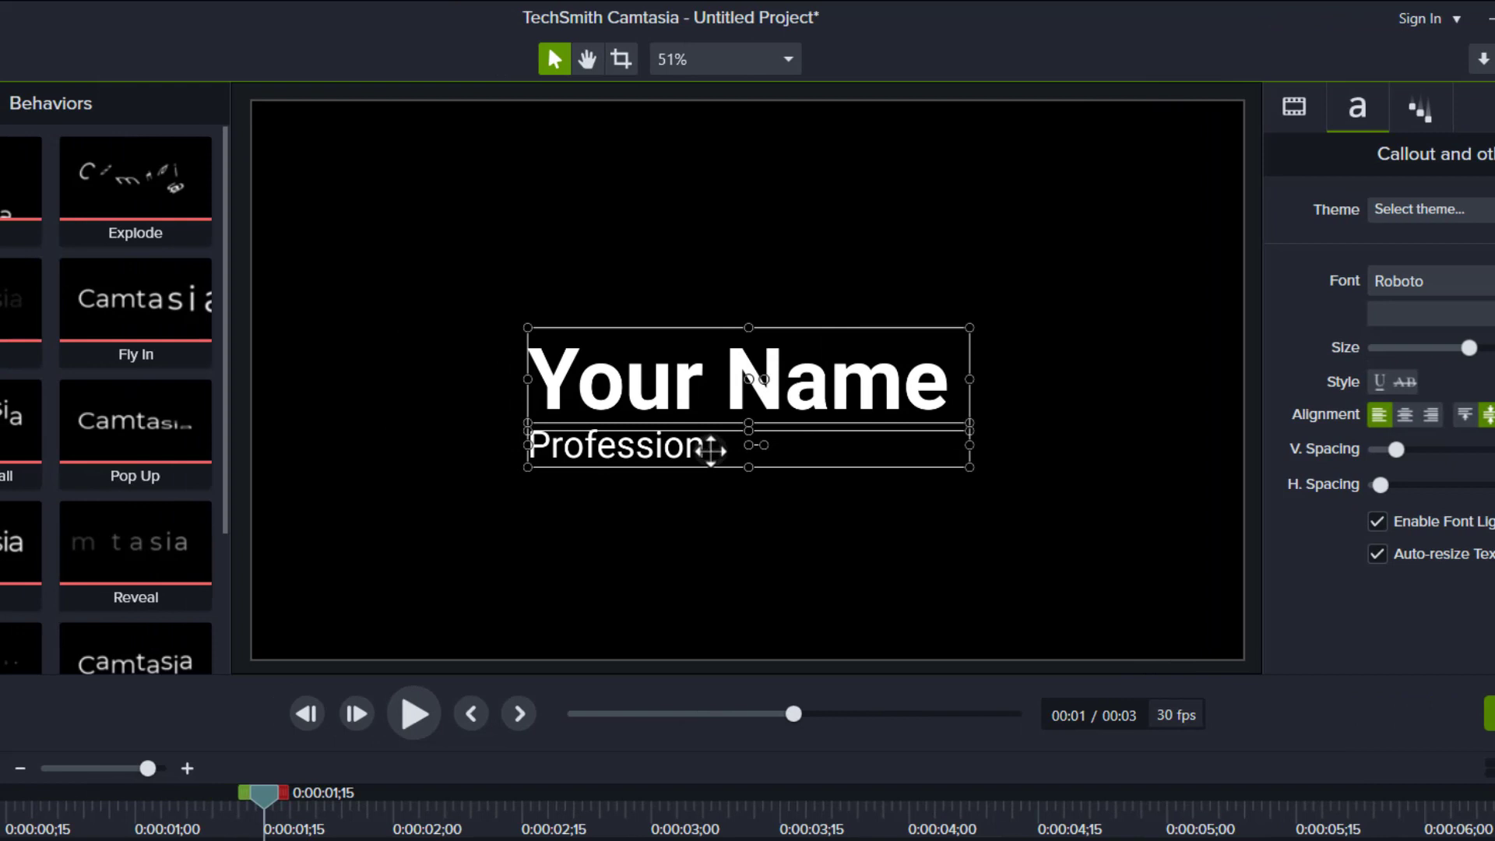
pyautogui.click(710, 450)
pyautogui.hotkey('ctrl', 'c')
pyautogui.hotkey('ctrl', 'v')
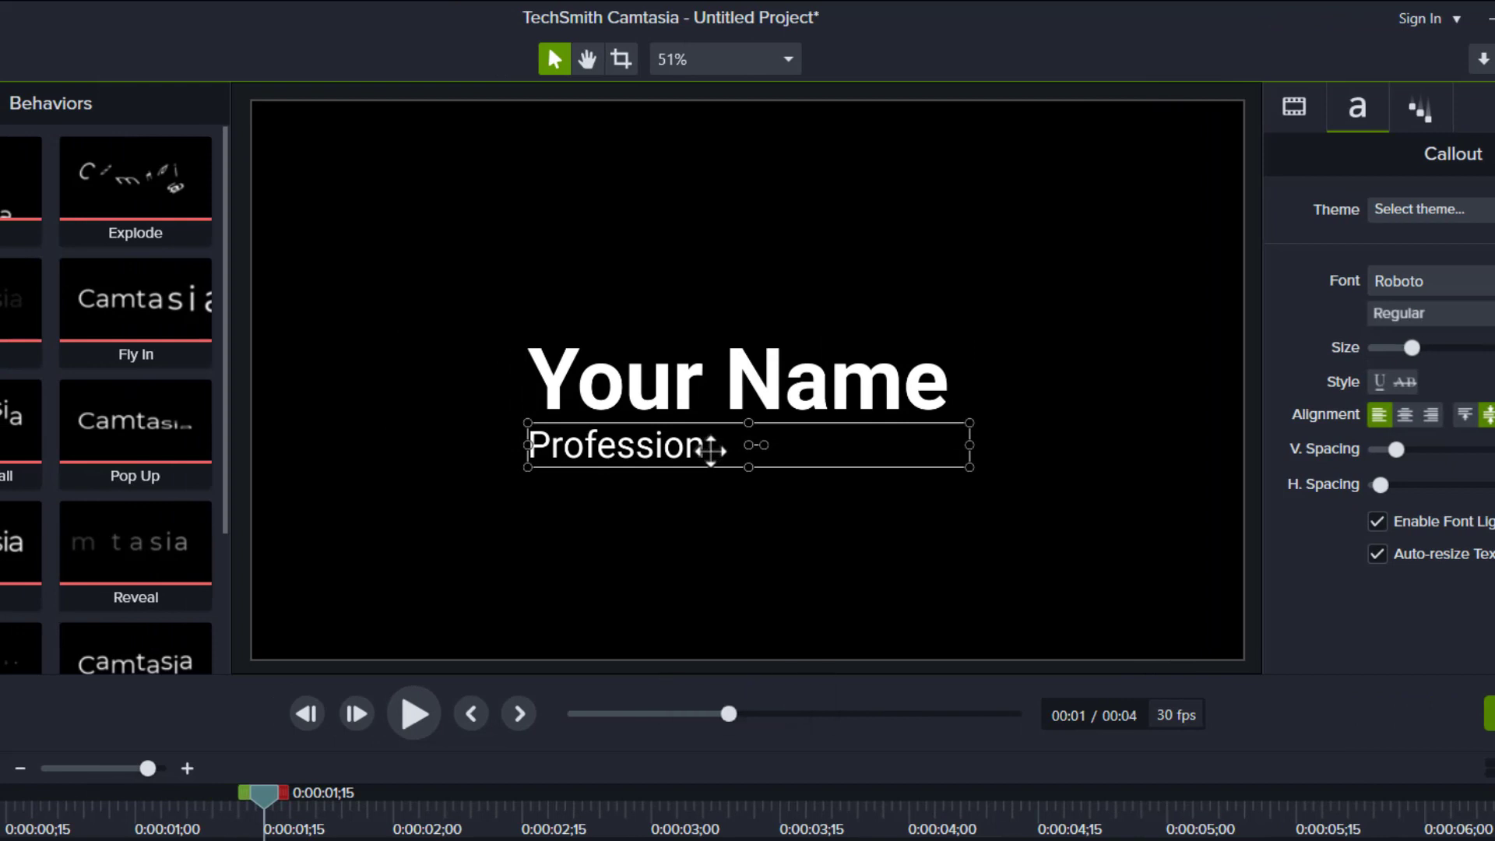
pyautogui.moveTo(751, 448); pyautogui.dragTo(741, 333)
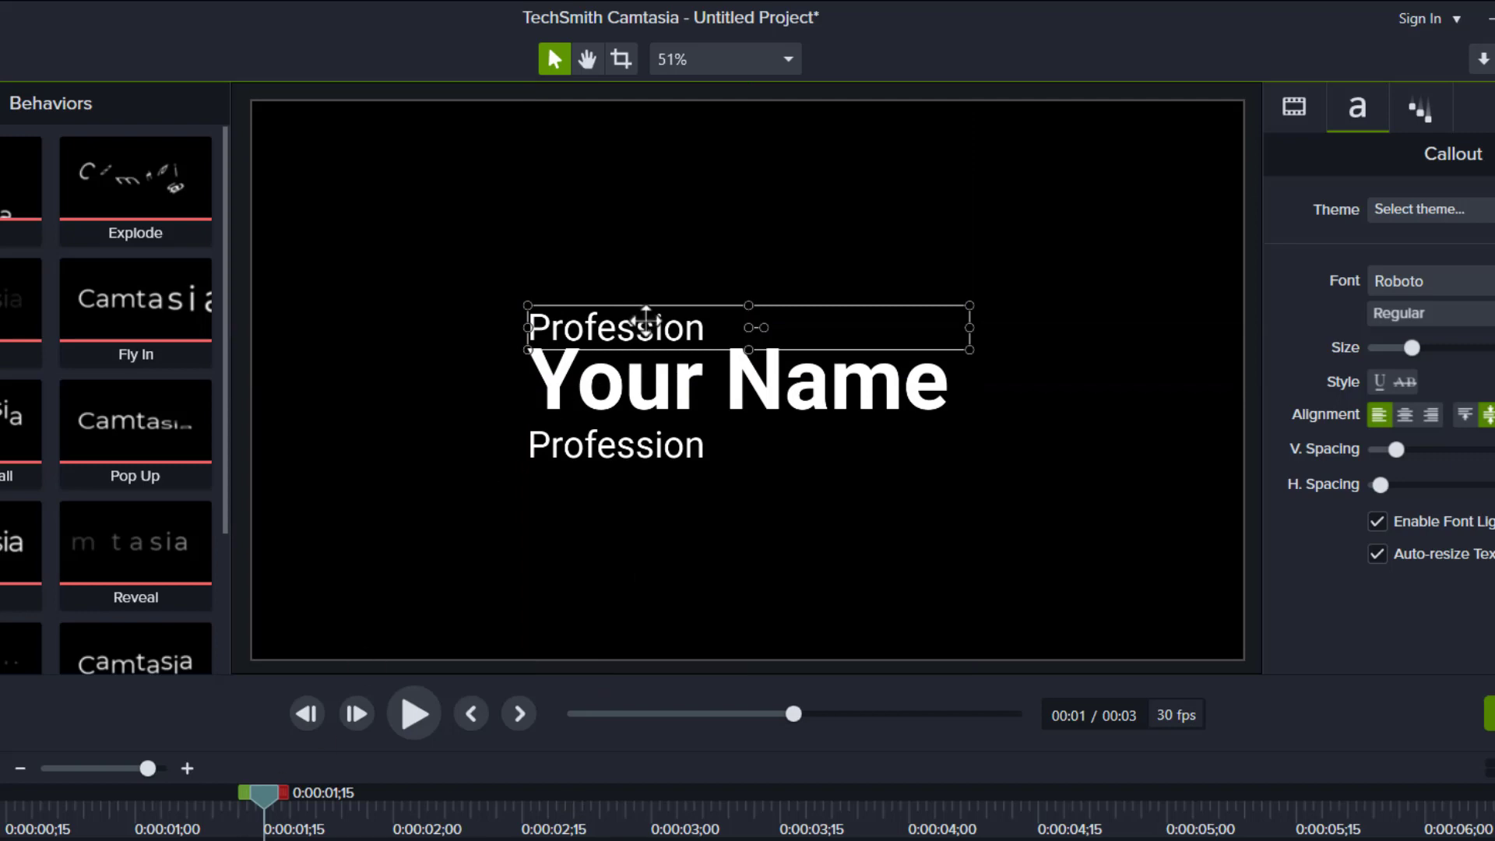
pyautogui.doubleClick(646, 319)
pyautogui.write('First Name')
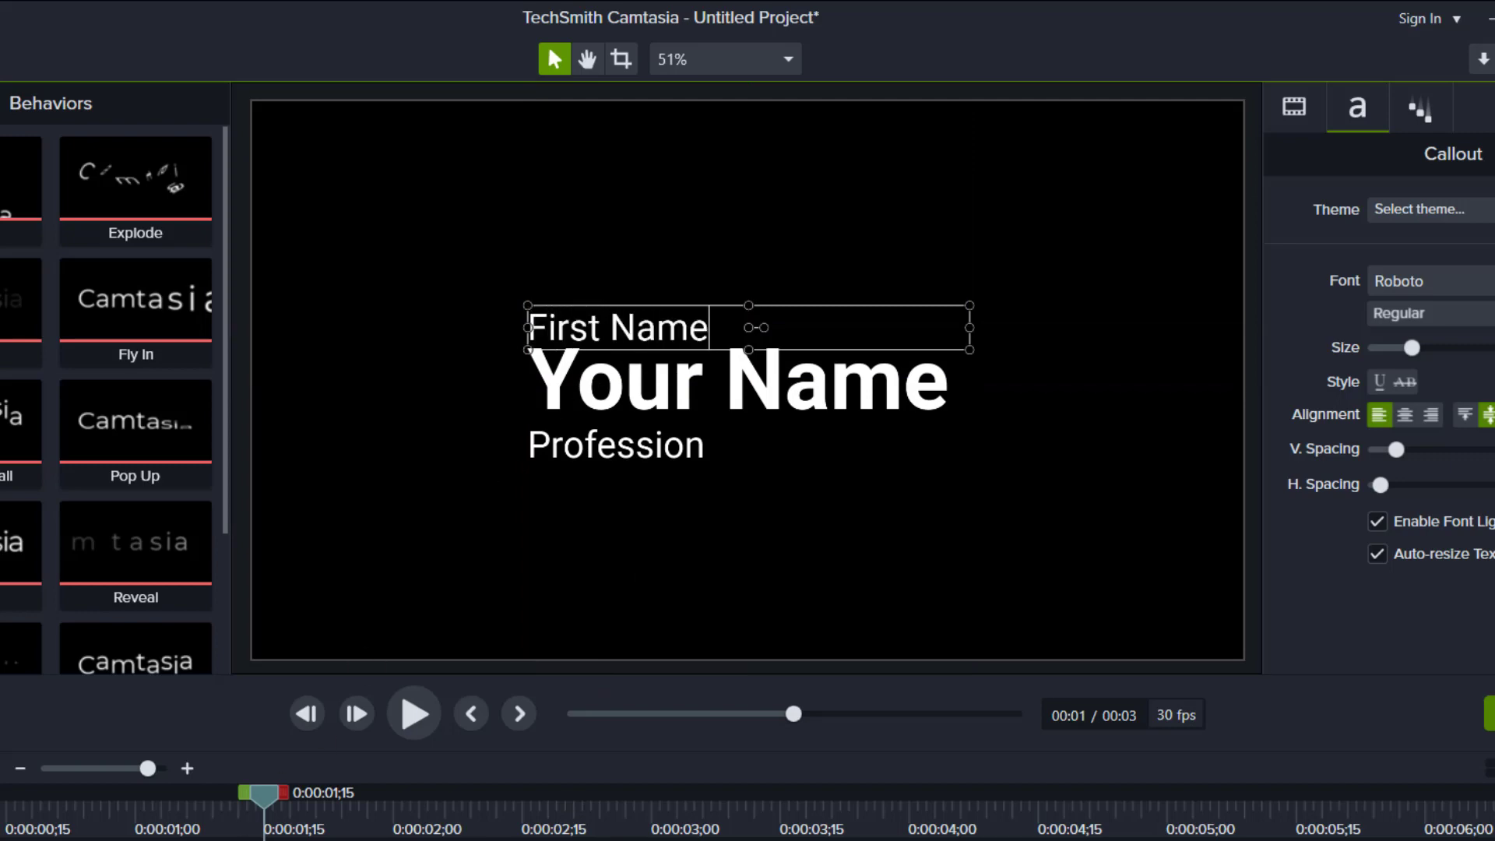
# Change 'Your Name' to 'Second Name' and enlarge that line.
pyautogui.click(606, 389)
pyautogui.doubleClick(606, 389)
pyautogui.click(606, 390)
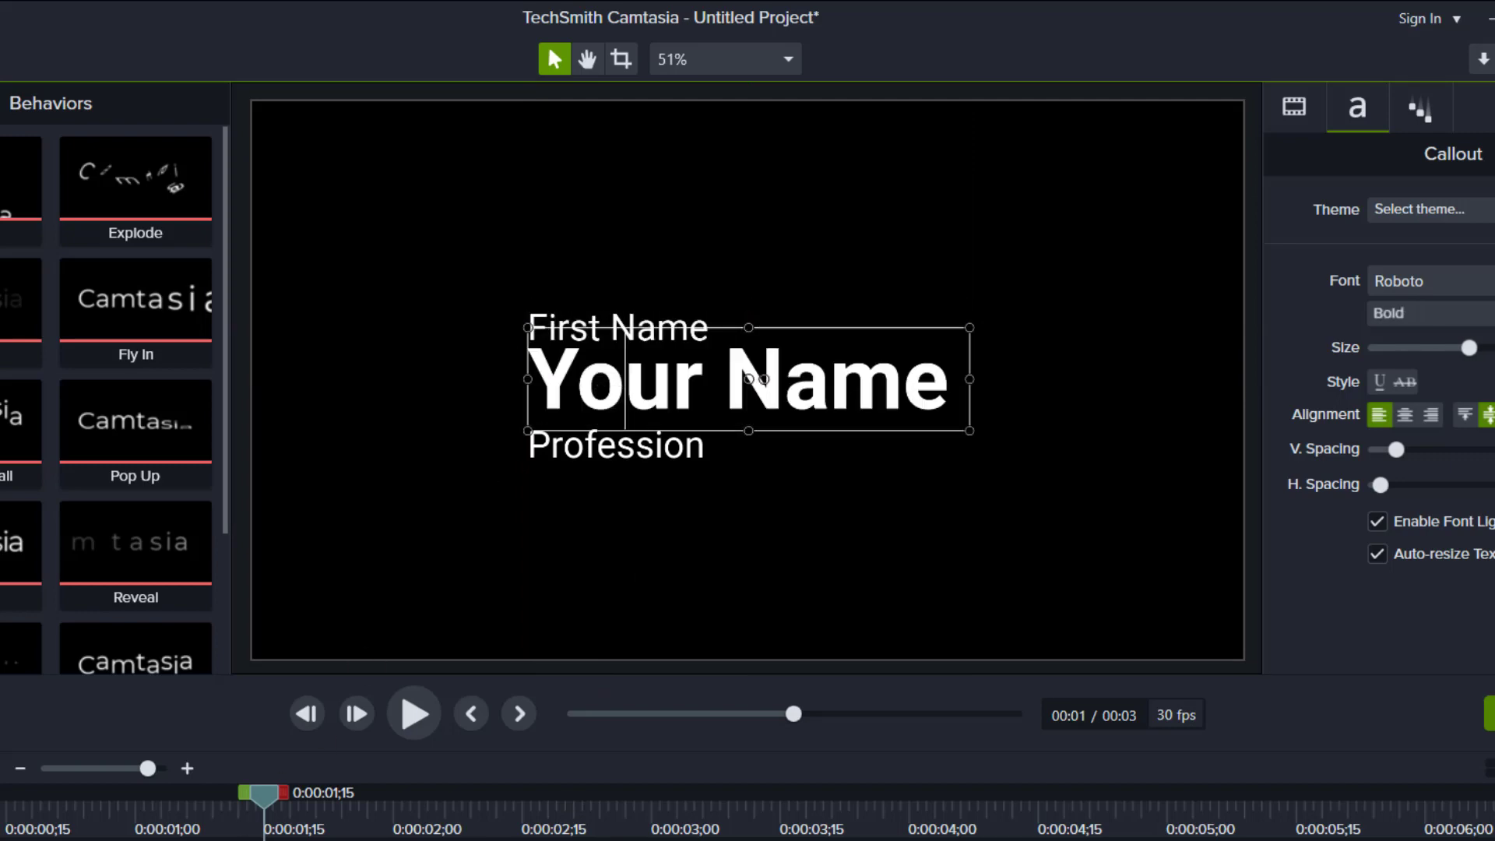
pyautogui.doubleClick(605, 389)
pyautogui.write('Second')
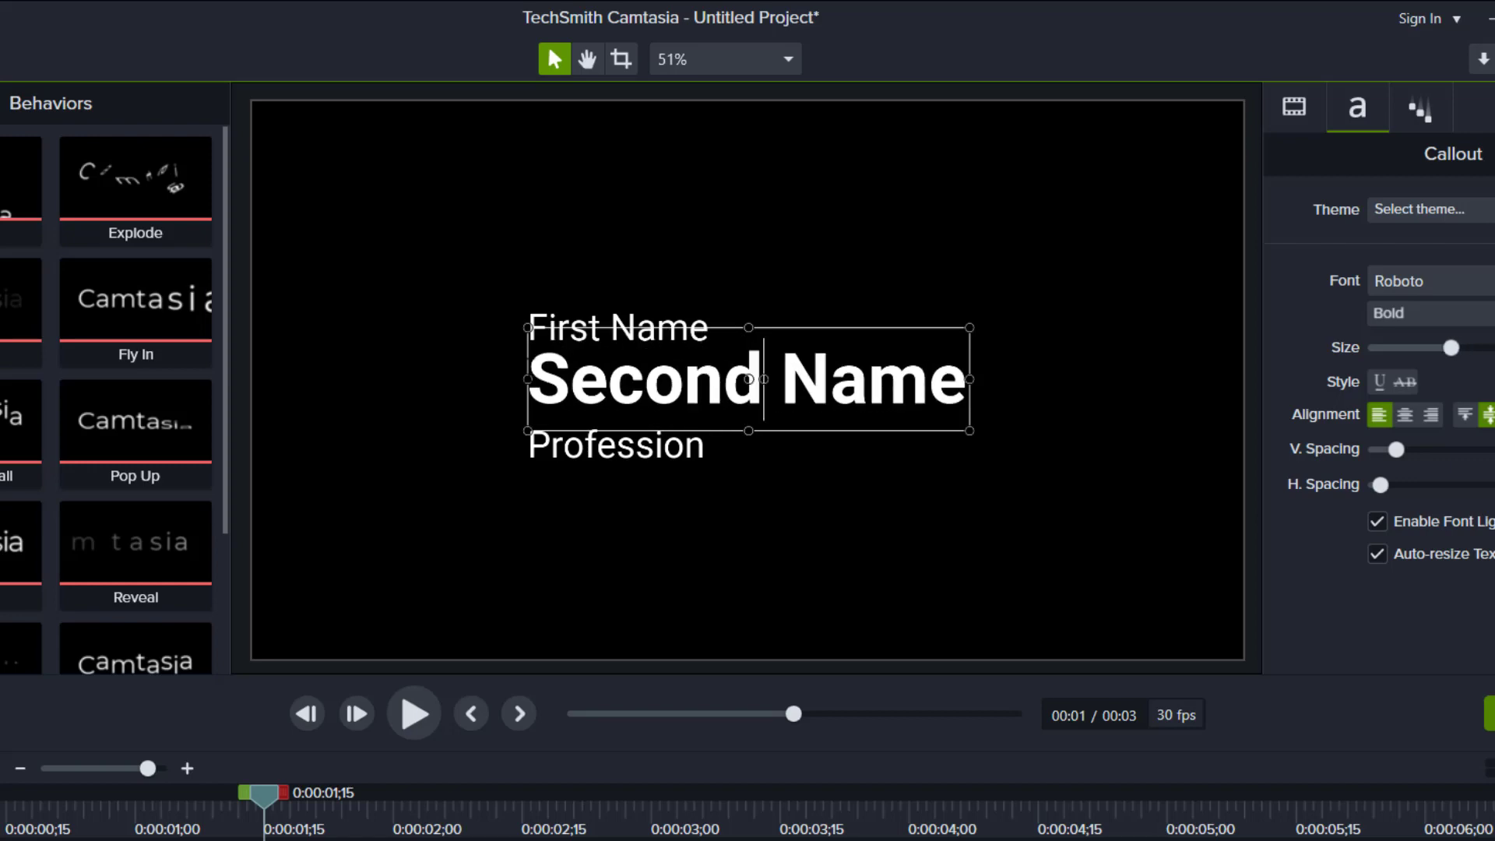
pyautogui.moveTo(969, 379); pyautogui.dragTo(1068, 396)
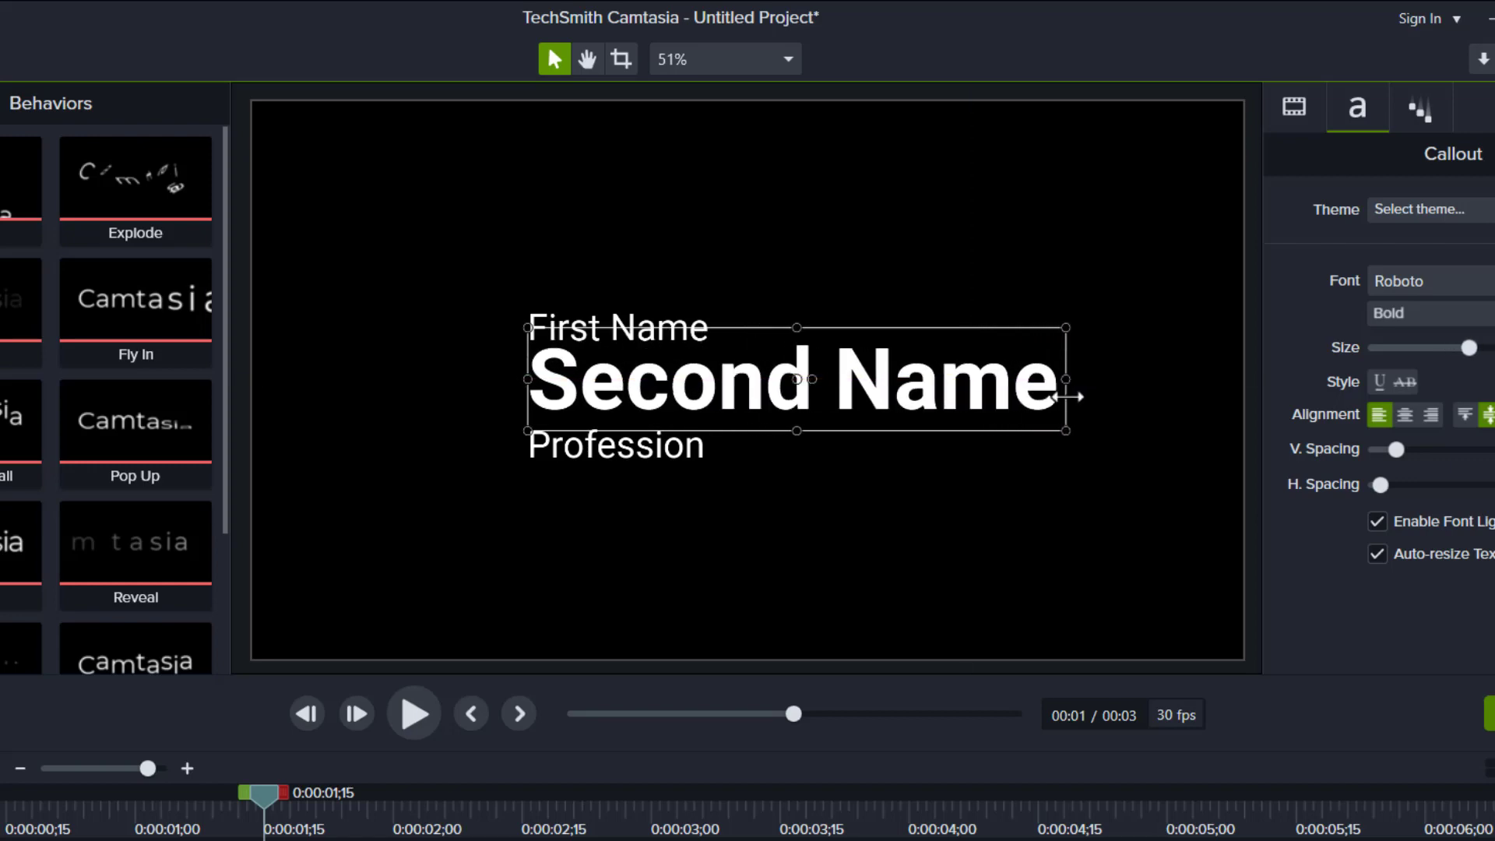
# Select the Profession and First Name lines and nudge them slightly right.
pyautogui.click(680, 447)
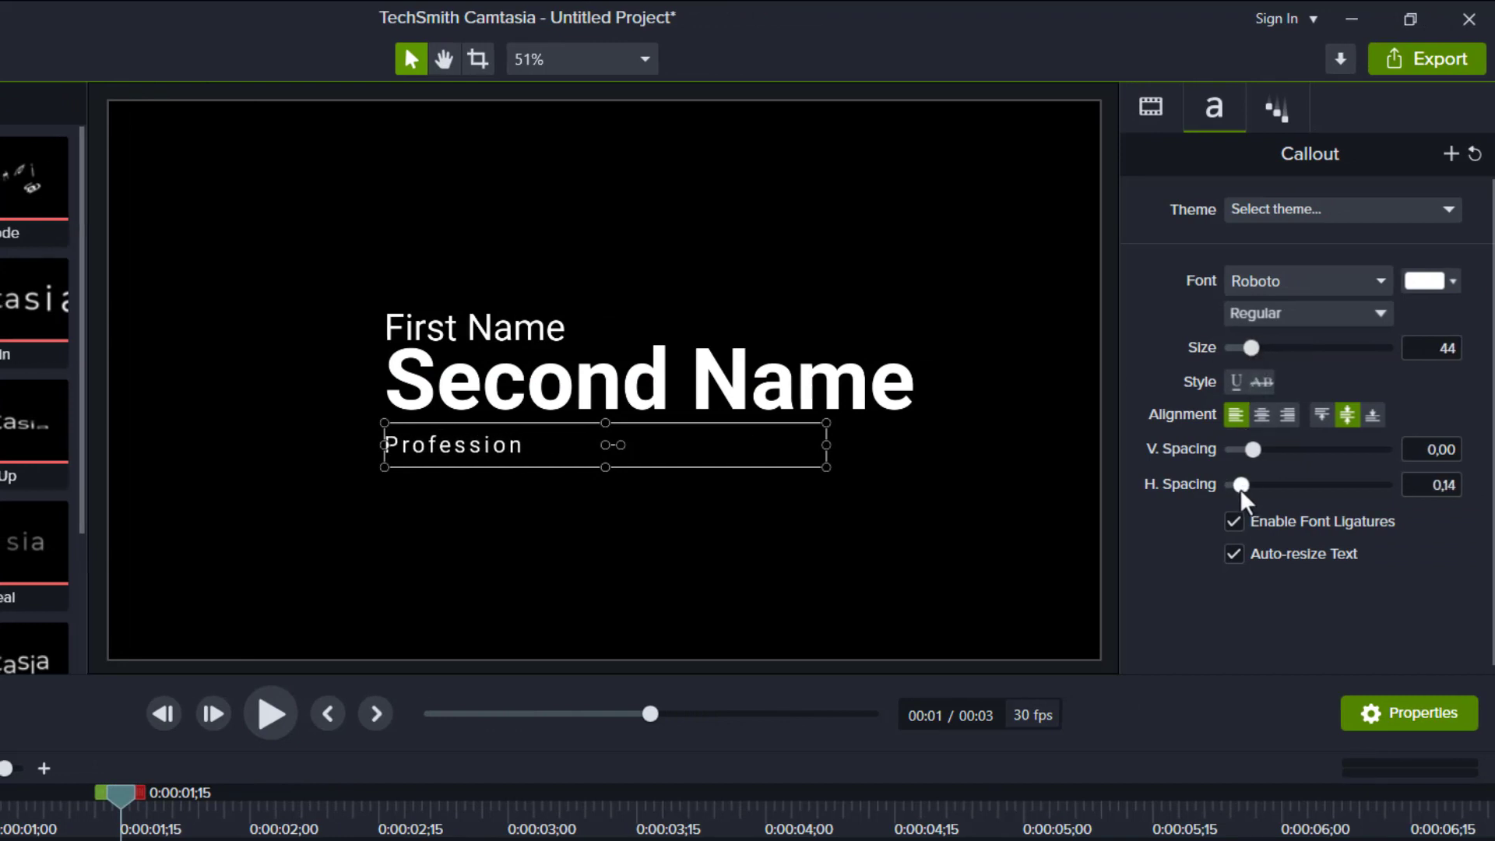
pyautogui.click(506, 517)
pyautogui.click(657, 454)
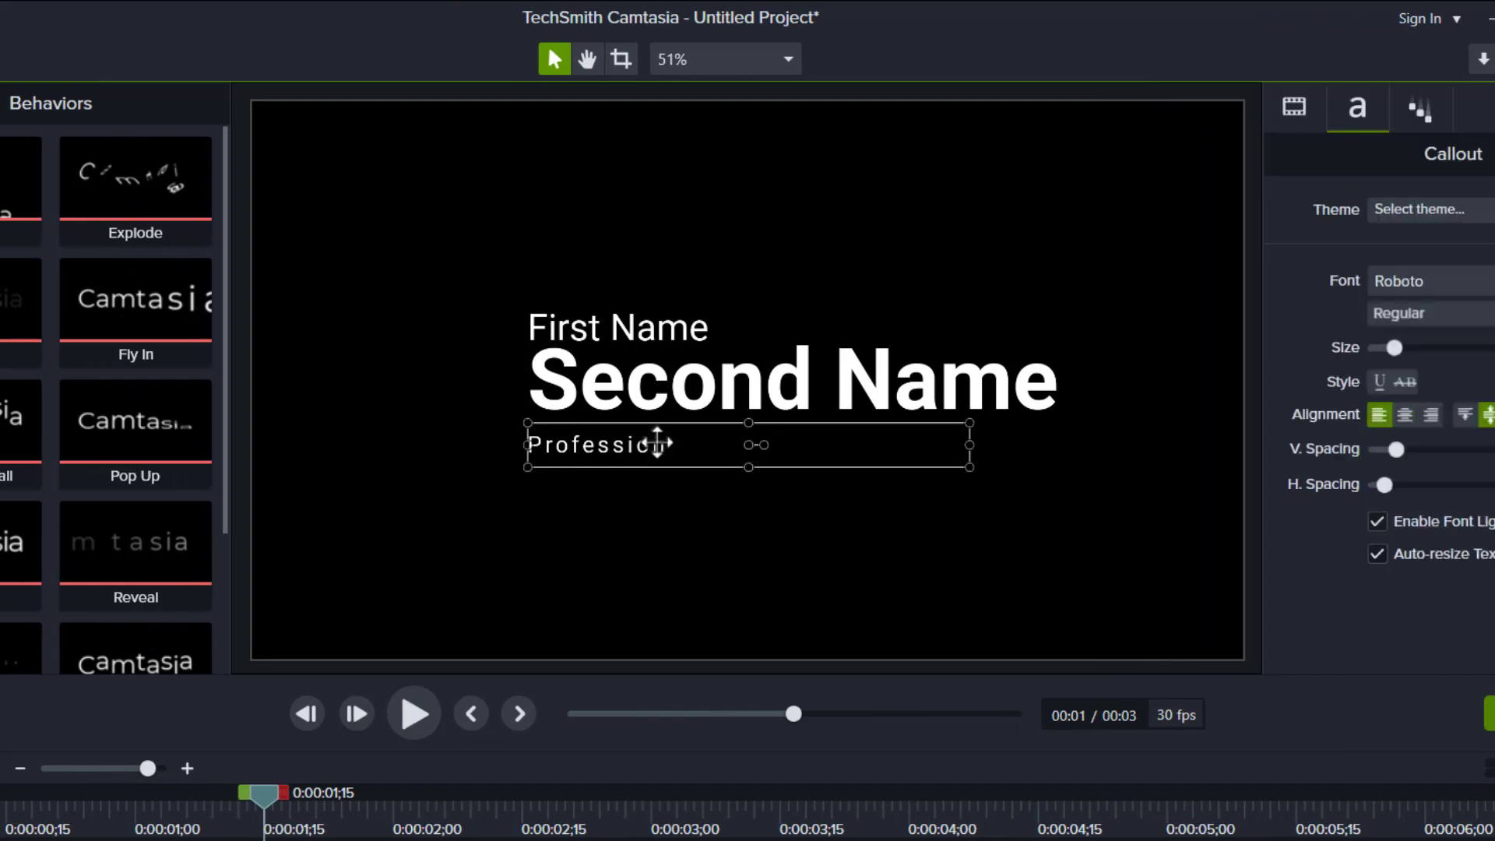
pyautogui.keyDown('ctrl'); pyautogui.click(634, 327); pyautogui.keyUp('ctrl')
pyautogui.press('Right')
pyautogui.click(639, 327)
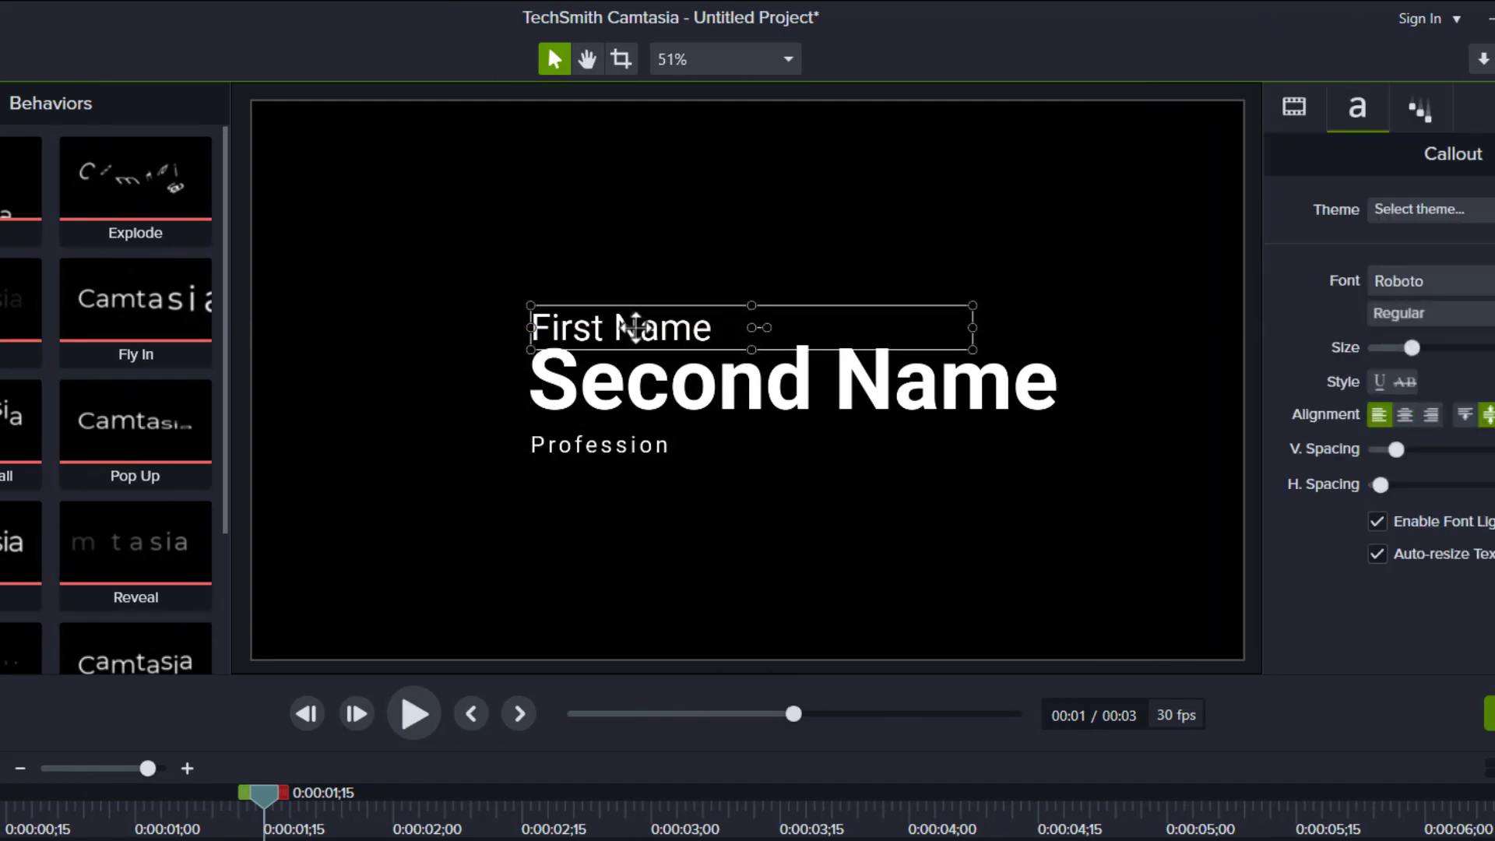
# Move the First Name clip to Track 1, extended to the full title length.
pyautogui.click(648, 494)
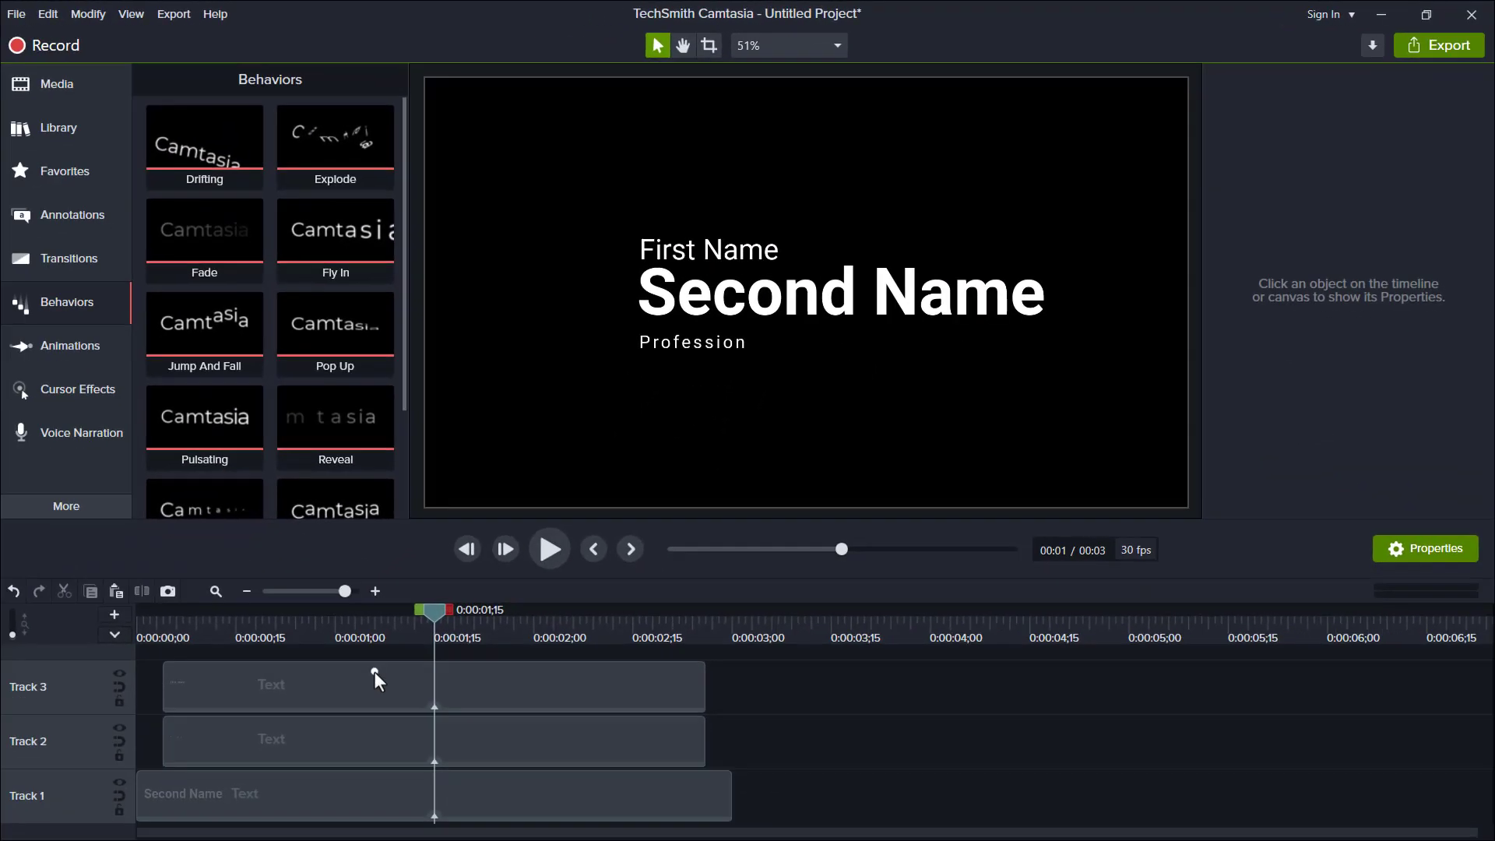
pyautogui.click(271, 688)
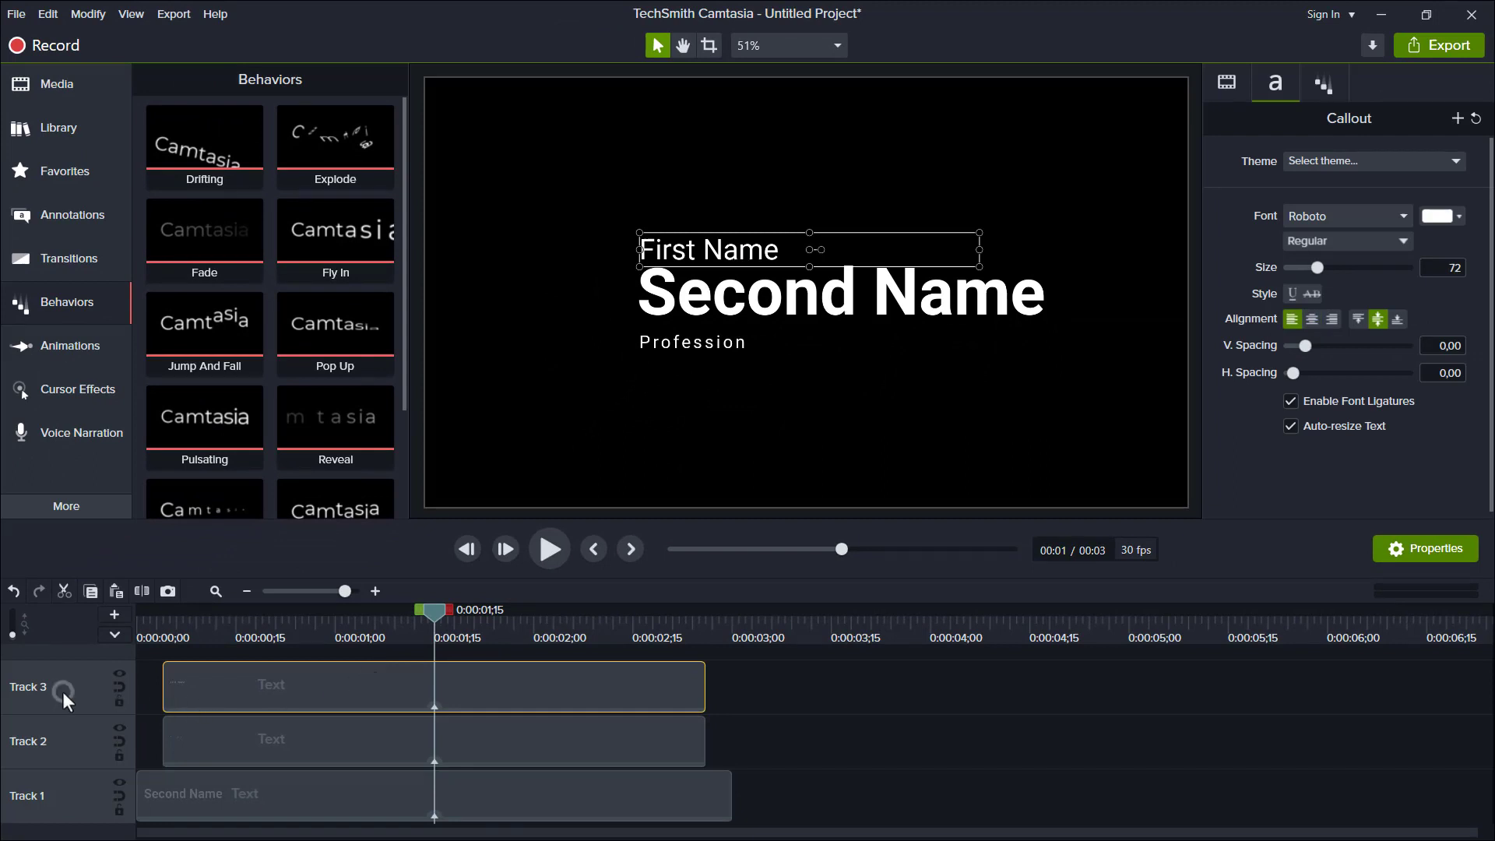
pyautogui.moveTo(63, 691); pyautogui.dragTo(50, 794)
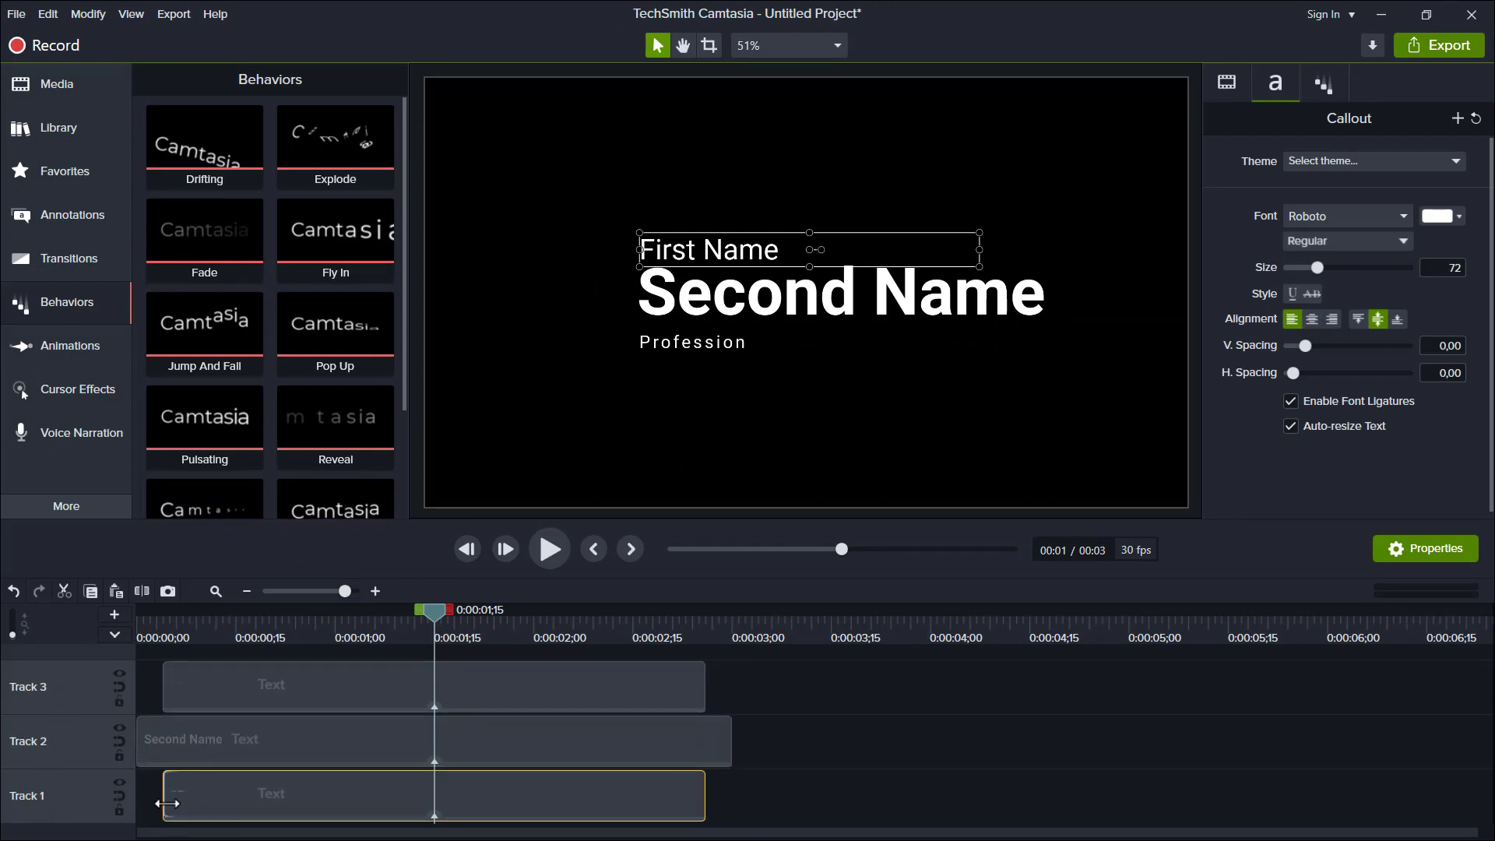
pyautogui.moveTo(165, 803); pyautogui.dragTo(107, 811)
pyautogui.moveTo(705, 799); pyautogui.dragTo(731, 798)
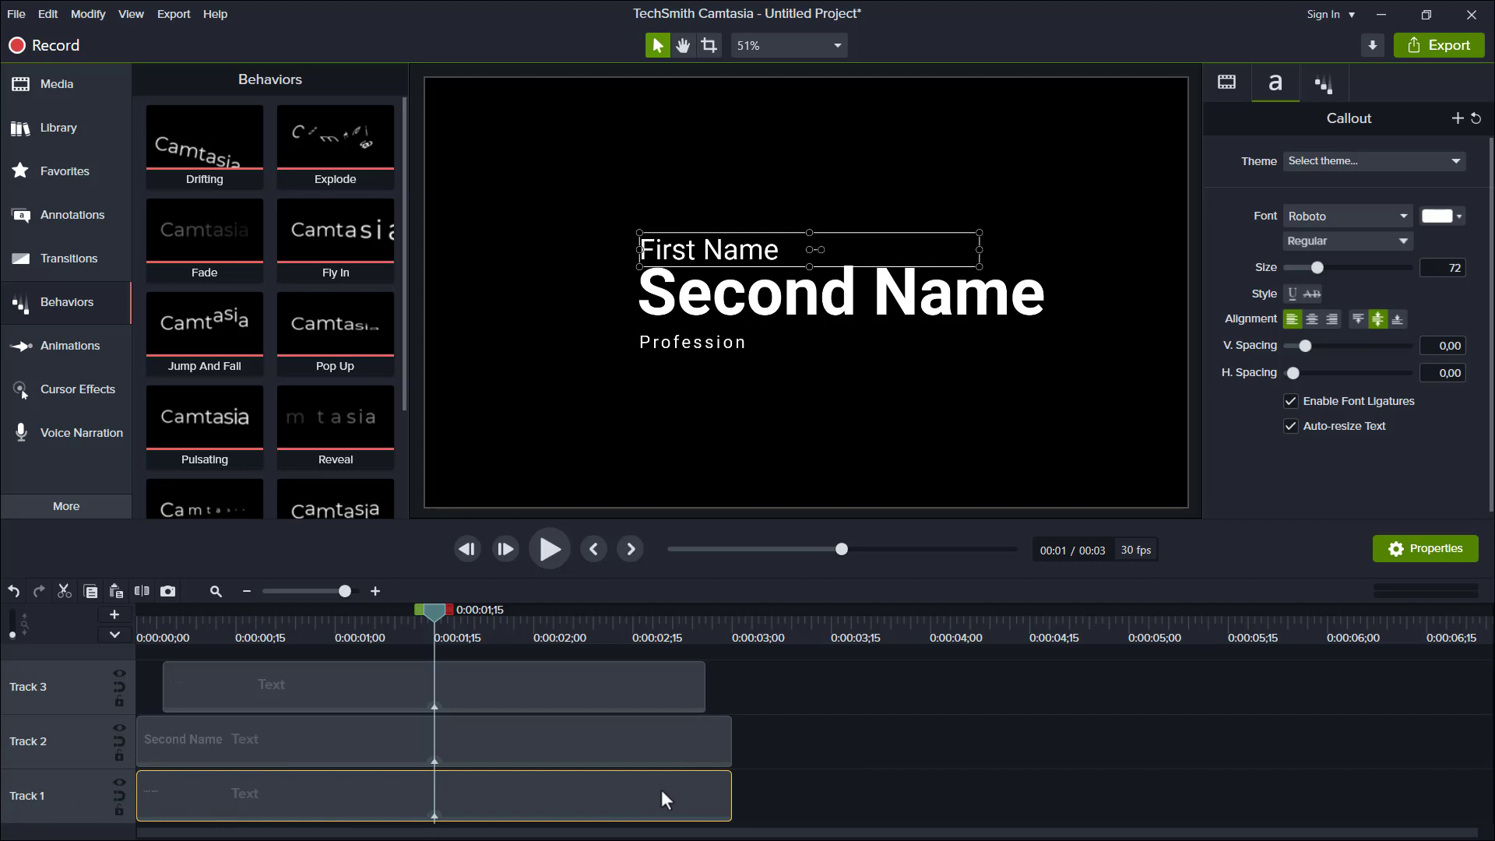
# Trim Second Name and Profession clips to start later and end earlier, Profession starting at 0;08.
pyautogui.click(404, 749)
pyautogui.moveTo(141, 741); pyautogui.dragTo(168, 757)
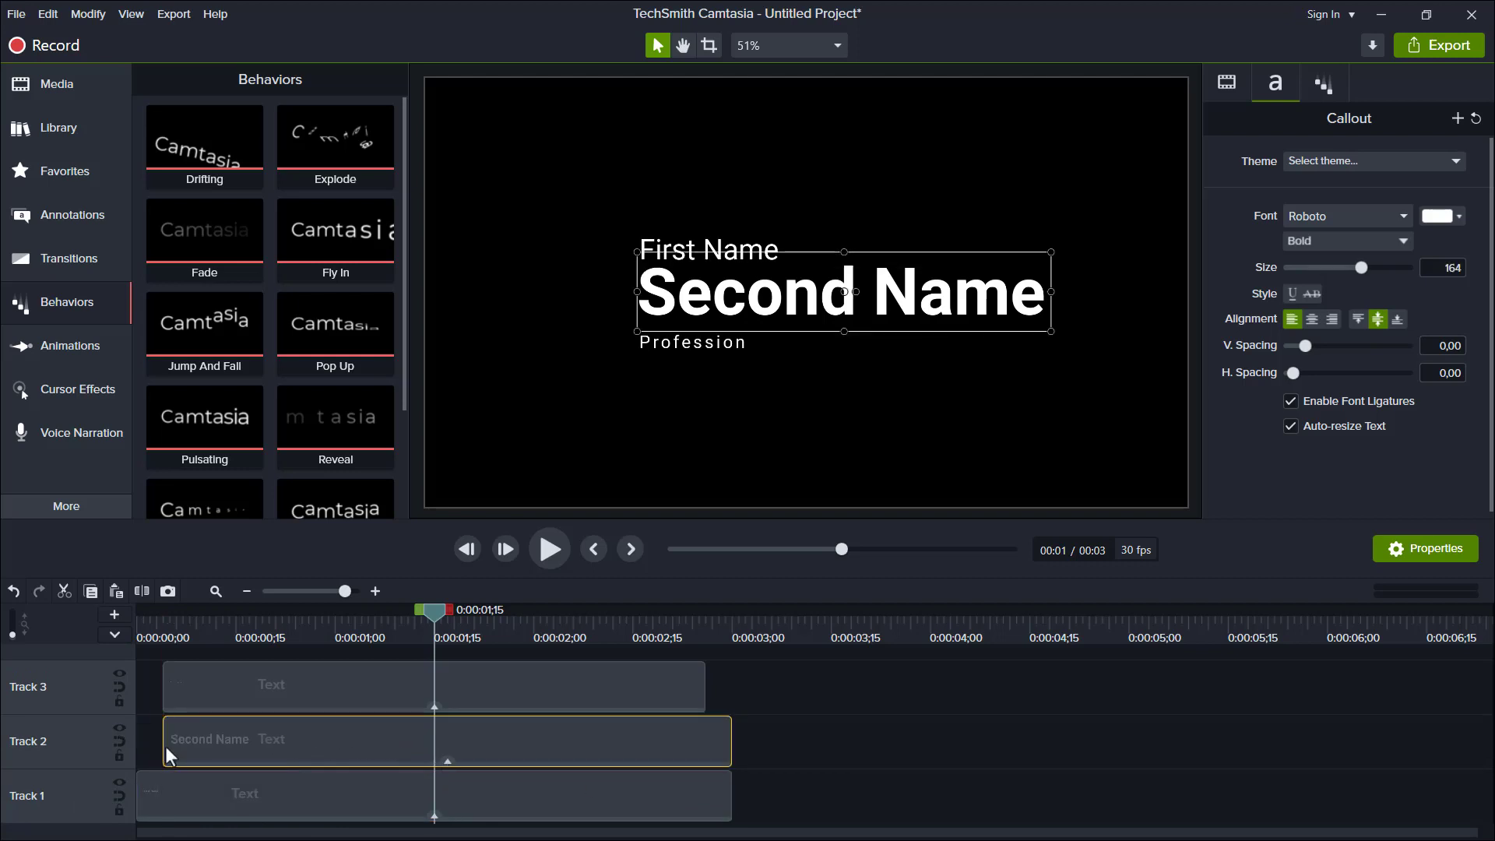
pyautogui.moveTo(726, 740); pyautogui.dragTo(703, 749)
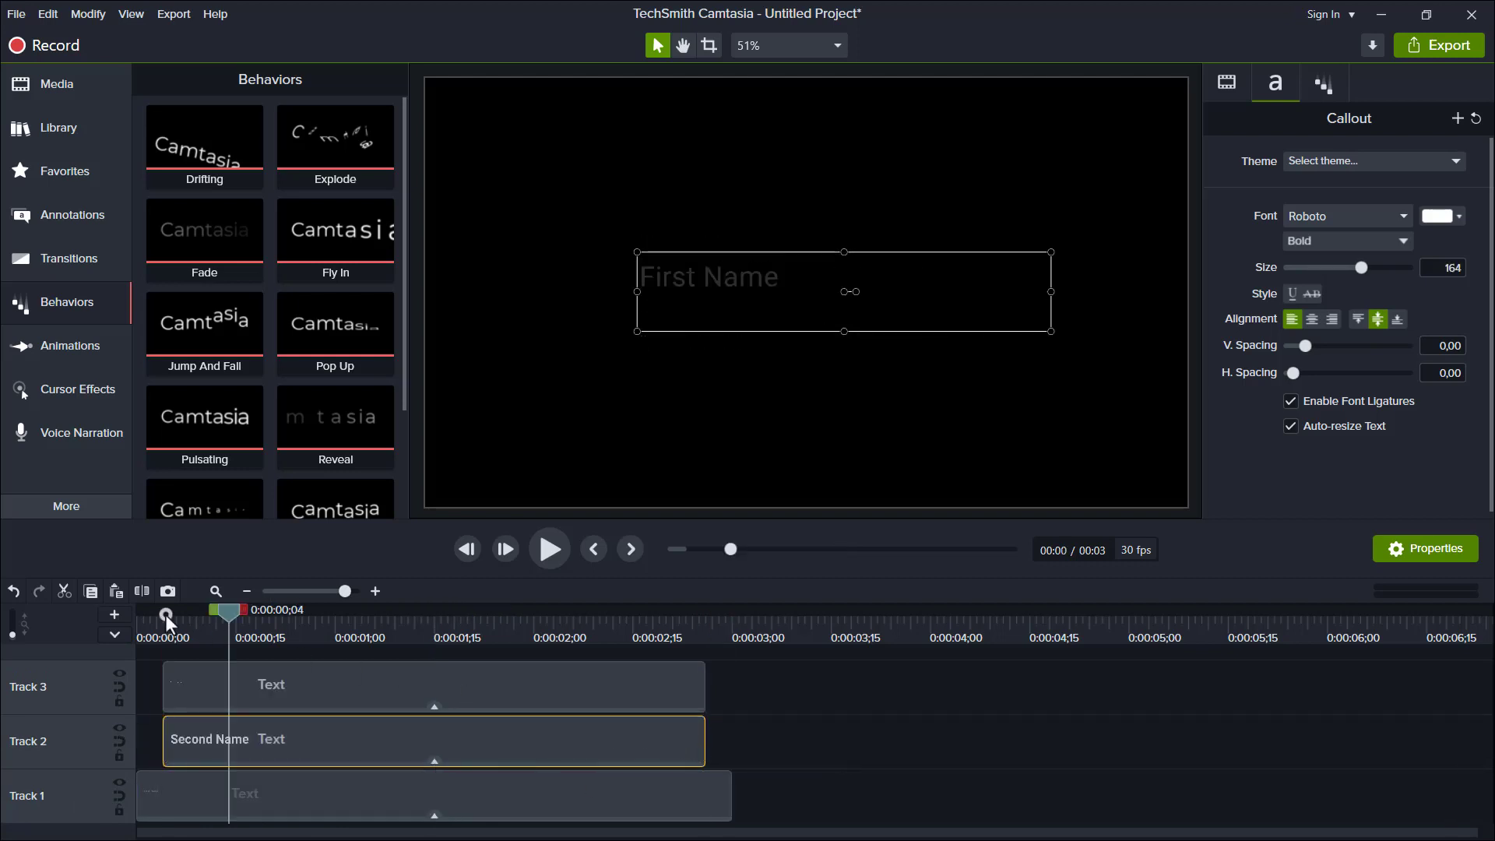
pyautogui.moveTo(165, 615); pyautogui.dragTo(191, 622)
pyautogui.click(194, 684)
pyautogui.moveTo(164, 685); pyautogui.dragTo(190, 688)
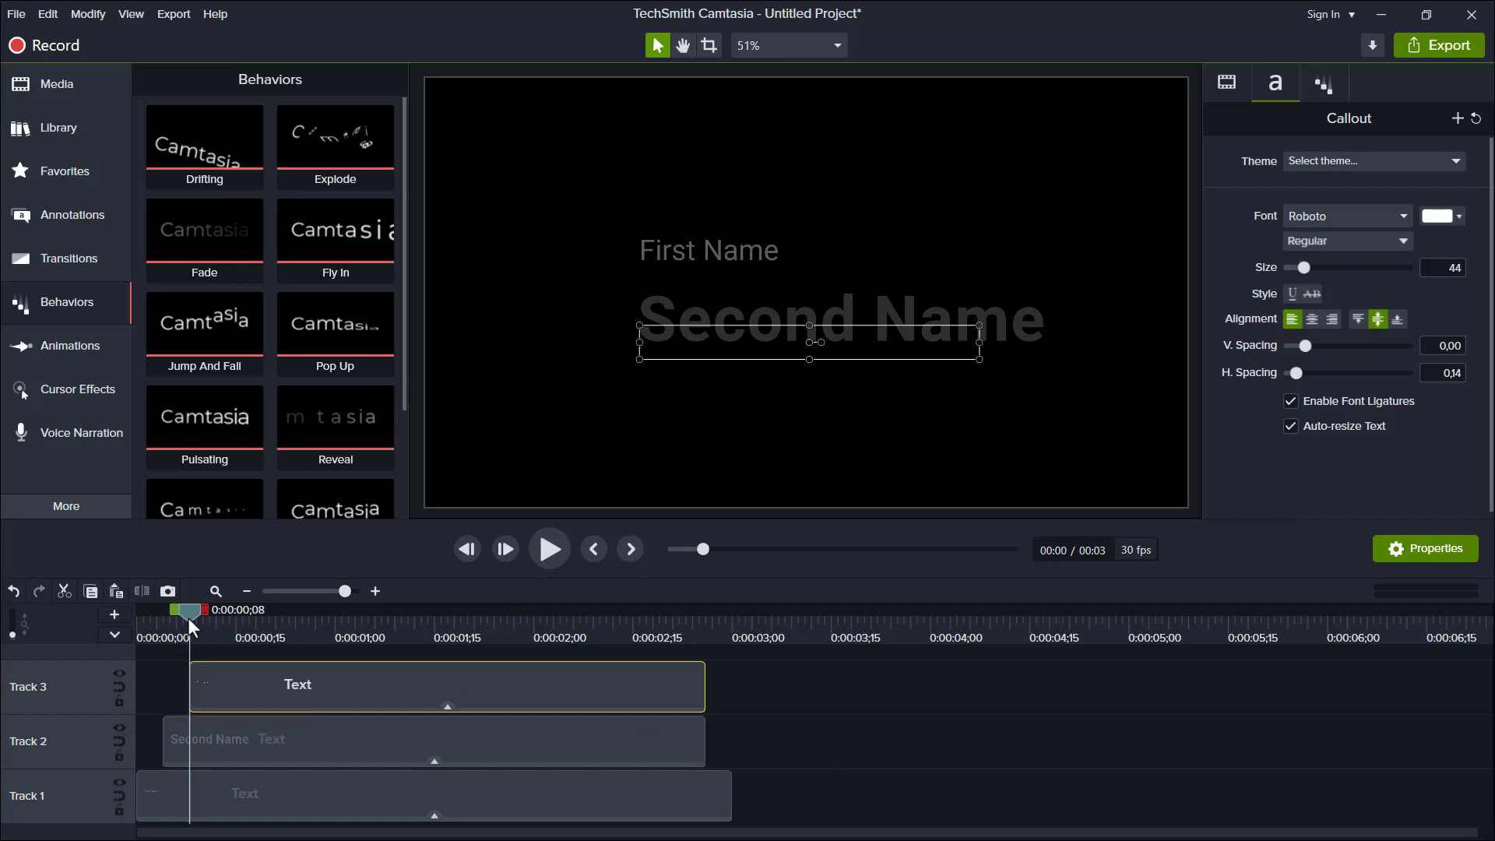
pyautogui.moveTo(190, 614); pyautogui.dragTo(679, 679)
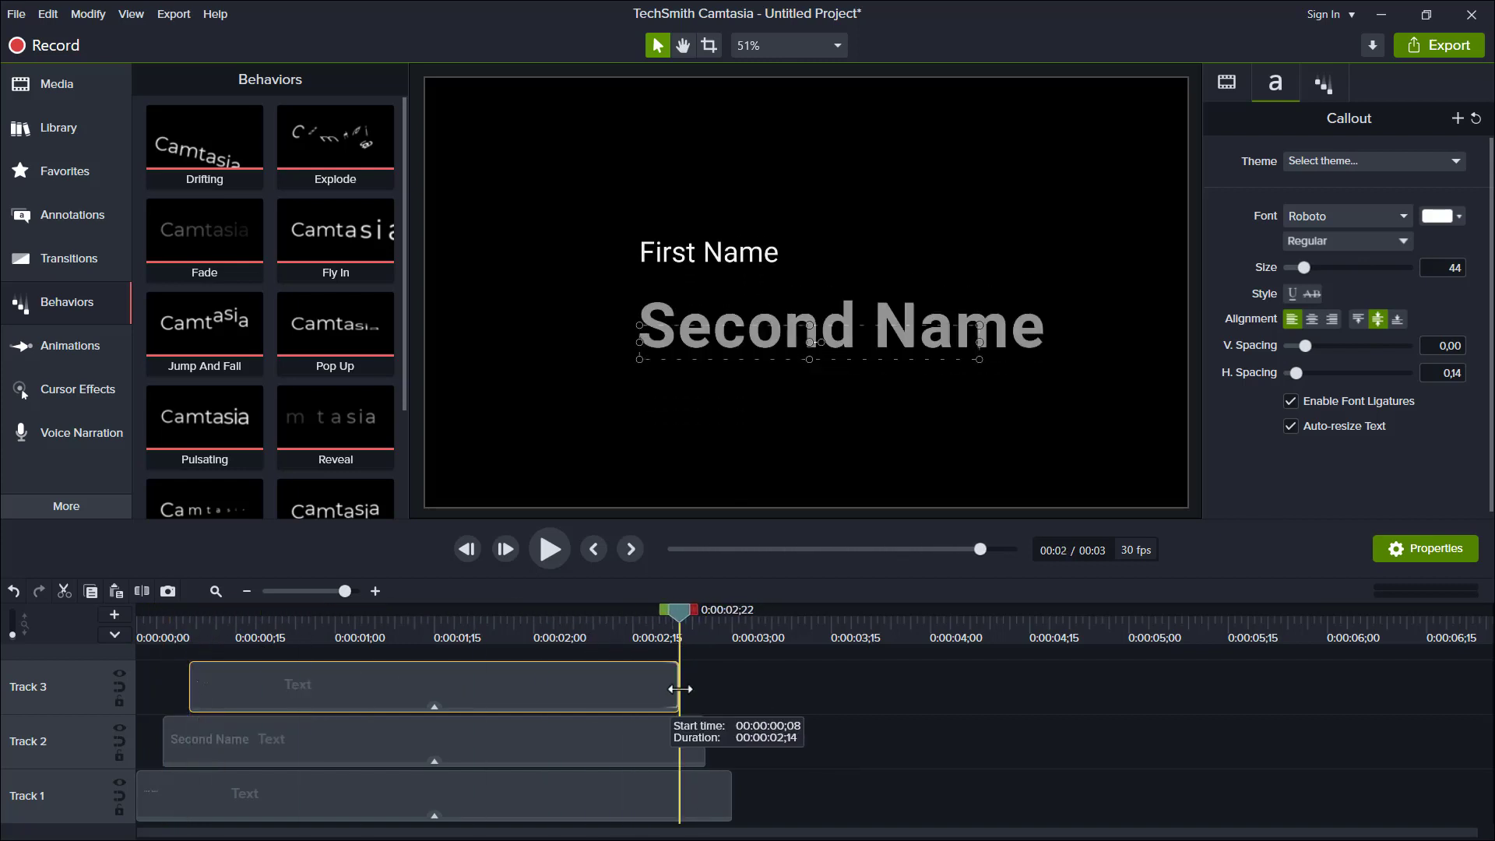
pyautogui.moveTo(679, 613); pyautogui.dragTo(110, 643)
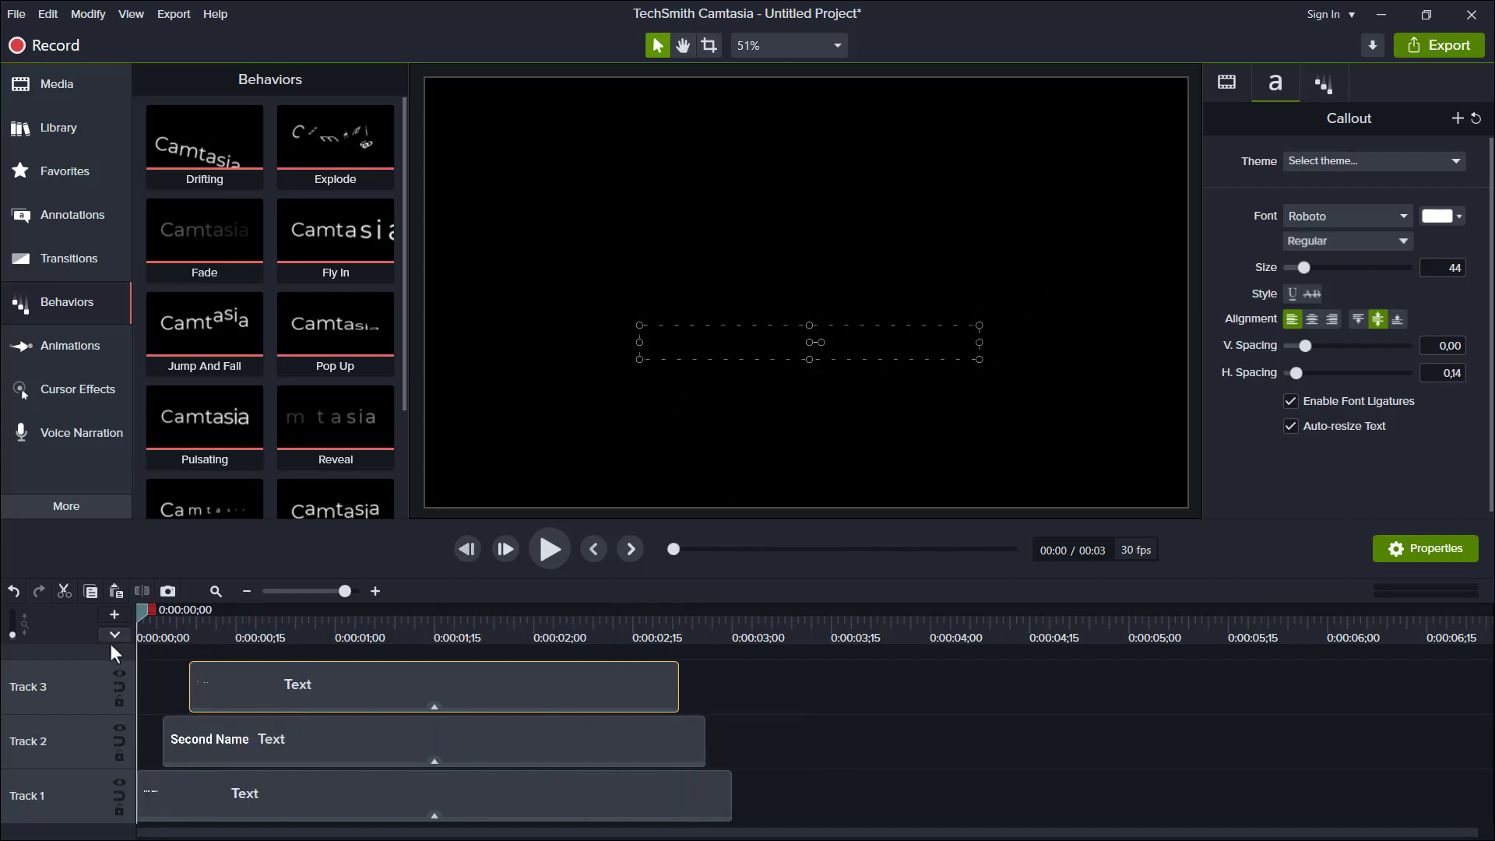
# Preview the staggered titles and return the playhead to 0:00:01;15.
pyautogui.click(550, 550)
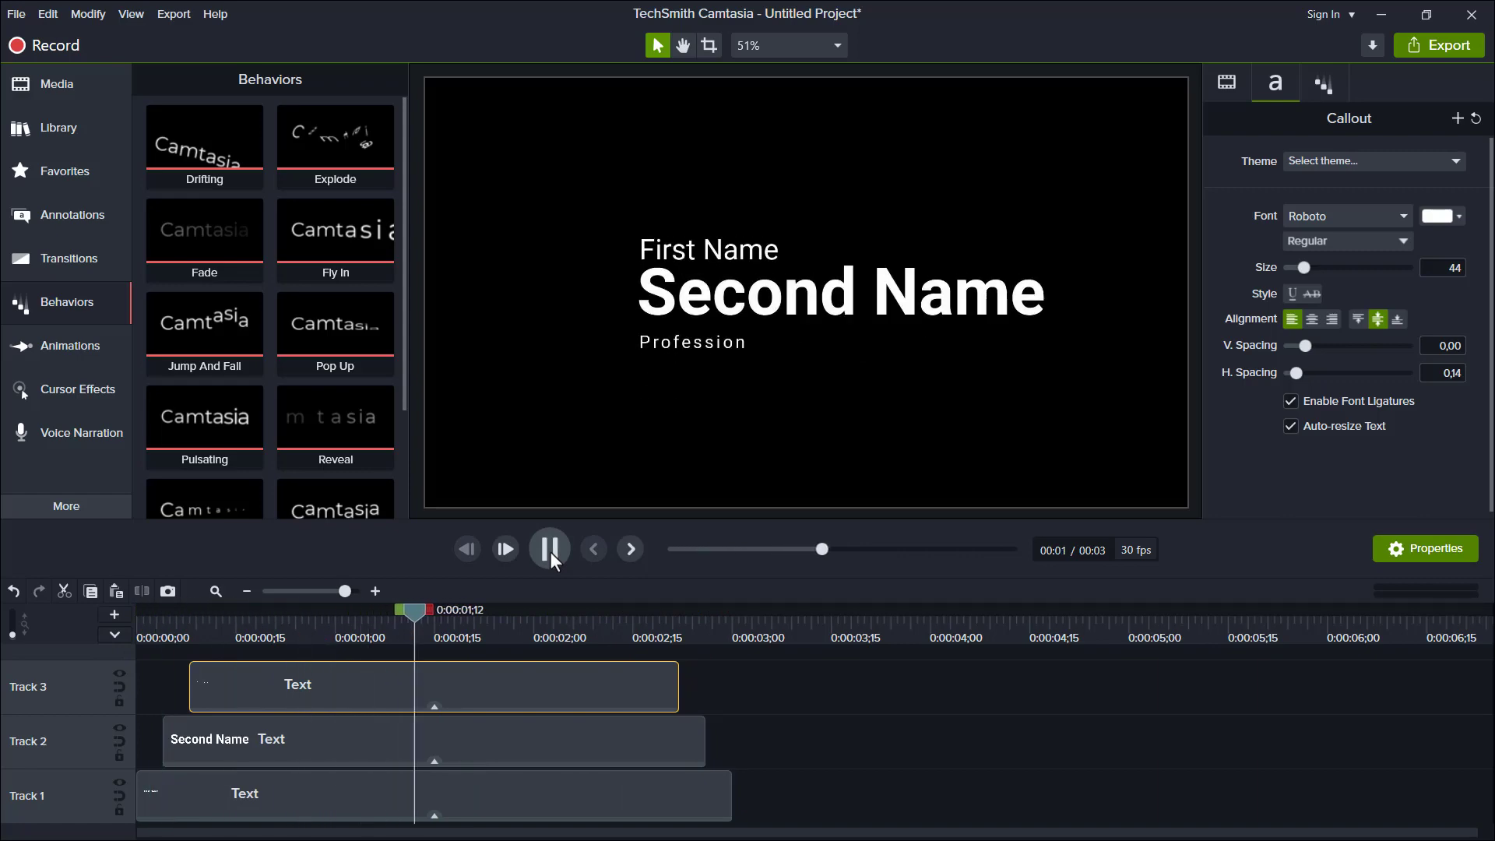
pyautogui.click(550, 549)
pyautogui.moveTo(474, 611); pyautogui.dragTo(439, 623)
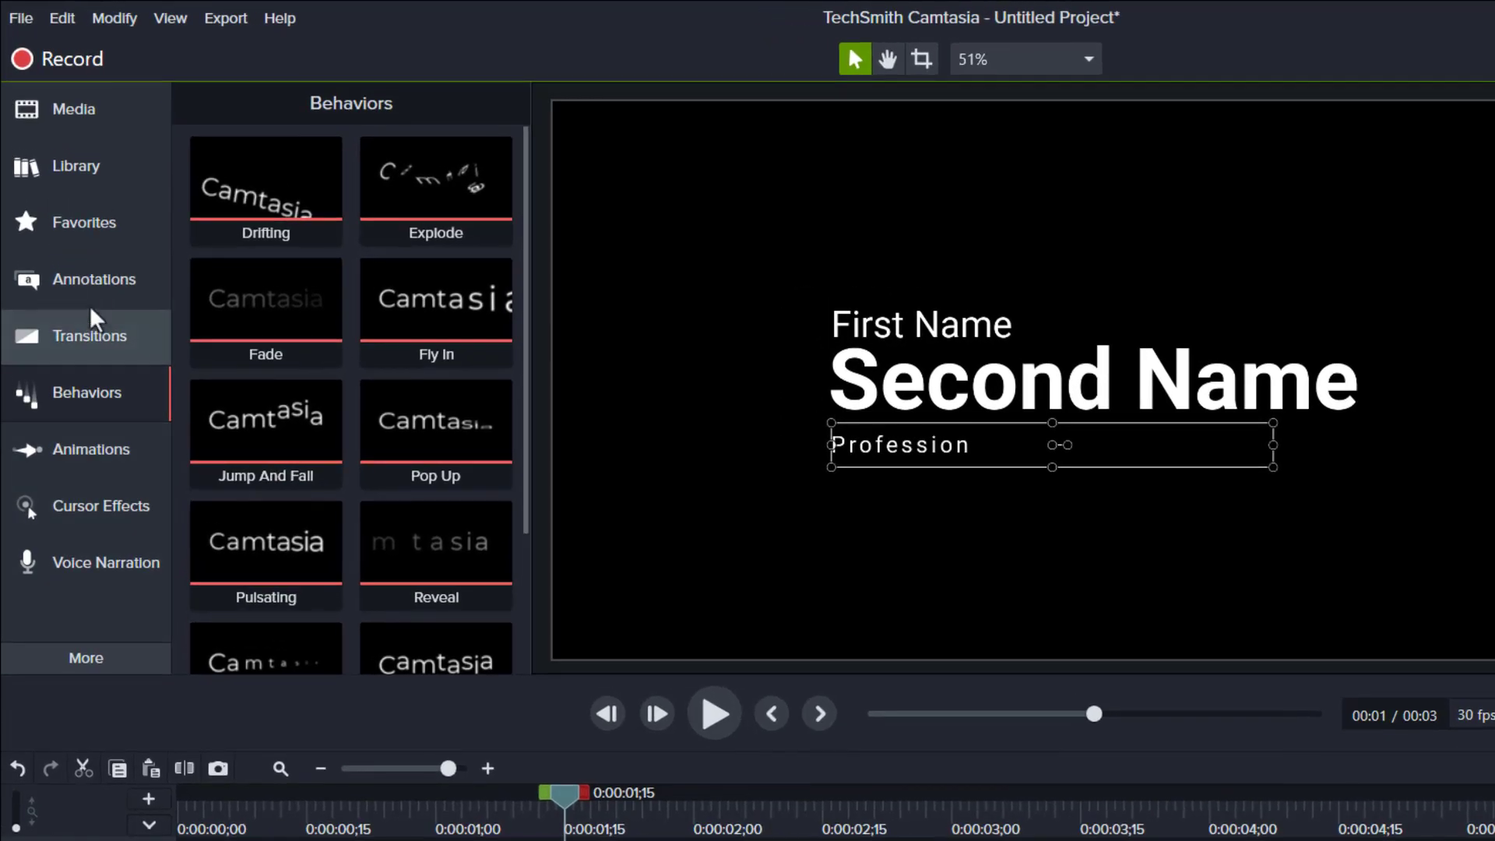
# Place a Bold-style white rectangle on the canvas, widened and flattened into a line.
pyautogui.click(73, 219)
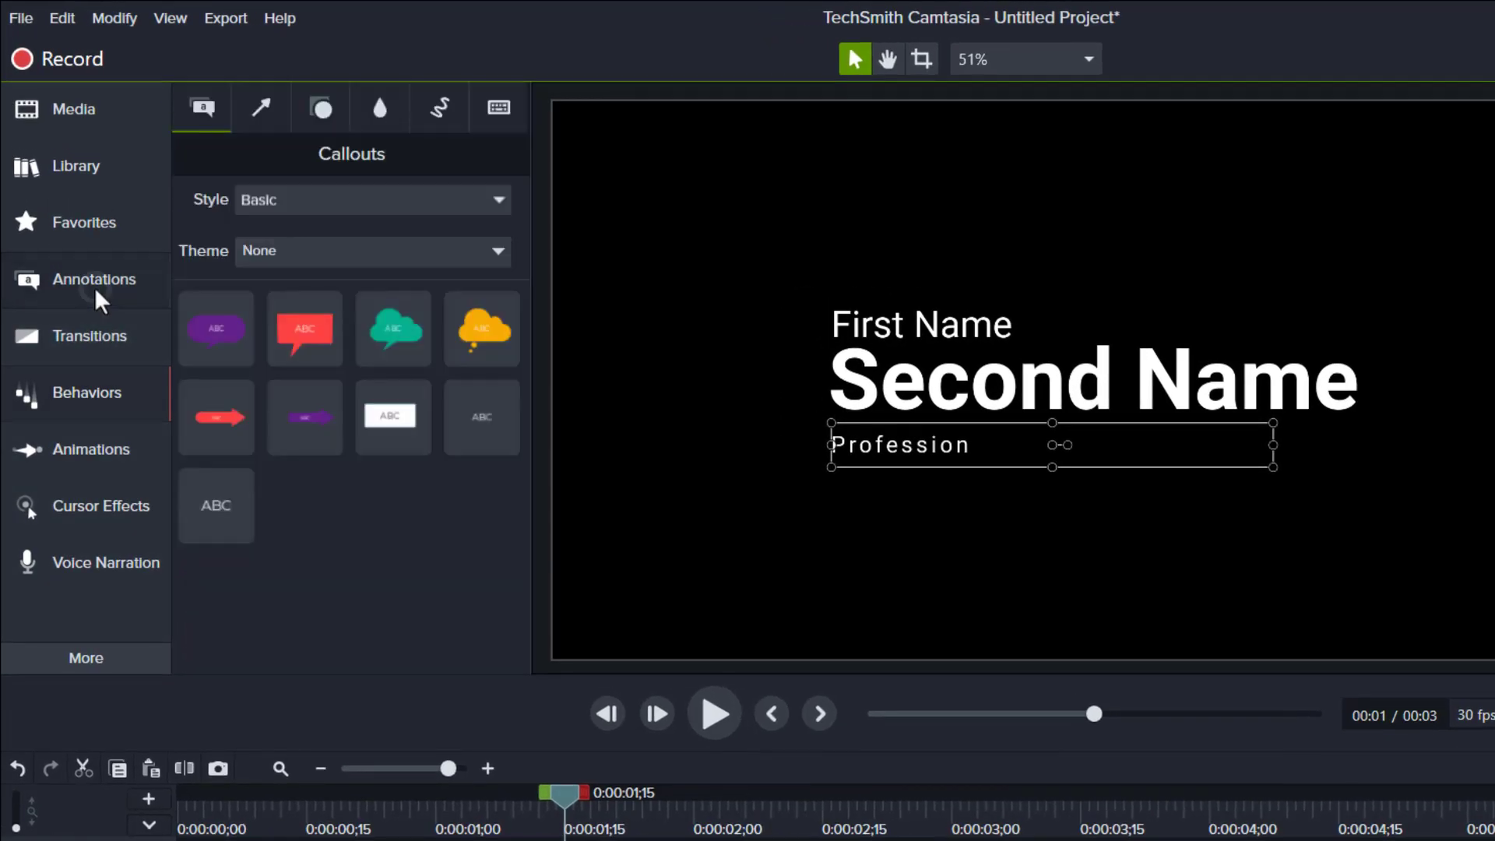
pyautogui.click(323, 109)
pyautogui.click(320, 197)
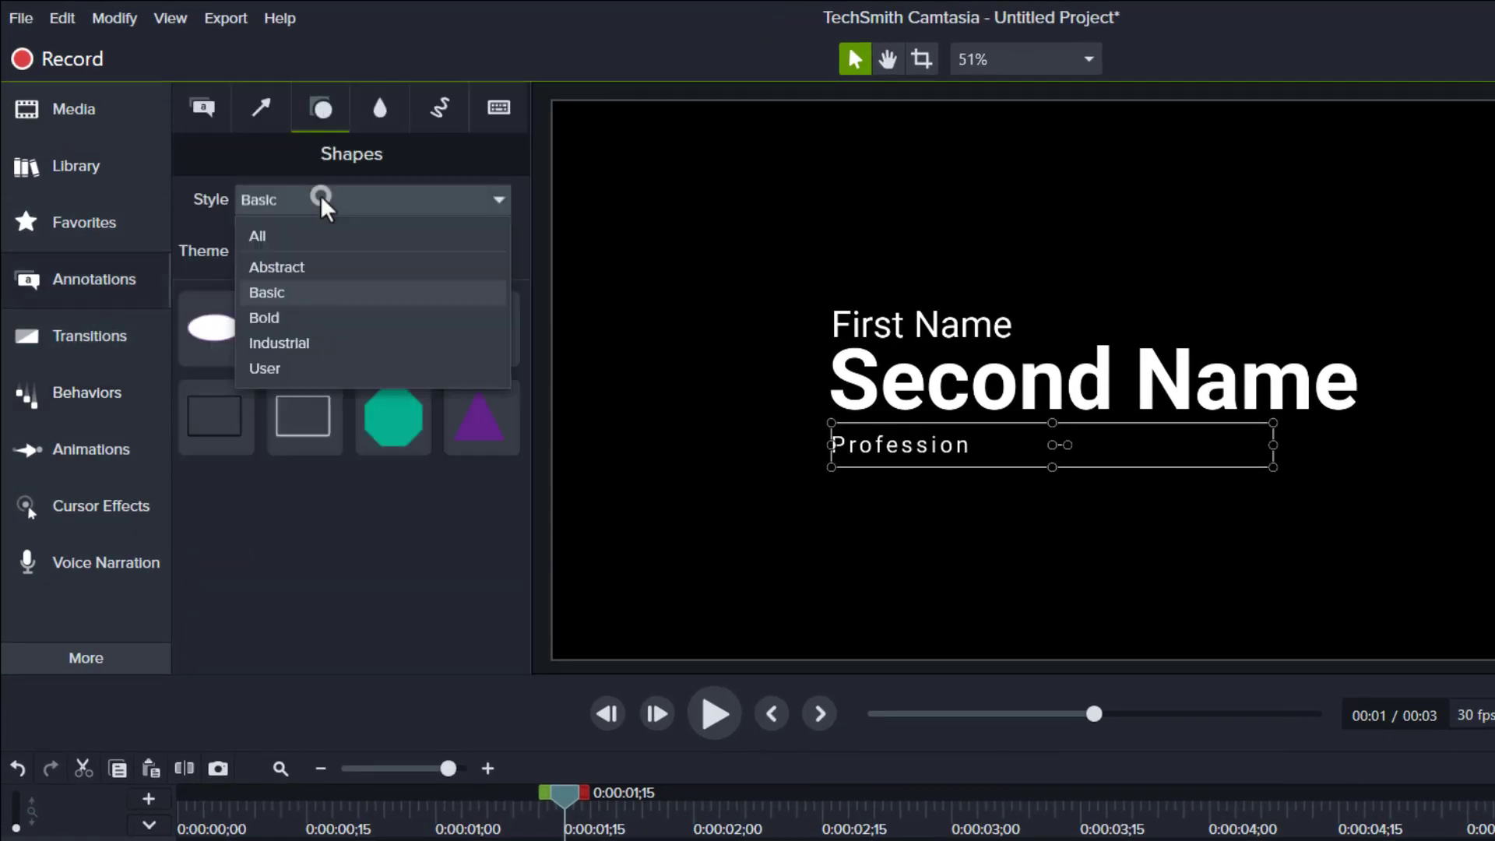
pyautogui.click(306, 317)
pyautogui.moveTo(444, 338); pyautogui.dragTo(1013, 475)
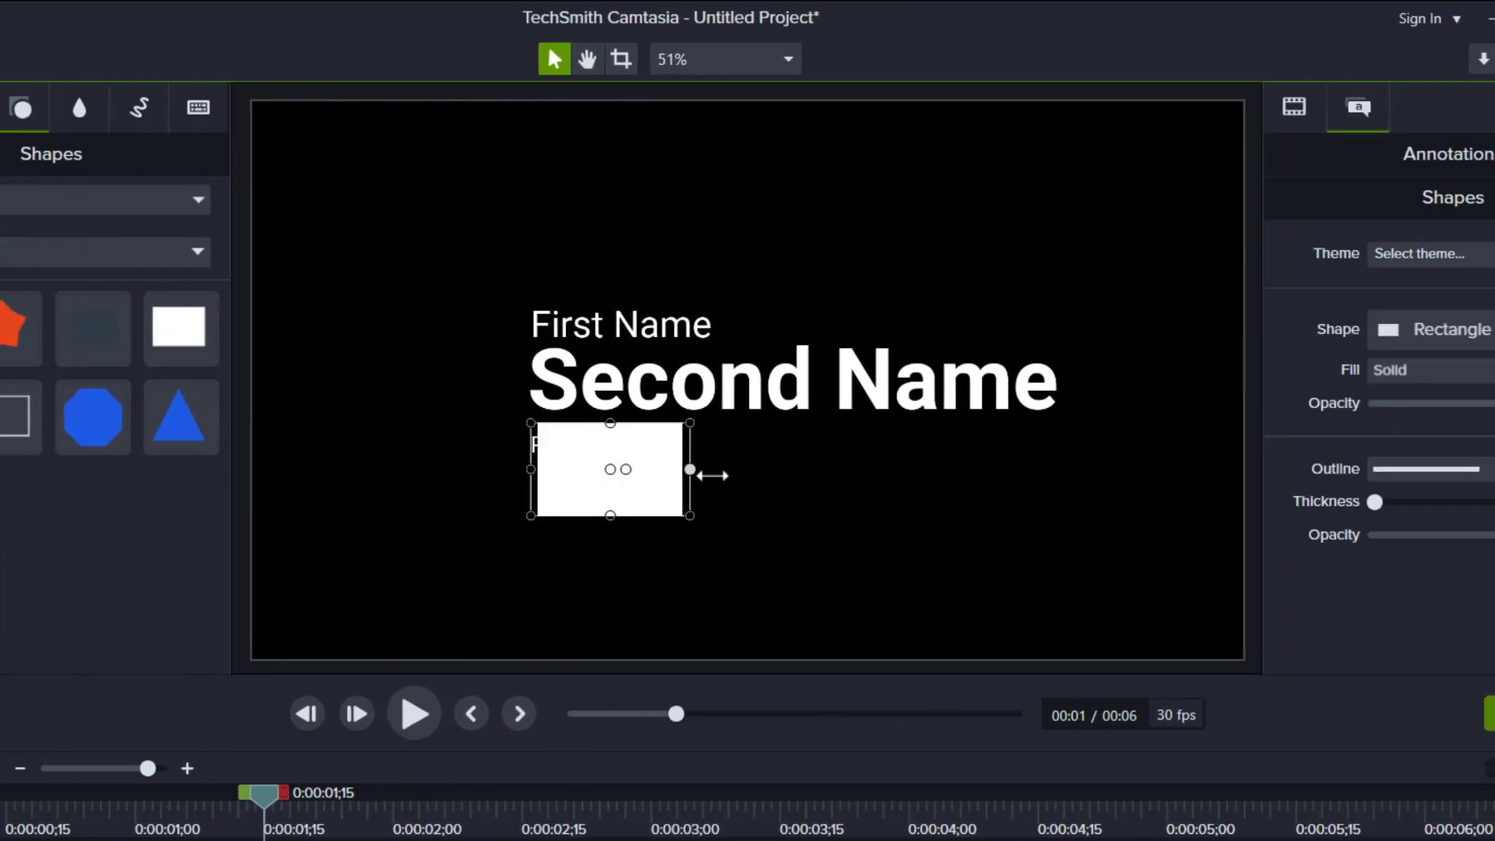
pyautogui.moveTo(691, 470); pyautogui.dragTo(1065, 470)
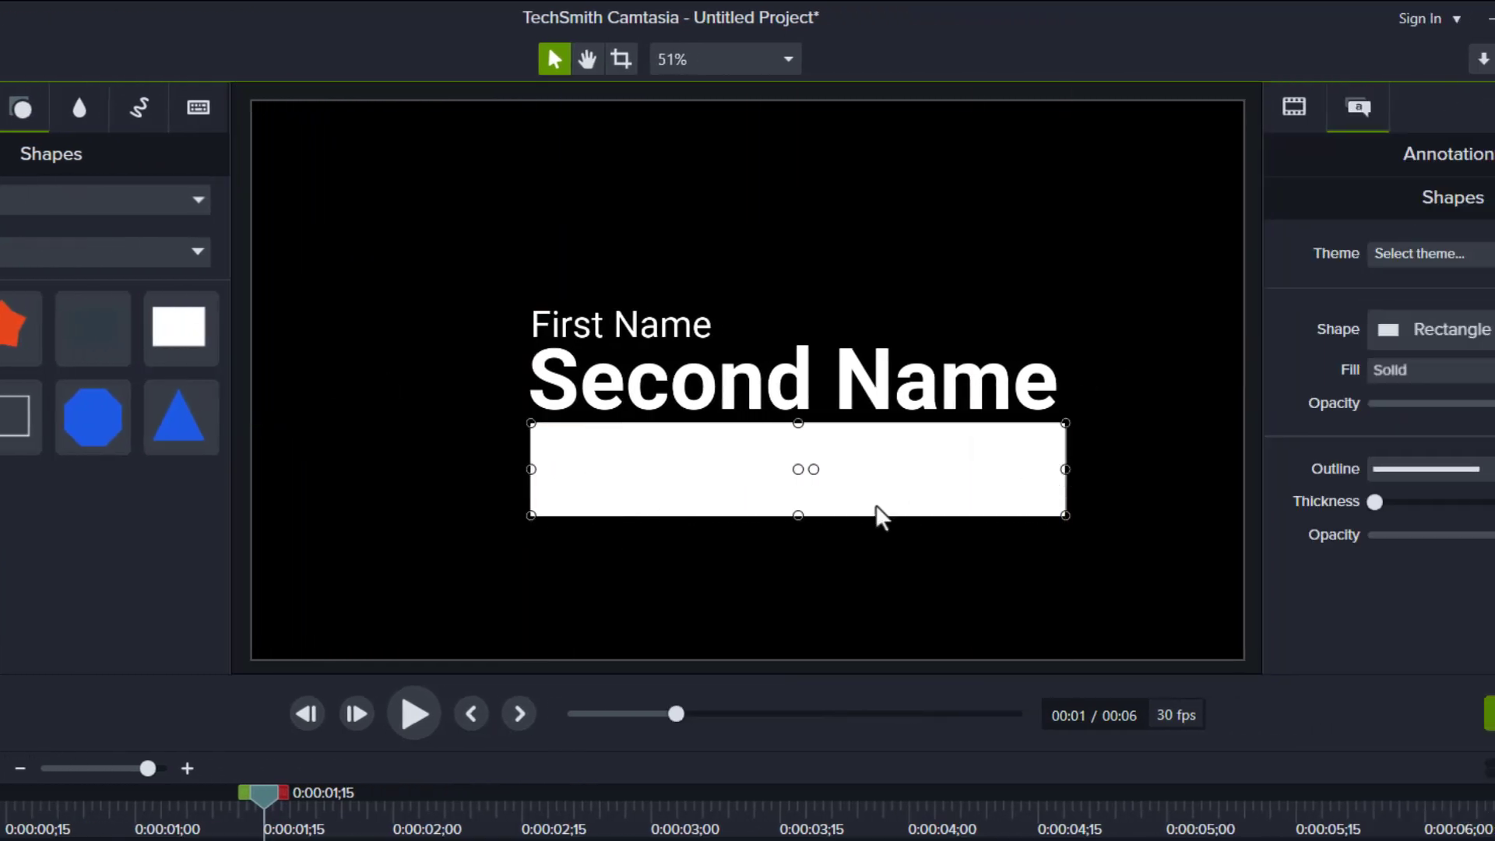
pyautogui.moveTo(799, 514); pyautogui.dragTo(801, 428)
# At 100% canvas zoom, set the line's height to 6.
pyautogui.click(741, 62)
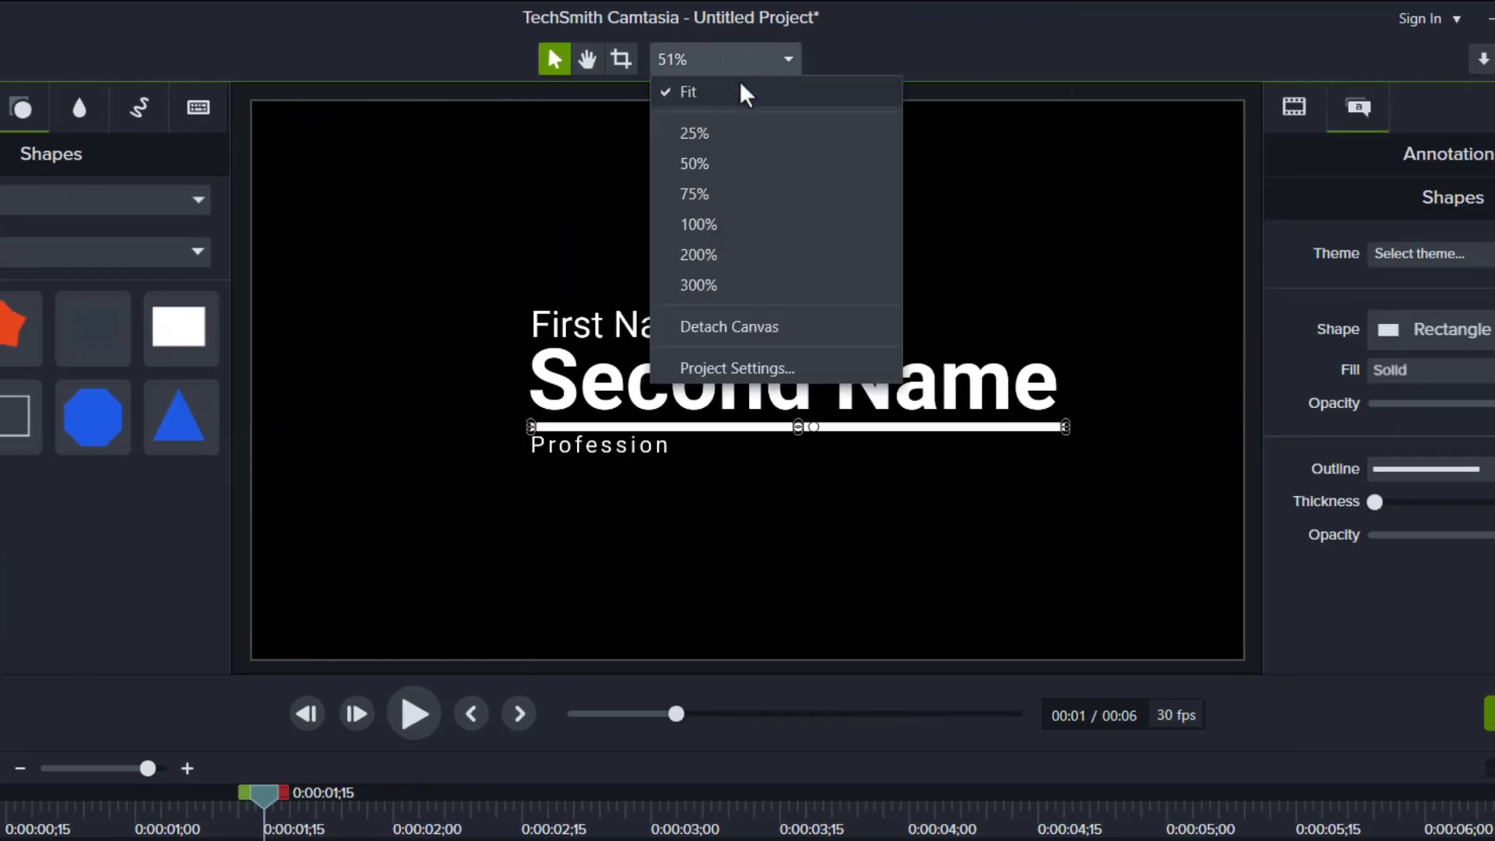
pyautogui.click(725, 225)
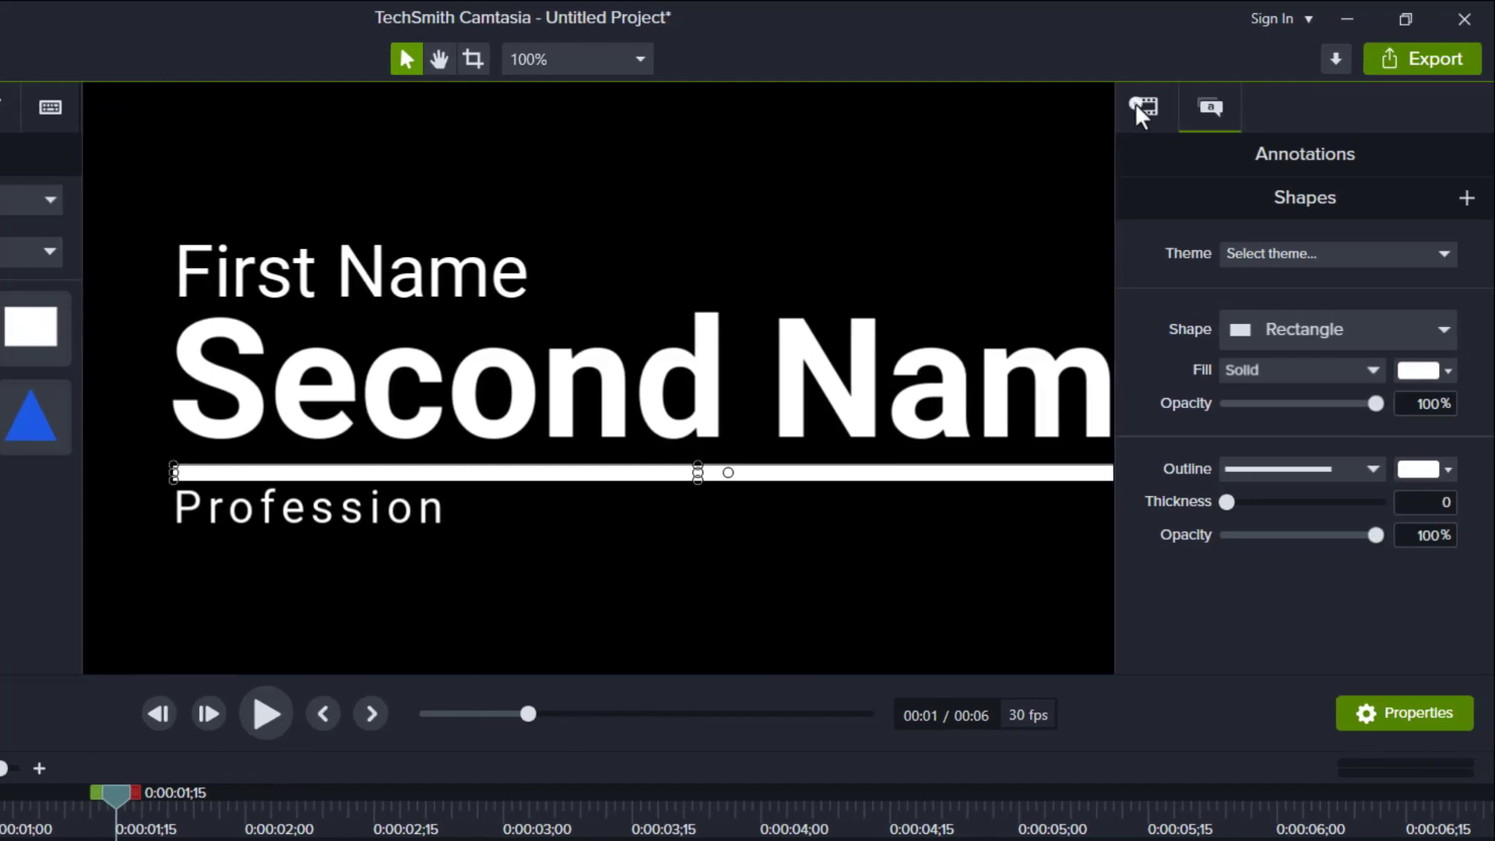
pyautogui.click(1293, 105)
pyautogui.click(1423, 579)
pyautogui.write('6')
pyautogui.press('Return')
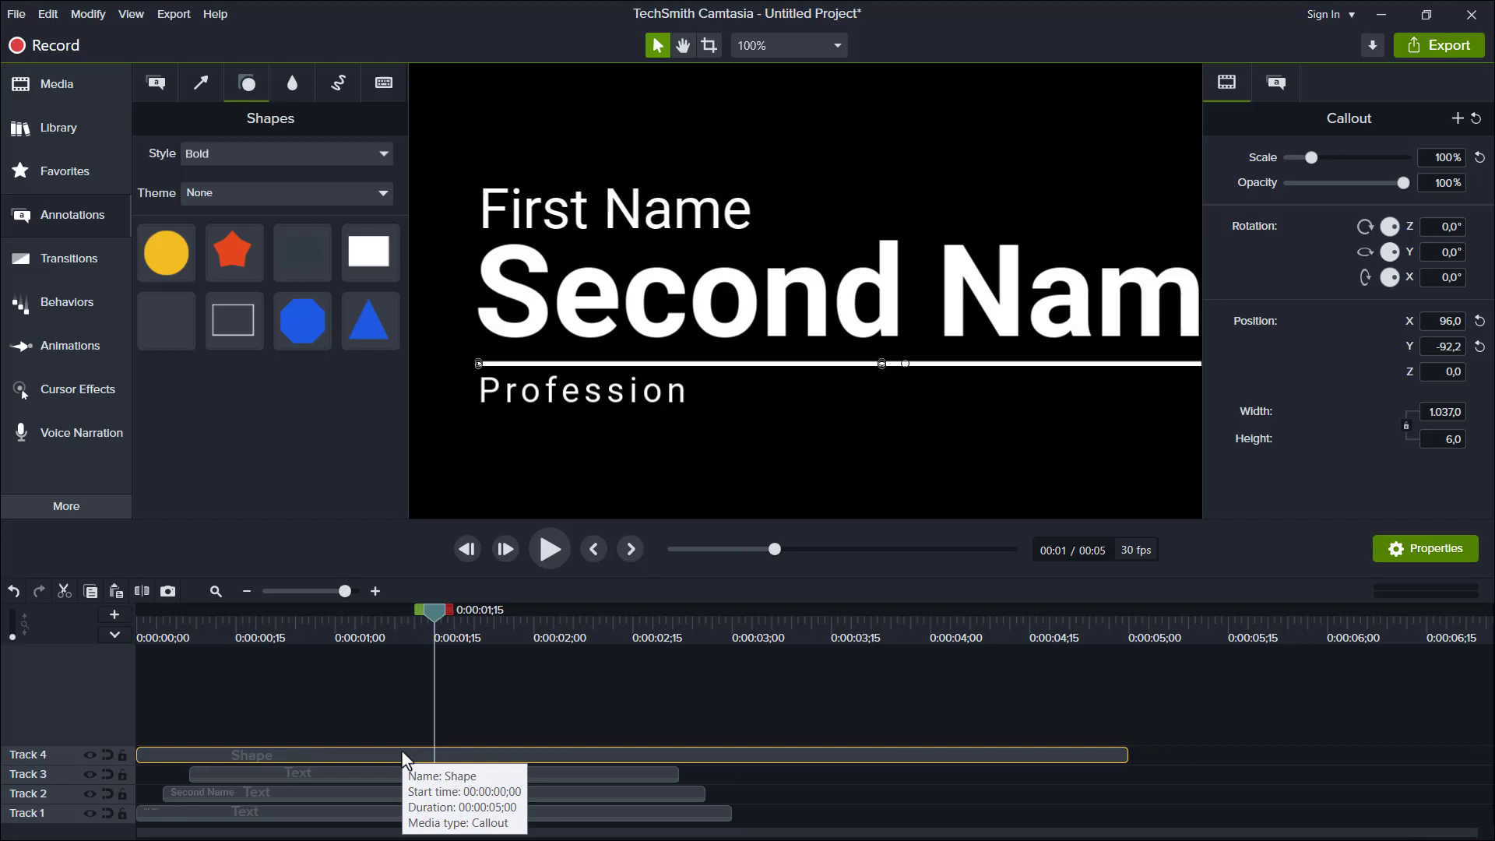
# Nudge the line up and add an animation to it ending at the playhead.
pyautogui.press('Up')
pyautogui.press('Up')
pyautogui.press('Up')
pyautogui.press('Up')
pyautogui.press('Up')
pyautogui.press('Up')
pyautogui.press('Up')
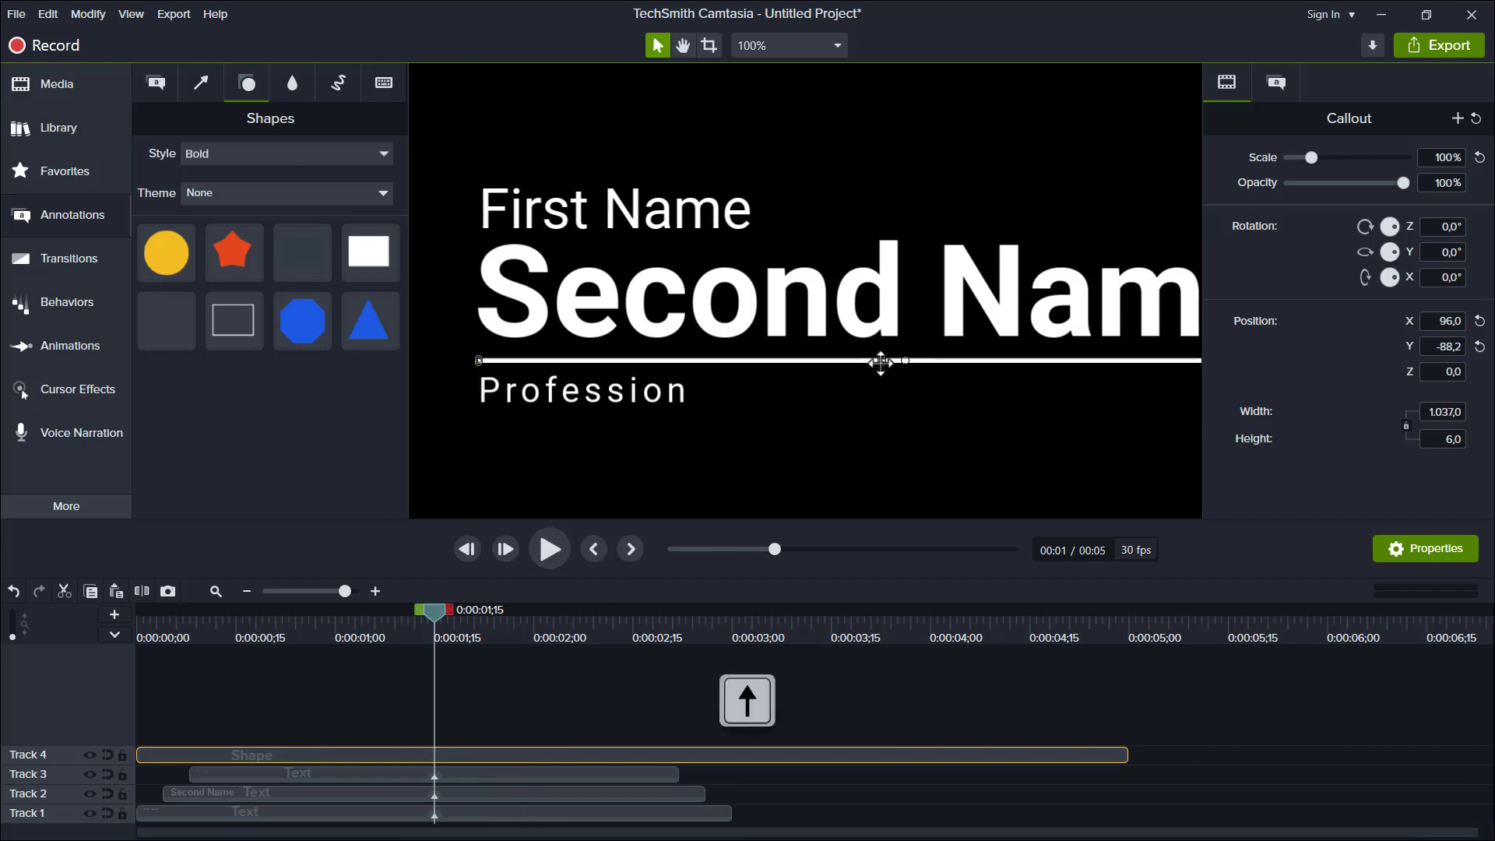
pyautogui.click(836, 47)
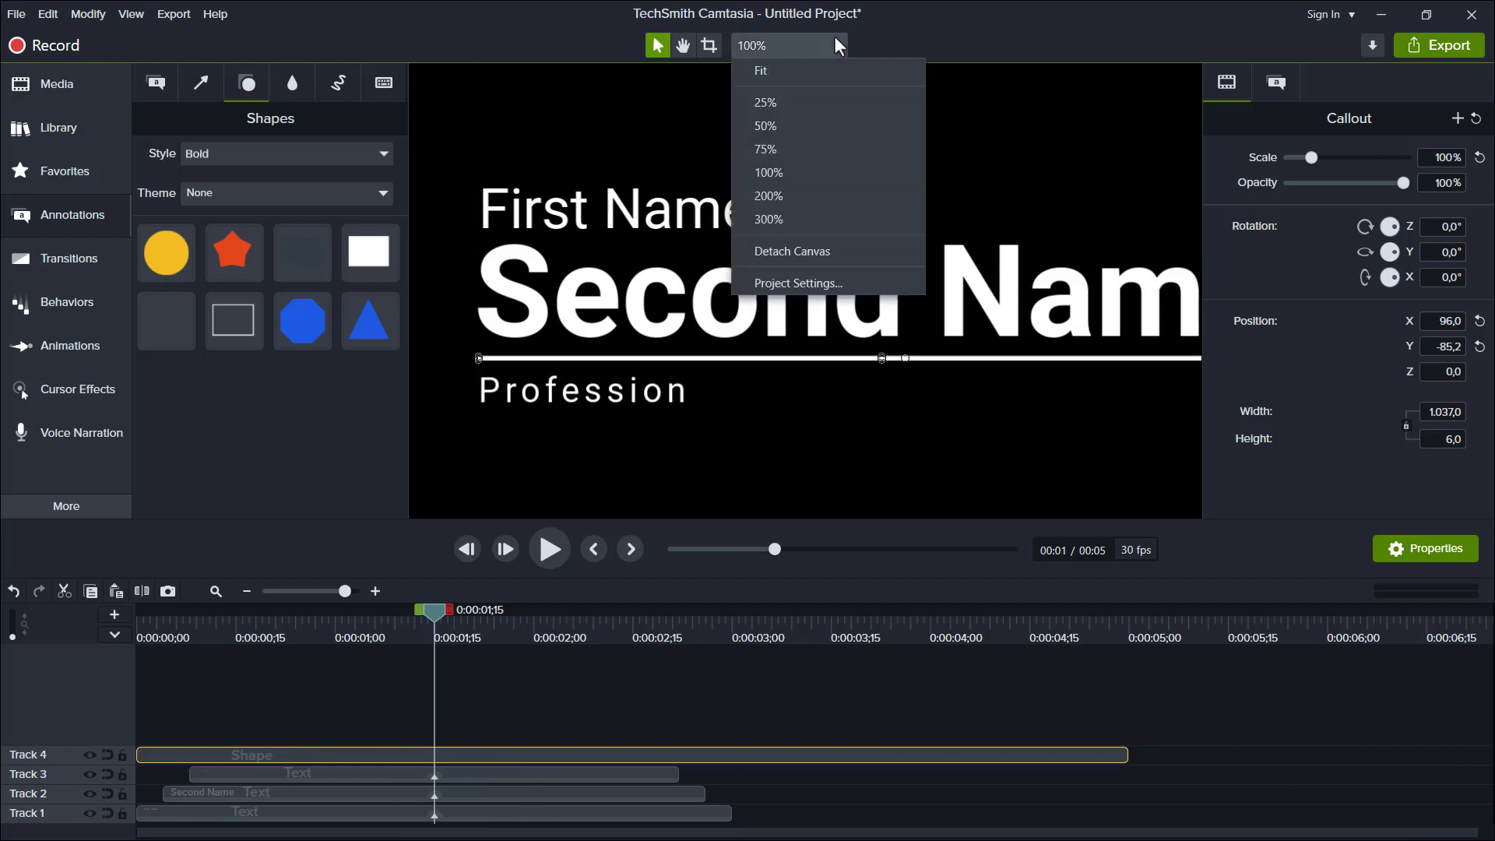
pyautogui.click(807, 145)
pyautogui.press('space')
pyautogui.moveTo(845, 336); pyautogui.dragTo(773, 352)
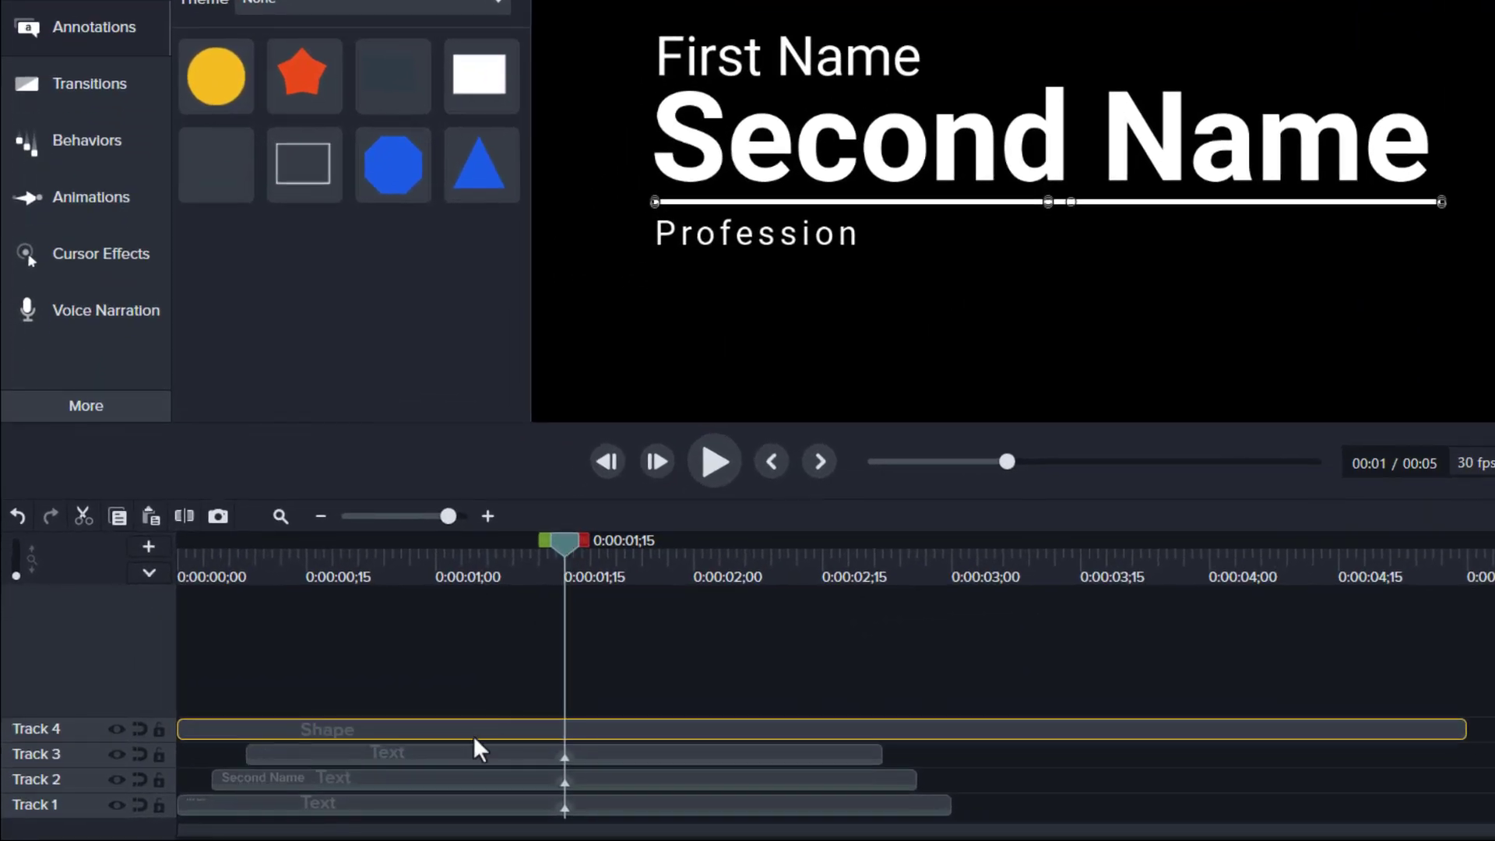
pyautogui.hotkey('shift', 'a')
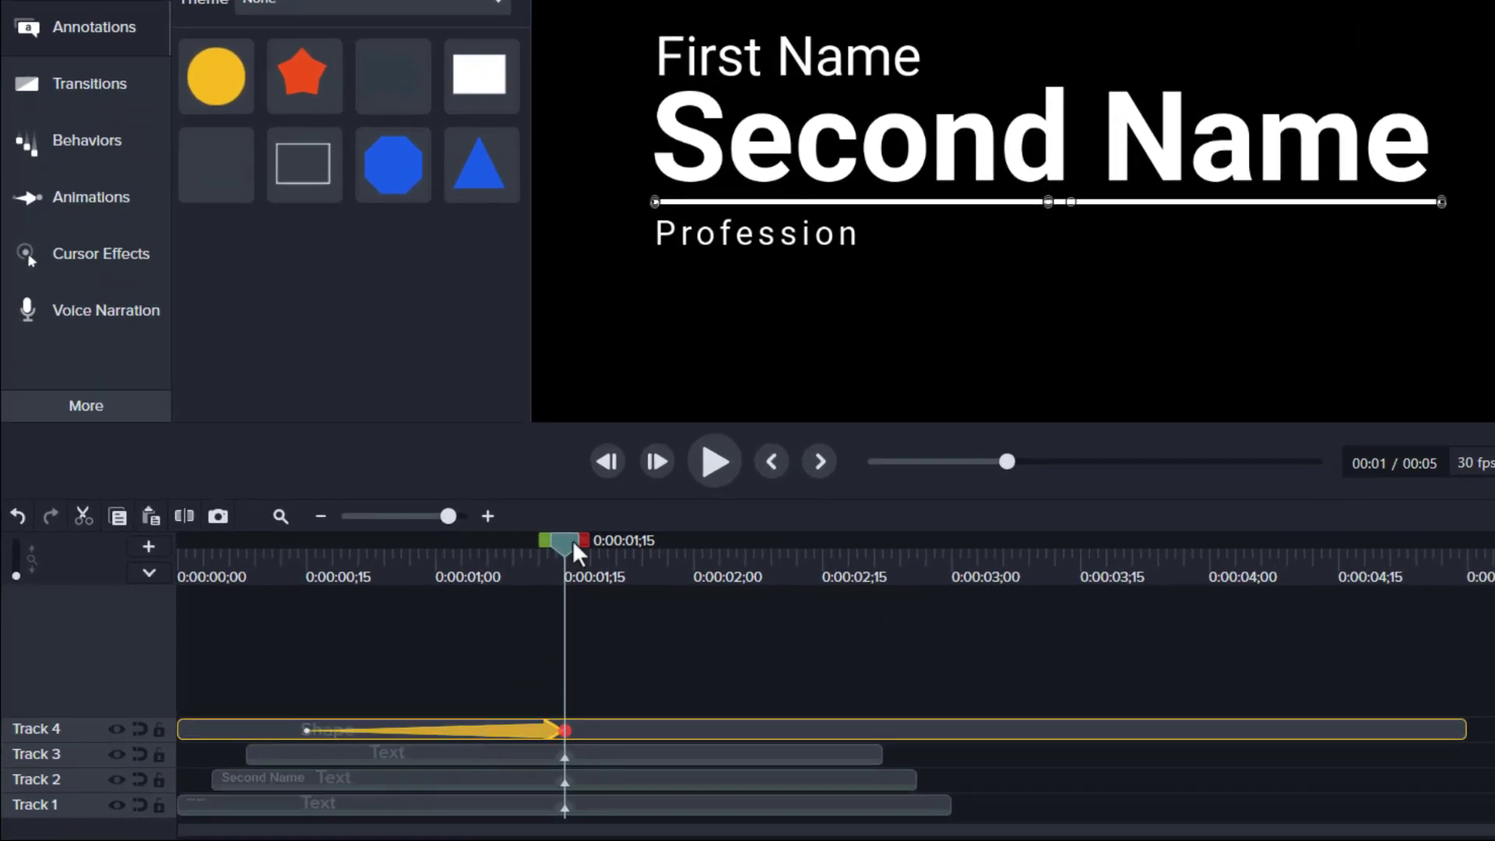
# Move the playhead to 0:00:00;15 and preview the underline growing from the left.
pyautogui.moveTo(572, 539); pyautogui.dragTo(306, 580)
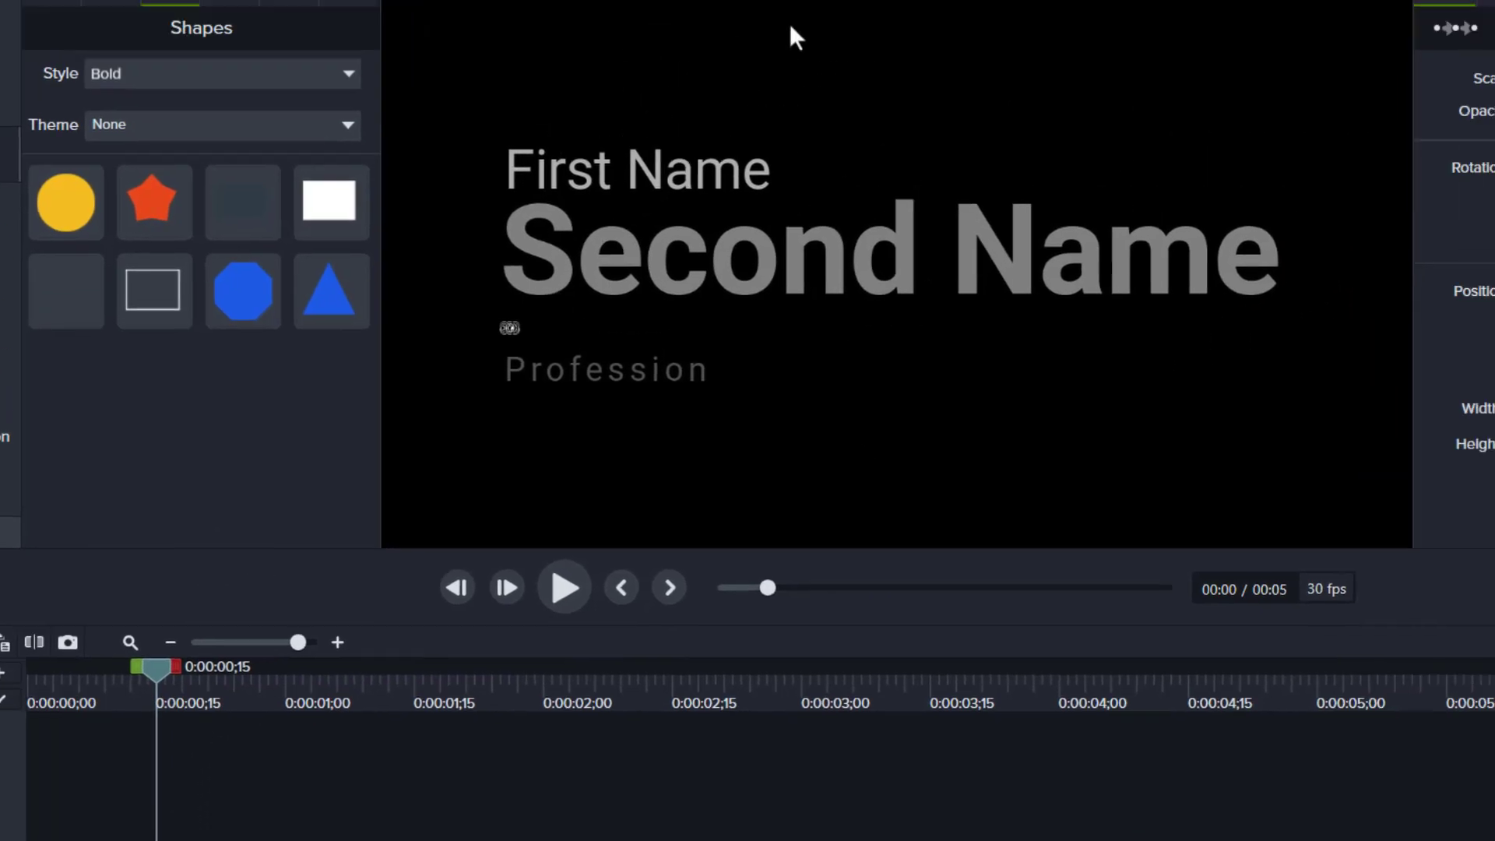
pyautogui.click(728, 60)
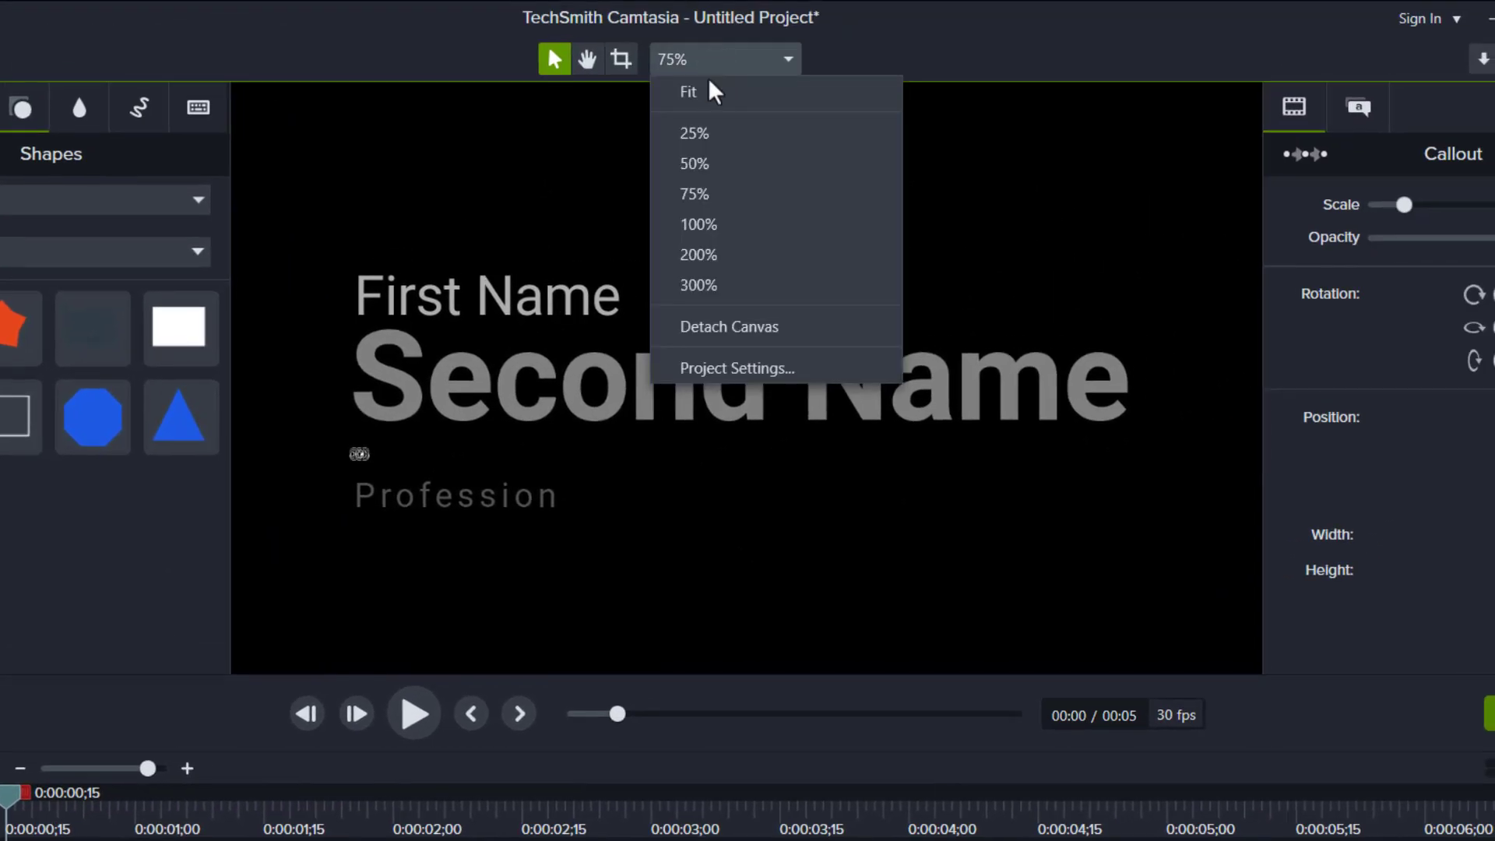
pyautogui.click(699, 227)
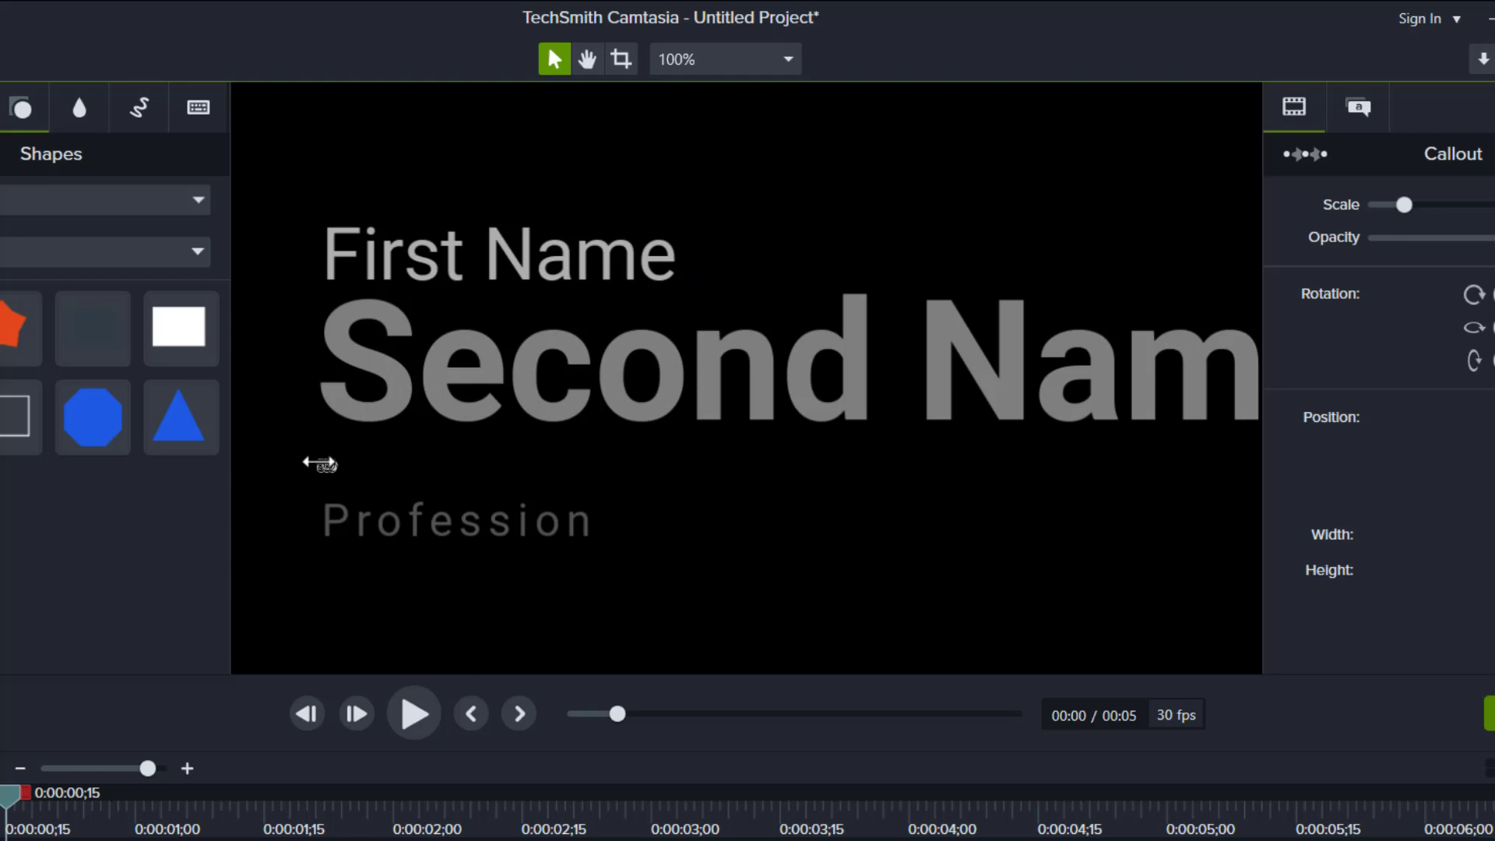
pyautogui.click(707, 63)
pyautogui.click(704, 195)
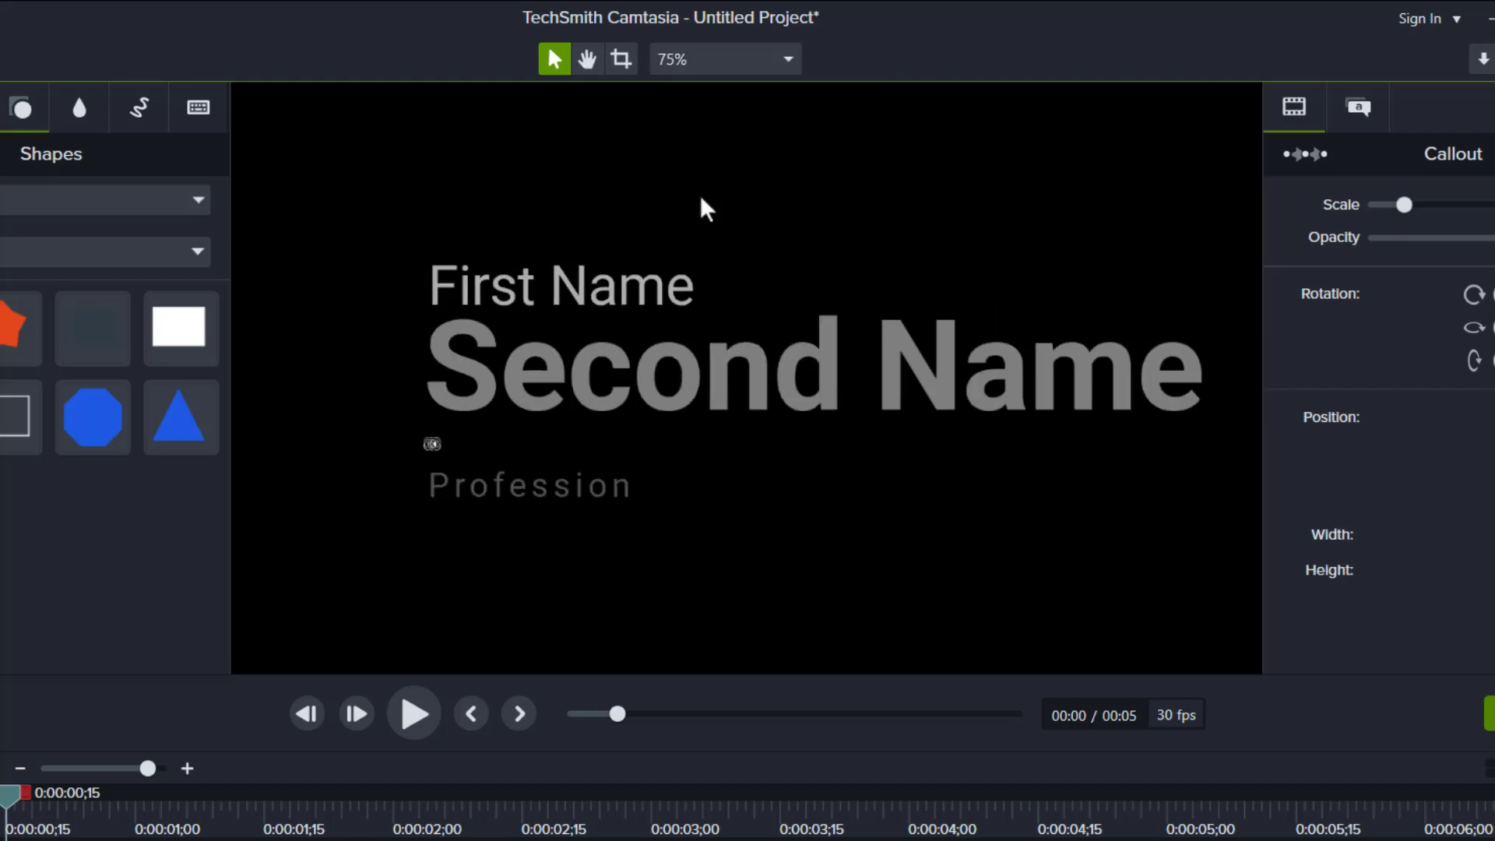
pyautogui.click(420, 713)
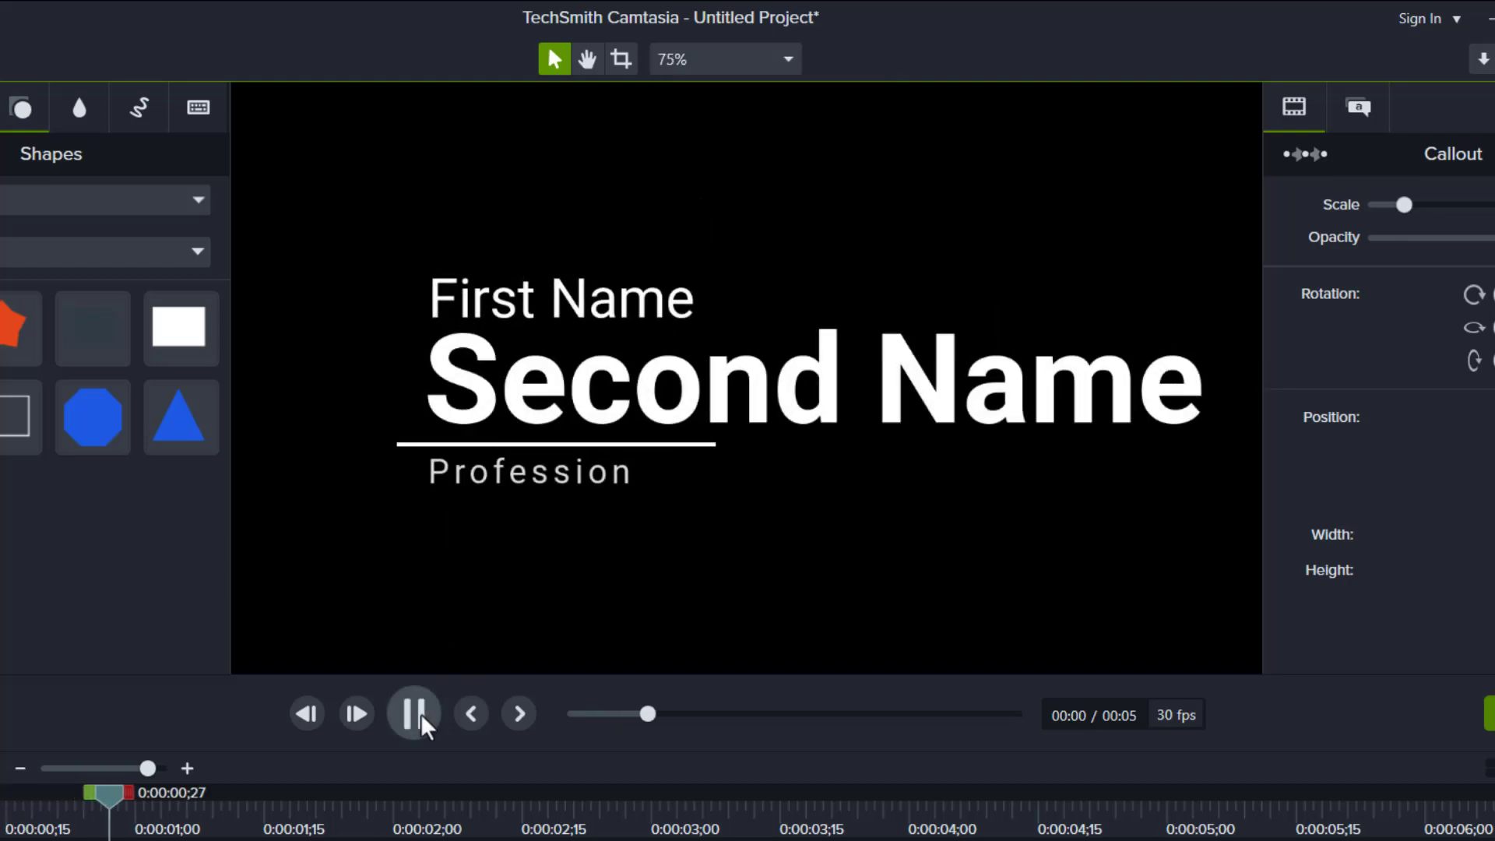
pyautogui.click(420, 714)
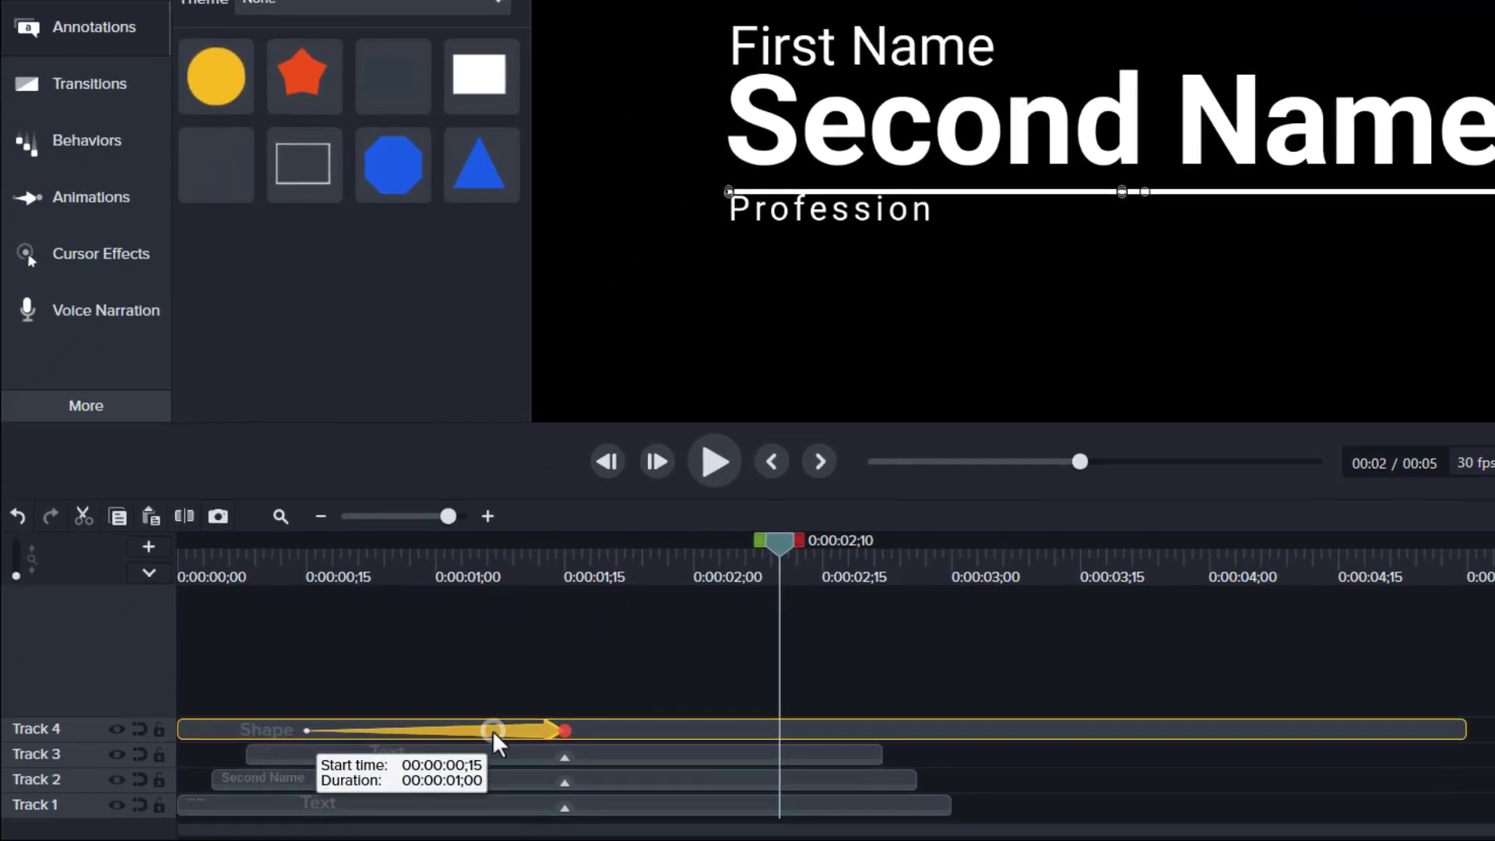
# Give the underline animation Exponential In/Out easing and preview it from the start.
pyautogui.rightClick(492, 730)
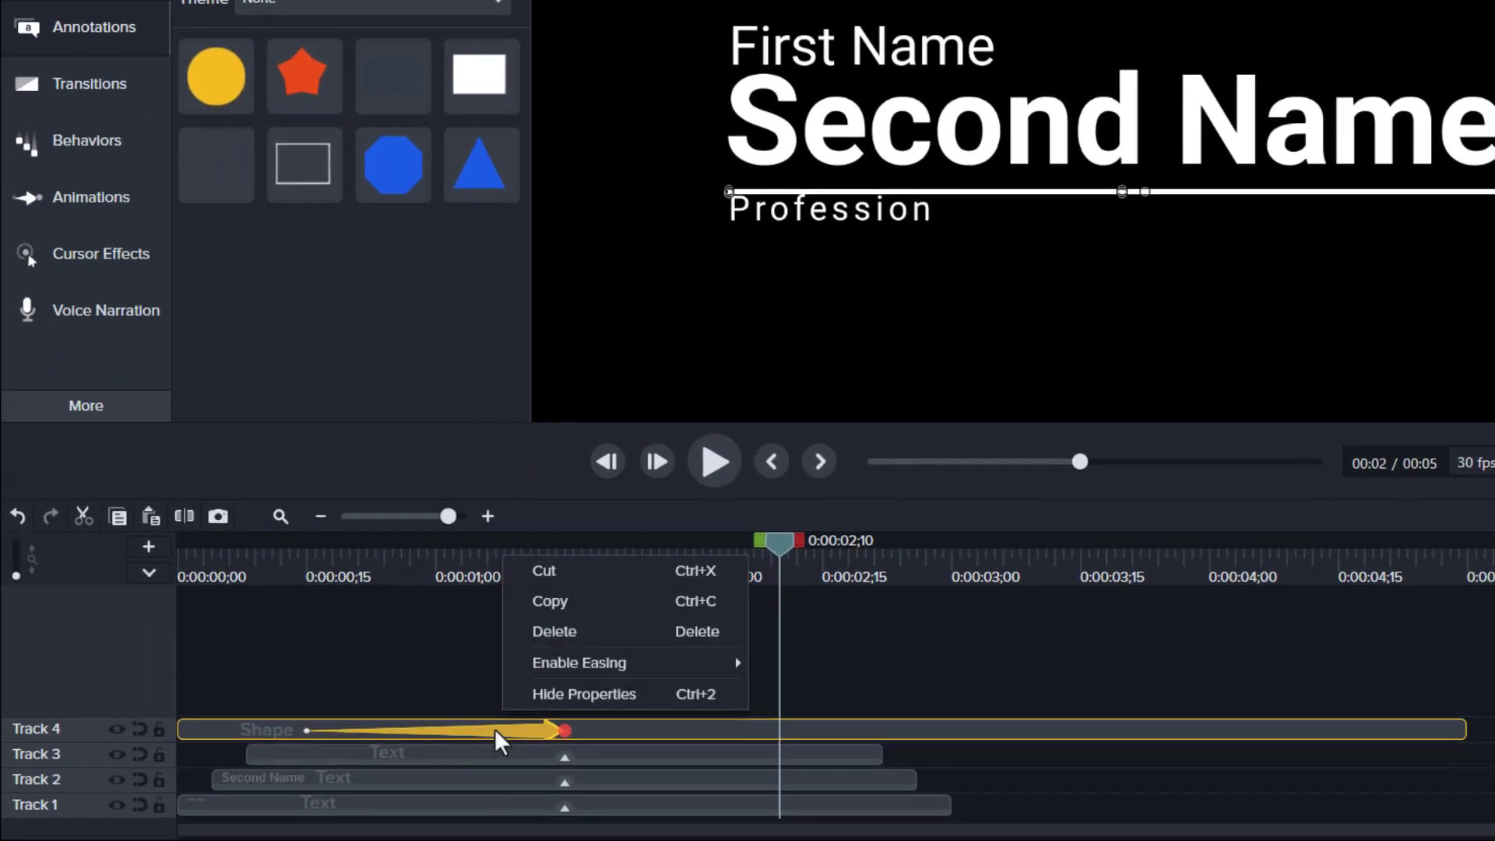
pyautogui.moveTo(604, 664)
pyautogui.click(805, 694)
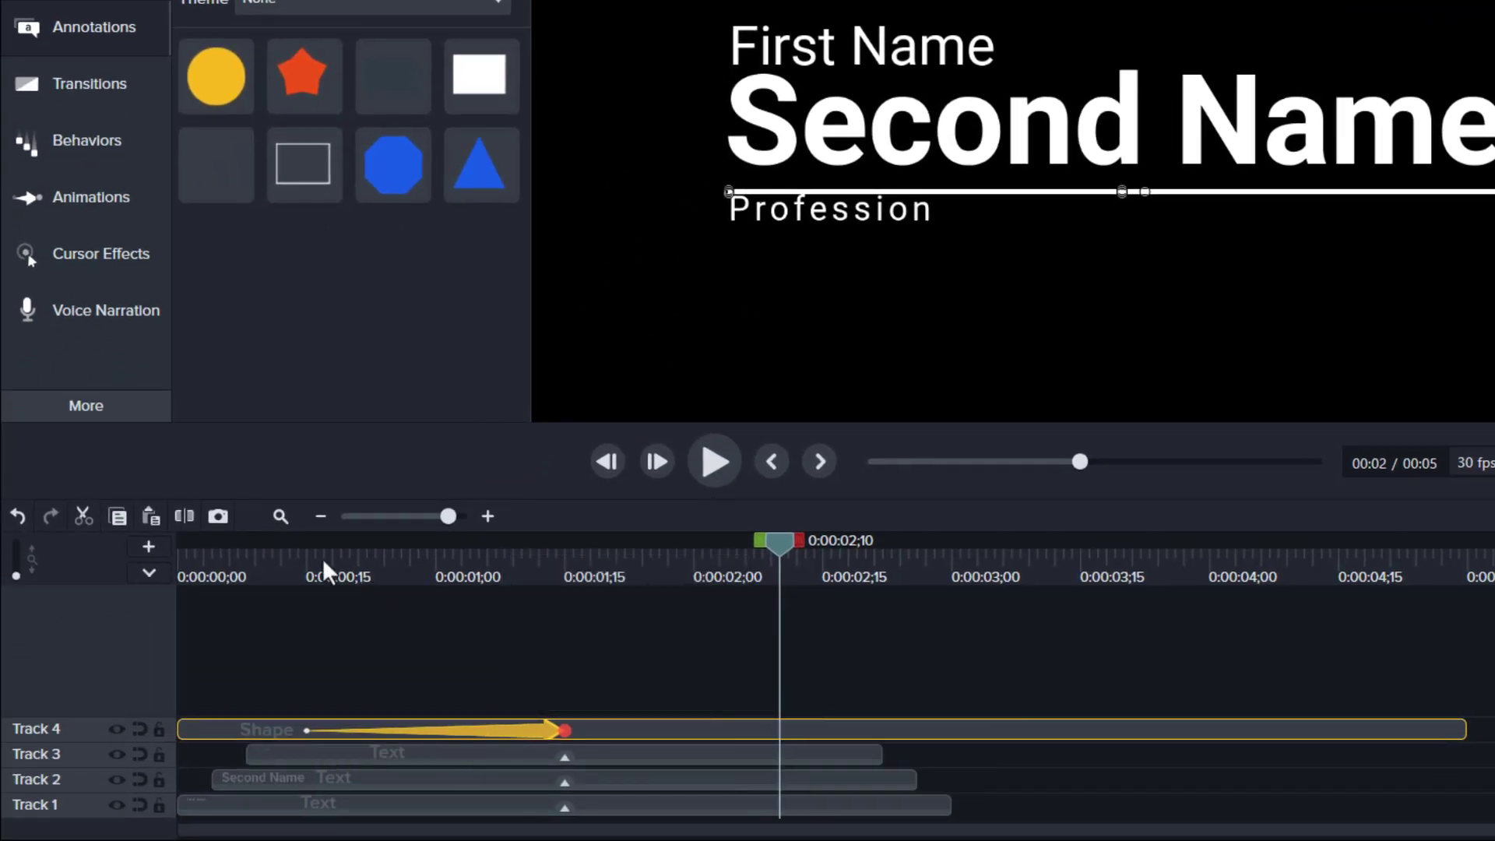
pyautogui.click(293, 549)
pyautogui.press('space')
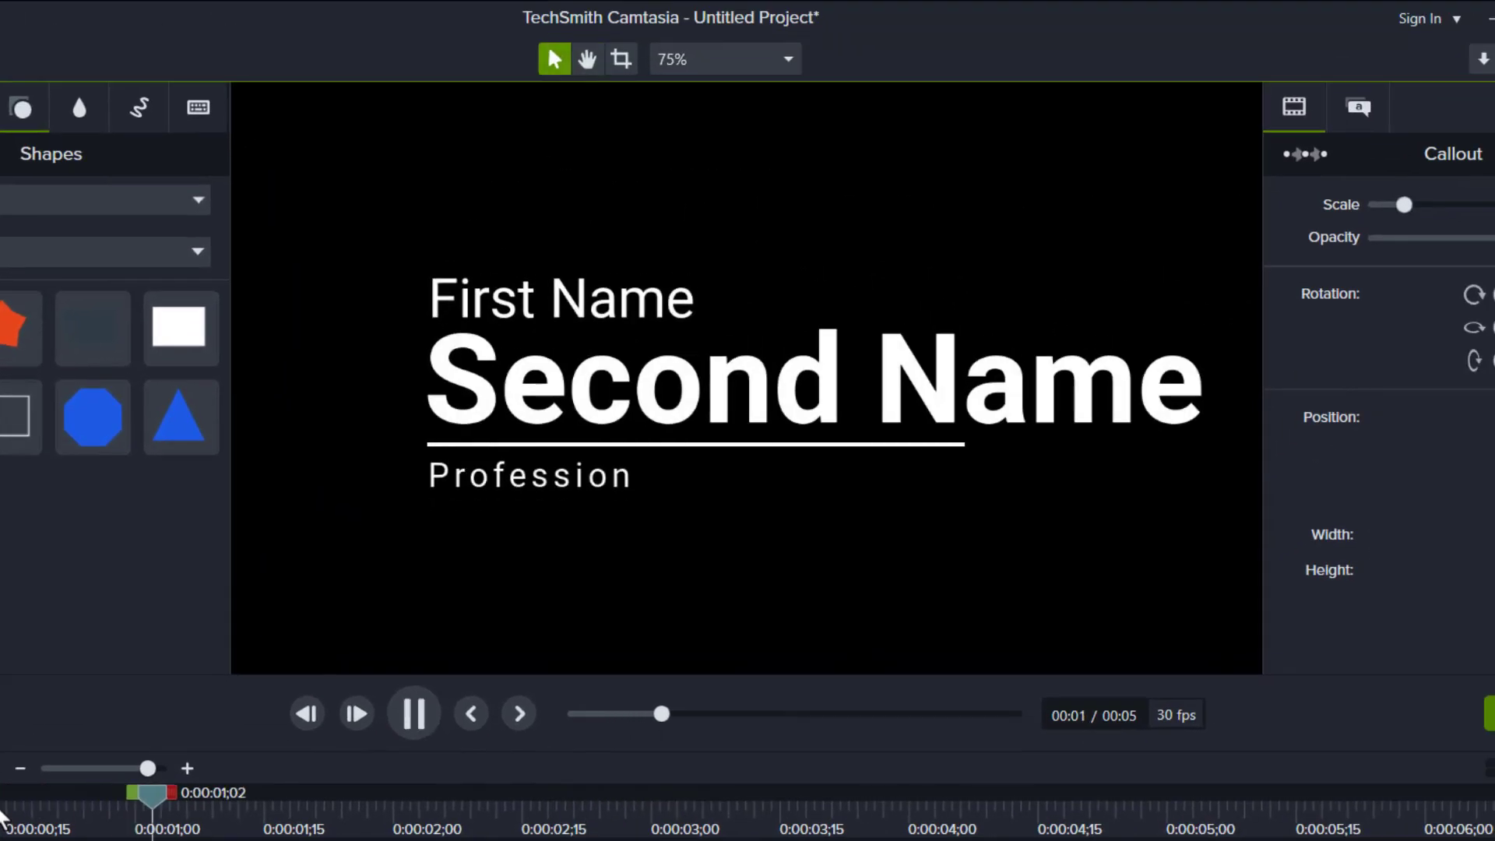
pyautogui.press('space')
# Make the line's intro animation end at 0;26 and add a second animation near 2.5 seconds.
pyautogui.moveTo(359, 756); pyautogui.dragTo(244, 746)
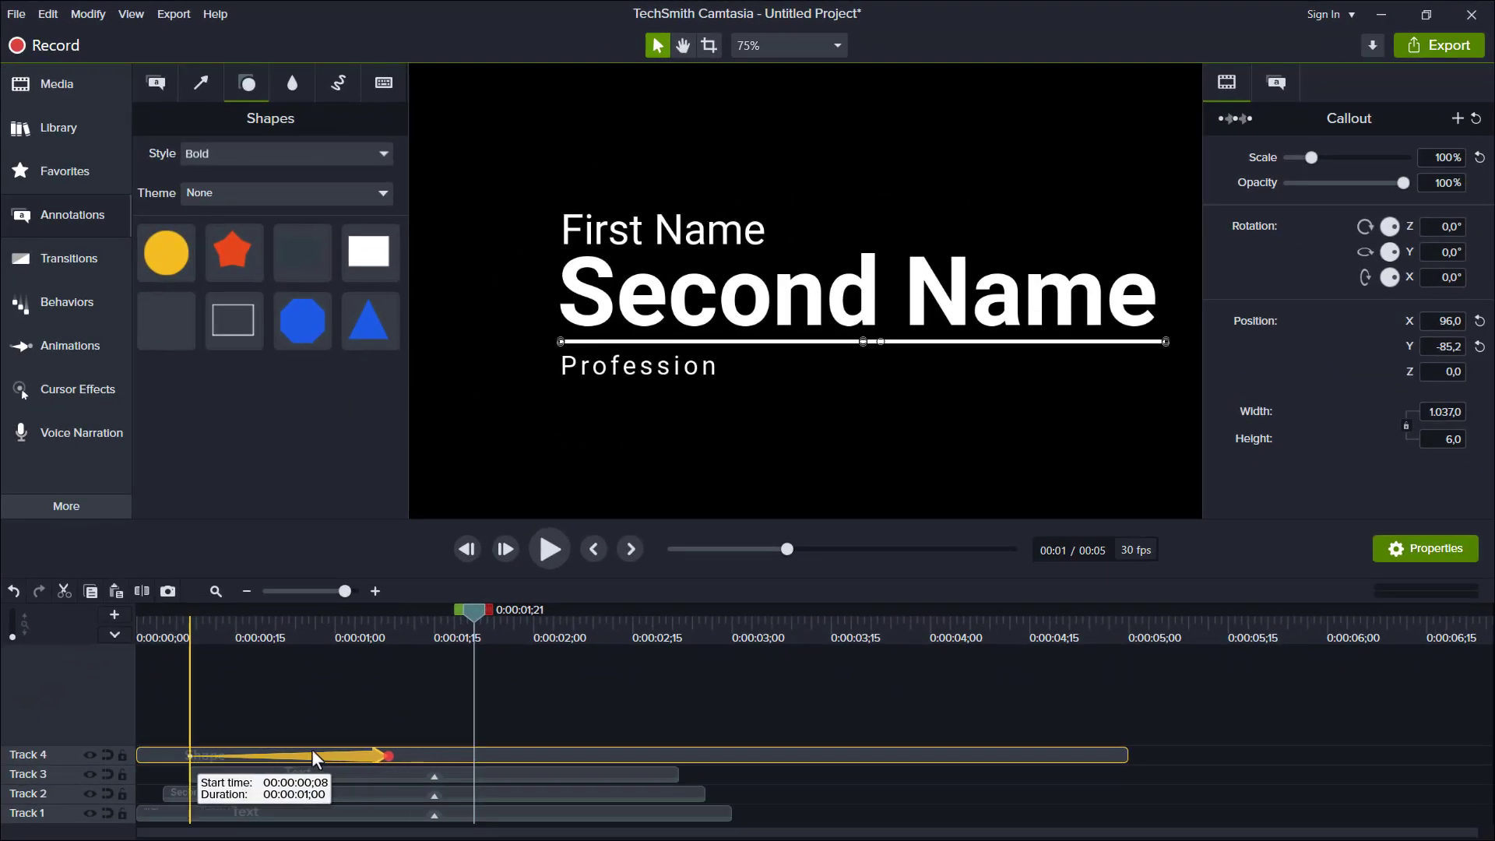
pyautogui.moveTo(334, 754); pyautogui.dragTo(310, 748)
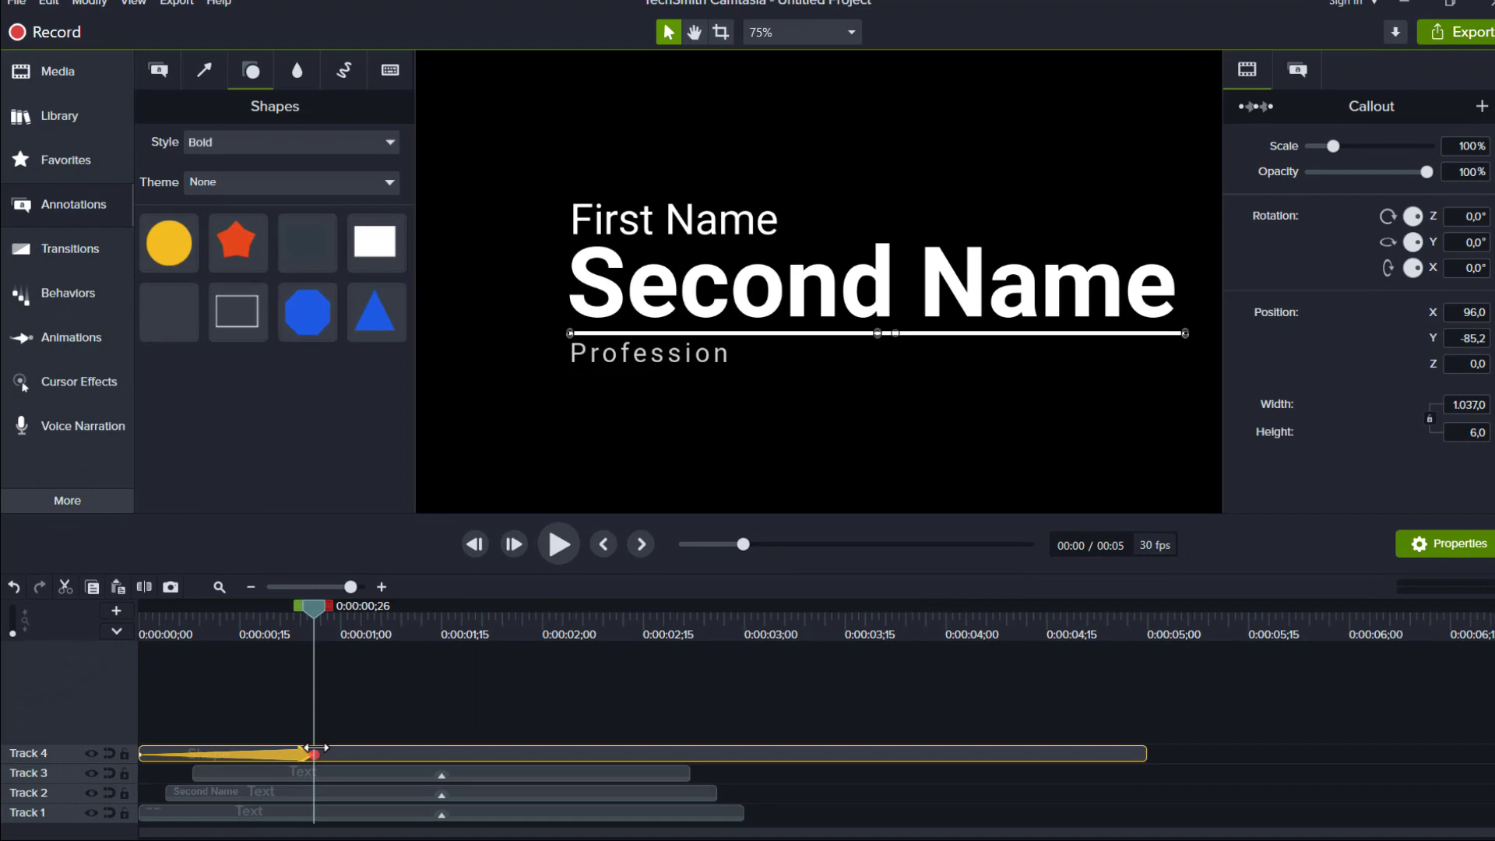
pyautogui.click(611, 638)
pyautogui.click(634, 637)
pyautogui.hotkey('shift', 'a')
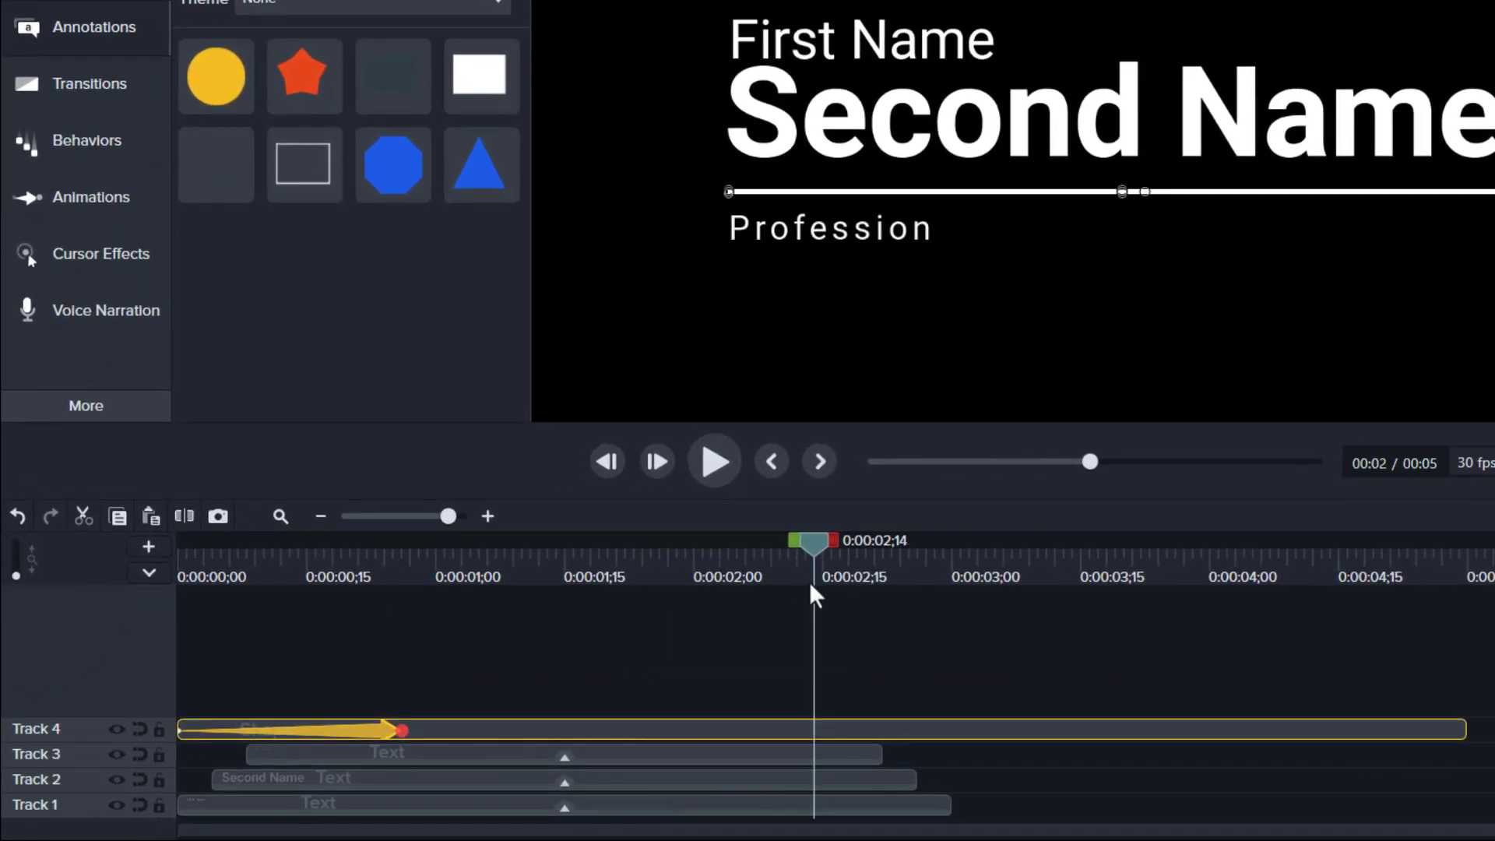
# Apply easing to the new exit animation and make it finish slightly earlier.
pyautogui.click(802, 731)
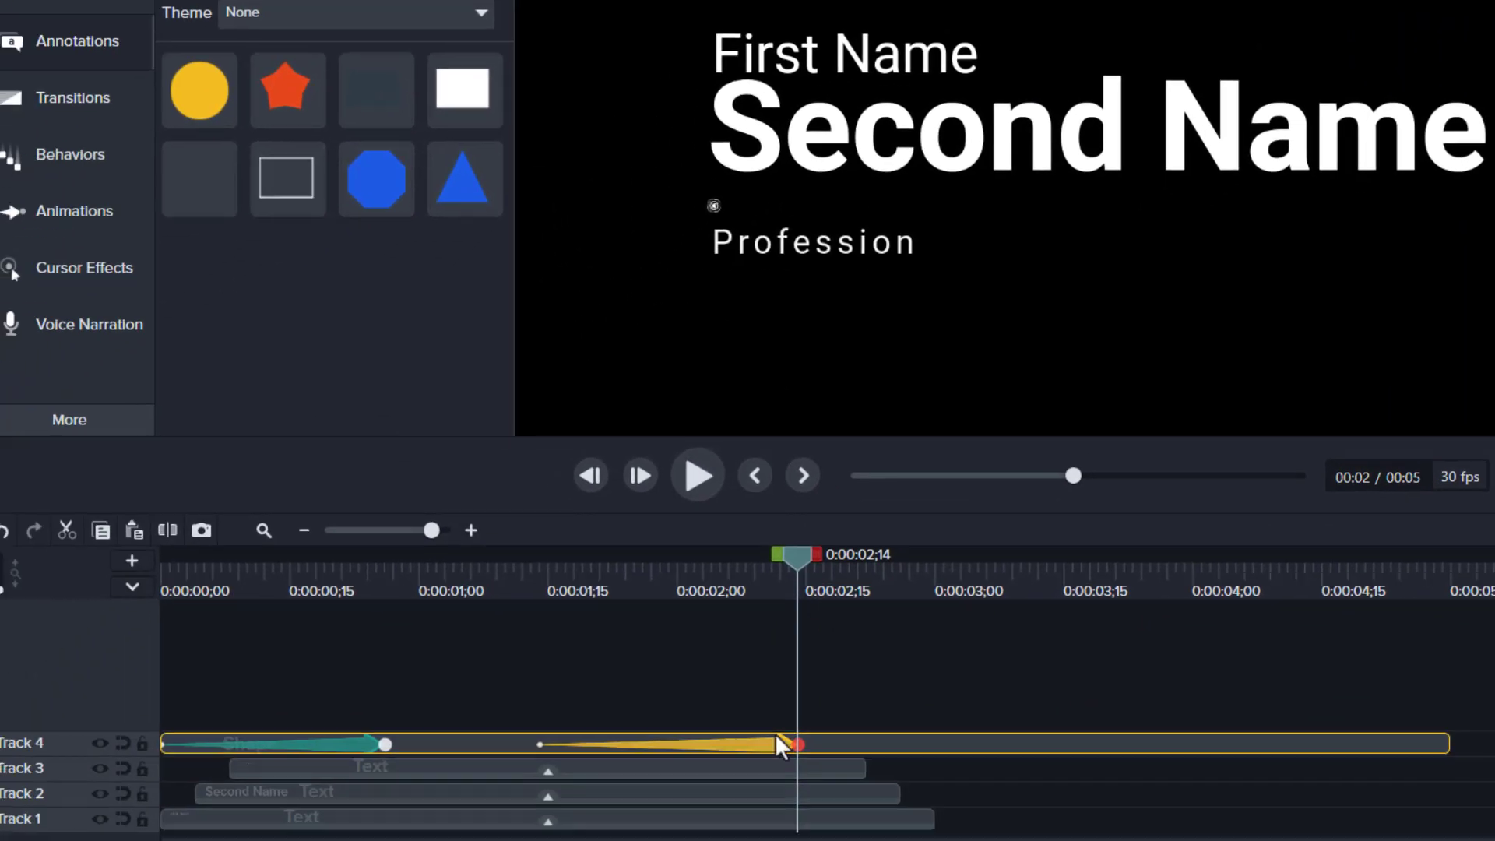
pyautogui.click(792, 736)
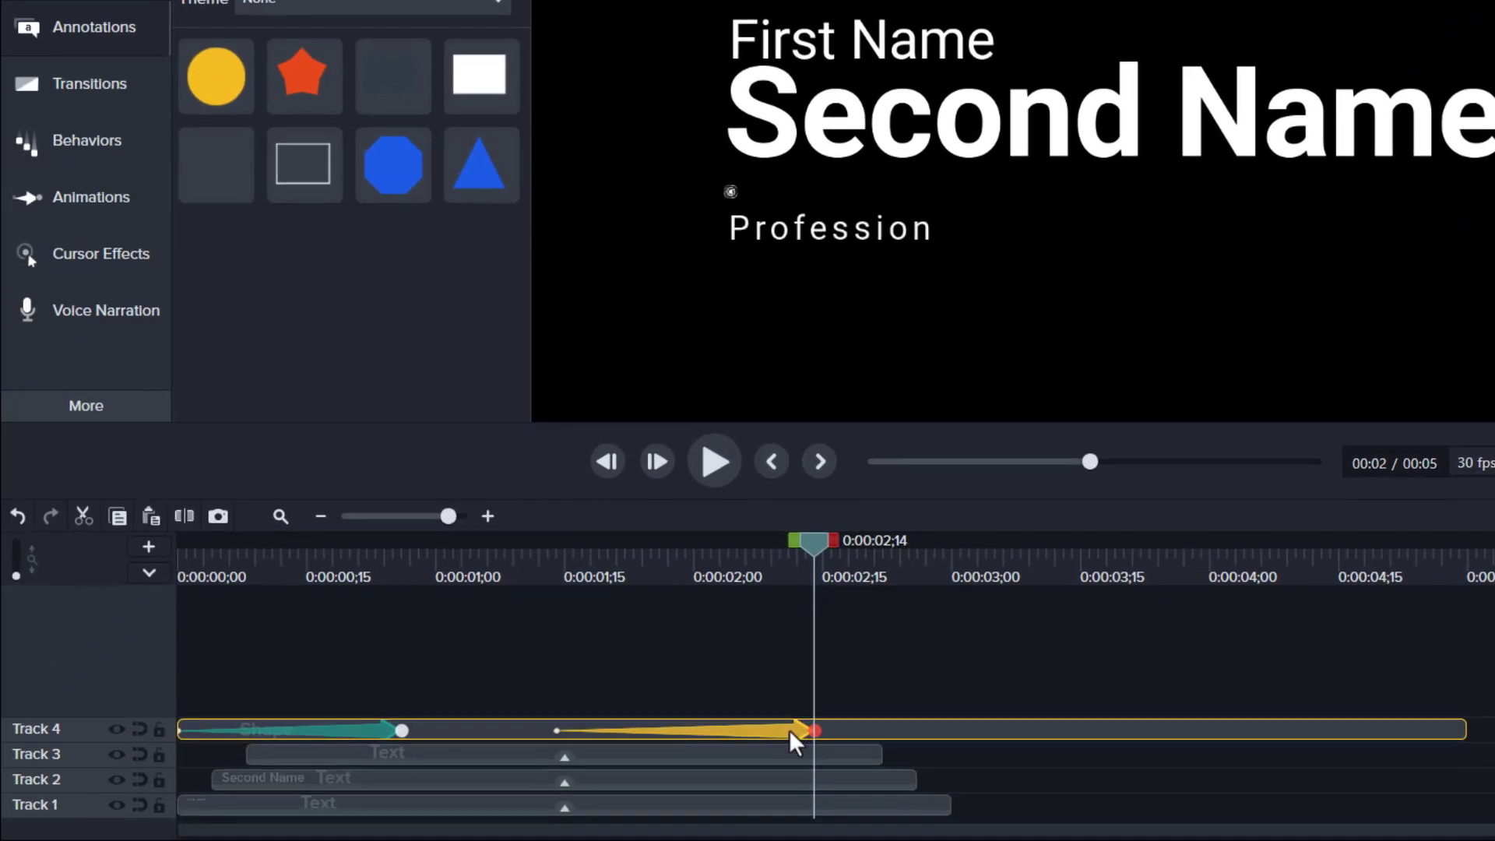
pyautogui.rightClick(787, 729)
pyautogui.moveTo(1038, 665)
pyautogui.click(1101, 696)
pyautogui.moveTo(813, 731); pyautogui.dragTo(780, 730)
# Delay the underline shape clip's start and lengthen the three text clips.
pyautogui.moveTo(774, 543); pyautogui.dragTo(358, 549)
pyautogui.moveTo(450, 731); pyautogui.dragTo(615, 735)
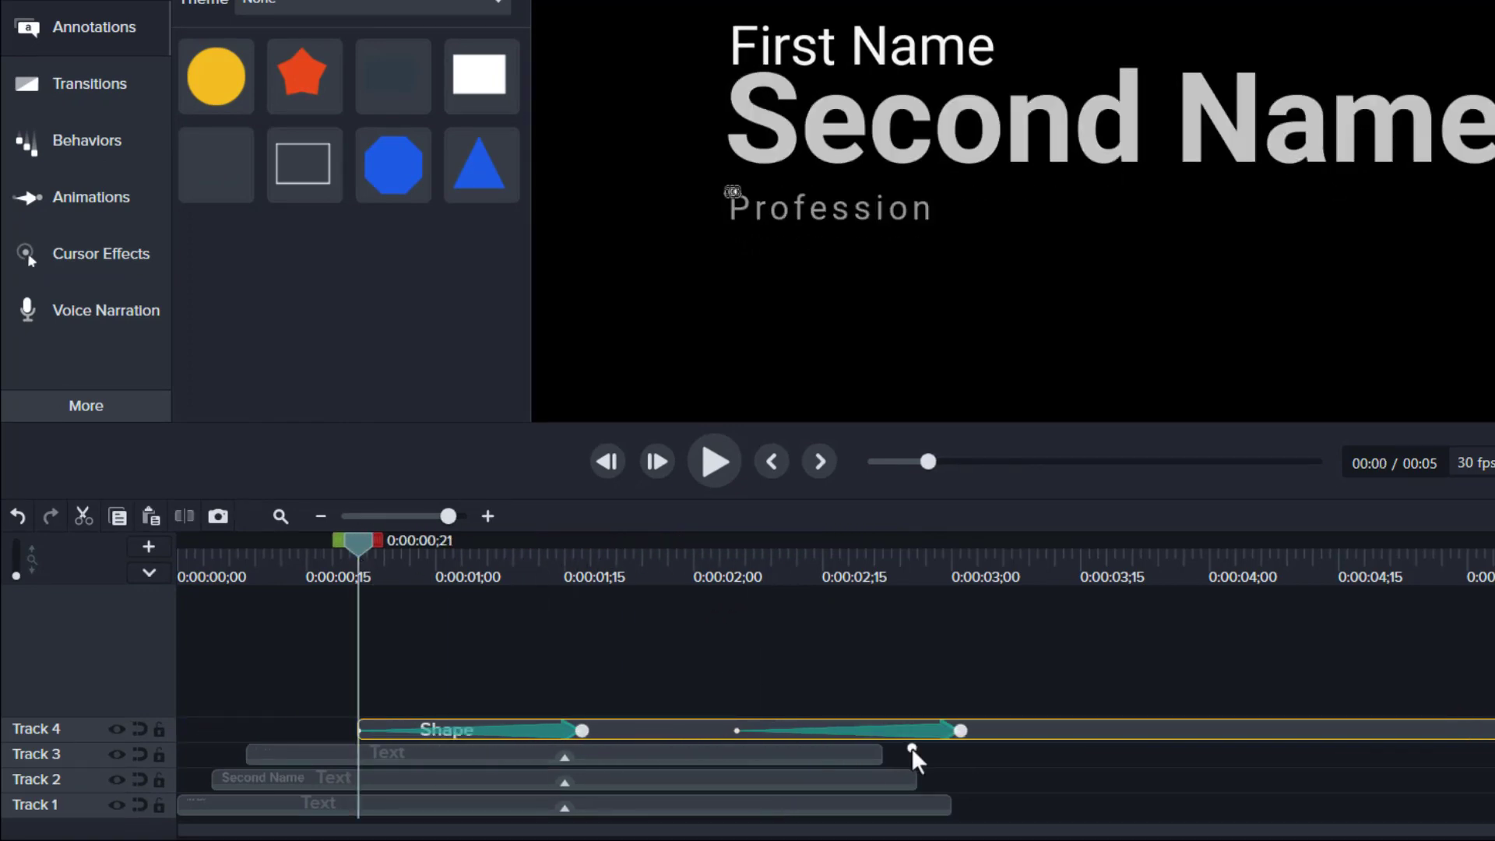
pyautogui.moveTo(911, 748); pyautogui.dragTo(1206, 827)
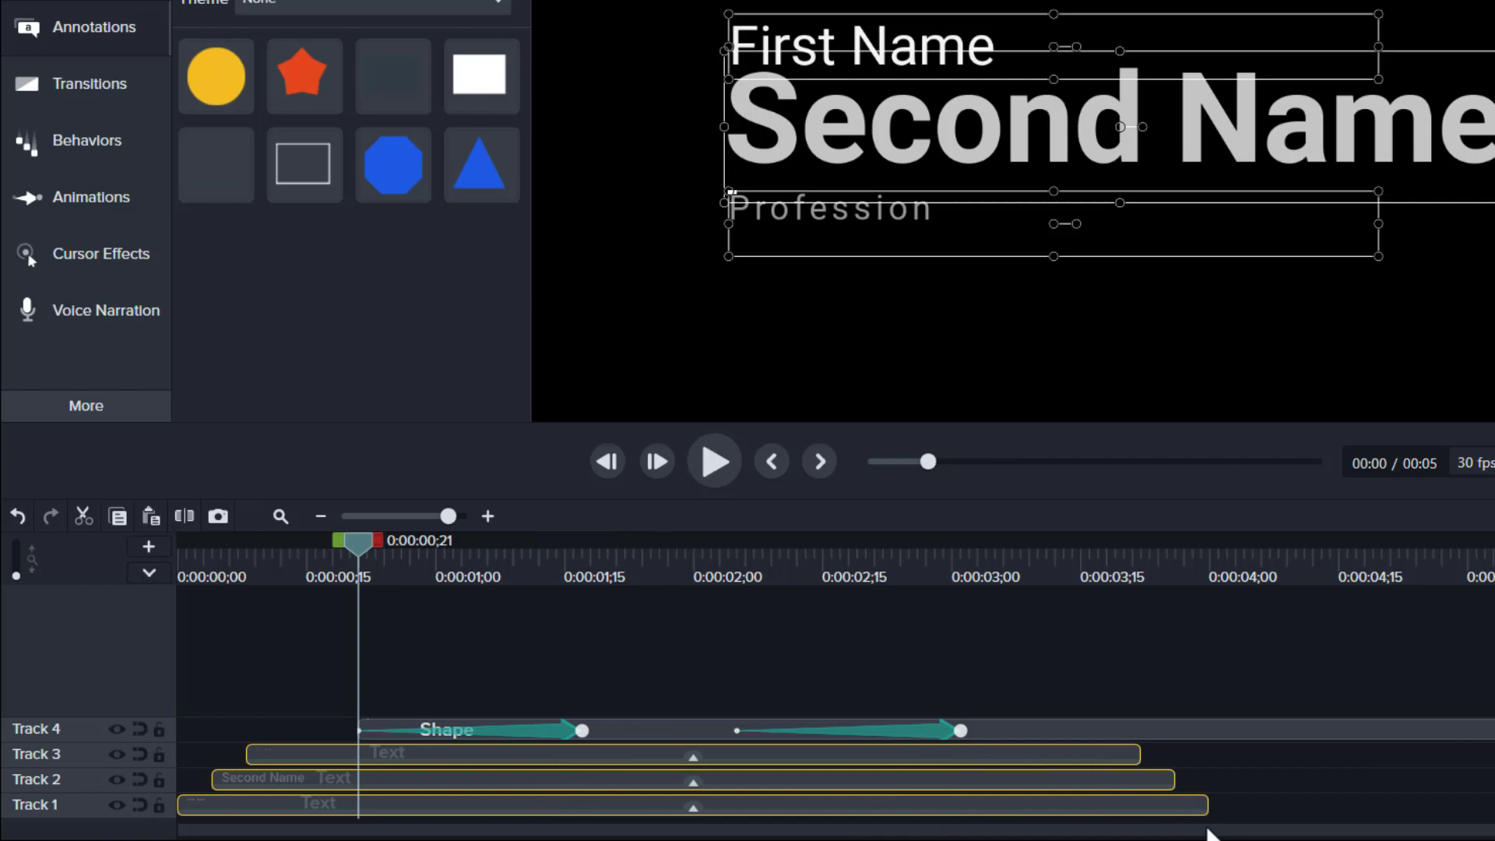
# End the exit animation at 3;09, trim the shape clip there, and preview it.
pyautogui.moveTo(362, 555); pyautogui.dragTo(1028, 638)
pyautogui.moveTo(923, 740); pyautogui.dragTo(1012, 728)
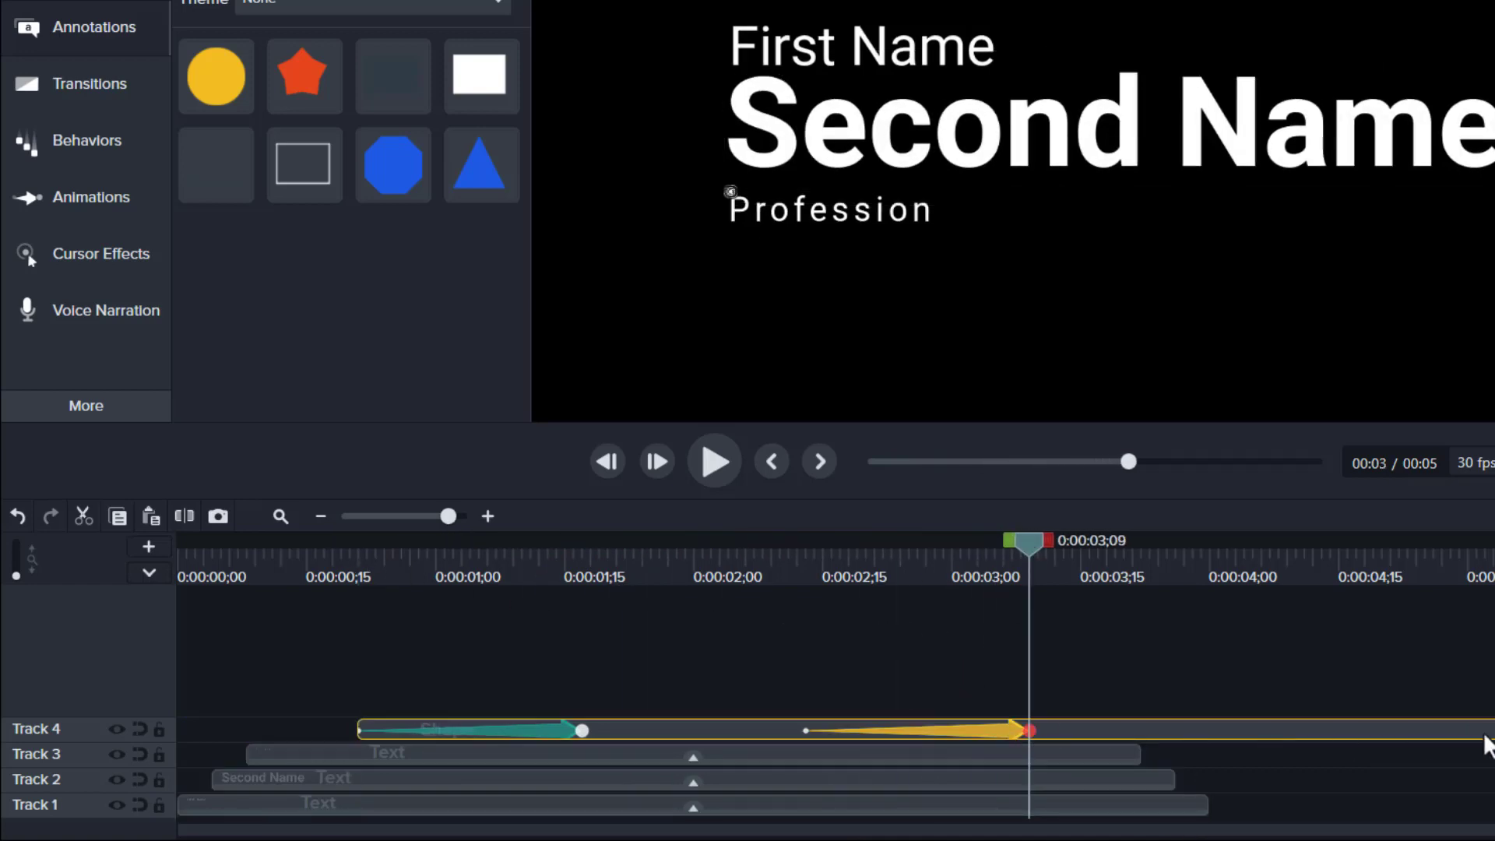
pyautogui.moveTo(1491, 730); pyautogui.dragTo(1029, 735)
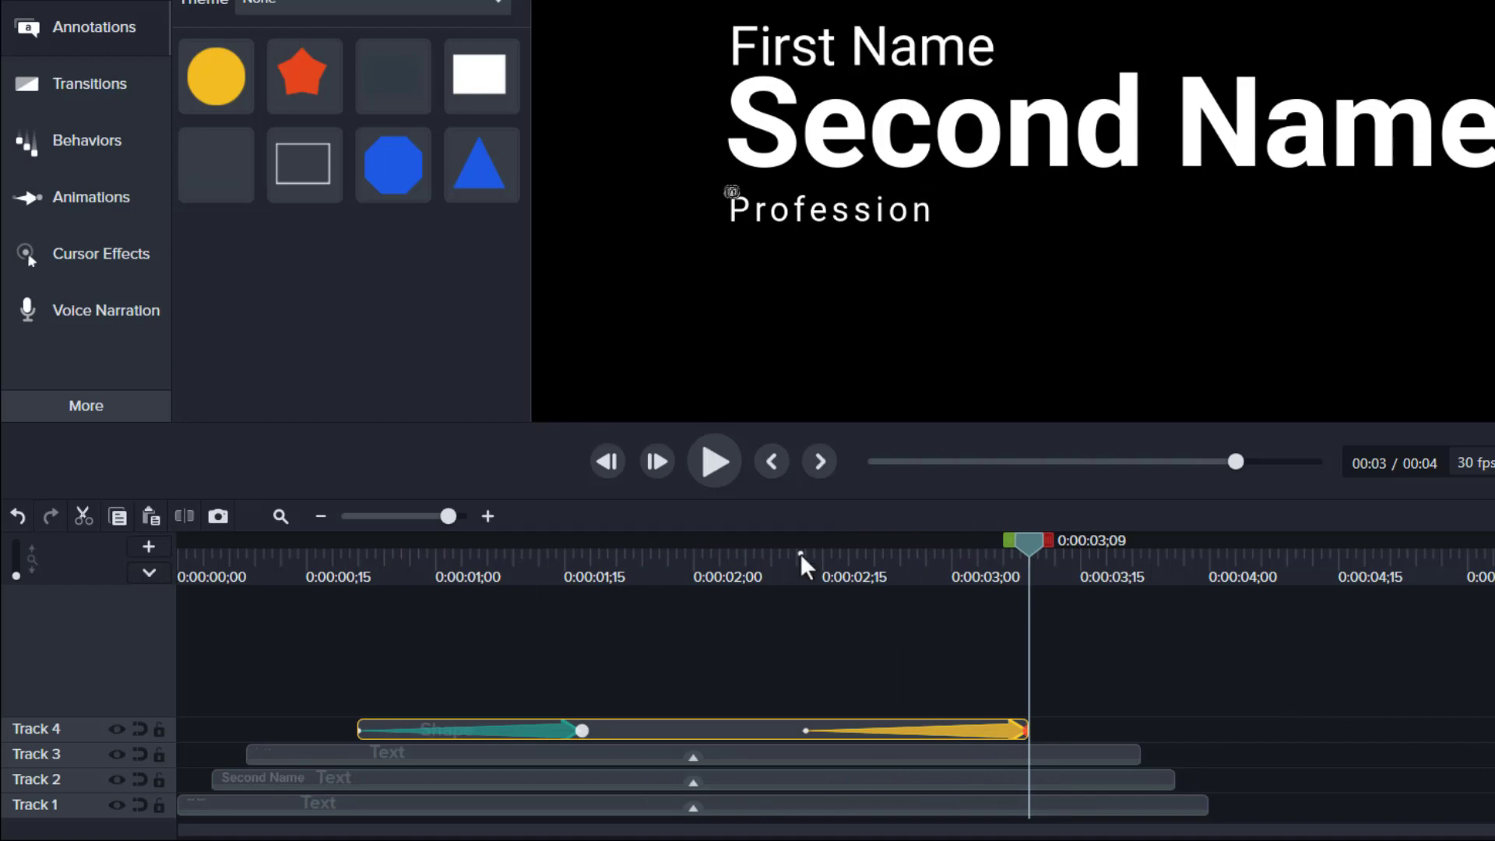
pyautogui.moveTo(800, 553); pyautogui.dragTo(1150, 615)
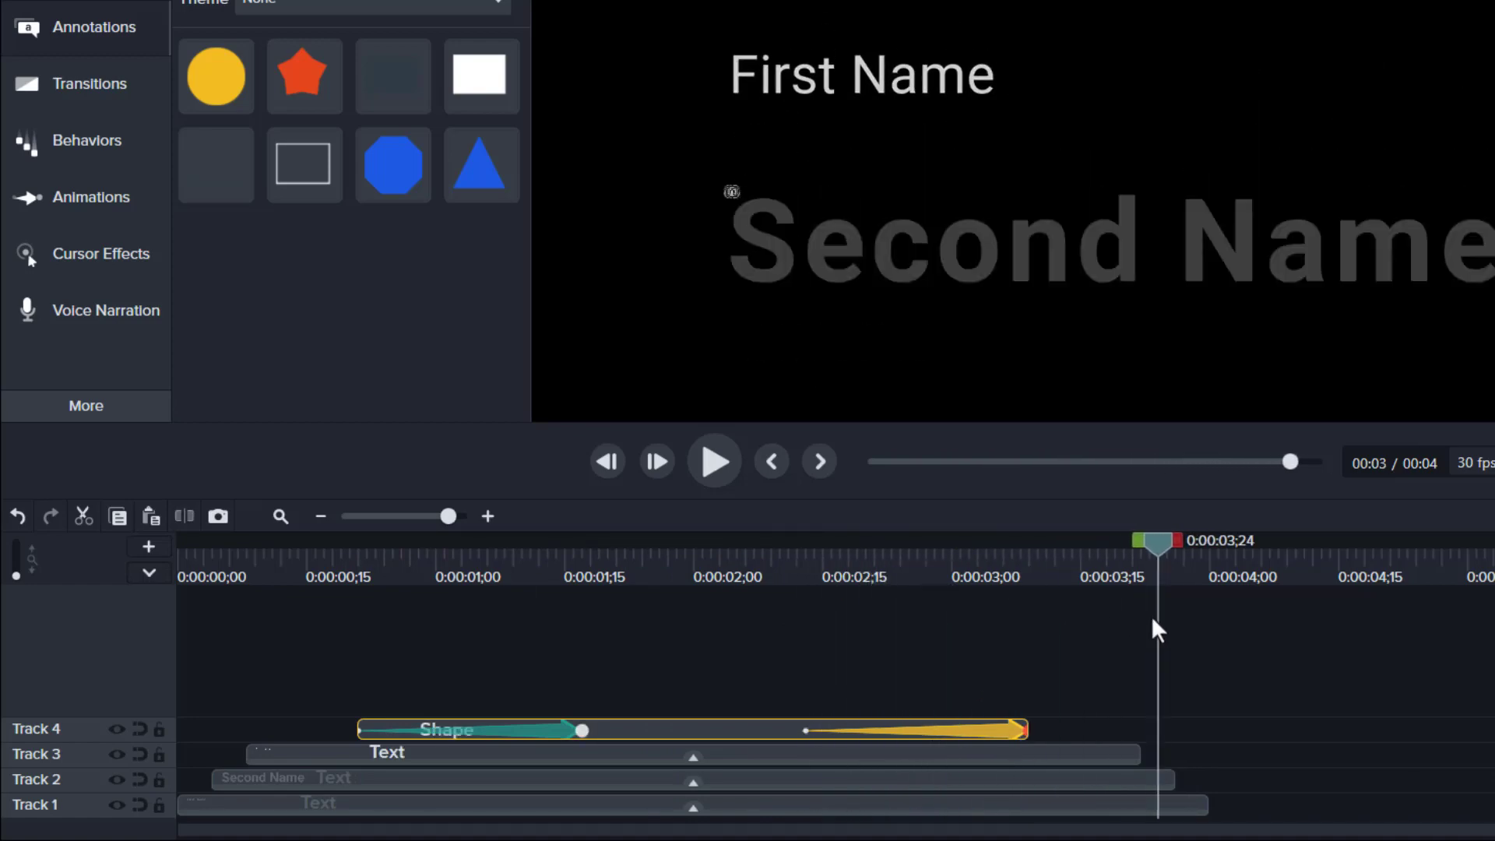
pyautogui.moveTo(1096, 730); pyautogui.dragTo(1090, 813)
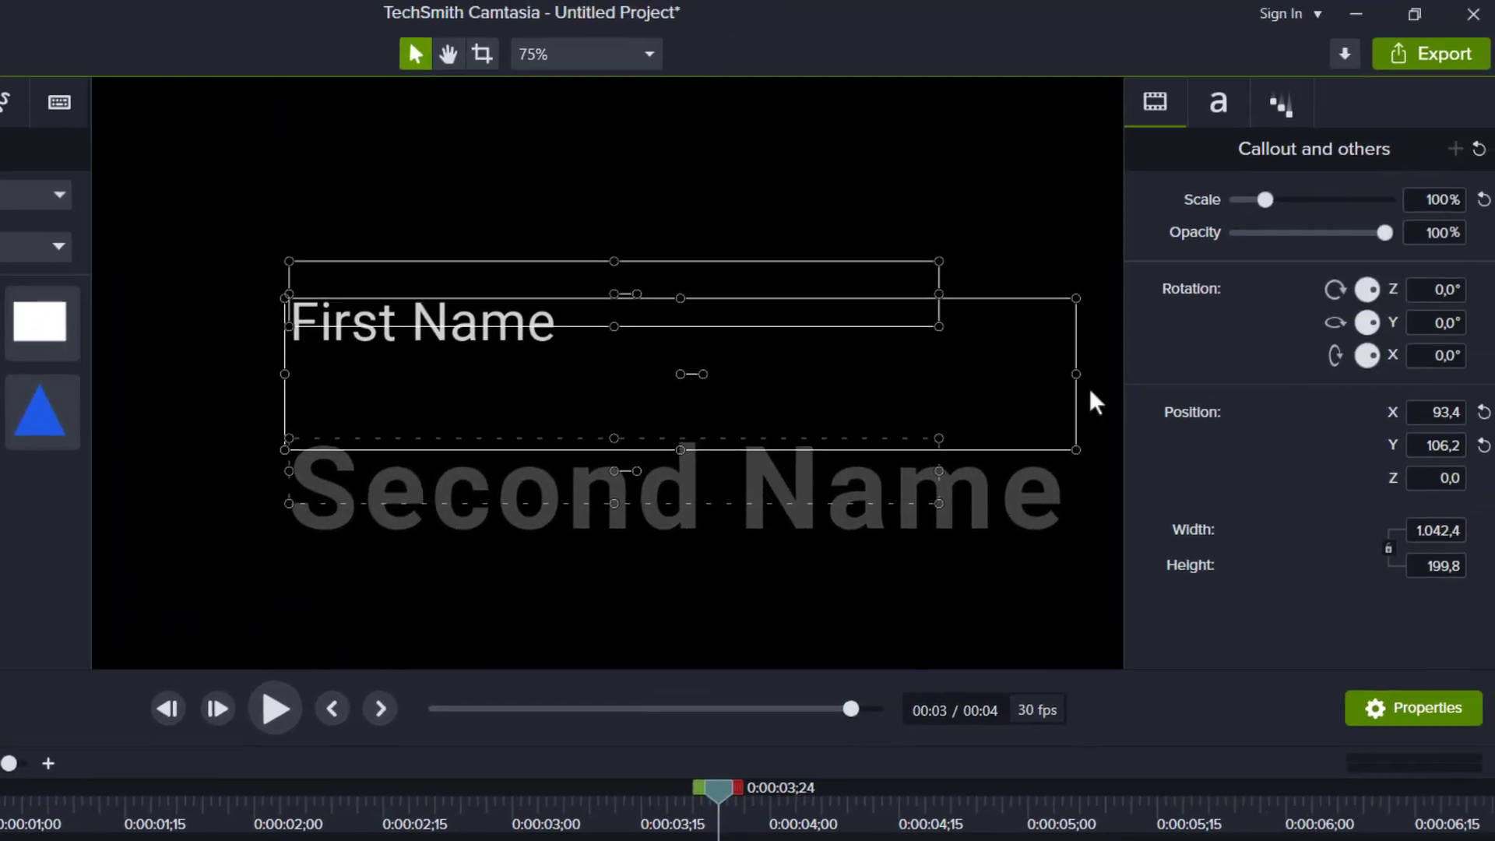
# Set the title texts' Out behavior direction to Left.
pyautogui.click(1269, 113)
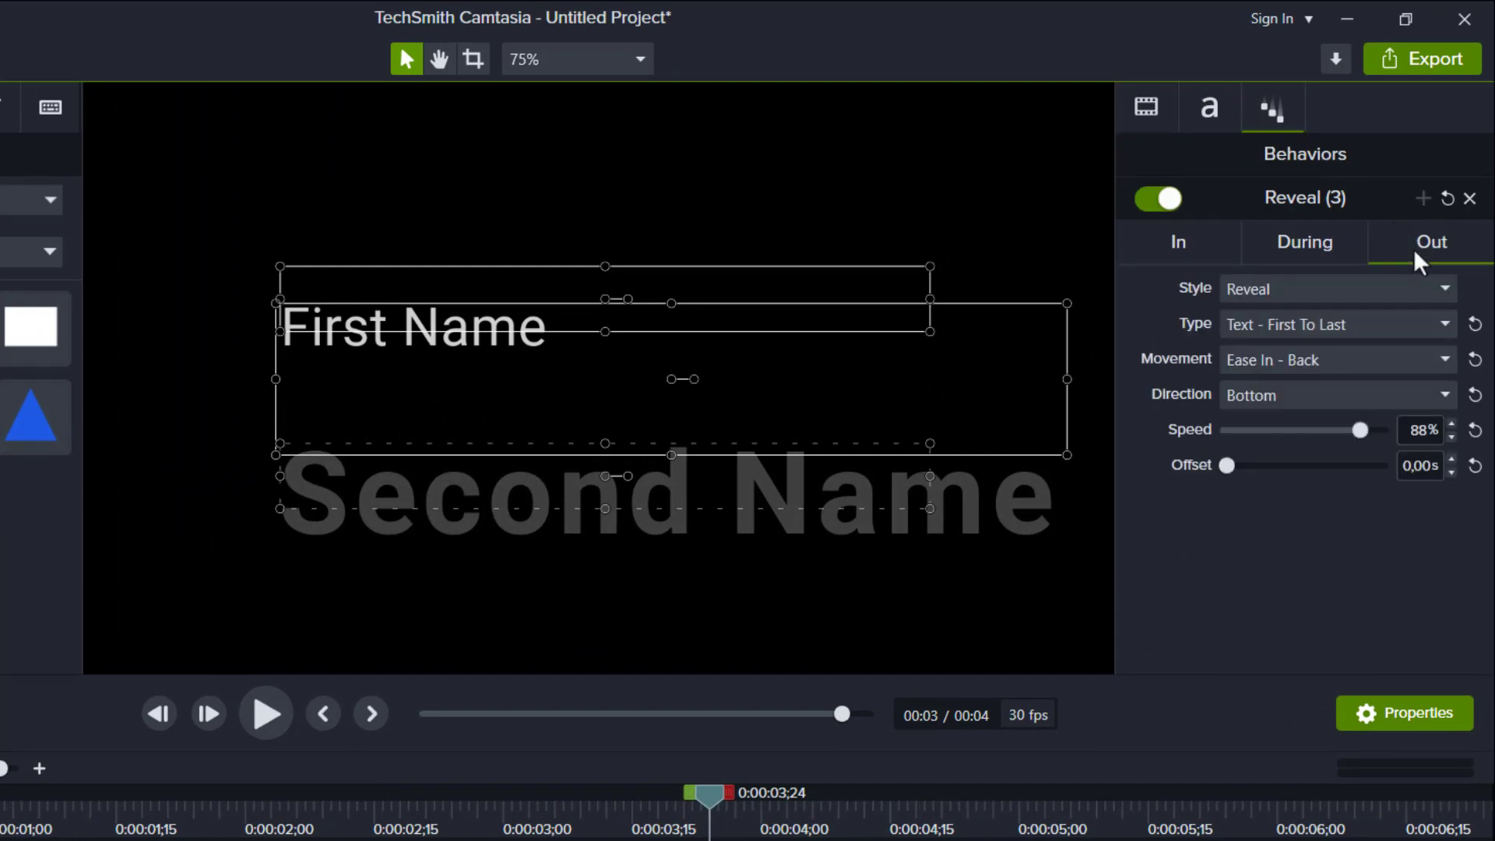
pyautogui.click(1318, 397)
pyautogui.click(1291, 426)
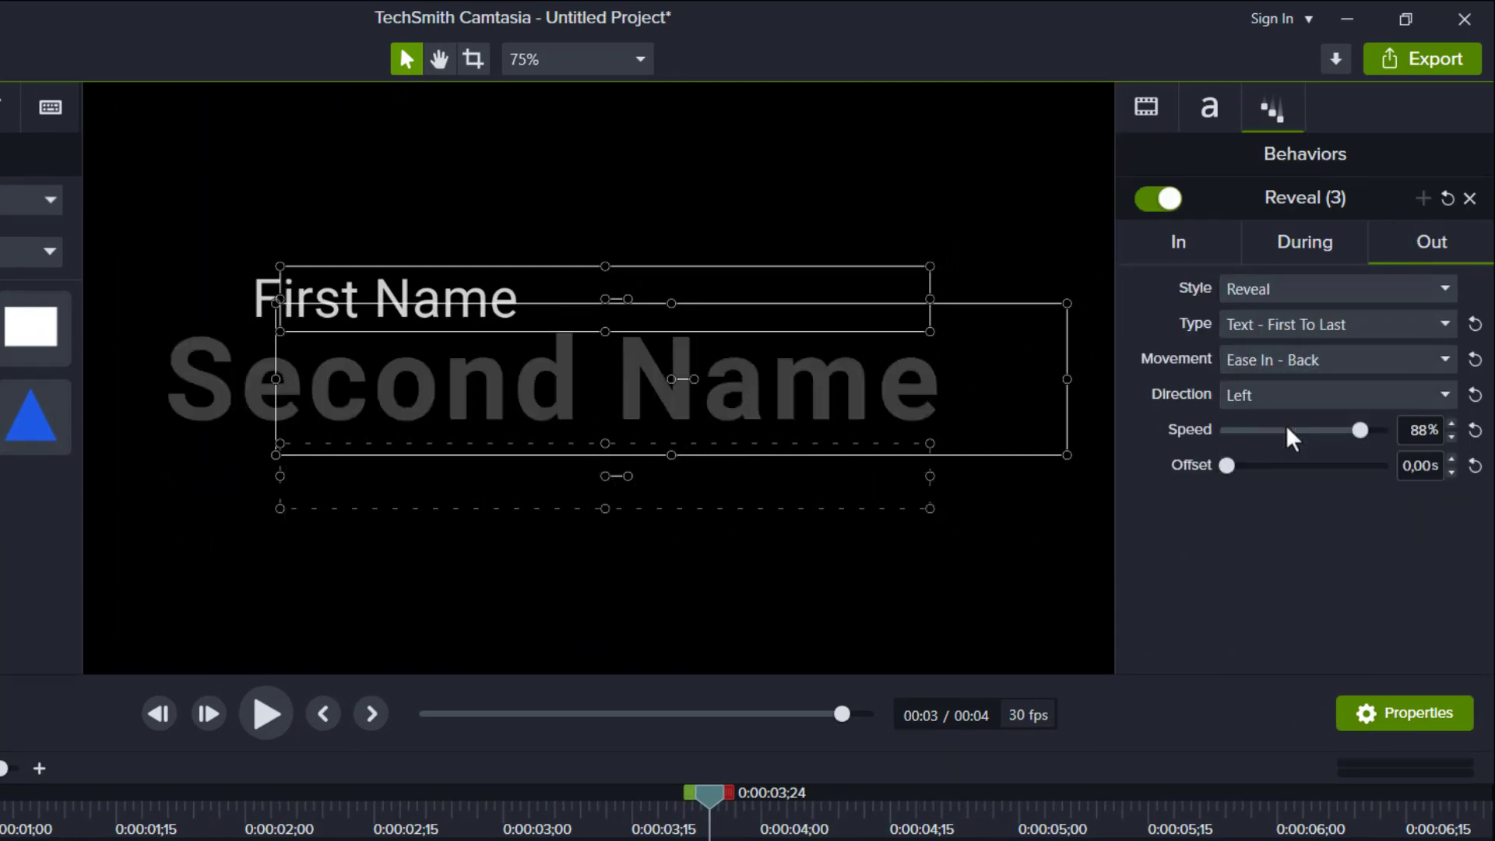
# Preview the titles exiting, set the canvas zoom to Fit, and play from the start.
pyautogui.click(510, 827)
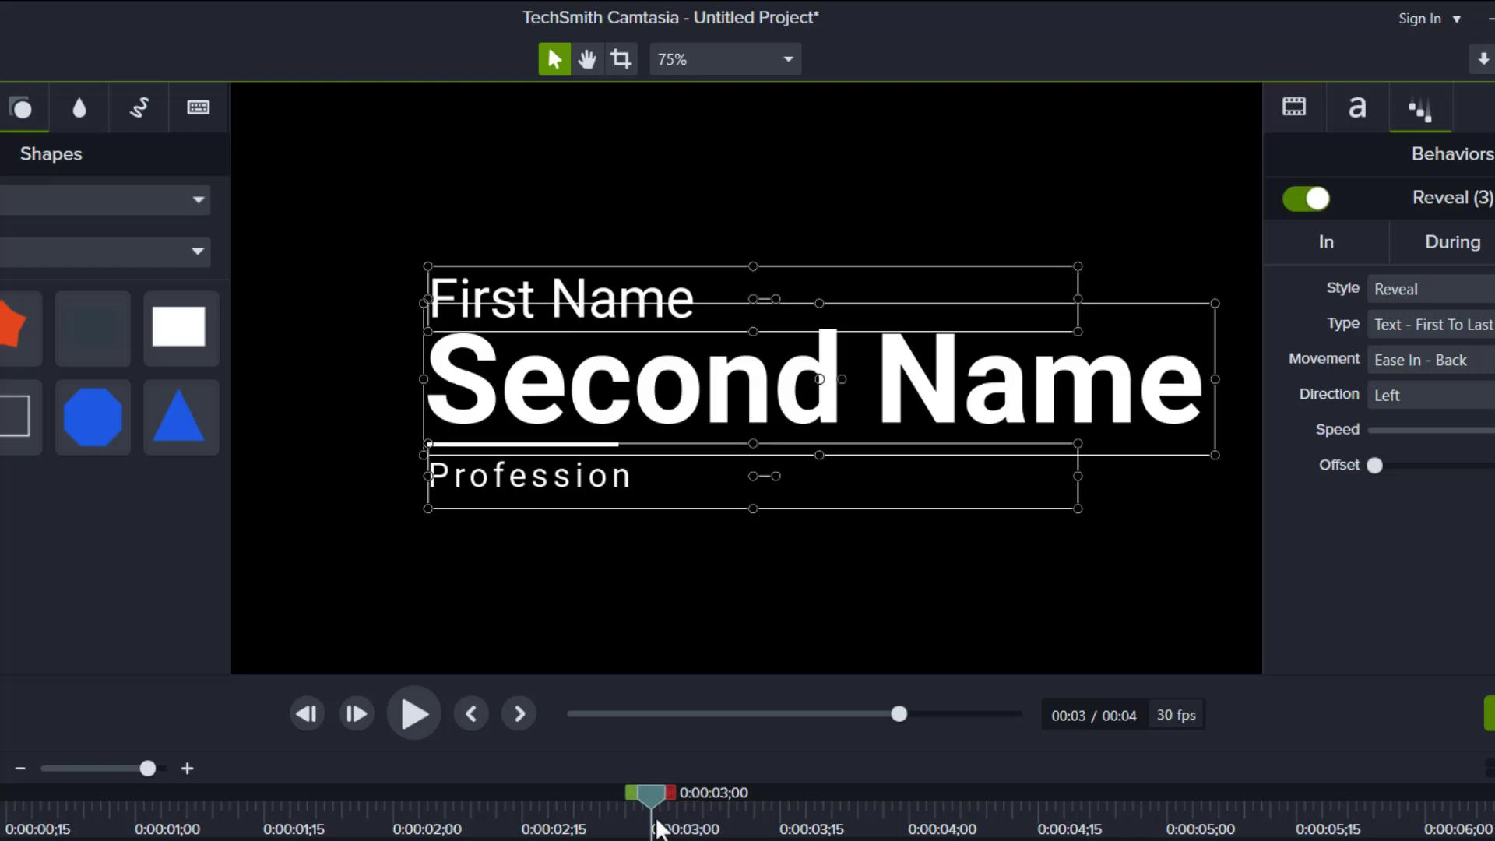
pyautogui.moveTo(657, 827); pyautogui.dragTo(915, 807)
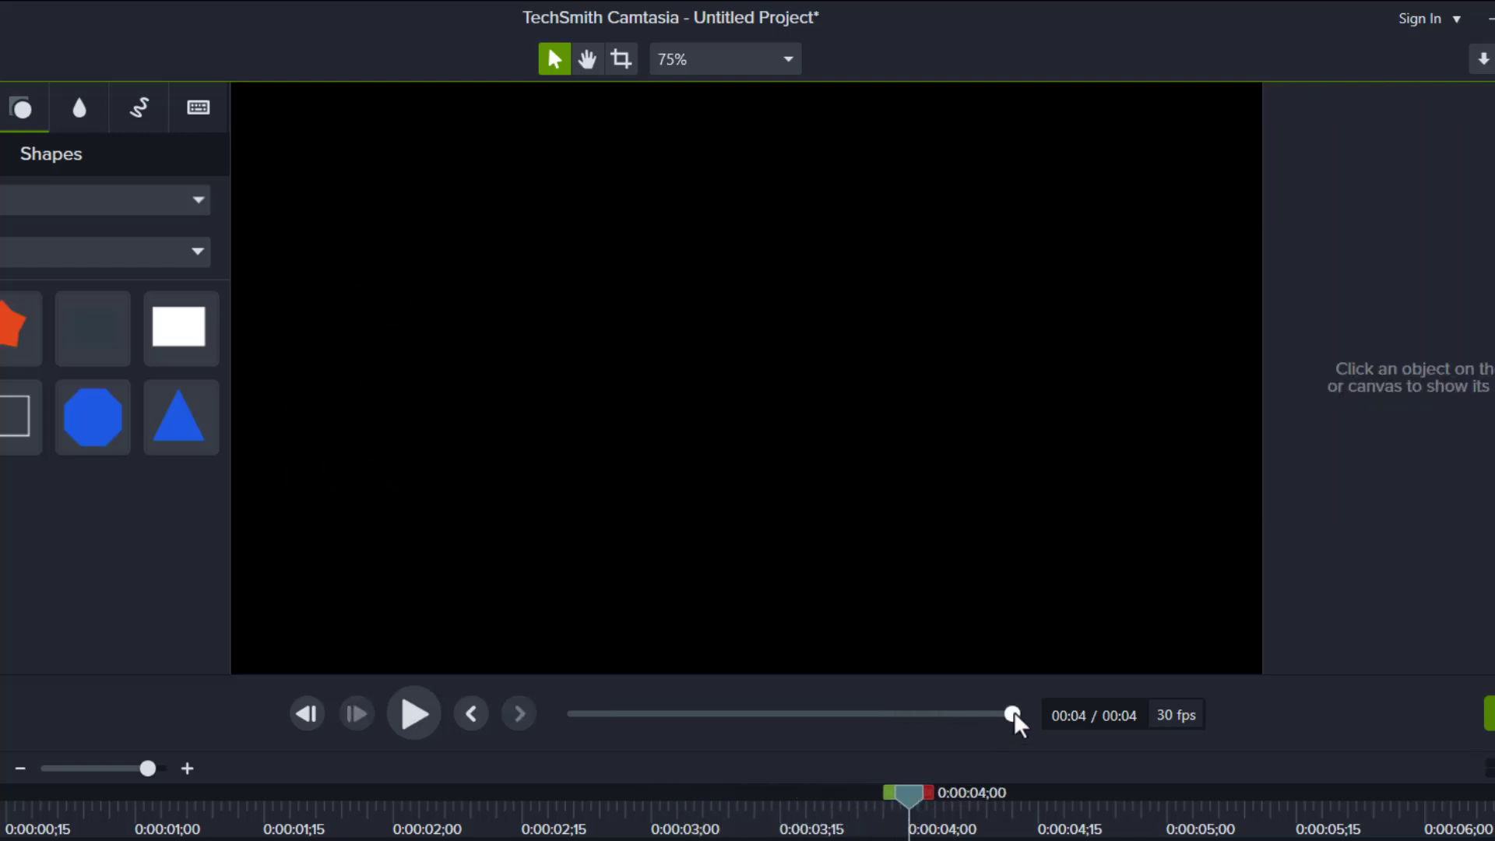
pyautogui.moveTo(1014, 717); pyautogui.dragTo(574, 712)
pyautogui.click(728, 60)
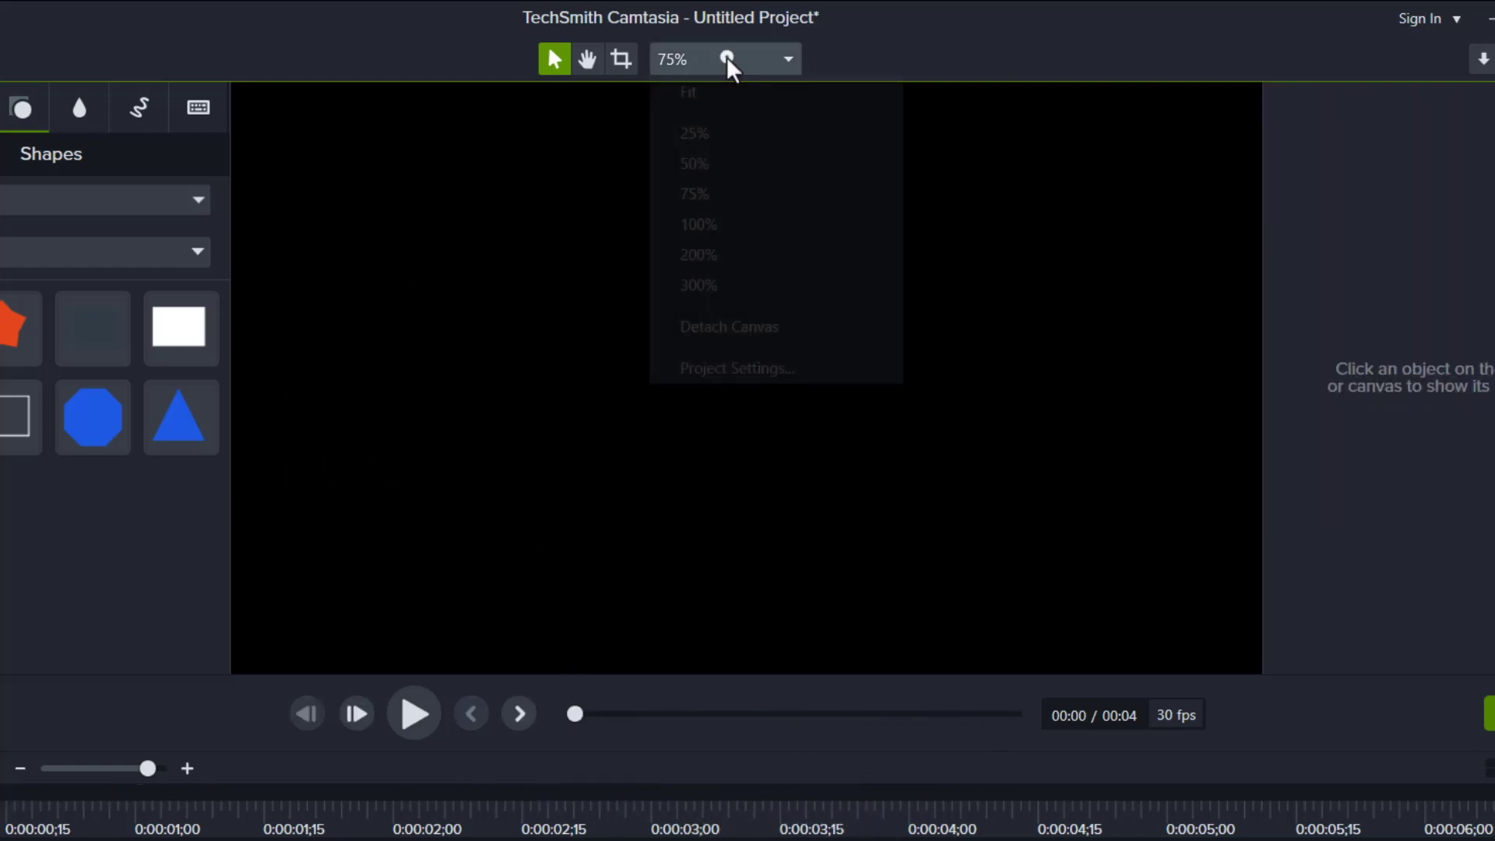
pyautogui.click(714, 100)
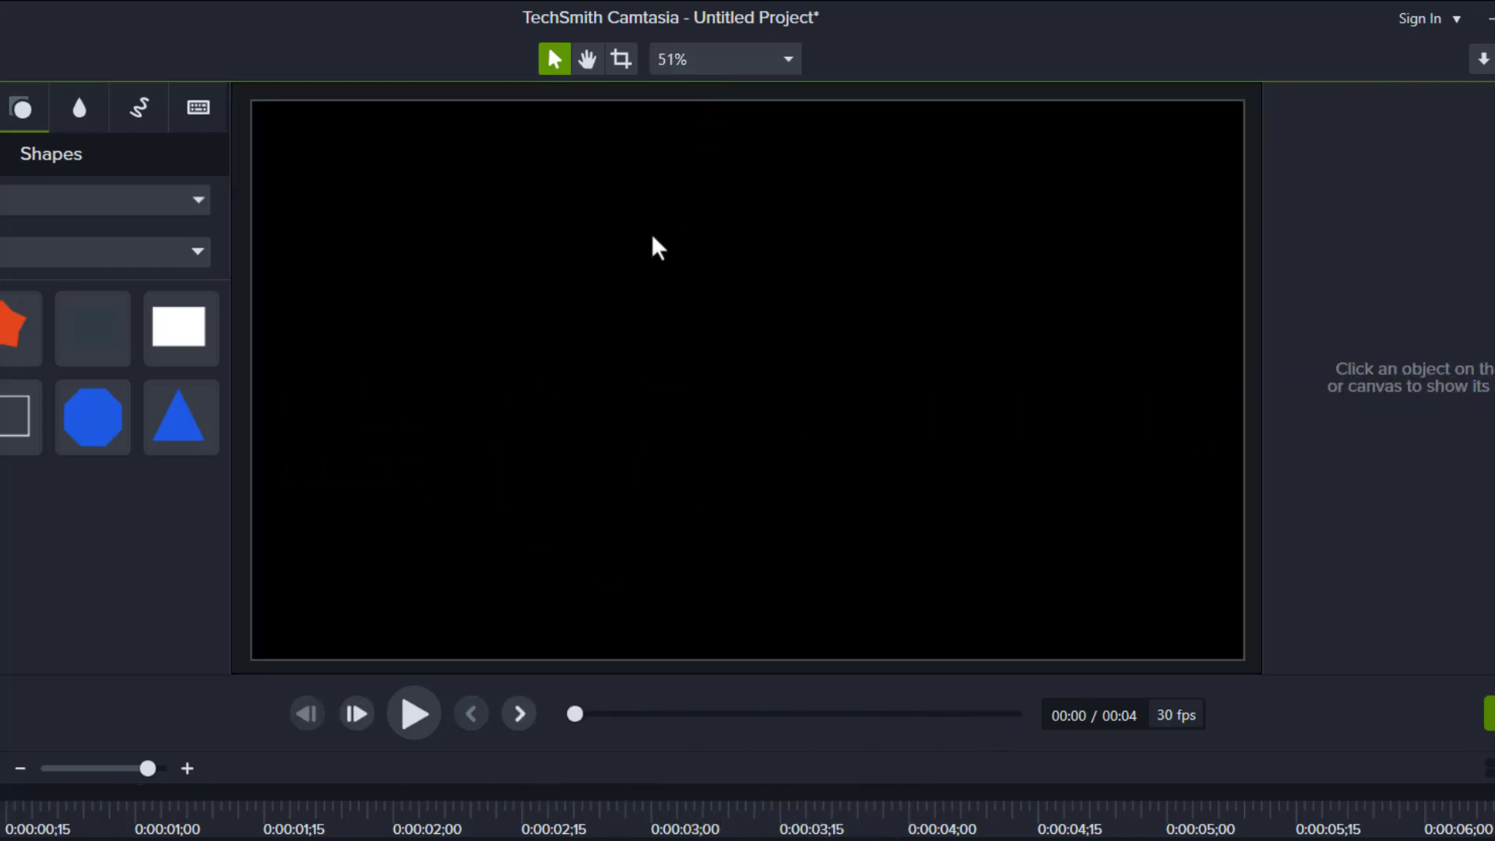
pyautogui.click(409, 712)
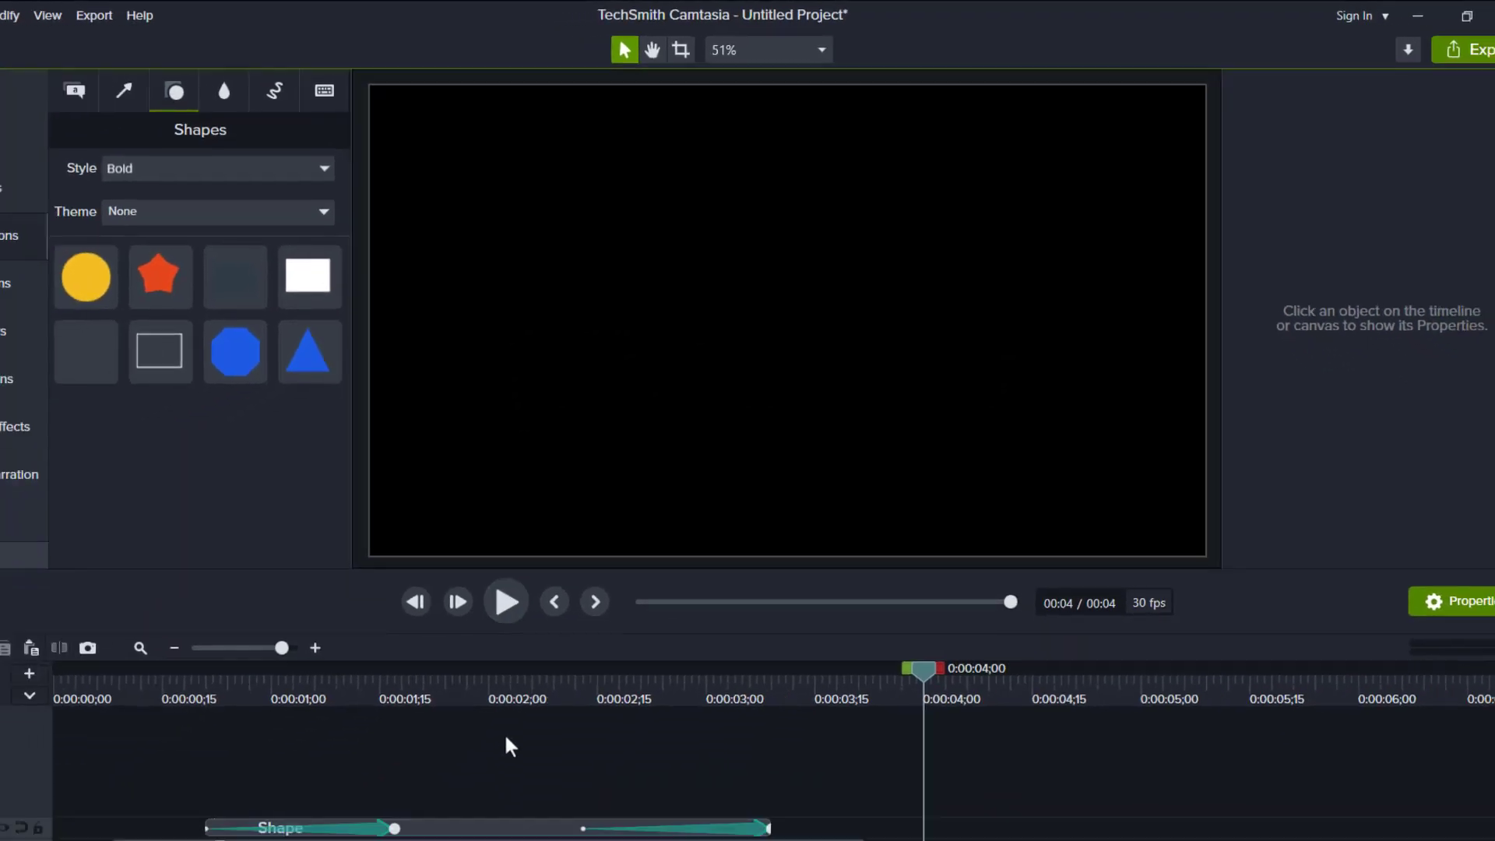
# Group the four title clips with Ctrl+G and drag the group to the lower left.
pyautogui.moveTo(529, 685); pyautogui.dragTo(536, 810)
pyautogui.hotkey('ctrl', 'g')
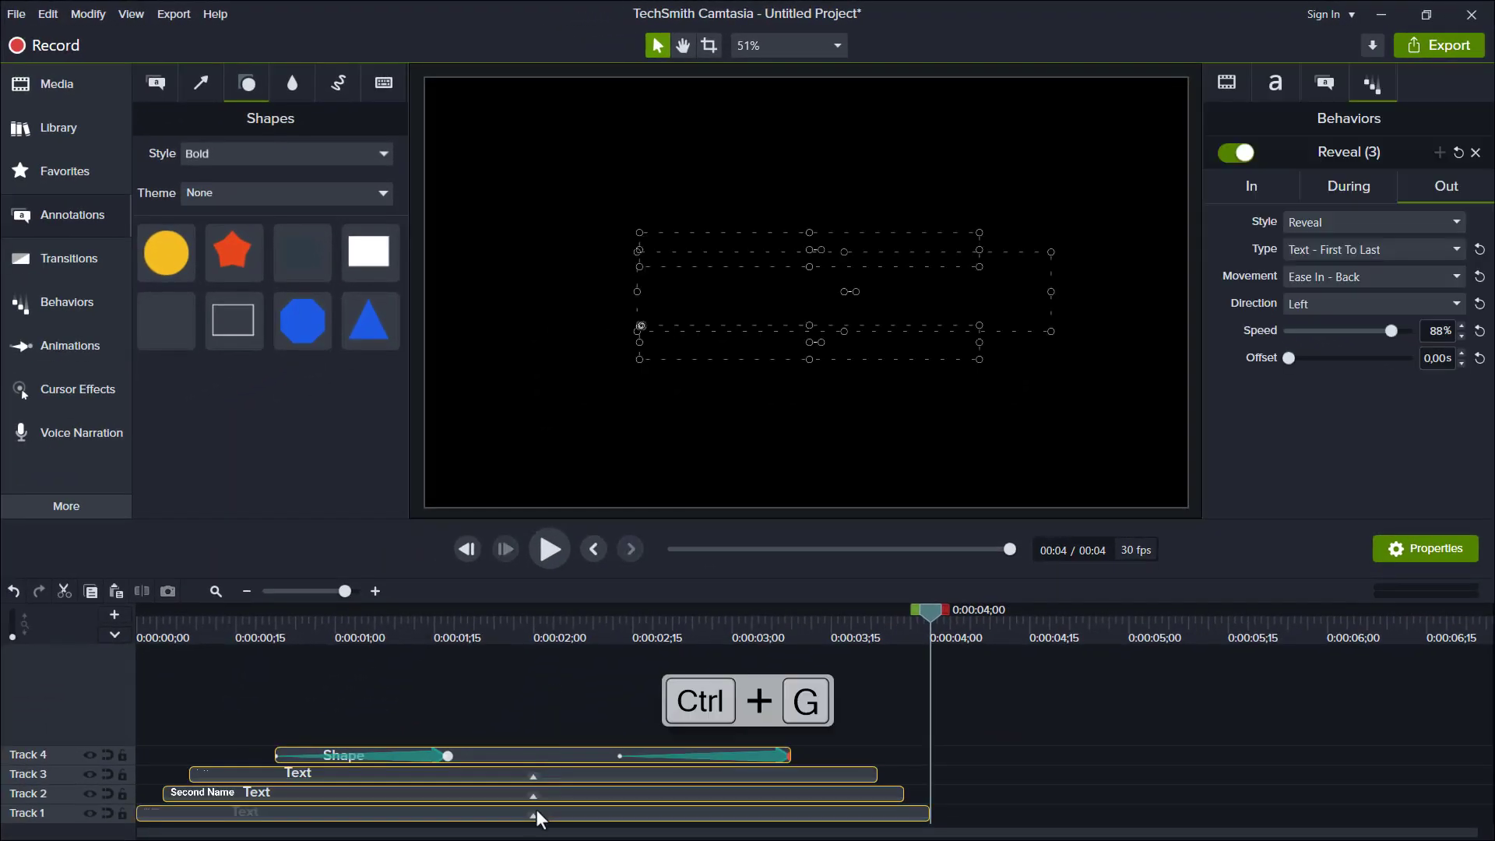
pyautogui.click(534, 627)
pyautogui.moveTo(845, 295); pyautogui.dragTo(683, 408)
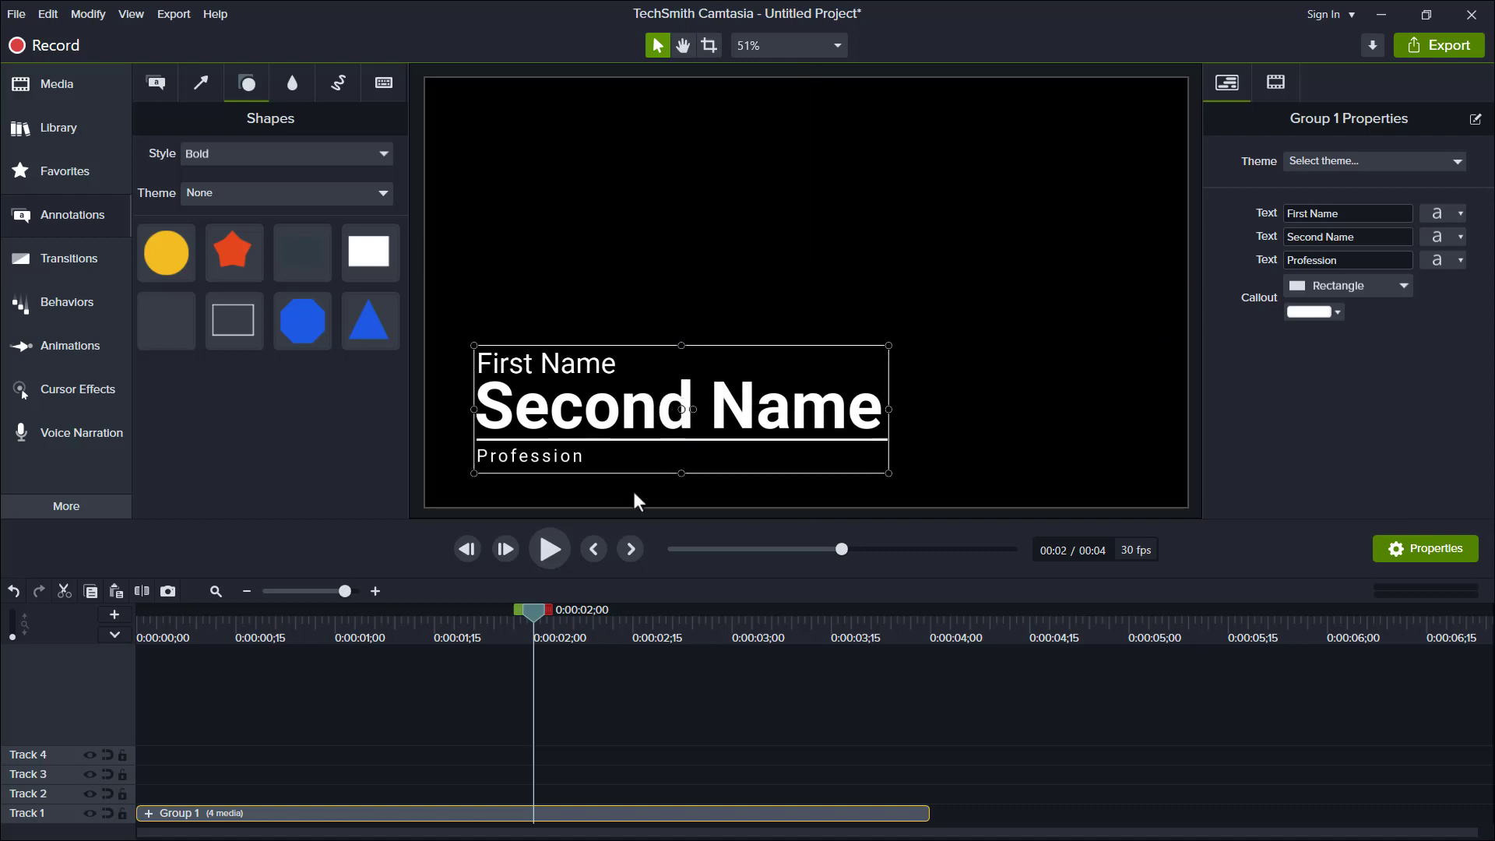
# Resize Group 1 to the canvas size and play the project from the start.
pyautogui.click(511, 699)
pyautogui.click(488, 812)
pyautogui.rightClick(488, 811)
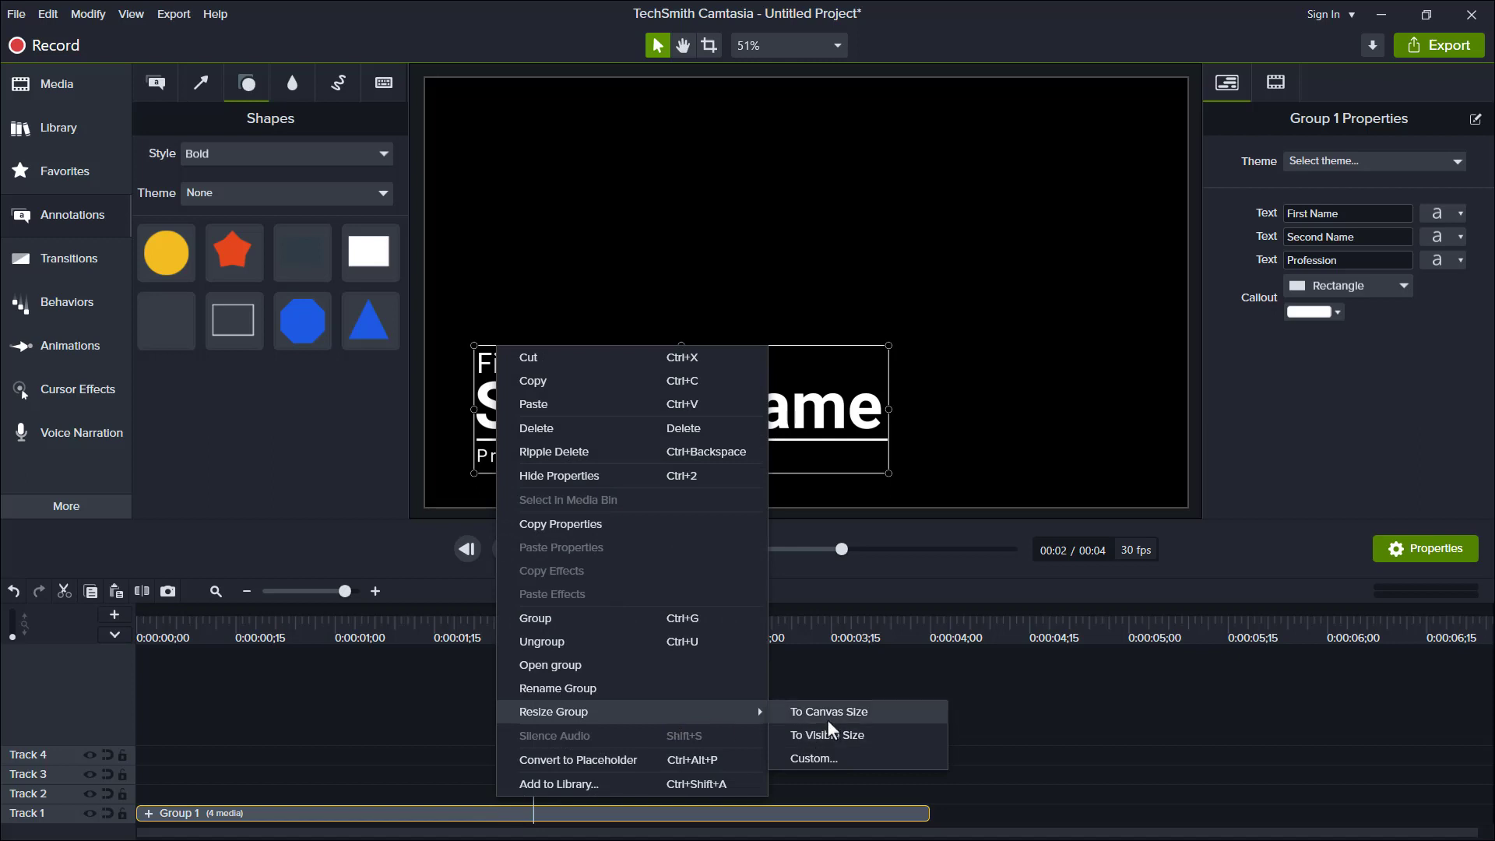
pyautogui.click(834, 715)
pyautogui.moveTo(534, 613); pyautogui.dragTo(144, 619)
pyautogui.press('space')
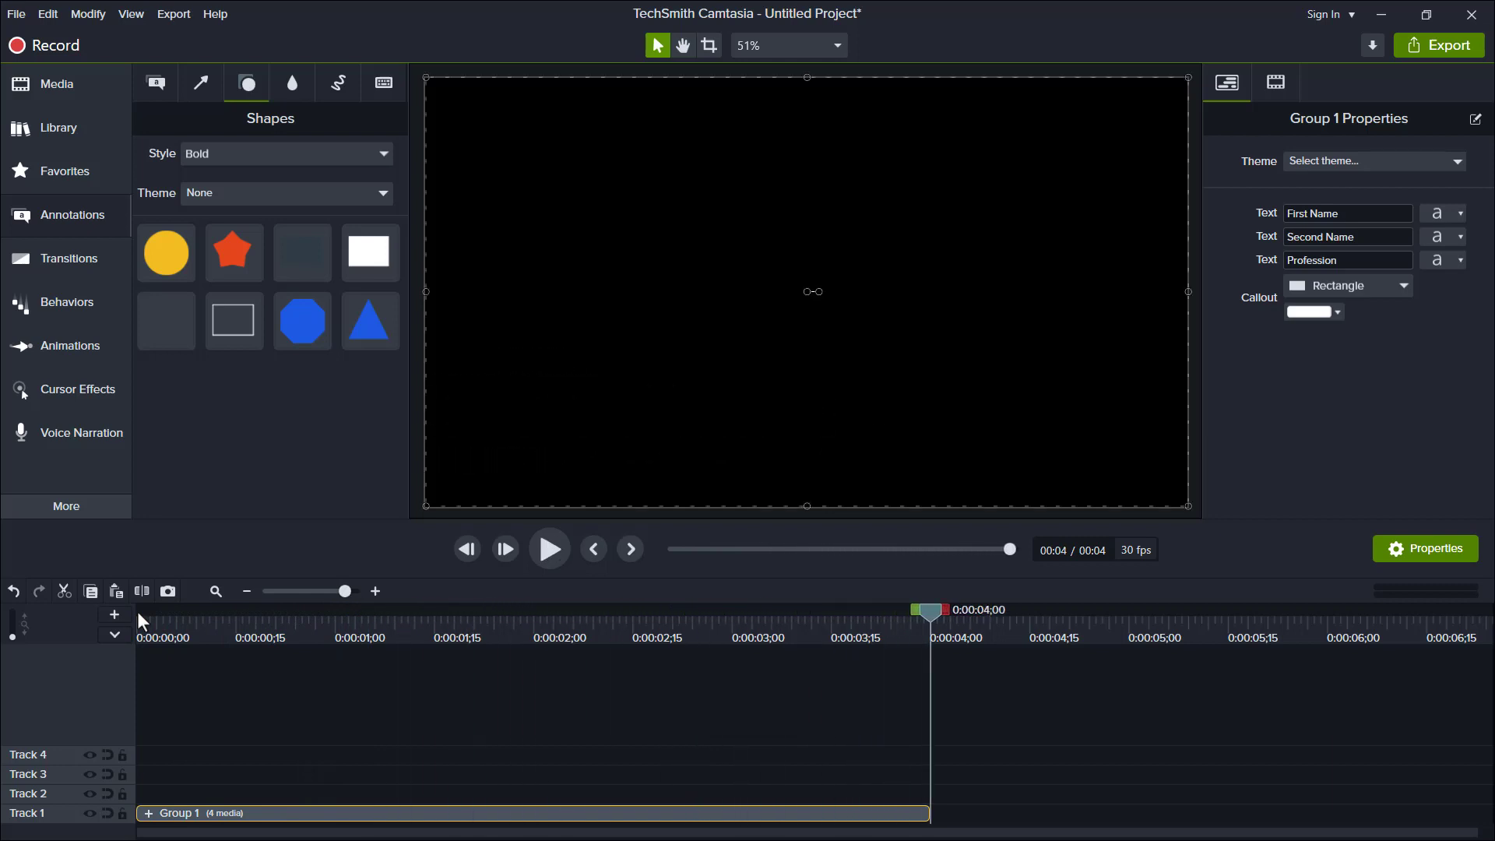
# Add the Cleaveo CLT-01 lower third at the playhead and play it over the woman video.
pyautogui.press('space')
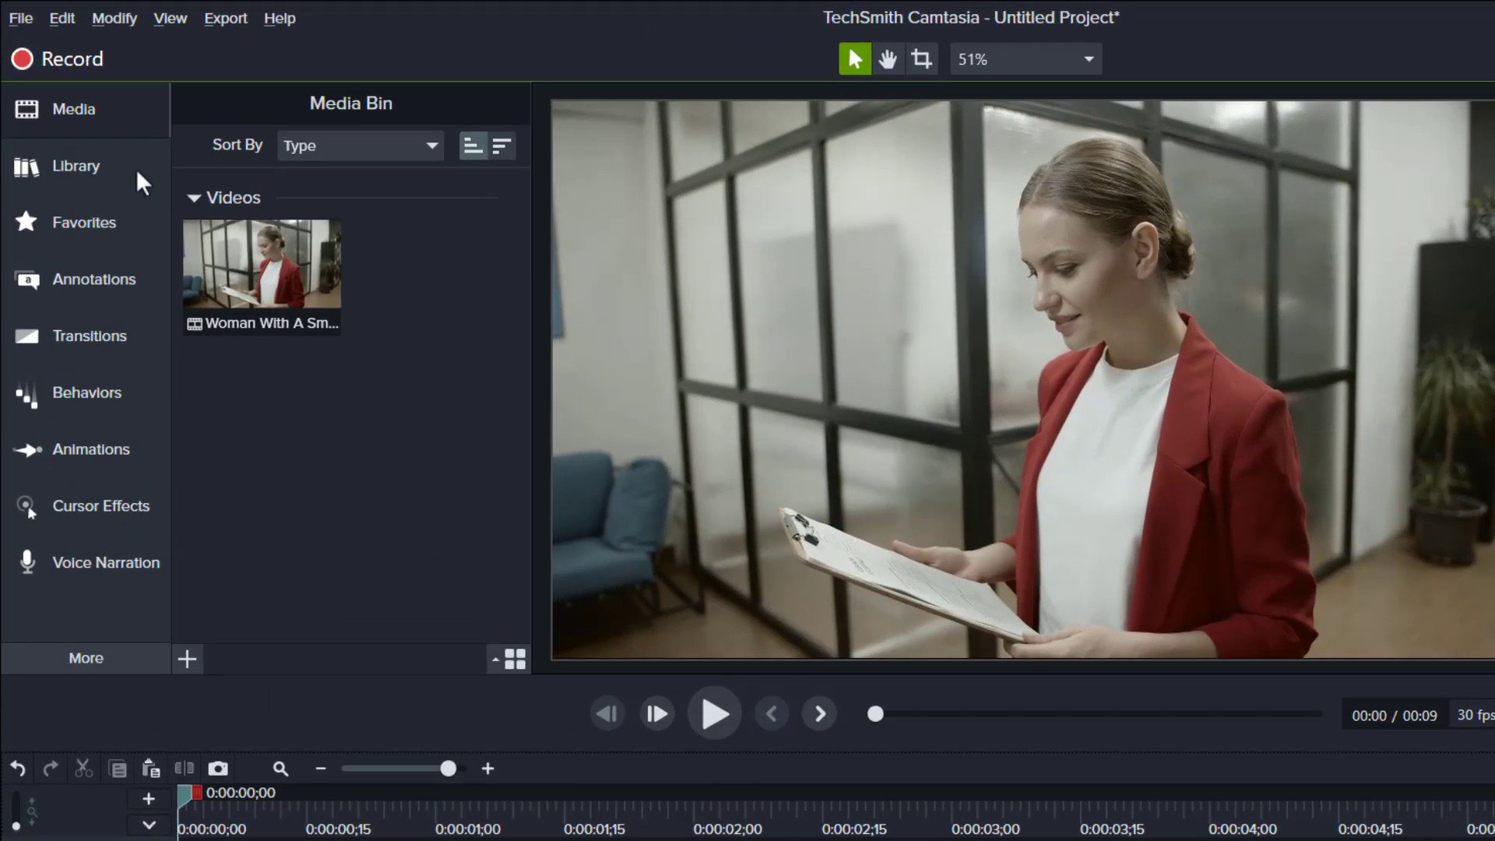
pyautogui.click(139, 167)
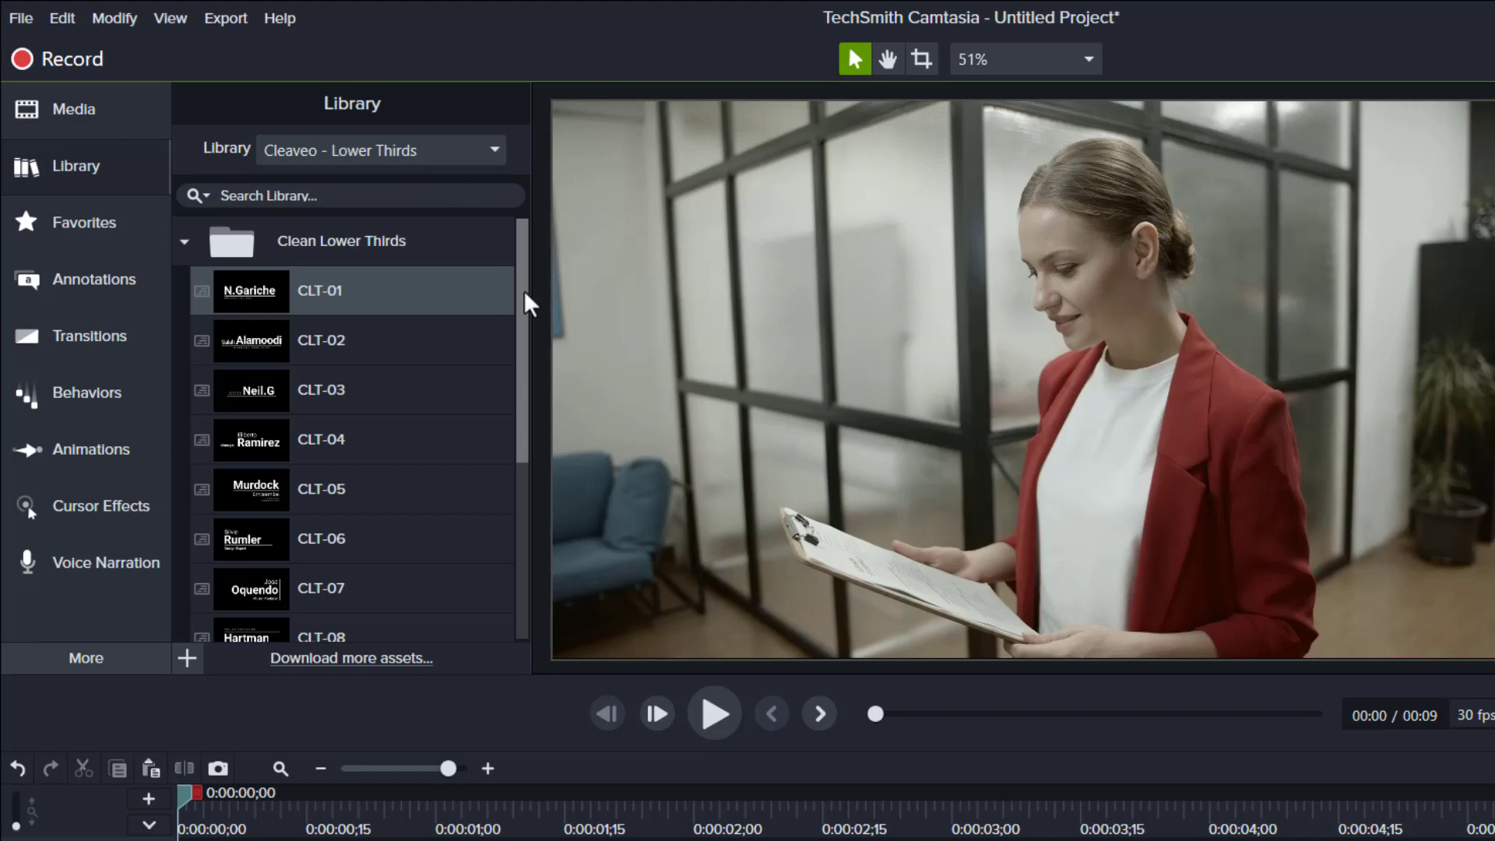
pyautogui.moveTo(525, 292)
pyautogui.mouseDown()
pyautogui.moveTo(521, 468)
pyautogui.moveTo(524, 278)
pyautogui.mouseUp()
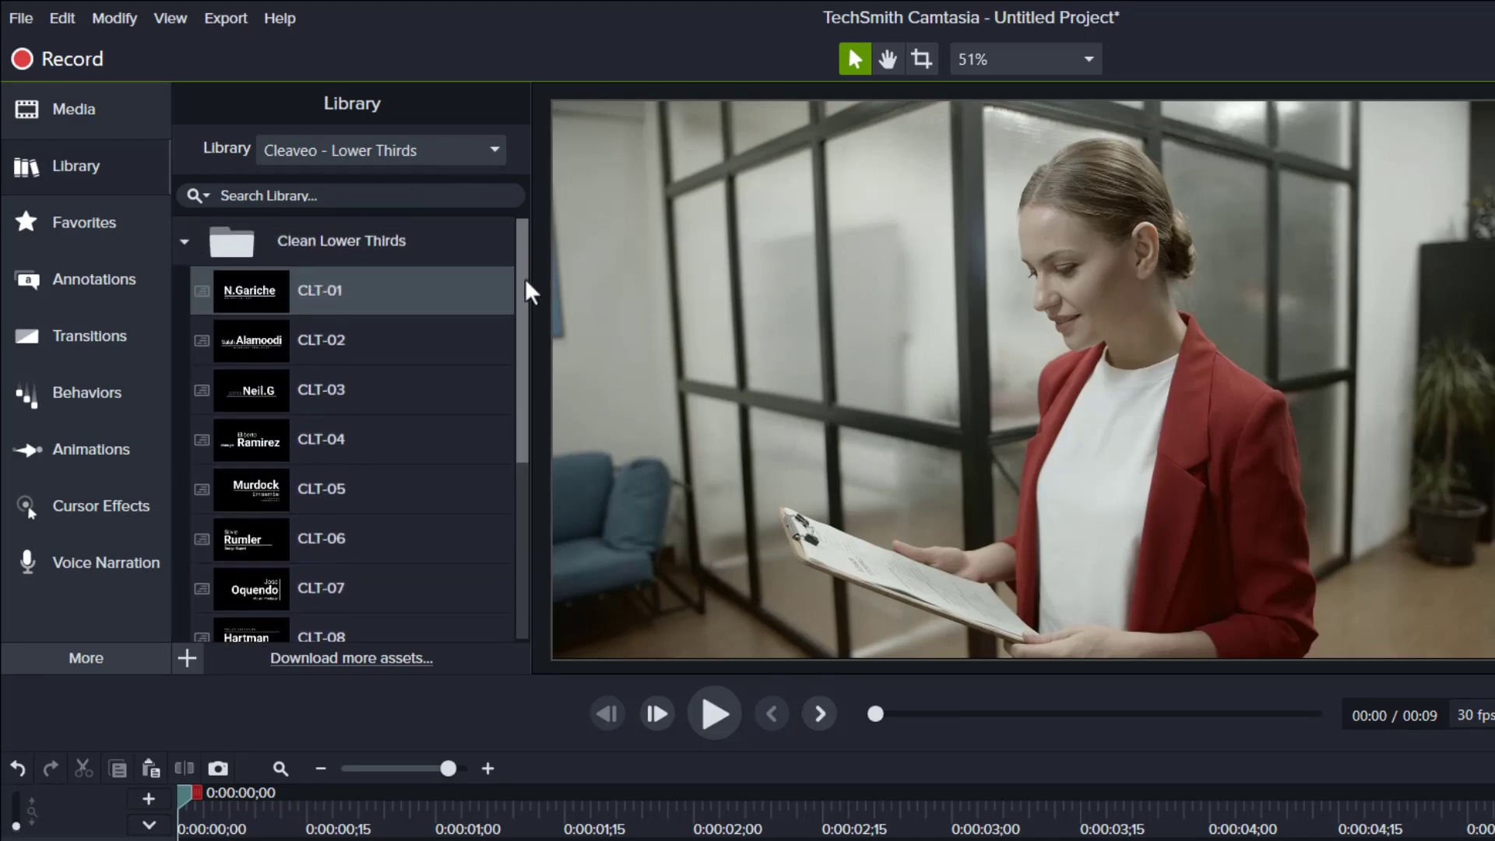
pyautogui.rightClick(404, 291)
pyautogui.click(478, 320)
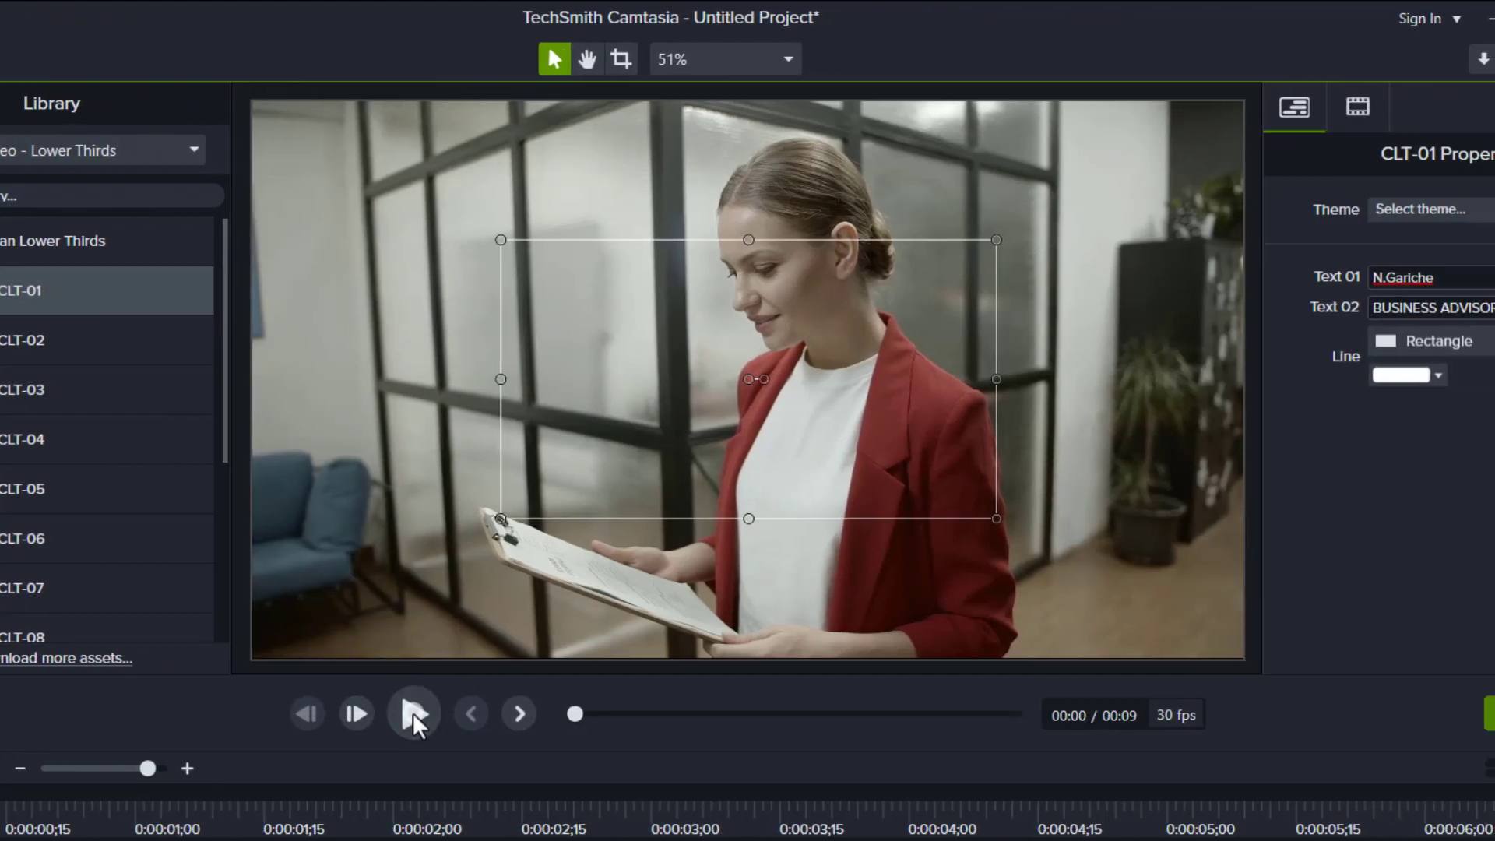
pyautogui.click(714, 713)
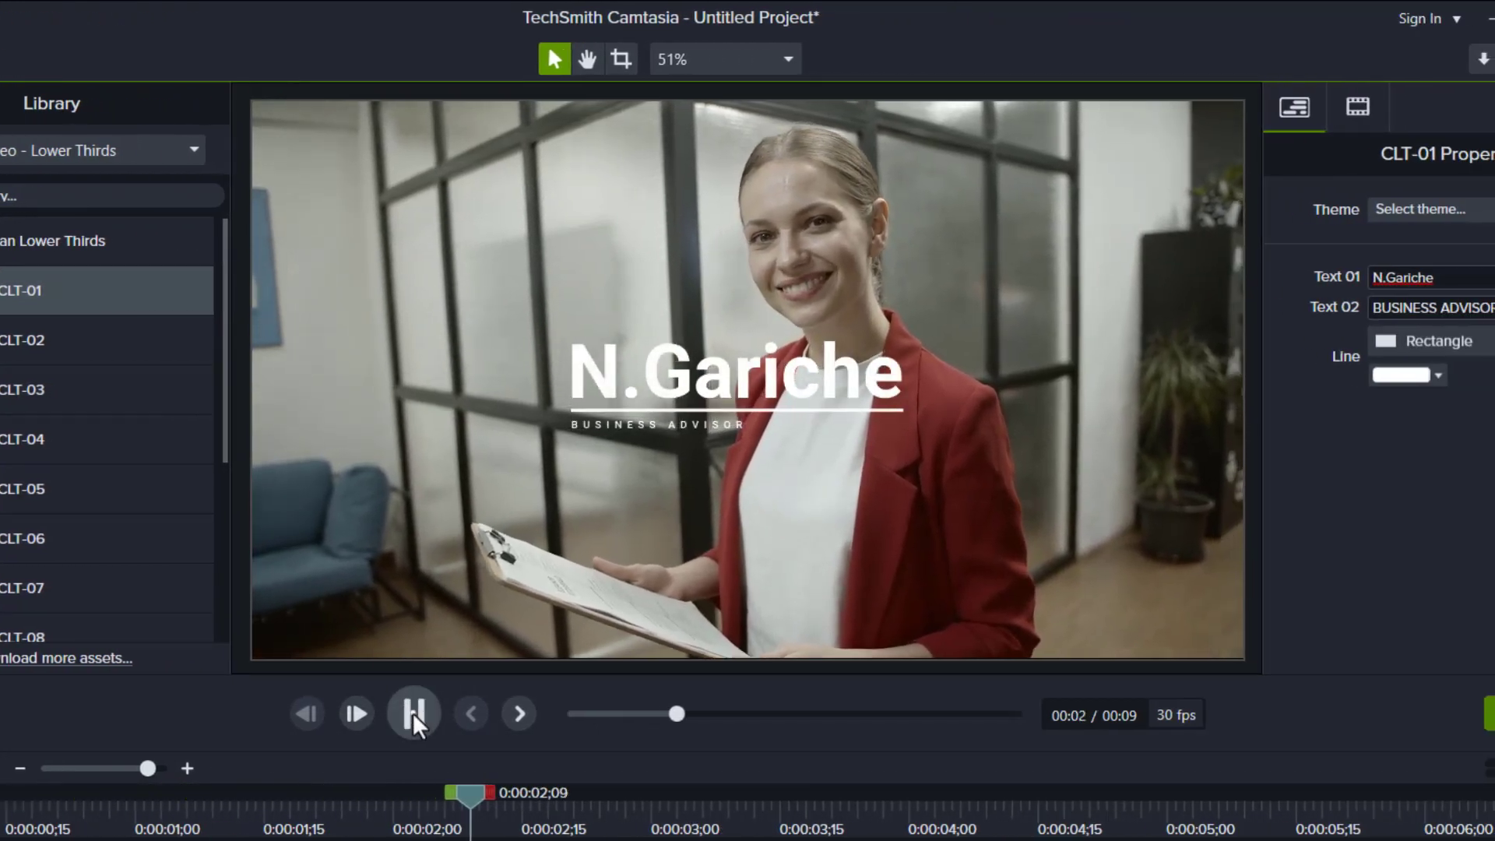
# Pause playback, try another line colour, and set the CLT-01 line back to white.
pyautogui.click(413, 712)
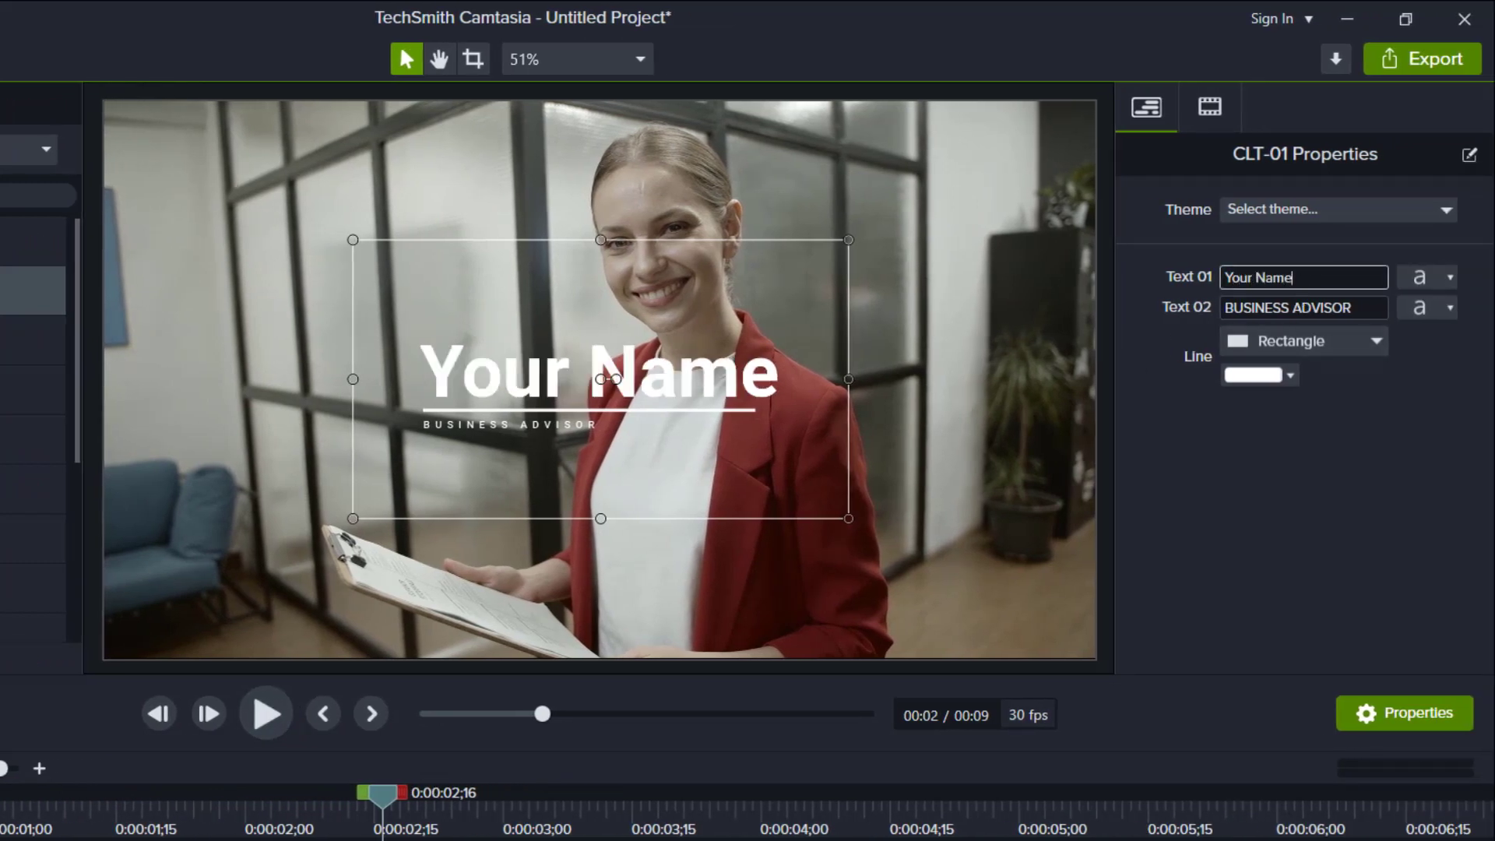
pyautogui.click(1290, 375)
pyautogui.moveTo(1352, 494); pyautogui.dragTo(1352, 517)
pyautogui.click(1152, 451)
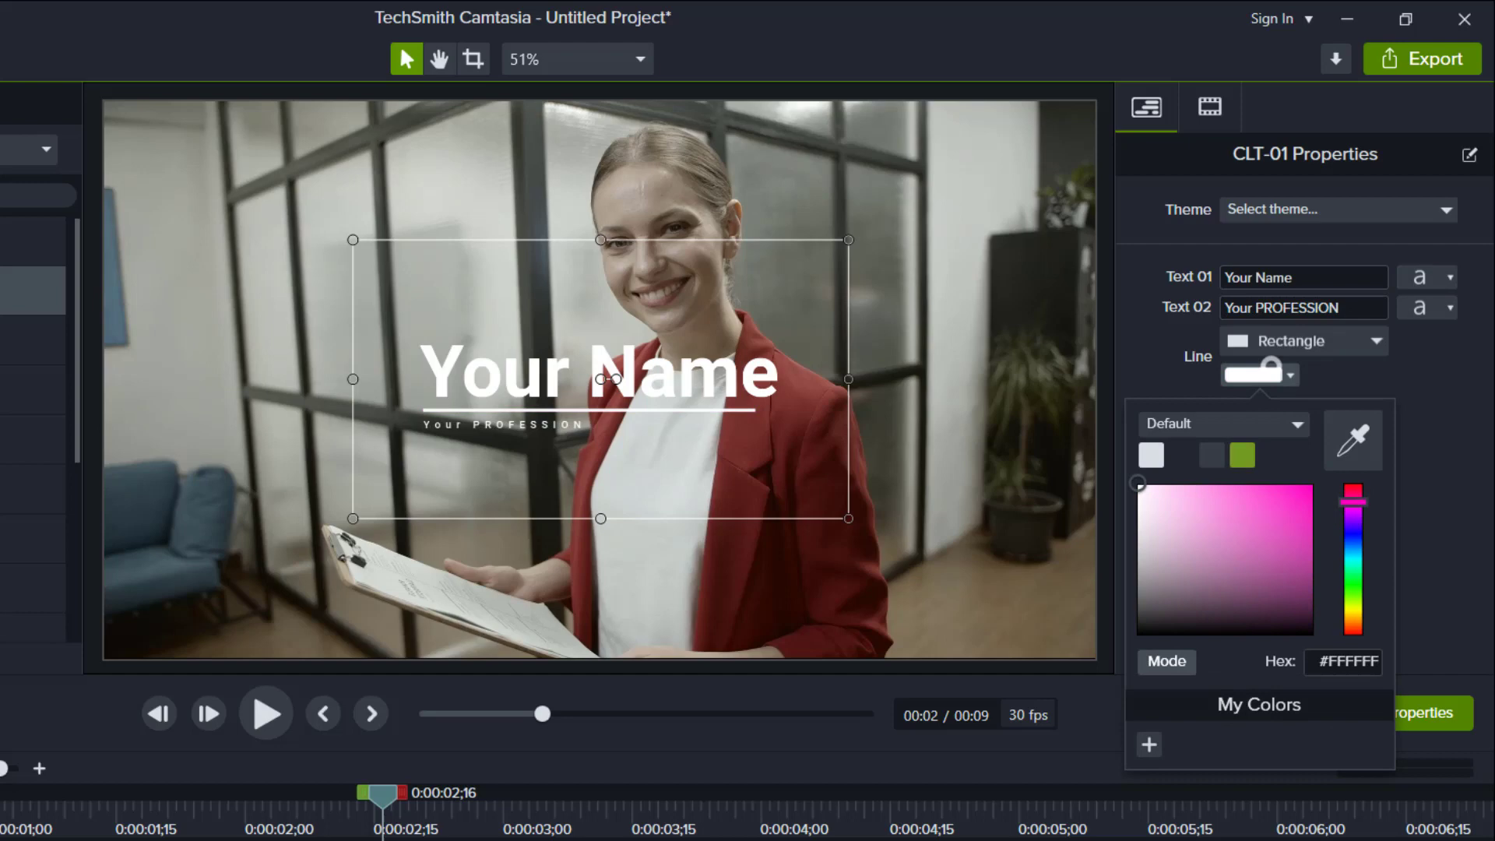
pyautogui.click(1168, 381)
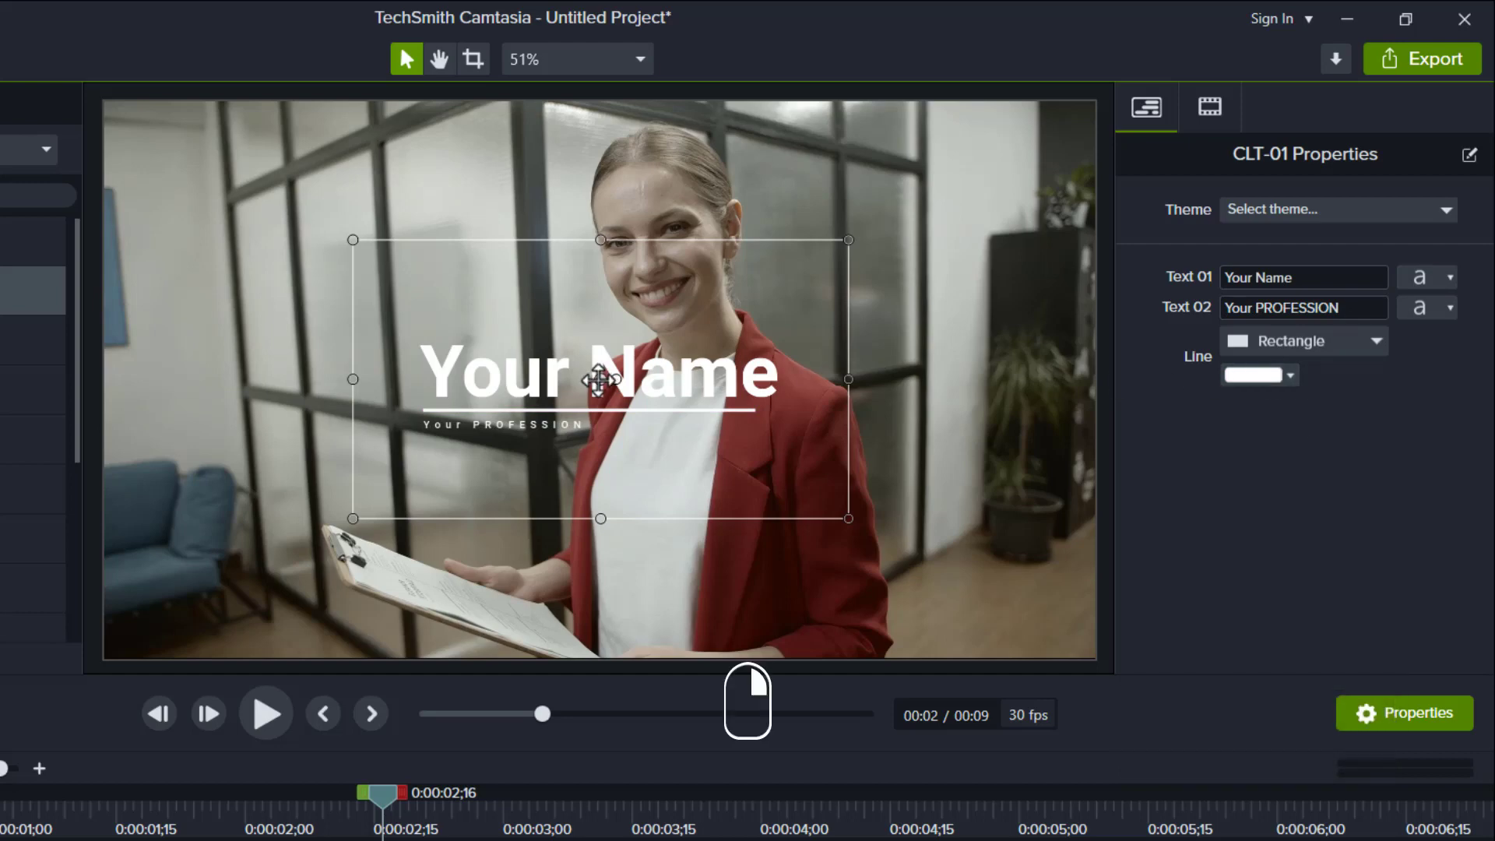
# Apply Resize Group to the CLT-01 lower third.
pyautogui.rightClick(598, 379)
pyautogui.moveTo(814, 773)
pyautogui.click(936, 776)
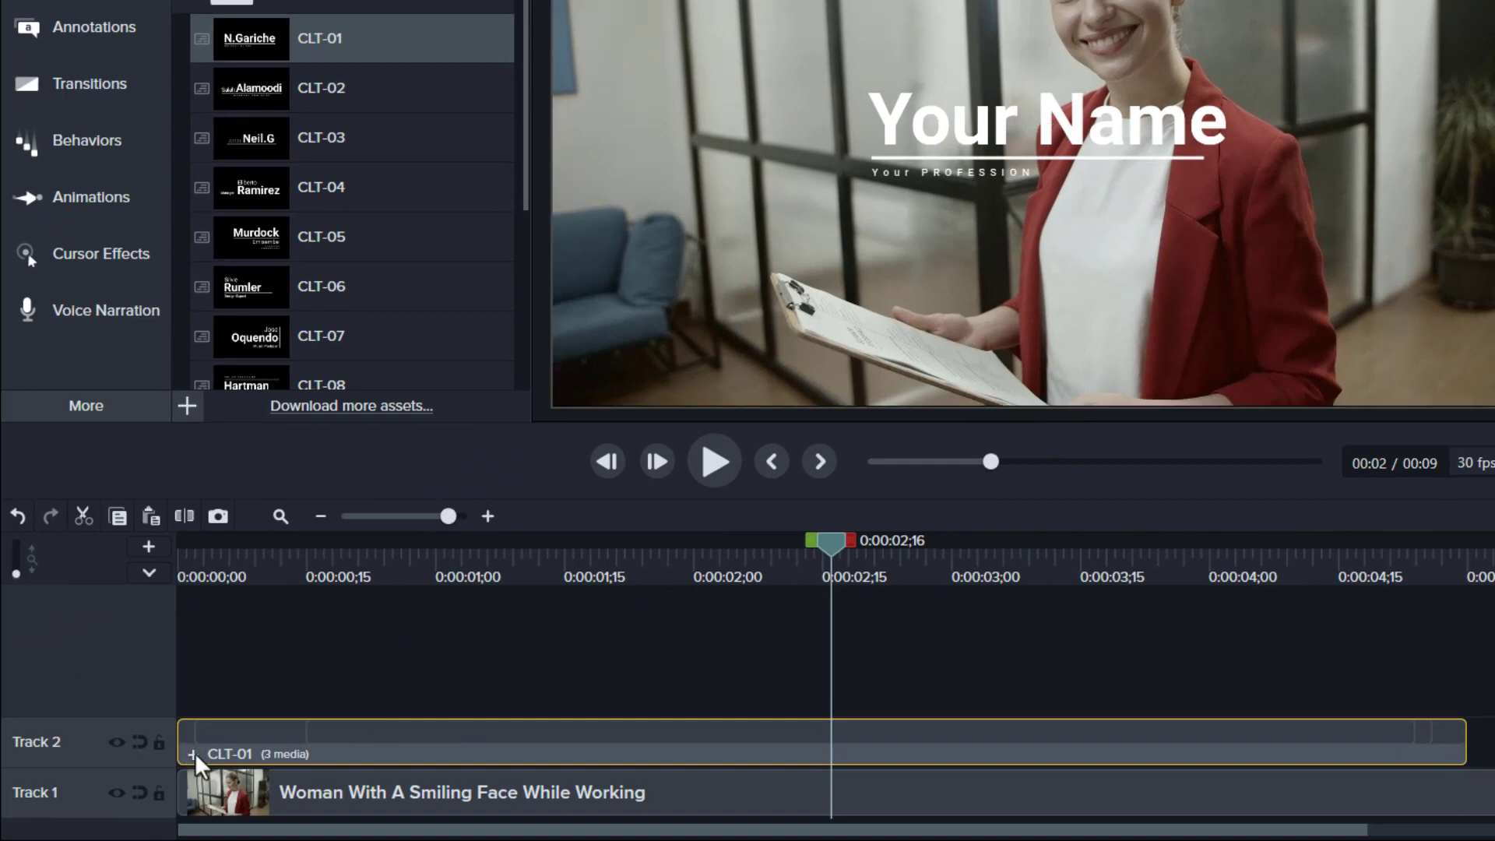
# Open the CLT-01 group, view the canvas at 100% zoom, and replay the title animation.
pyautogui.click(0, 840)
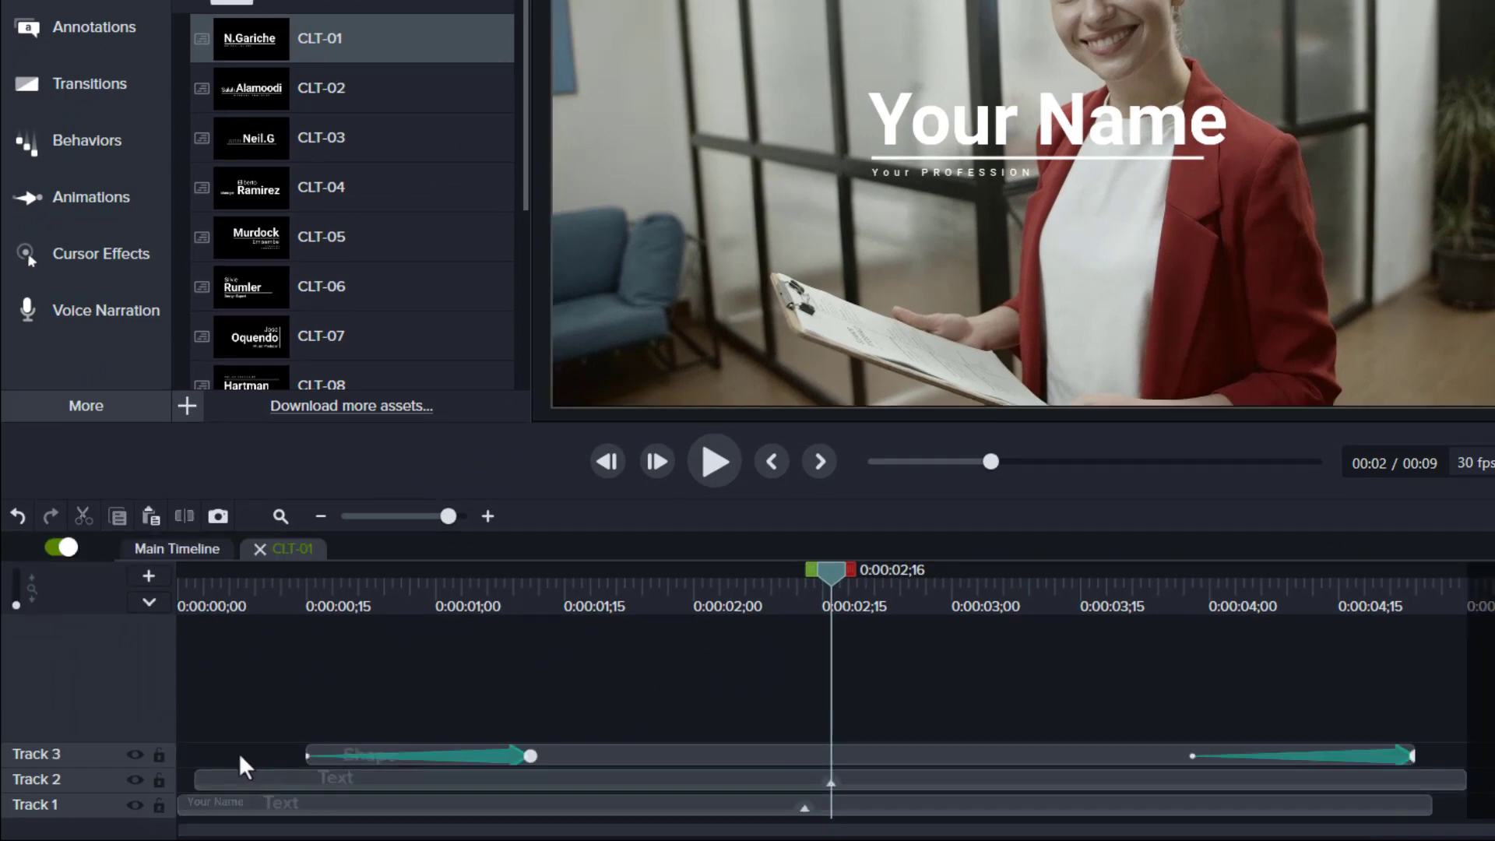
pyautogui.click(626, 755)
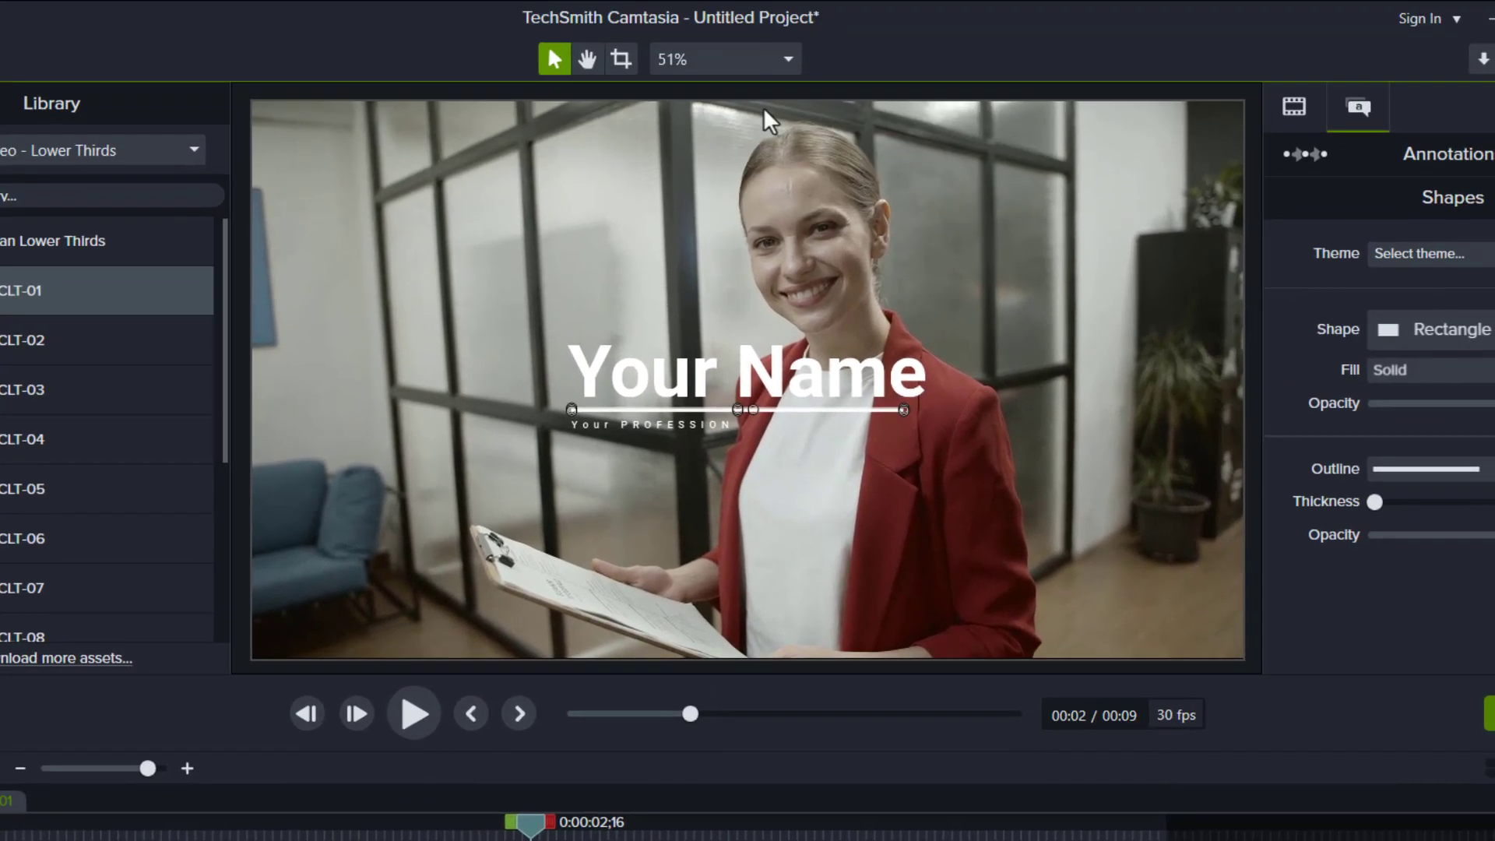
pyautogui.click(1084, 0)
pyautogui.click(742, 222)
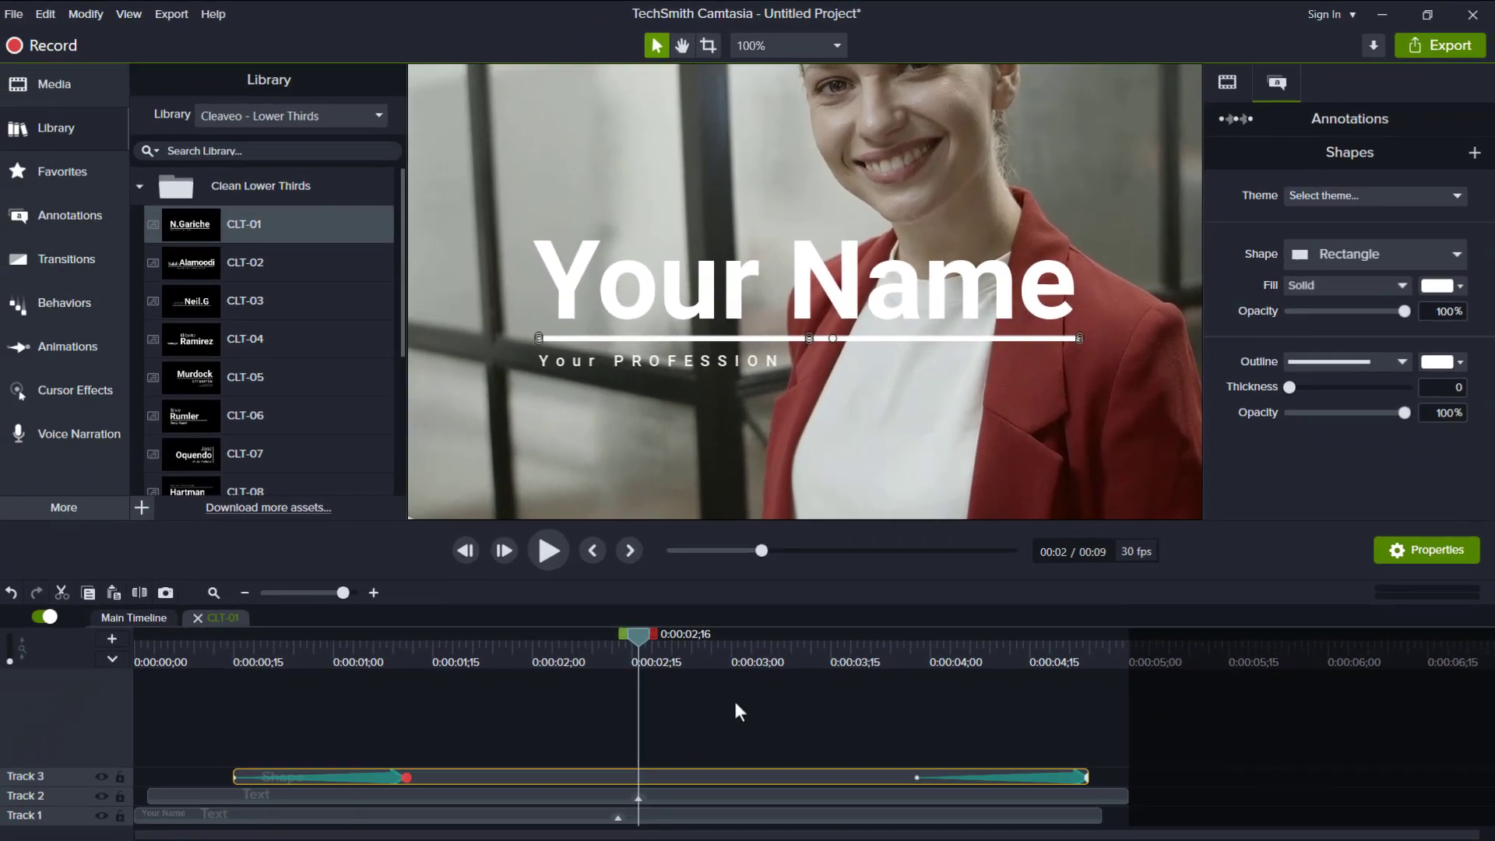
pyautogui.click(654, 840)
pyautogui.moveTo(640, 632); pyautogui.dragTo(147, 674)
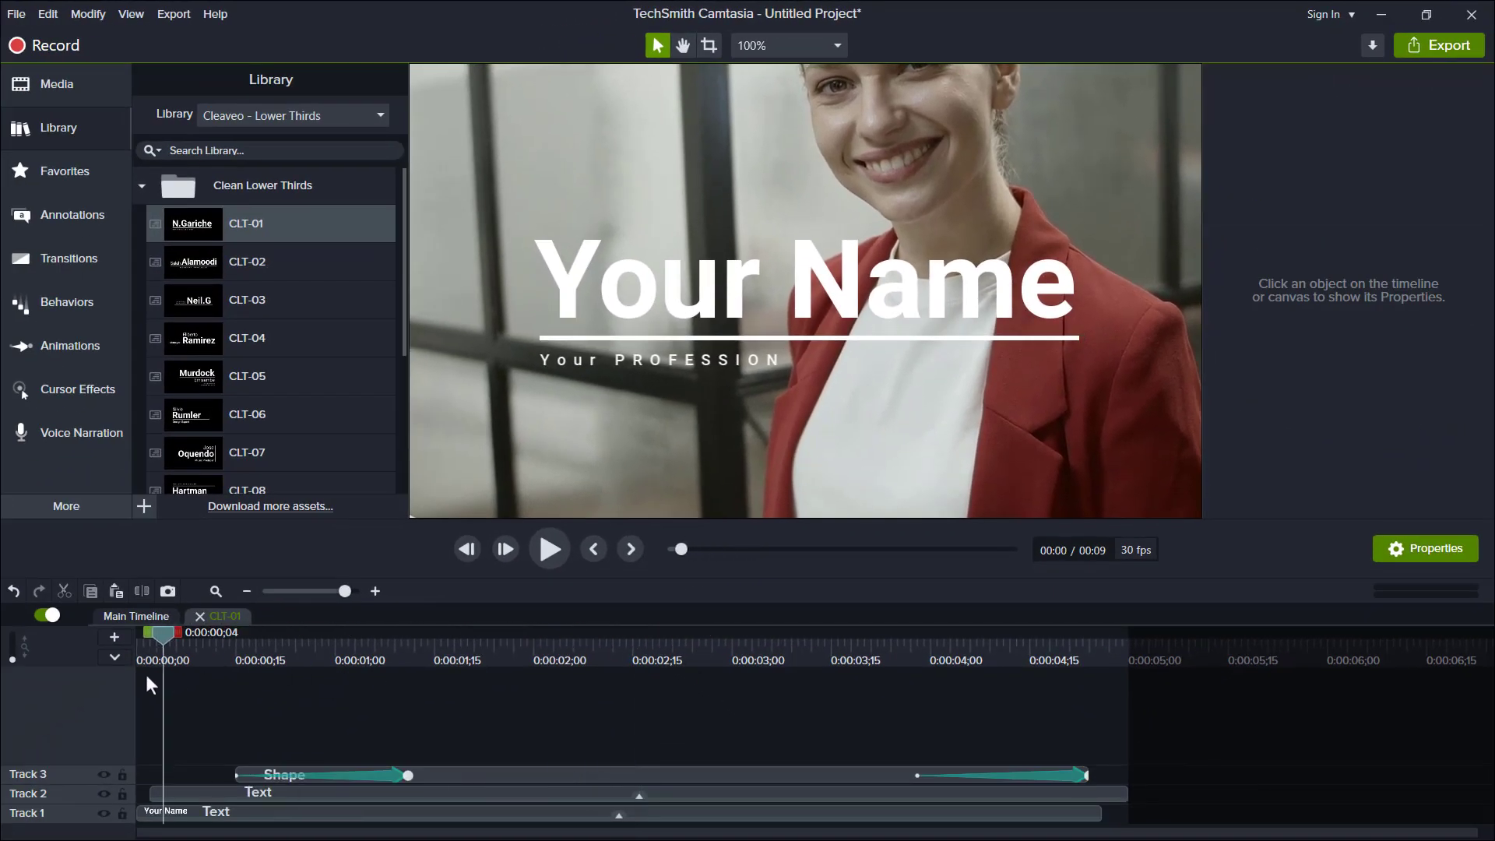
pyautogui.click(559, 546)
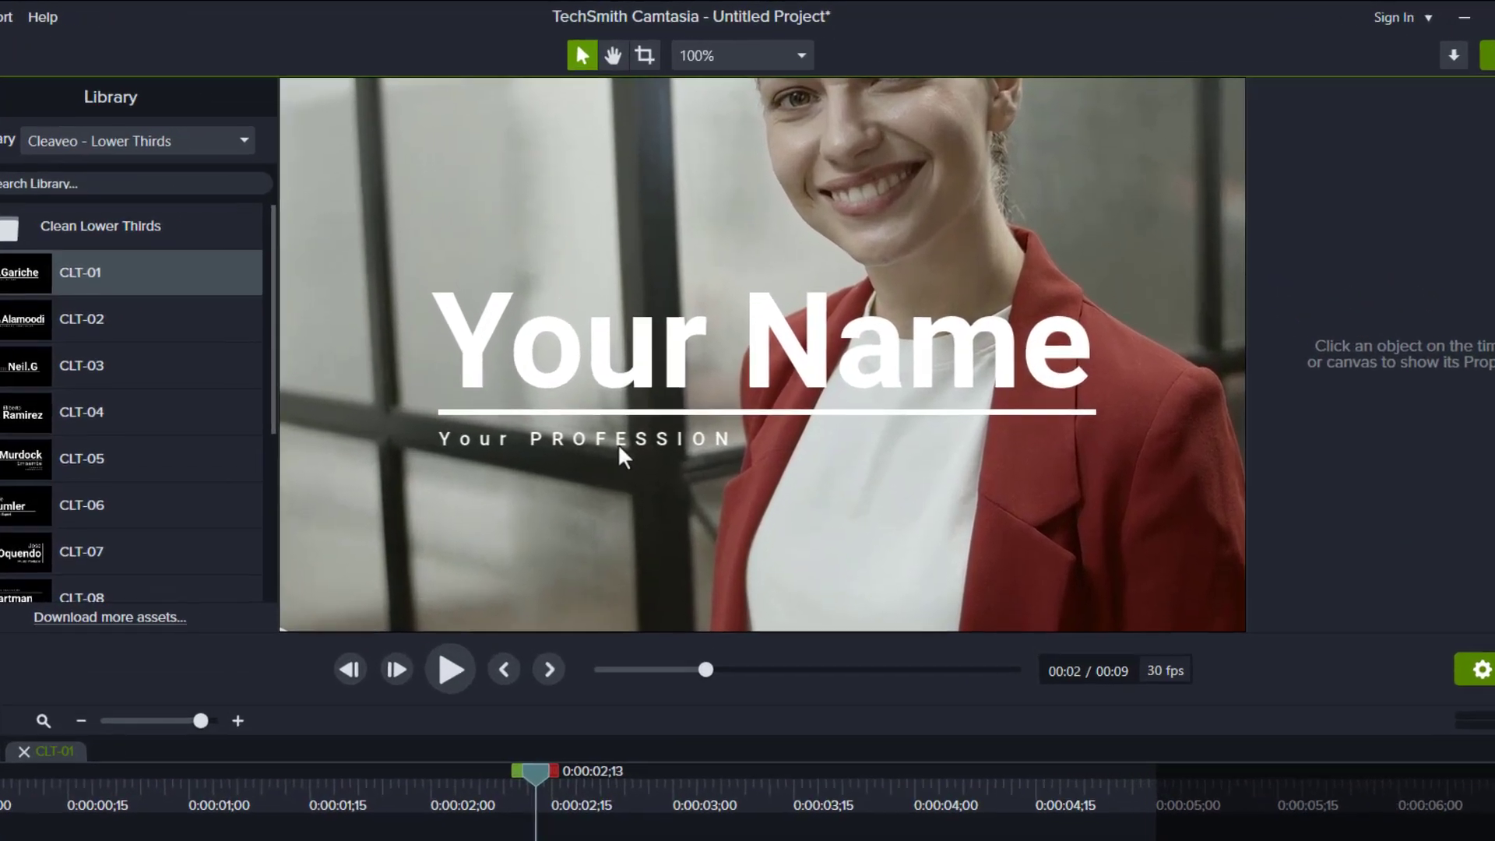
# Set the Your PROFESSION text to size 28 with H. Spacing about 0,33.
pyautogui.click(688, 364)
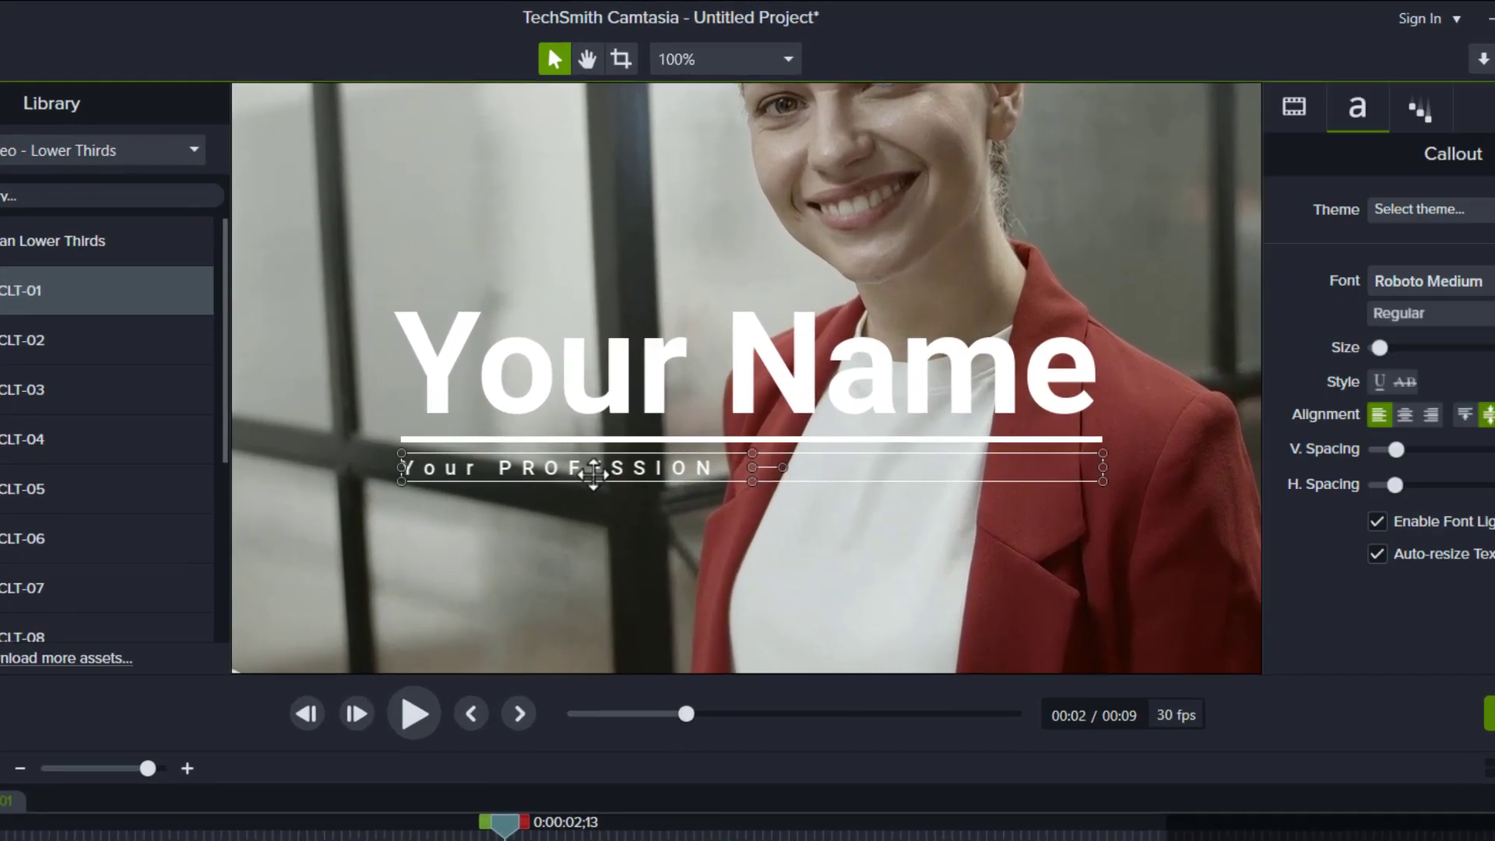
pyautogui.moveTo(750, 481); pyautogui.dragTo(751, 490)
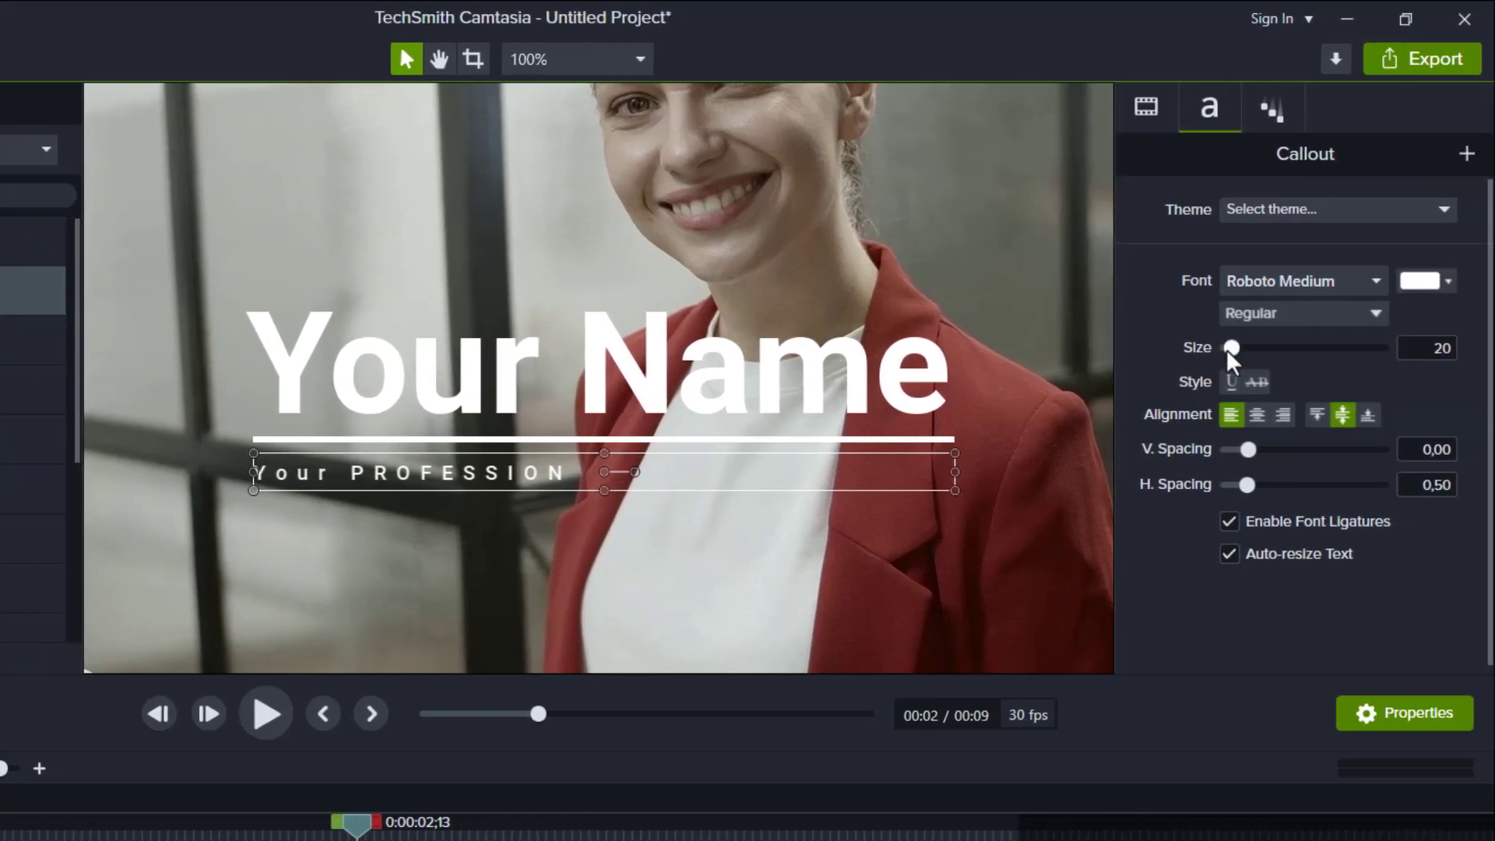
pyautogui.moveTo(1227, 348); pyautogui.dragTo(1232, 349)
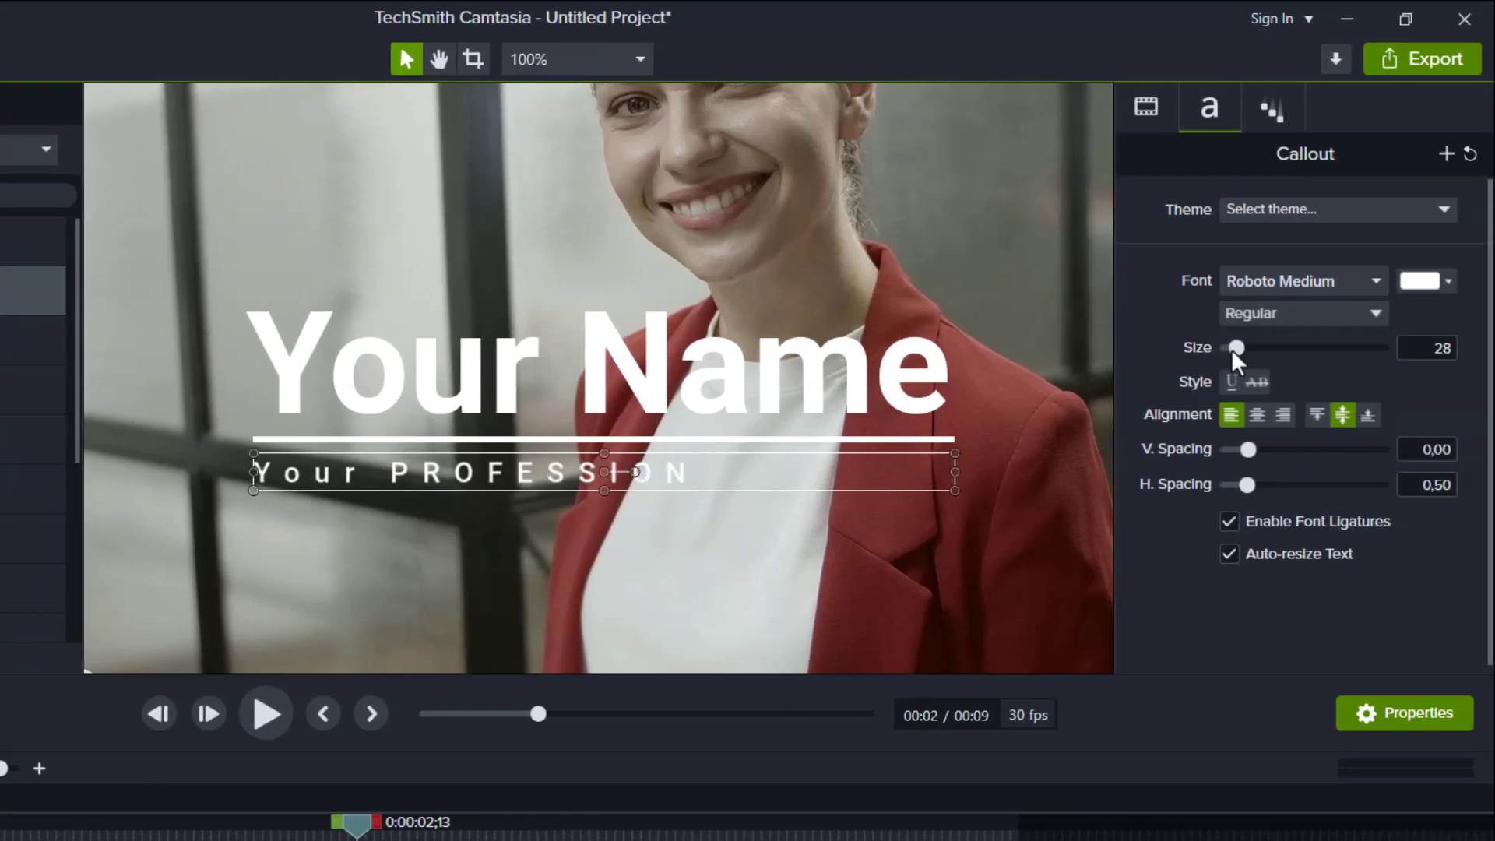
pyautogui.moveTo(1244, 485)
pyautogui.mouseDown()
pyautogui.moveTo(1232, 484)
pyautogui.moveTo(1250, 484)
pyautogui.mouseUp()
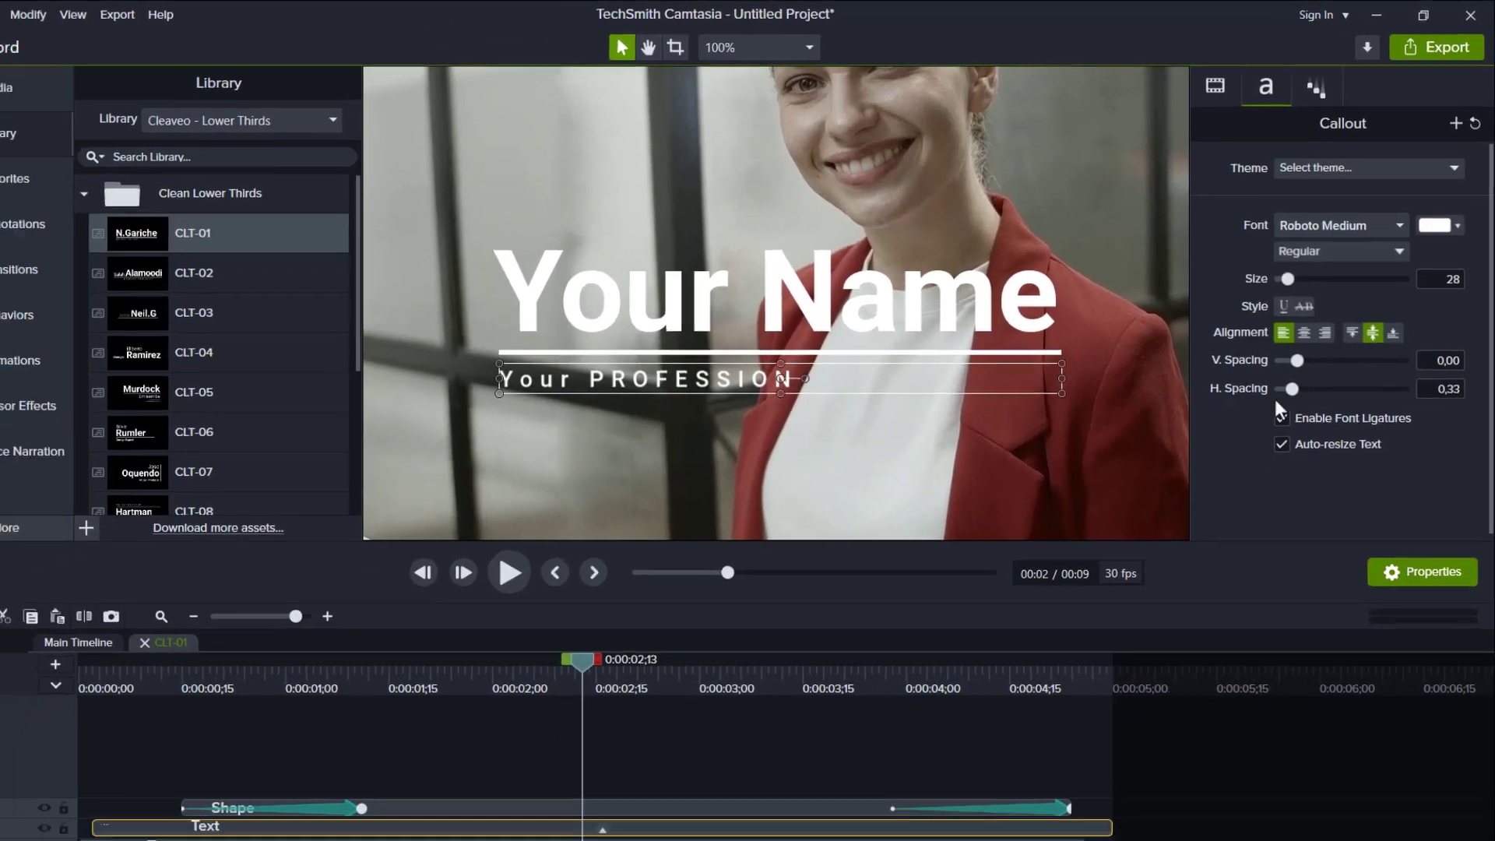
# Set the canvas zoom to Fit and return to the Main Timeline.
pyautogui.click(754, 720)
pyautogui.click(833, 45)
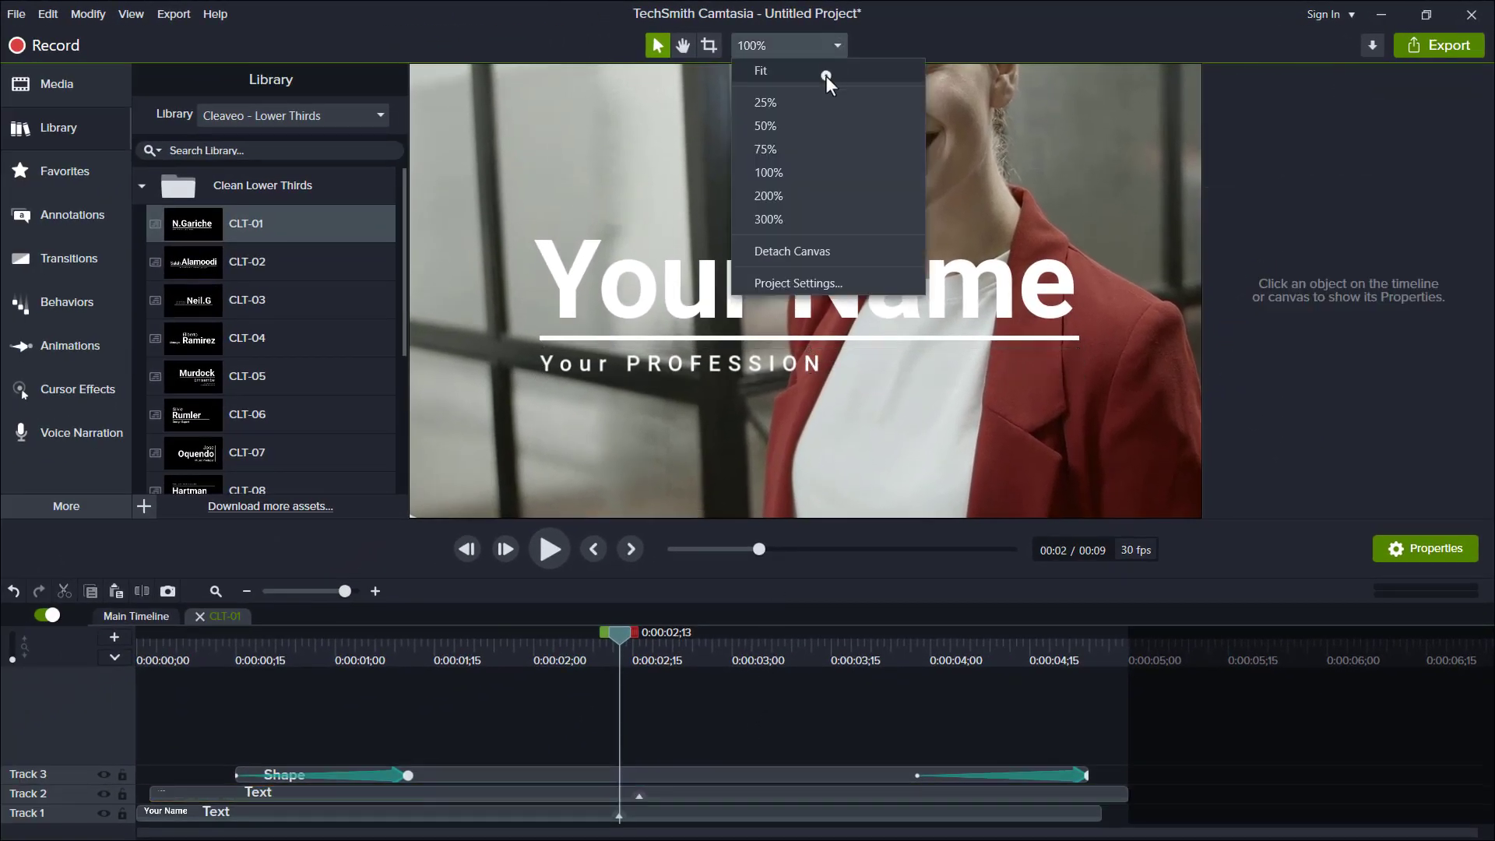
pyautogui.click(825, 76)
pyautogui.click(136, 616)
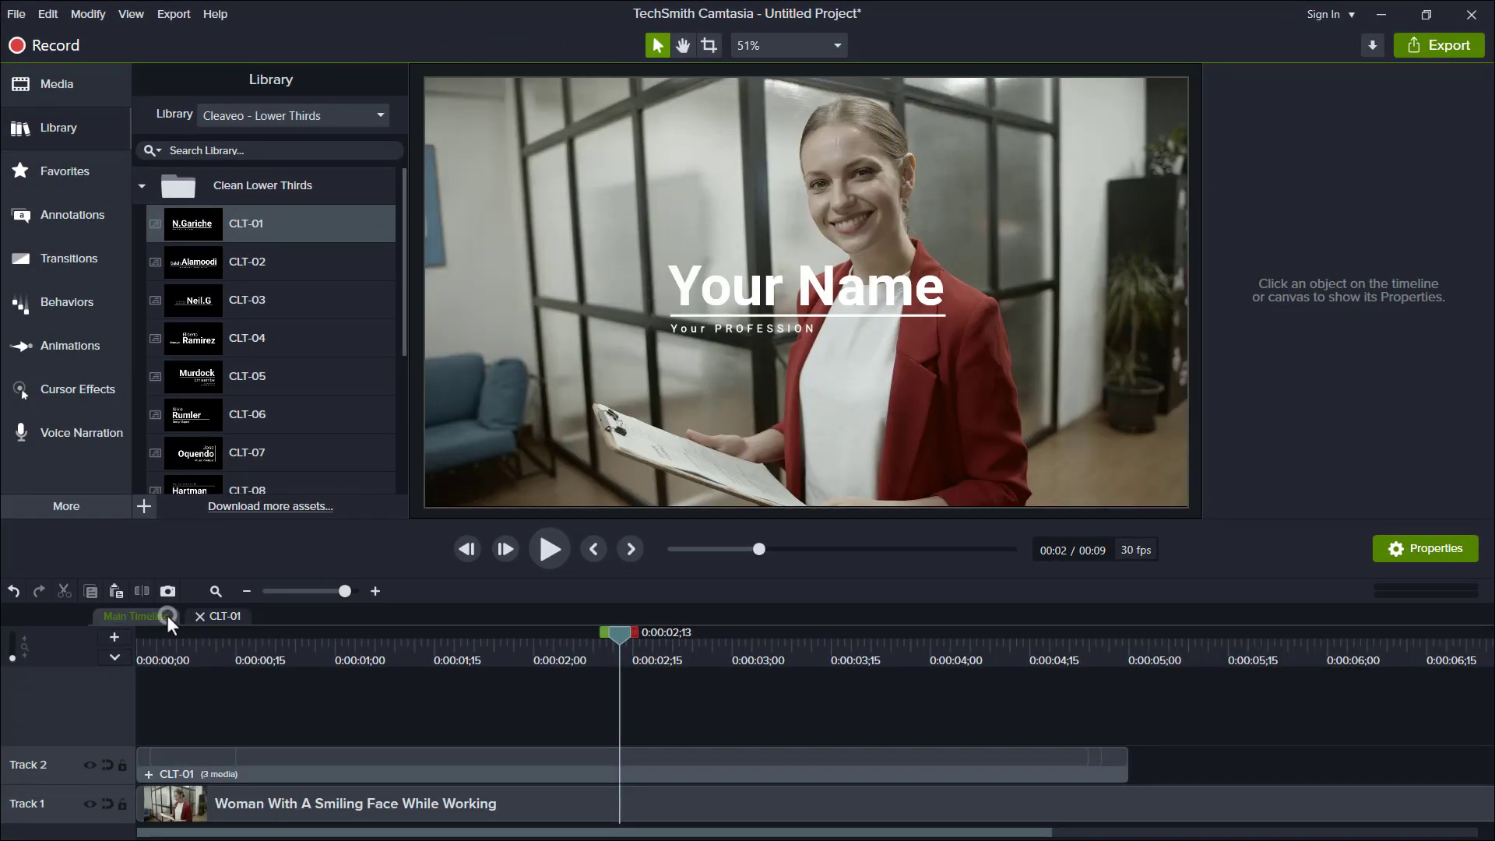
# Drag the CLT-01 group to the lower left of the video and apply Resize Group.
pyautogui.click(434, 765)
pyautogui.moveTo(809, 293); pyautogui.dragTo(626, 400)
pyautogui.rightClick(627, 402)
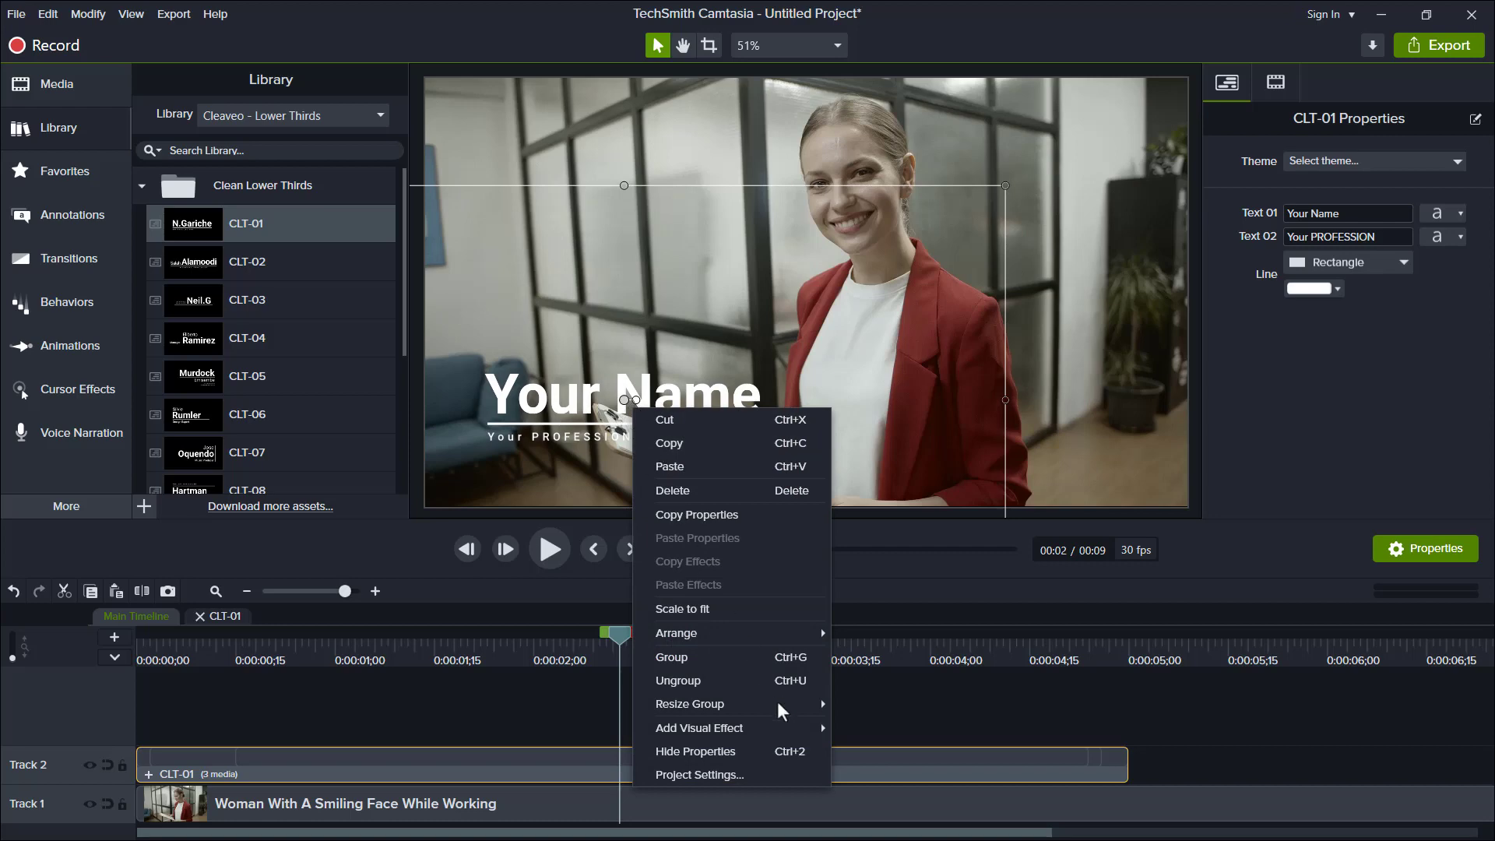
pyautogui.moveTo(781, 711)
pyautogui.click(867, 701)
pyautogui.click(741, 728)
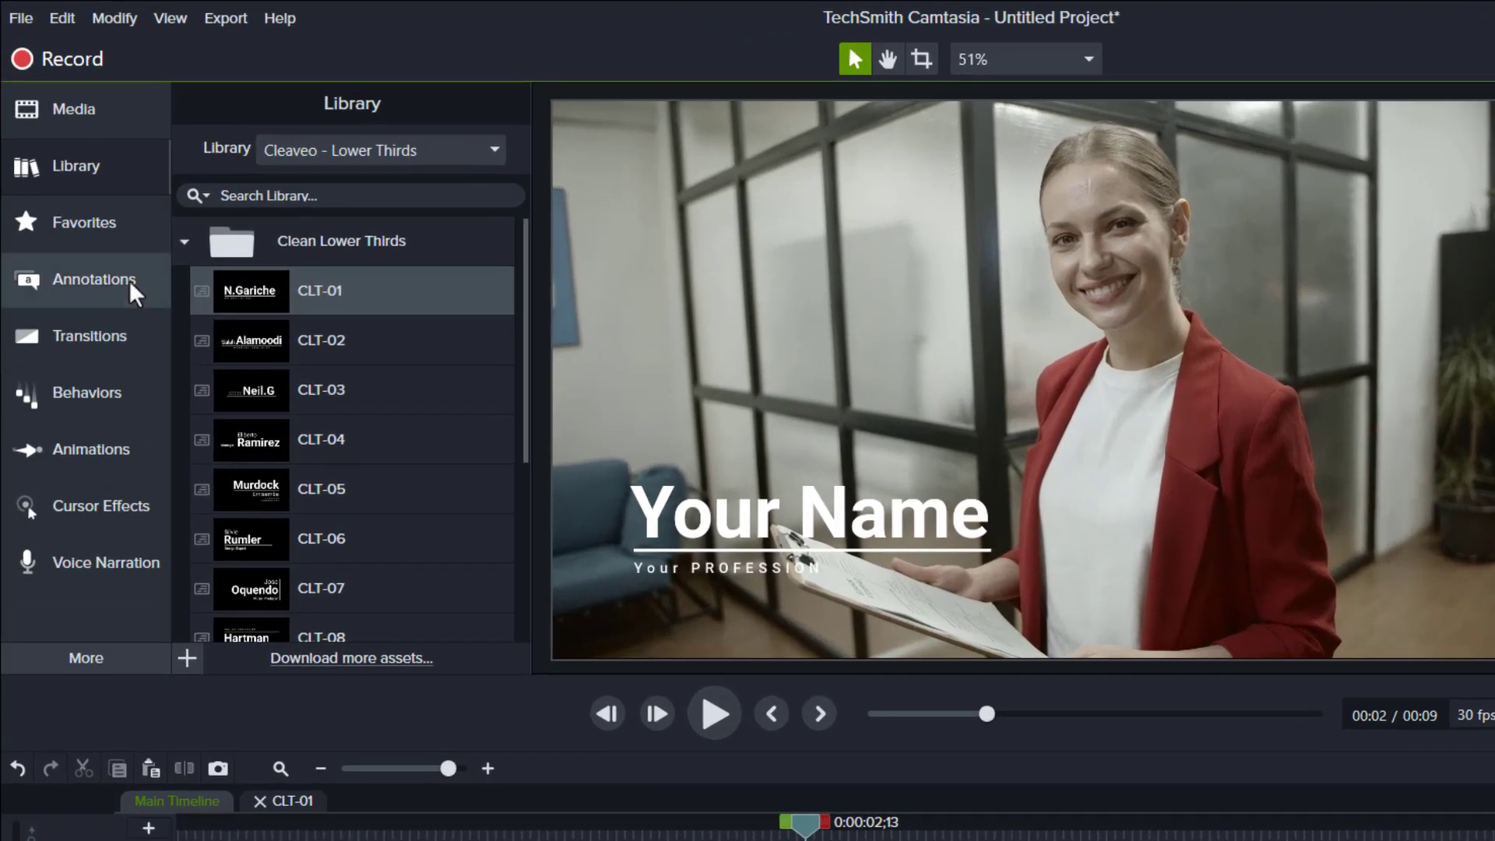
# Add a white rectangle from Shapes and stretch it to cover the whole canvas.
pyautogui.click(128, 278)
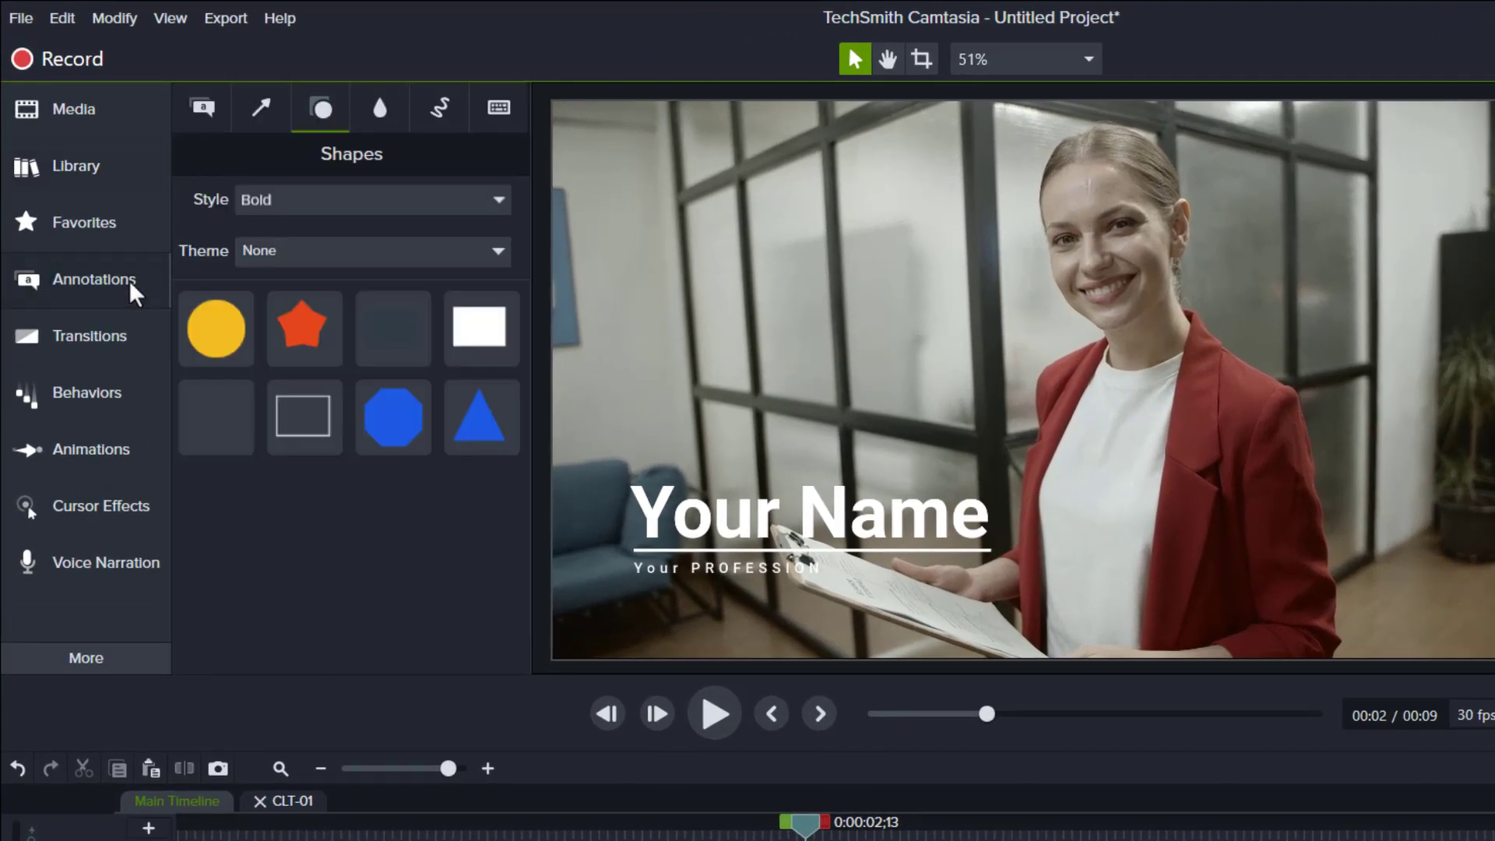
pyautogui.moveTo(491, 337); pyautogui.dragTo(679, 231)
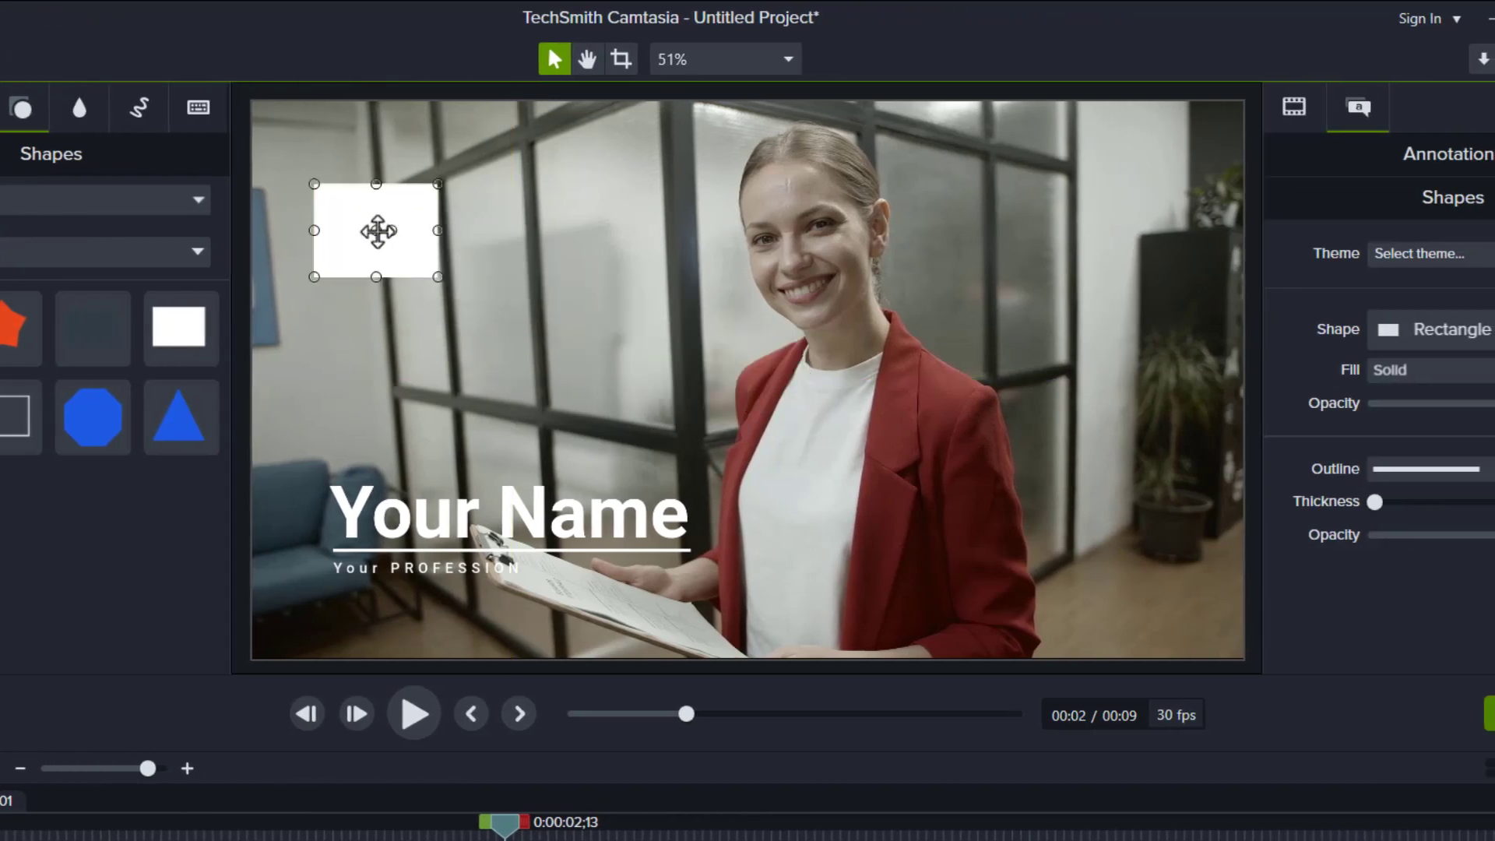
pyautogui.moveTo(378, 230); pyautogui.dragTo(316, 150)
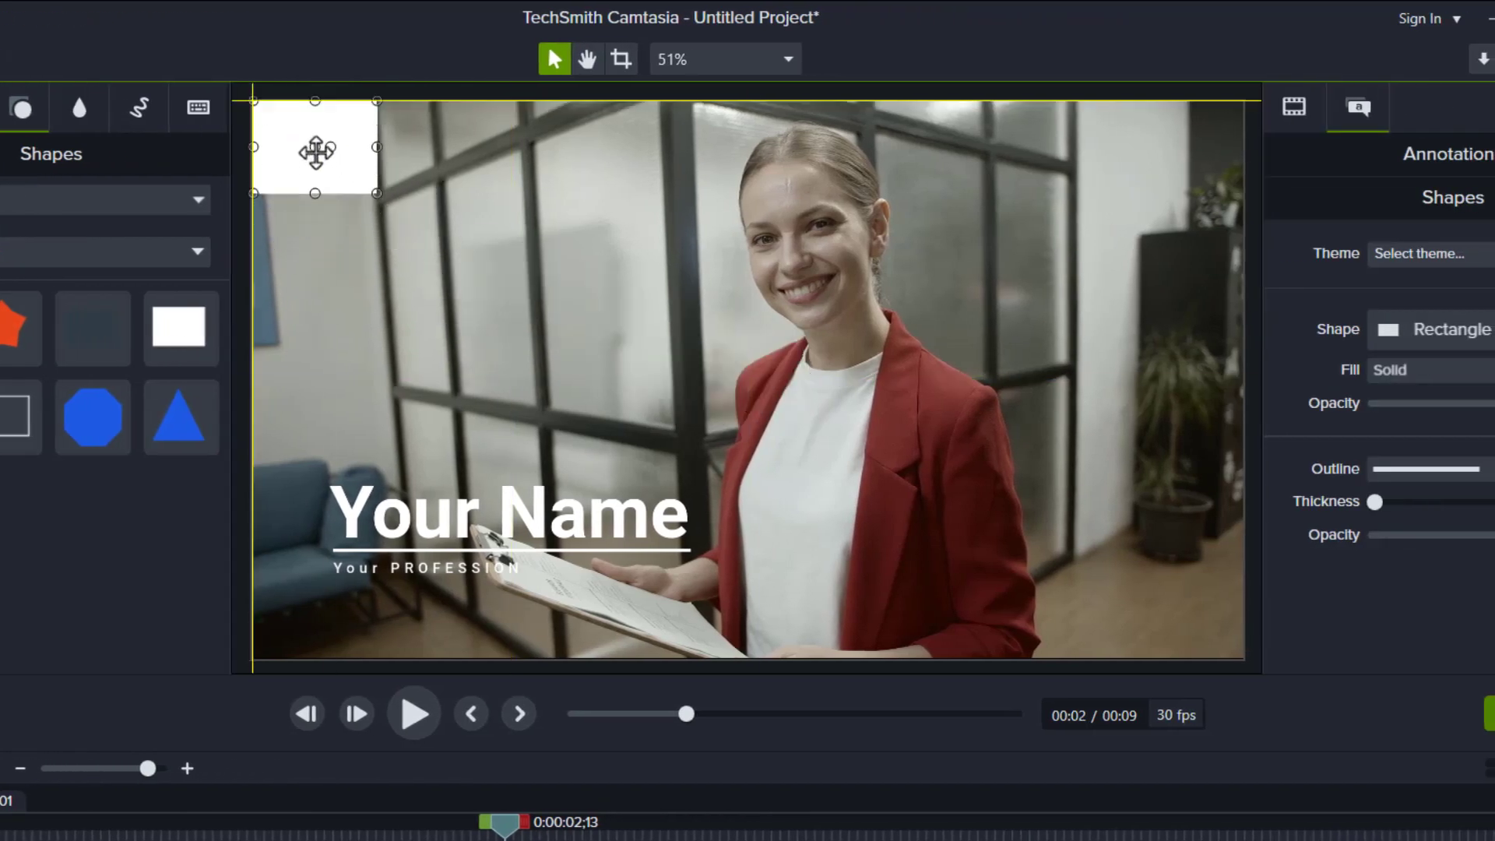
pyautogui.moveTo(377, 194); pyautogui.dragTo(1244, 659)
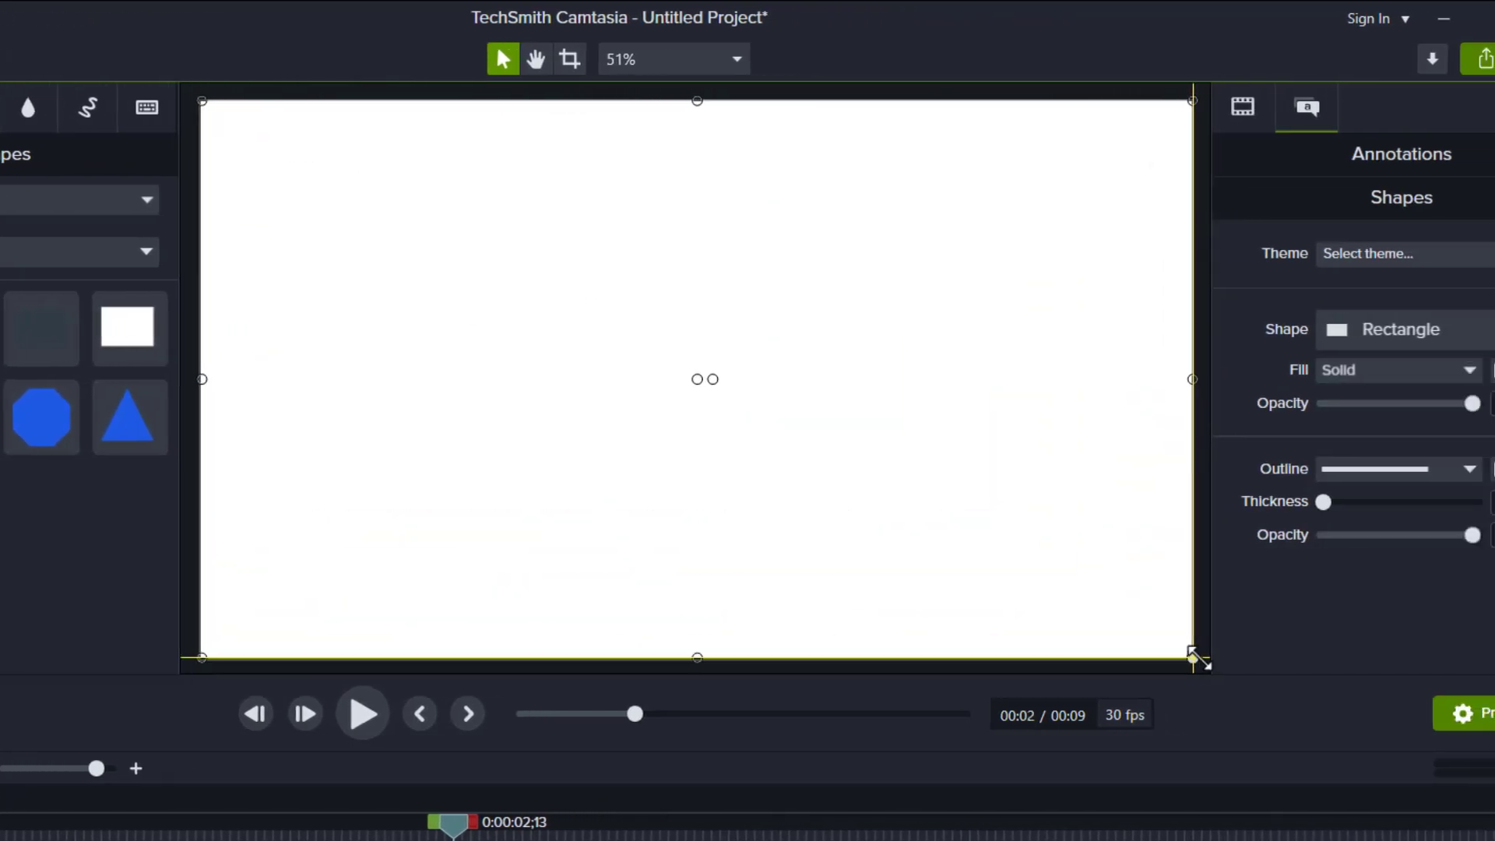
# Set the rectangle's fill to Gradient with grey #7E7E7E.
pyautogui.click(1425, 371)
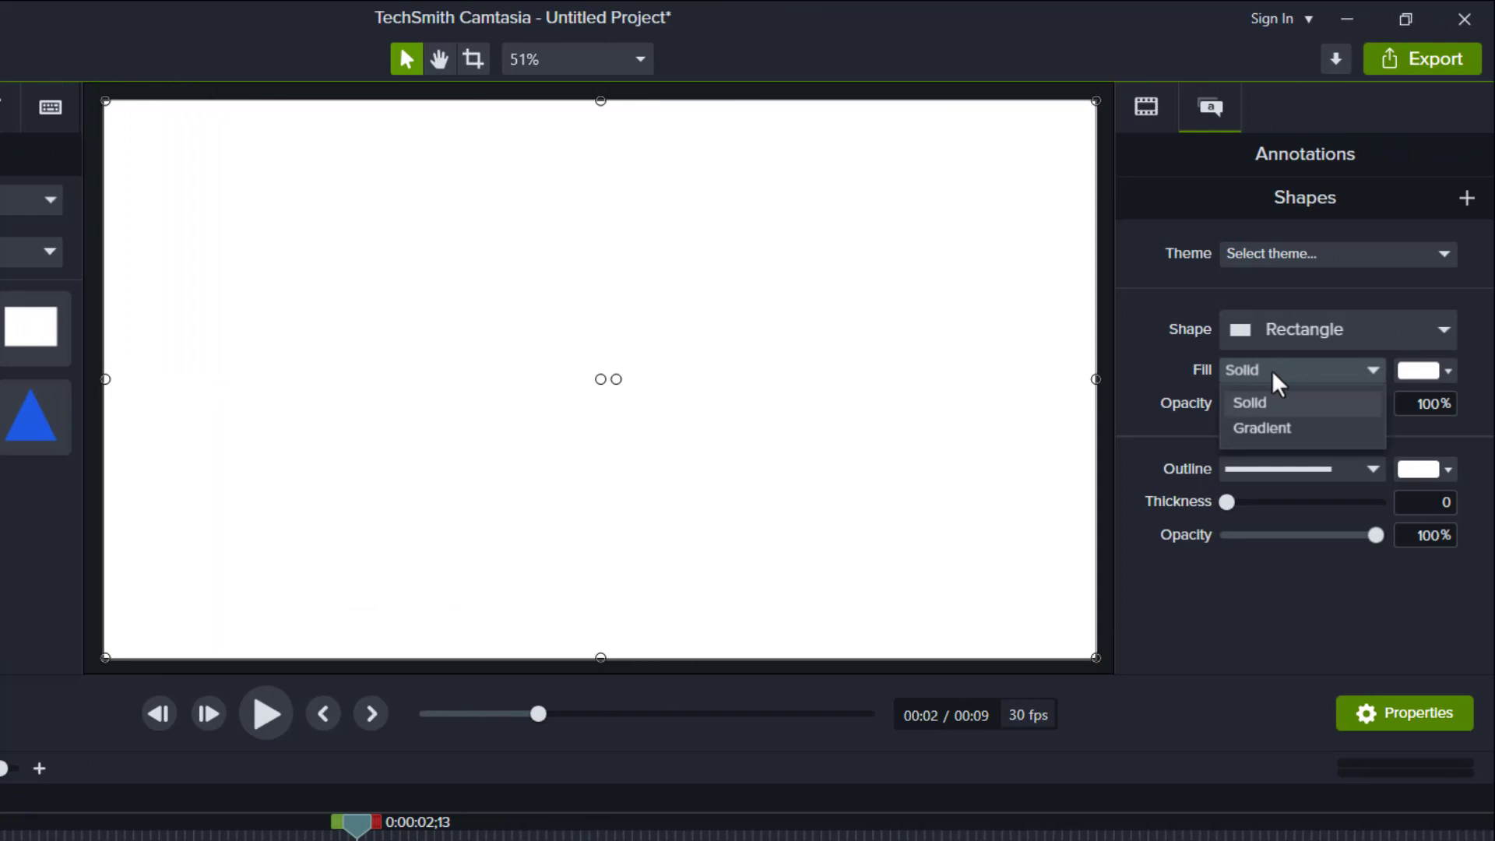
pyautogui.click(1262, 428)
pyautogui.click(1423, 371)
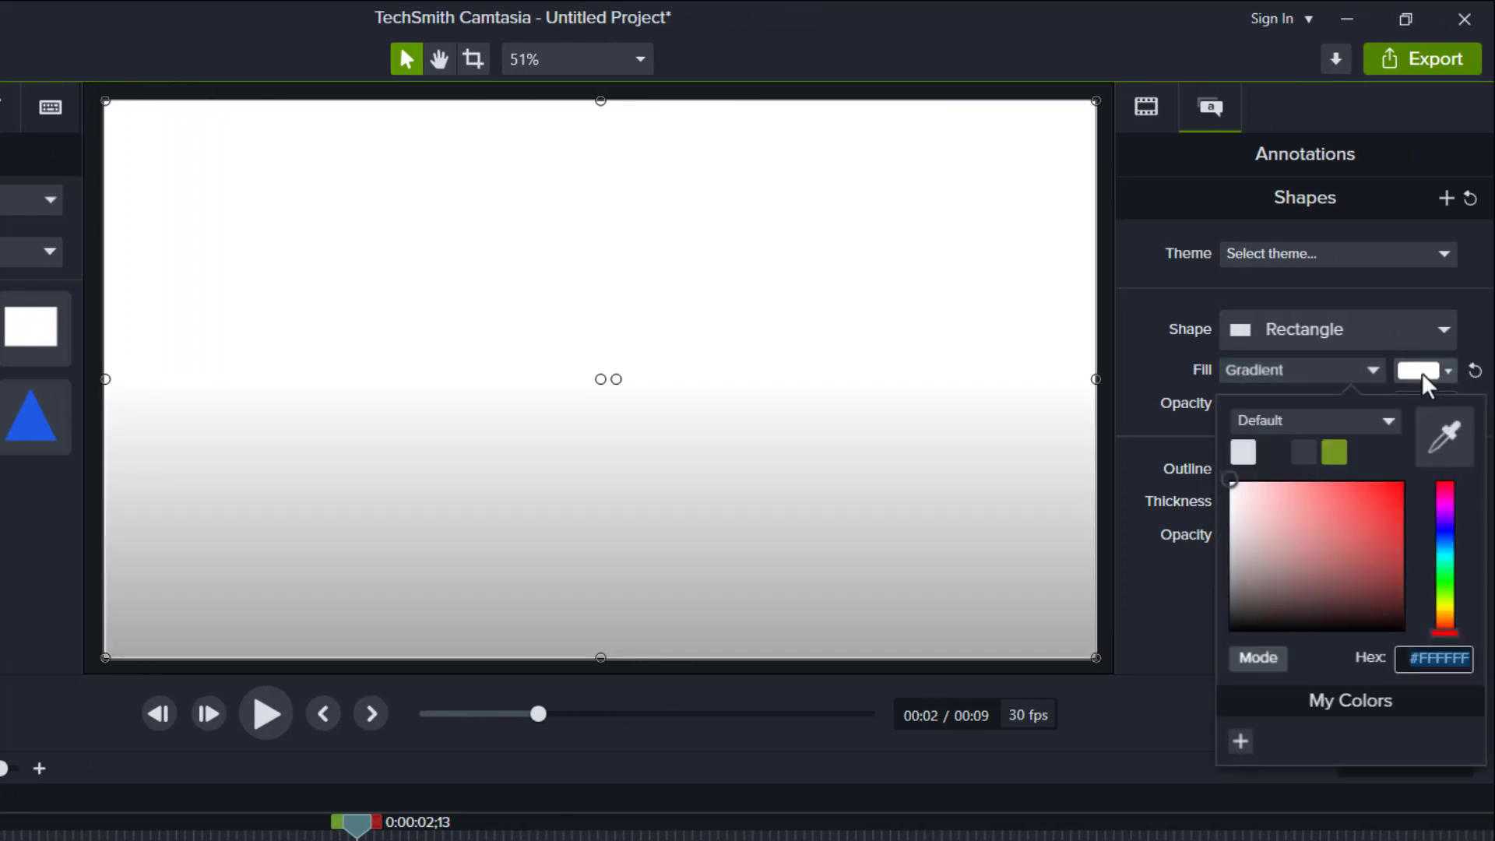
pyautogui.moveTo(1255, 483)
pyautogui.mouseDown()
pyautogui.moveTo(1234, 502)
pyautogui.moveTo(1221, 561)
pyautogui.mouseUp()
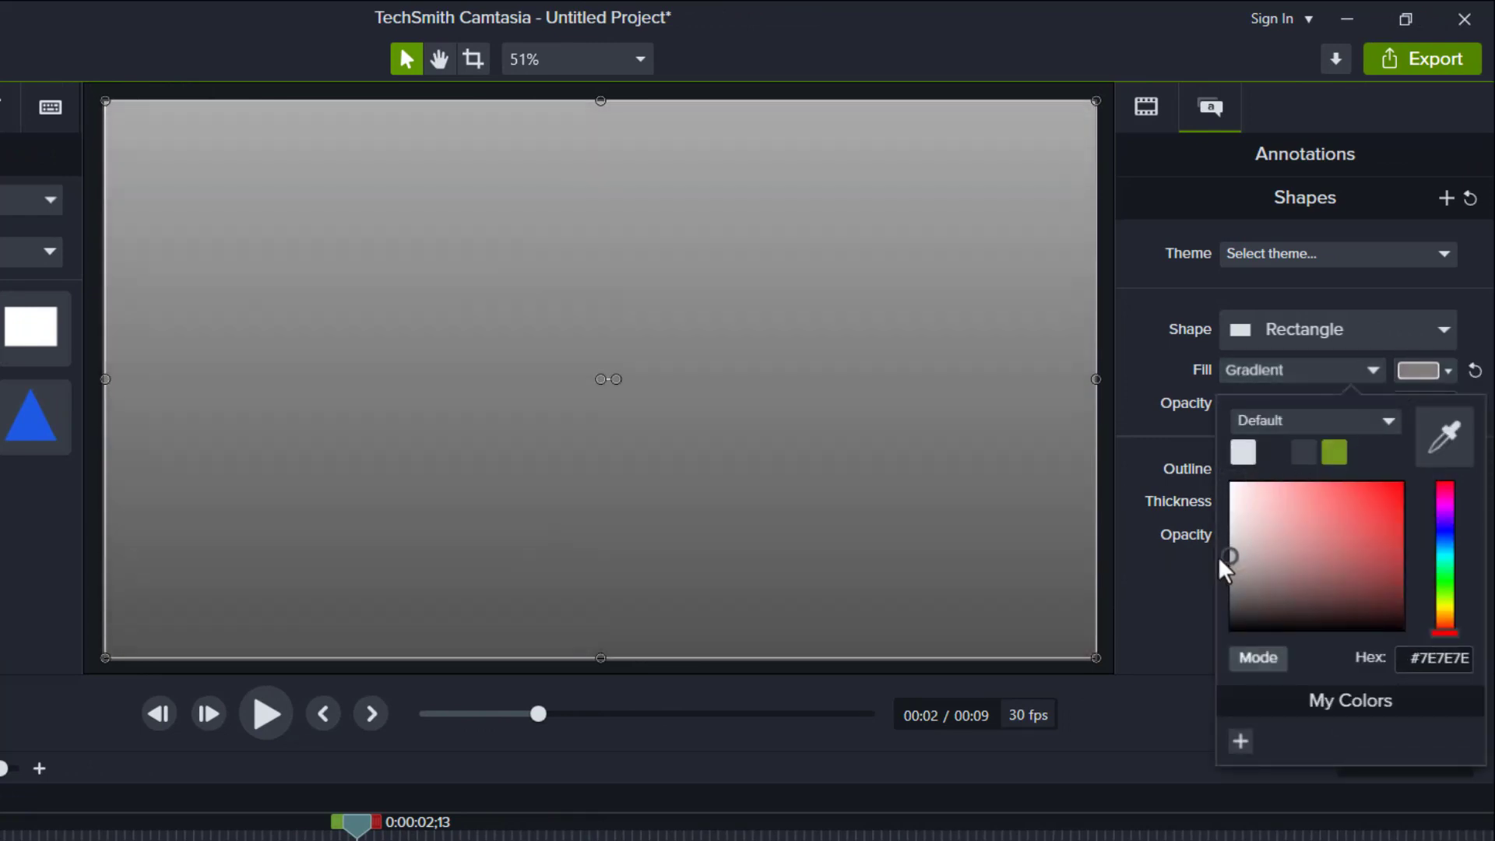
pyautogui.click(1413, 379)
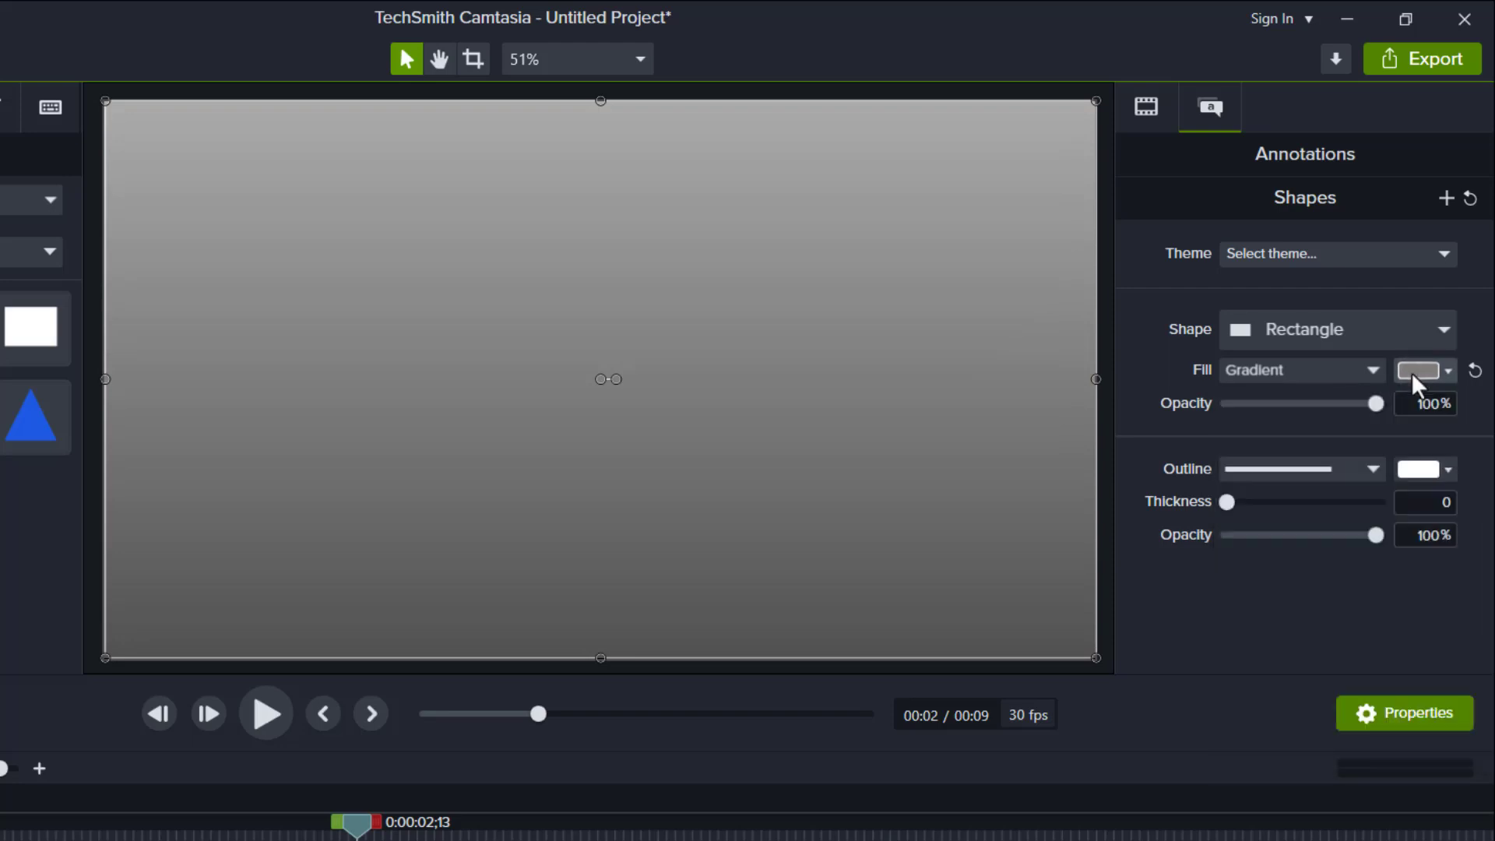
pyautogui.click(599, 387)
# Add a Color Adjustment with Brightness 0 to the rectangle and move its clip to the timeline start.
pyautogui.rightClick(600, 387)
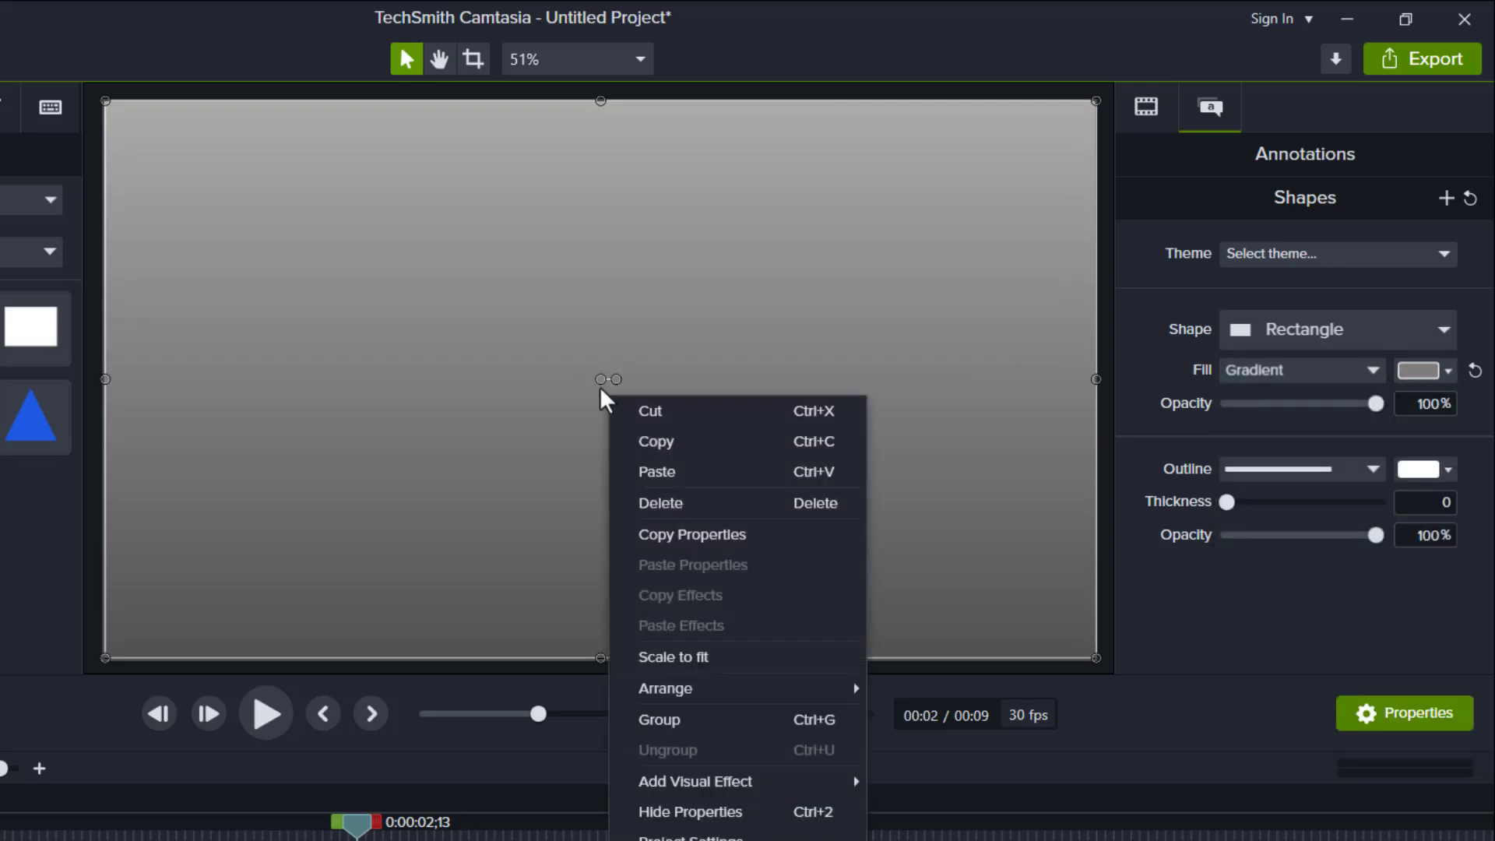
pyautogui.moveTo(788, 781)
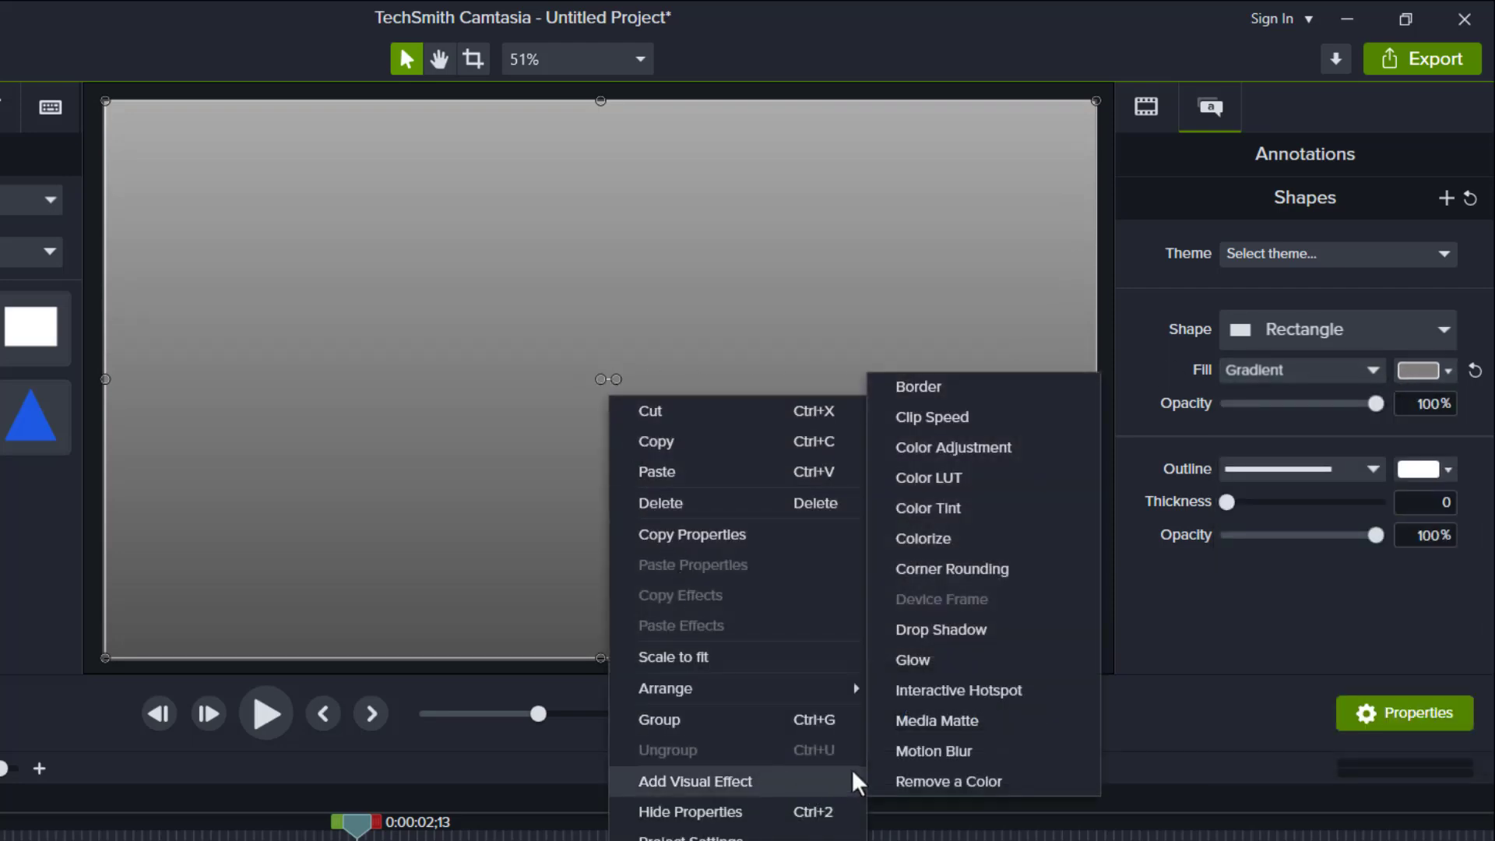
pyautogui.click(969, 449)
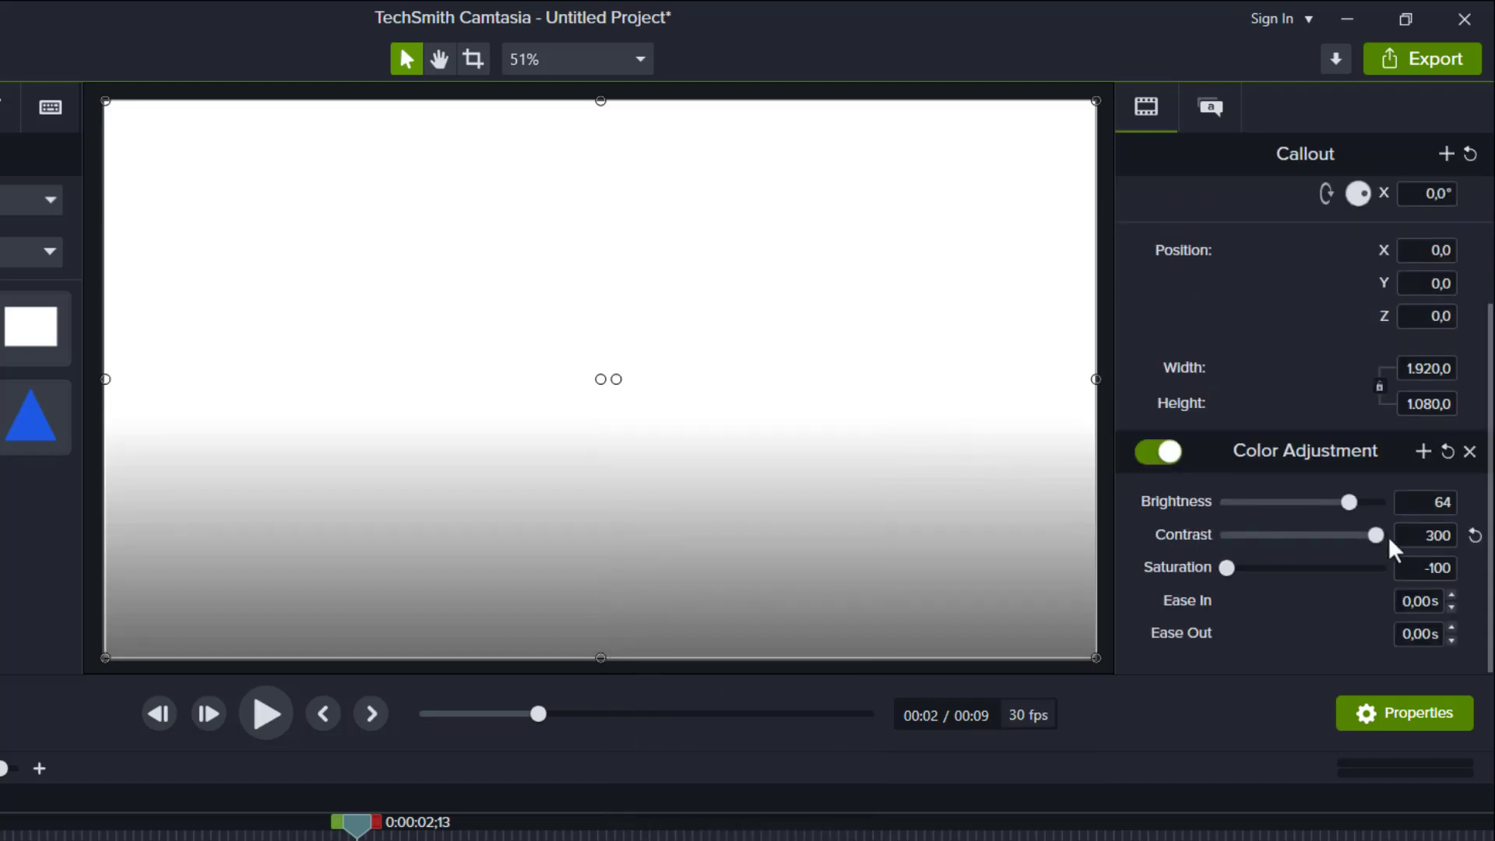
pyautogui.moveTo(1354, 516); pyautogui.dragTo(1303, 515)
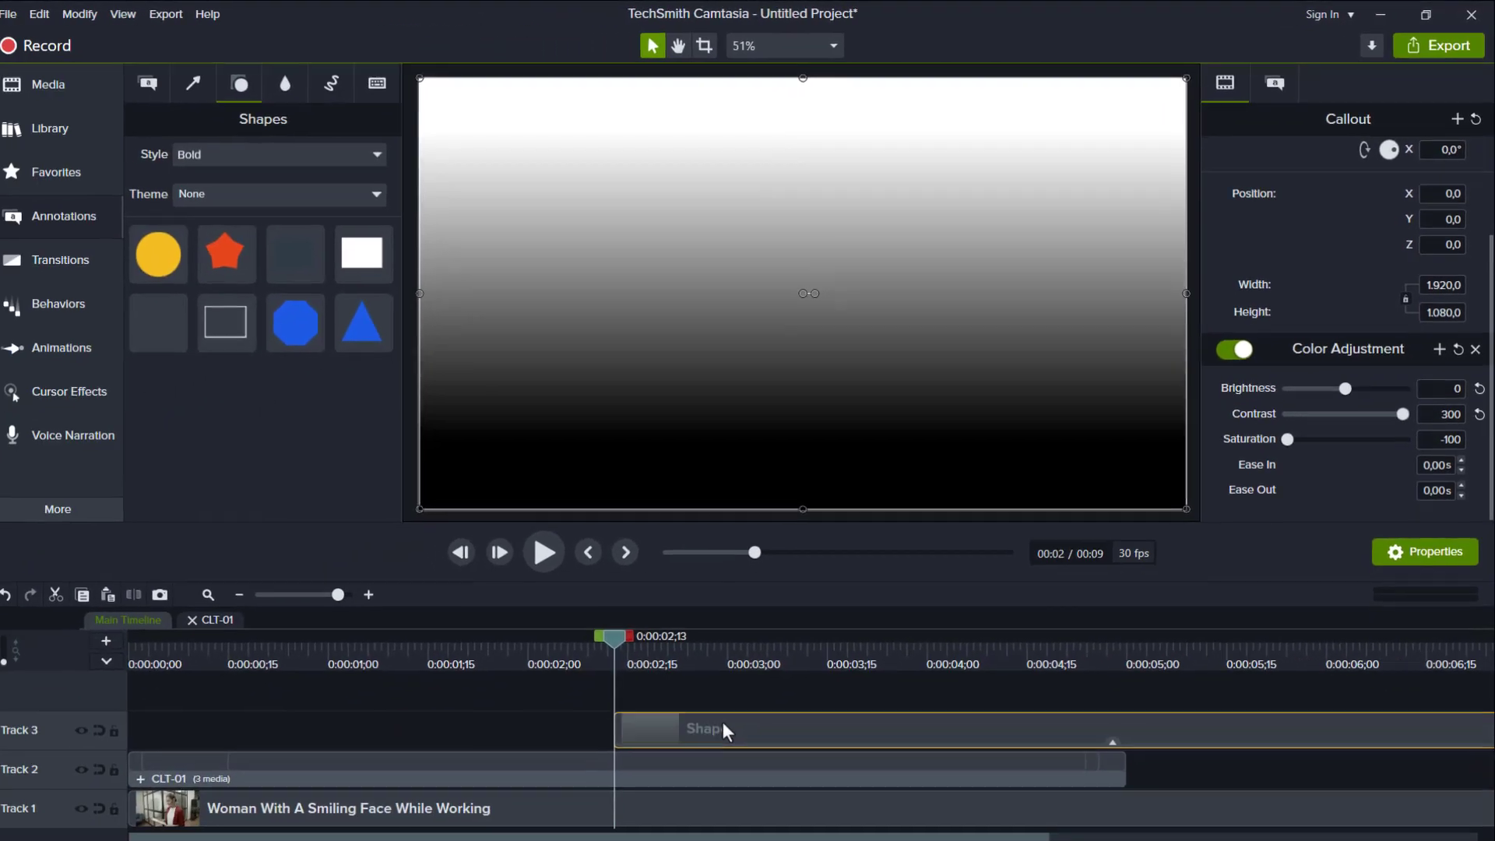
pyautogui.moveTo(724, 720); pyautogui.dragTo(227, 738)
# Paste a copy of the shape clip at the timeline start and delete its Color Adjustment.
pyautogui.hotkey('ctrl', 'c')
pyautogui.hotkey('ctrl', 'v')
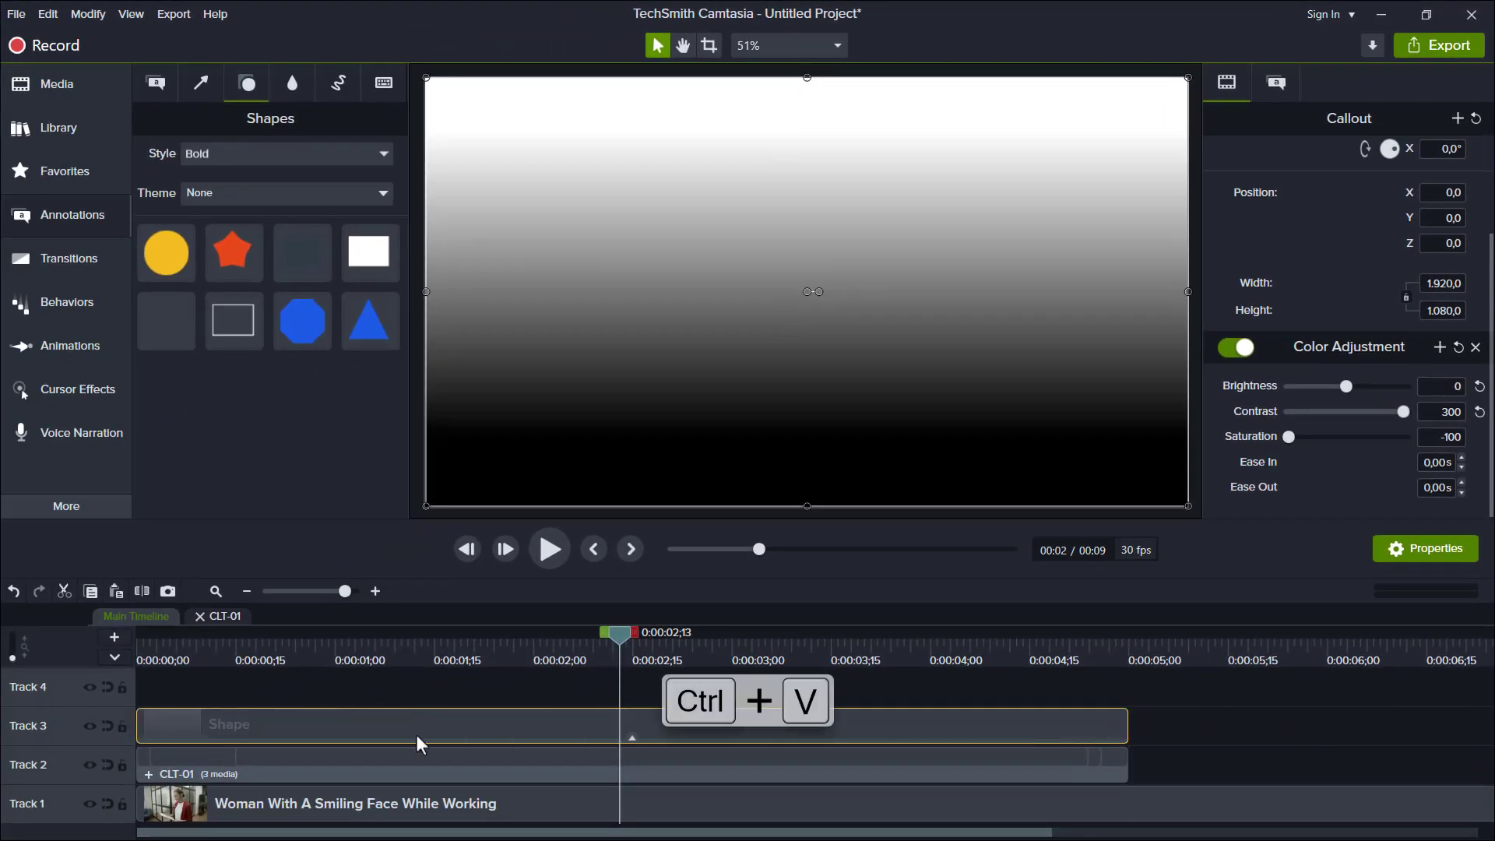
pyautogui.moveTo(688, 685); pyautogui.dragTo(185, 684)
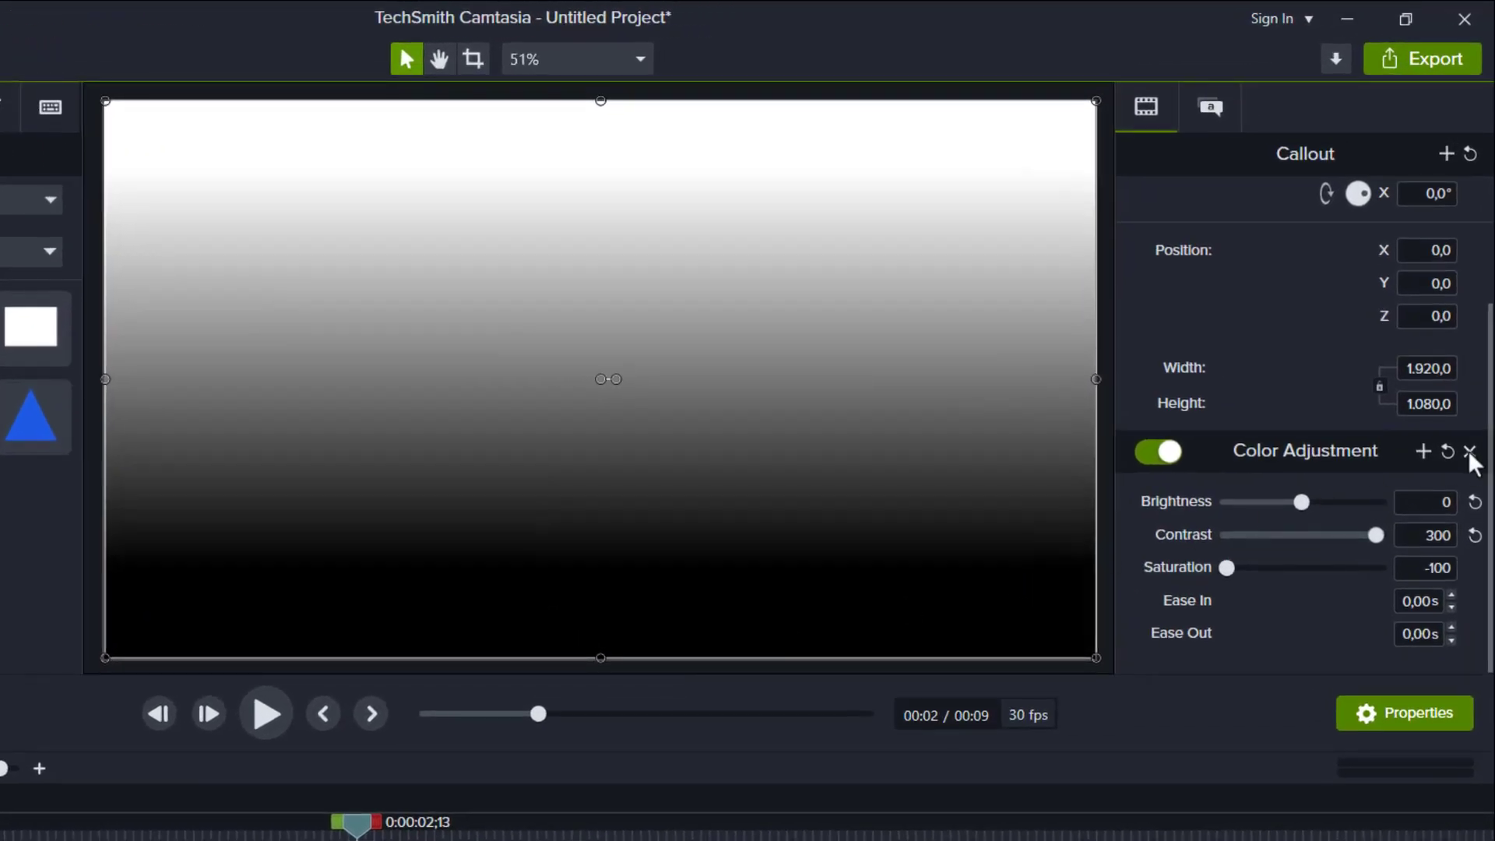
pyautogui.click(1473, 392)
# Set the copy's fill to Solid black #000000.
pyautogui.click(1213, 108)
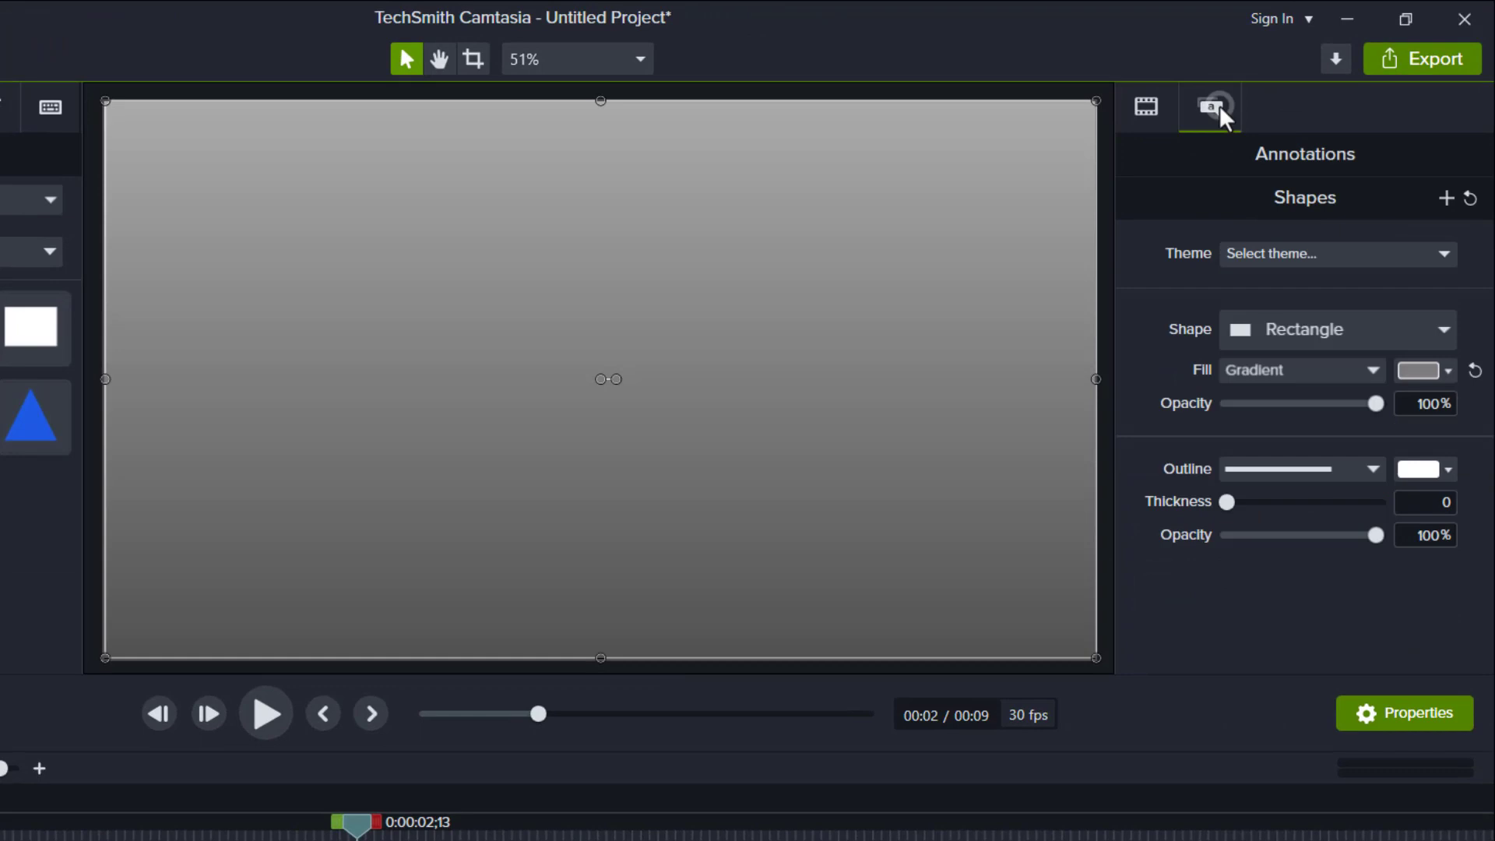
pyautogui.click(1292, 372)
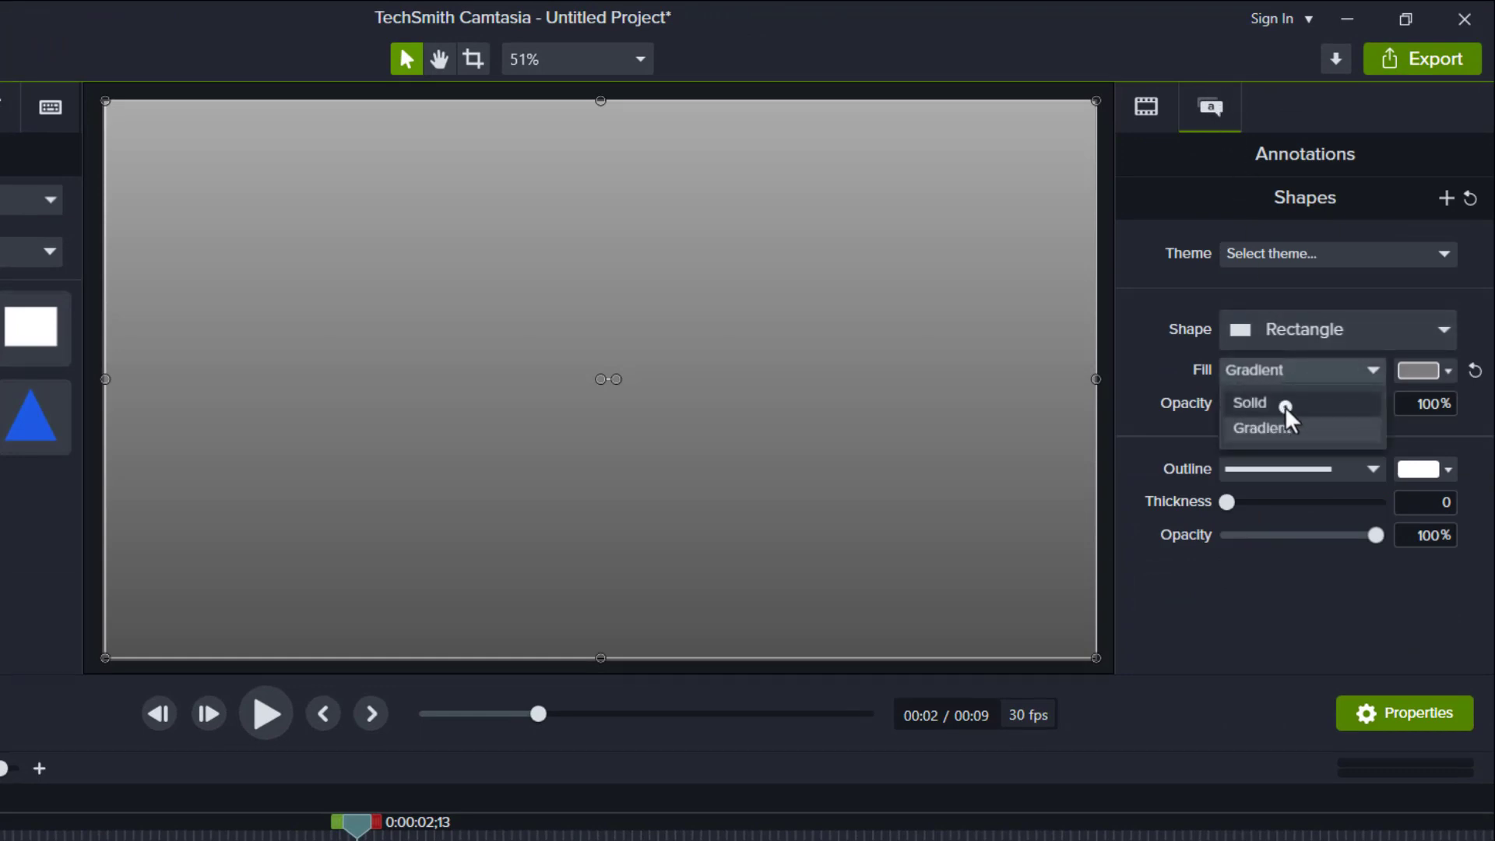
pyautogui.click(1290, 405)
pyautogui.click(1413, 372)
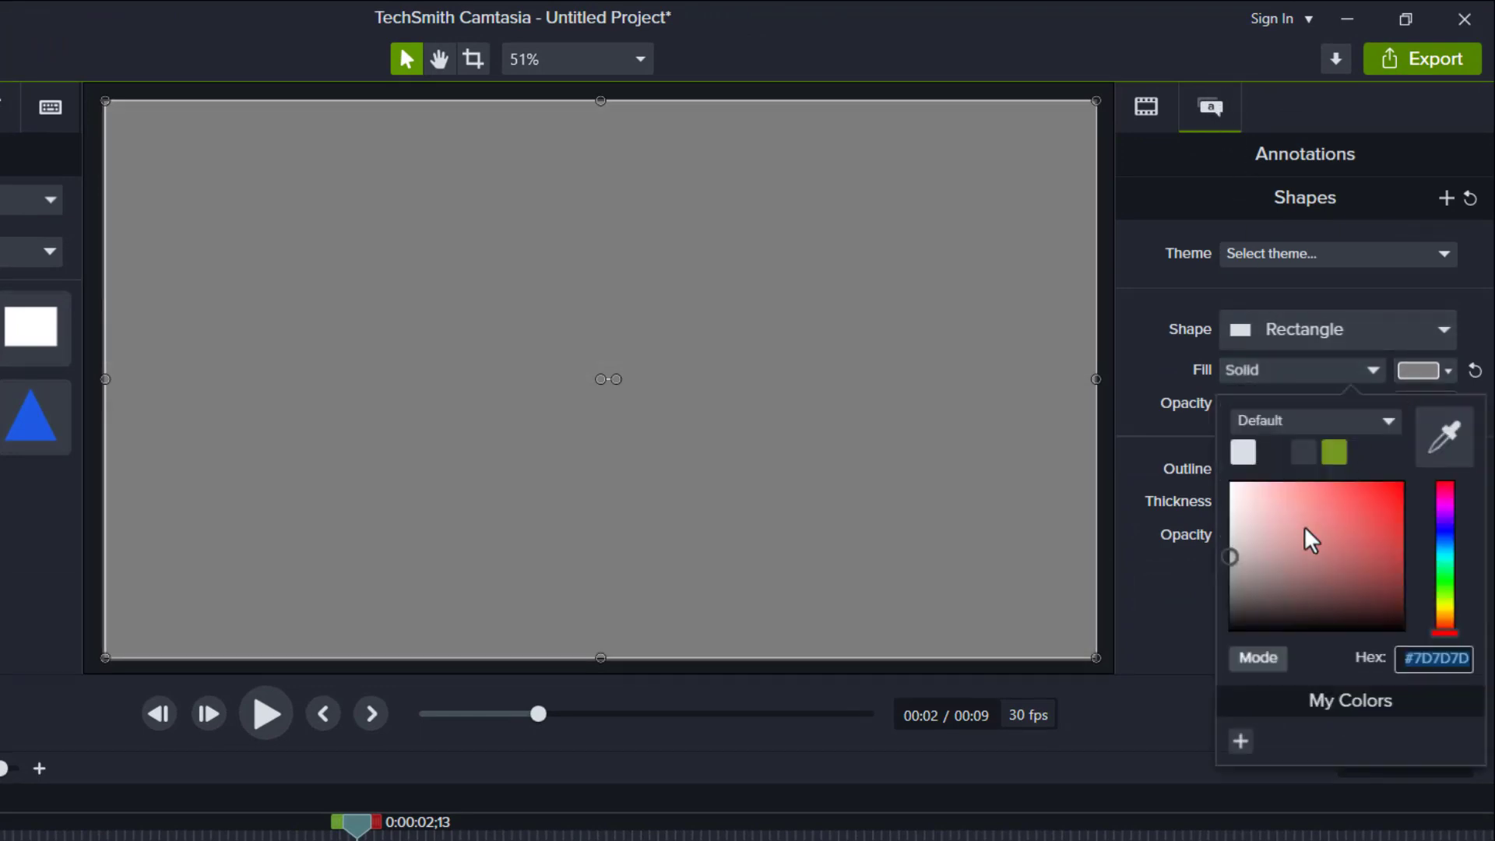
pyautogui.moveTo(1233, 560); pyautogui.dragTo(1235, 643)
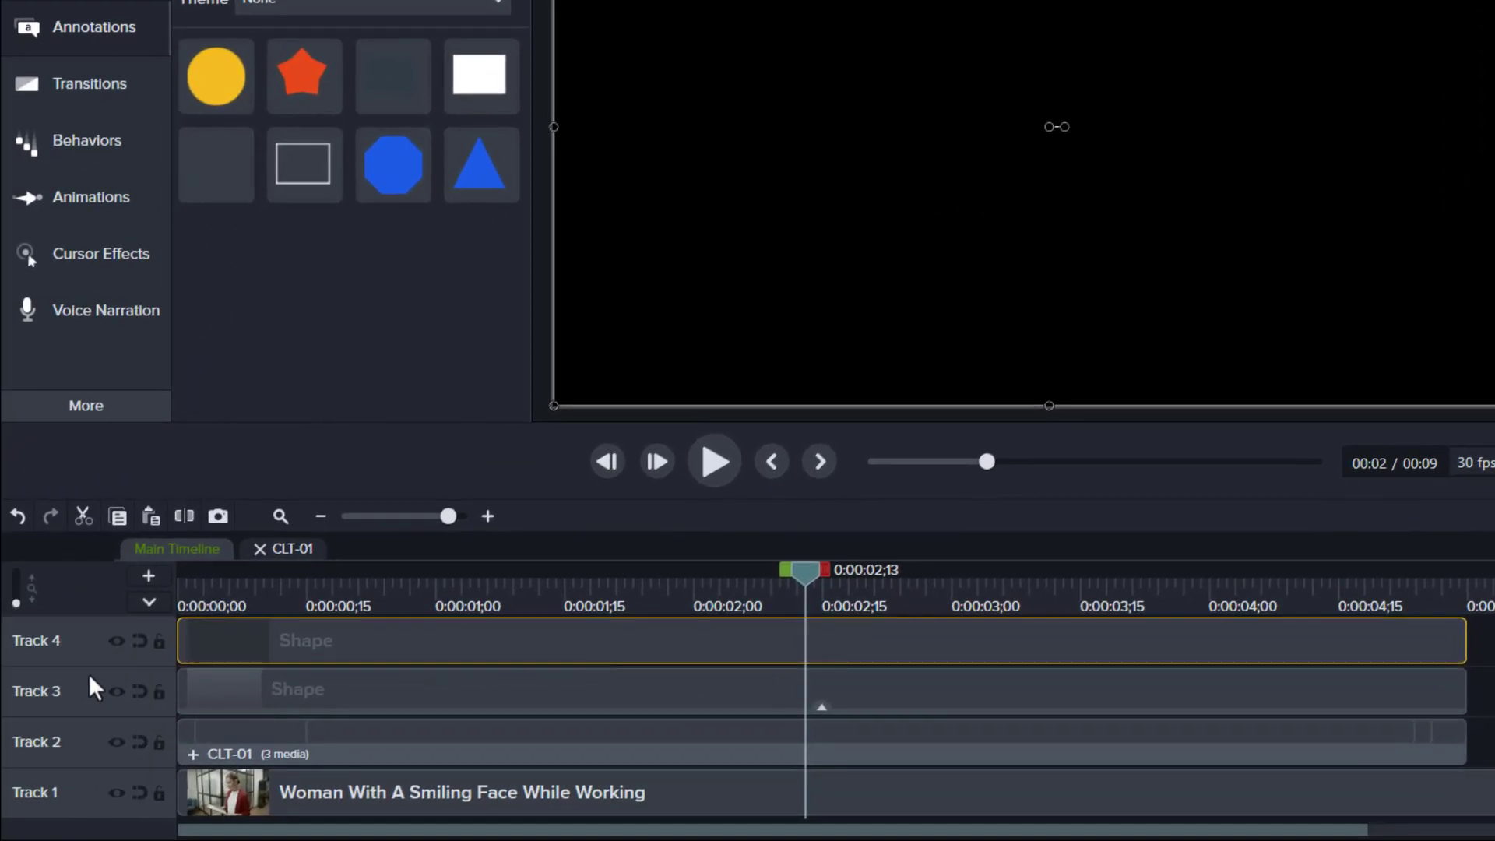
# Move the gradient shape above the black shape and add a Media Matte effect to it.
pyautogui.moveTo(67, 645); pyautogui.dragTo(86, 685)
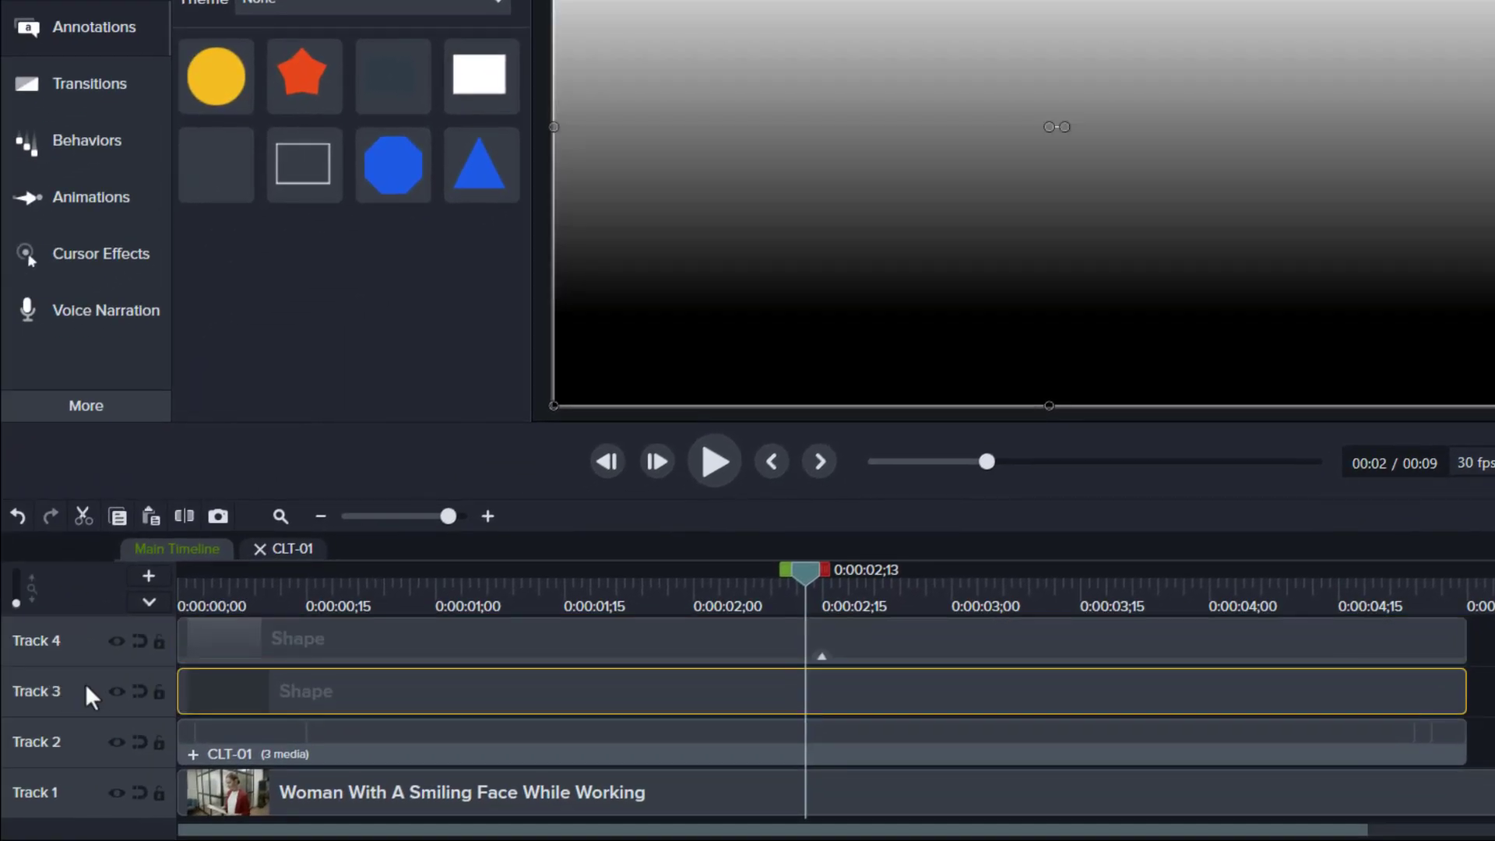
pyautogui.click(244, 638)
pyautogui.rightClick(1043, 133)
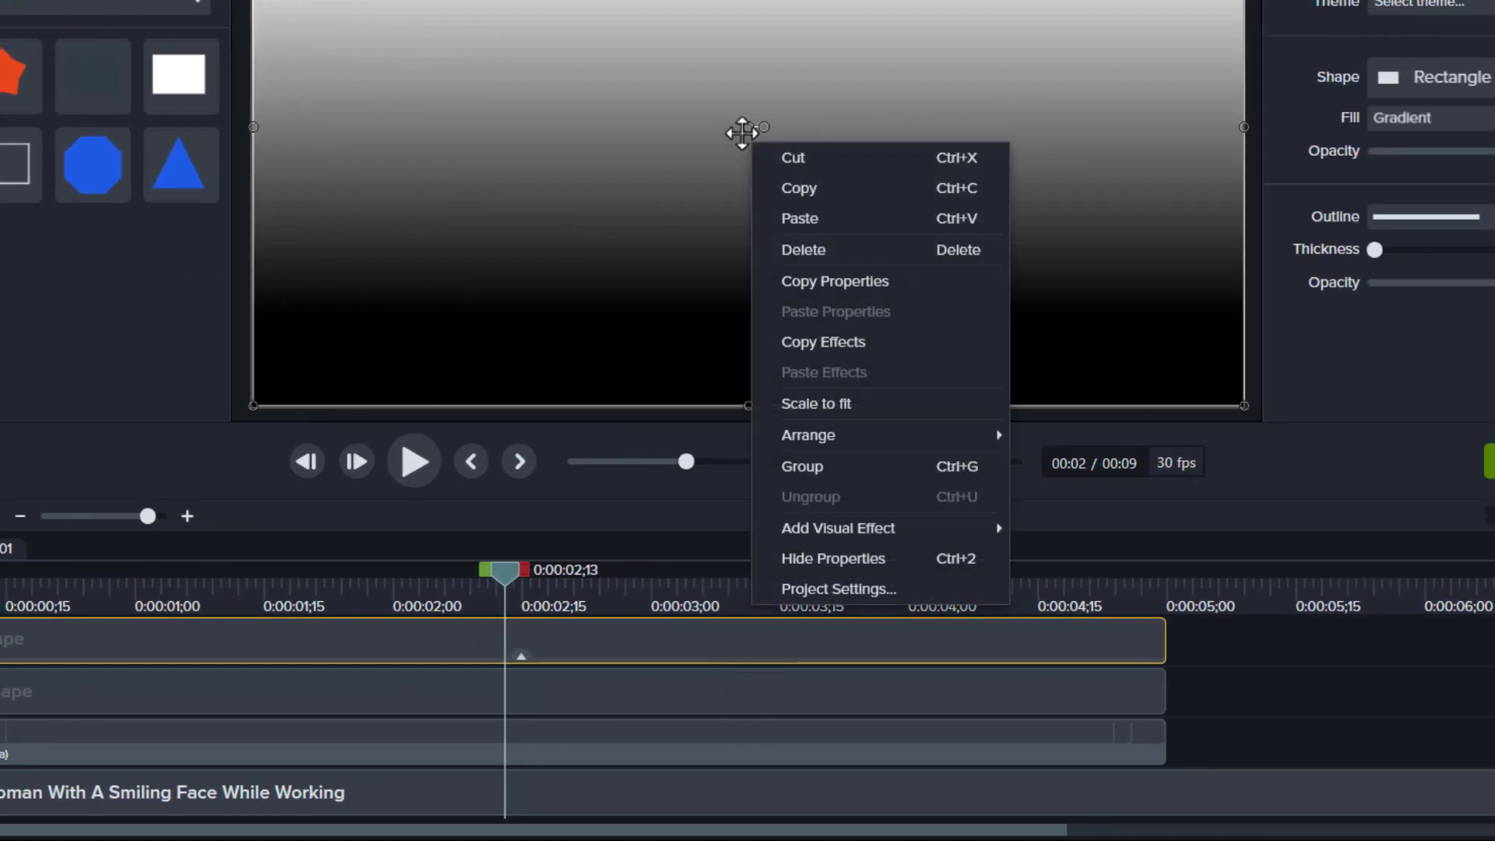
pyautogui.moveTo(957, 527)
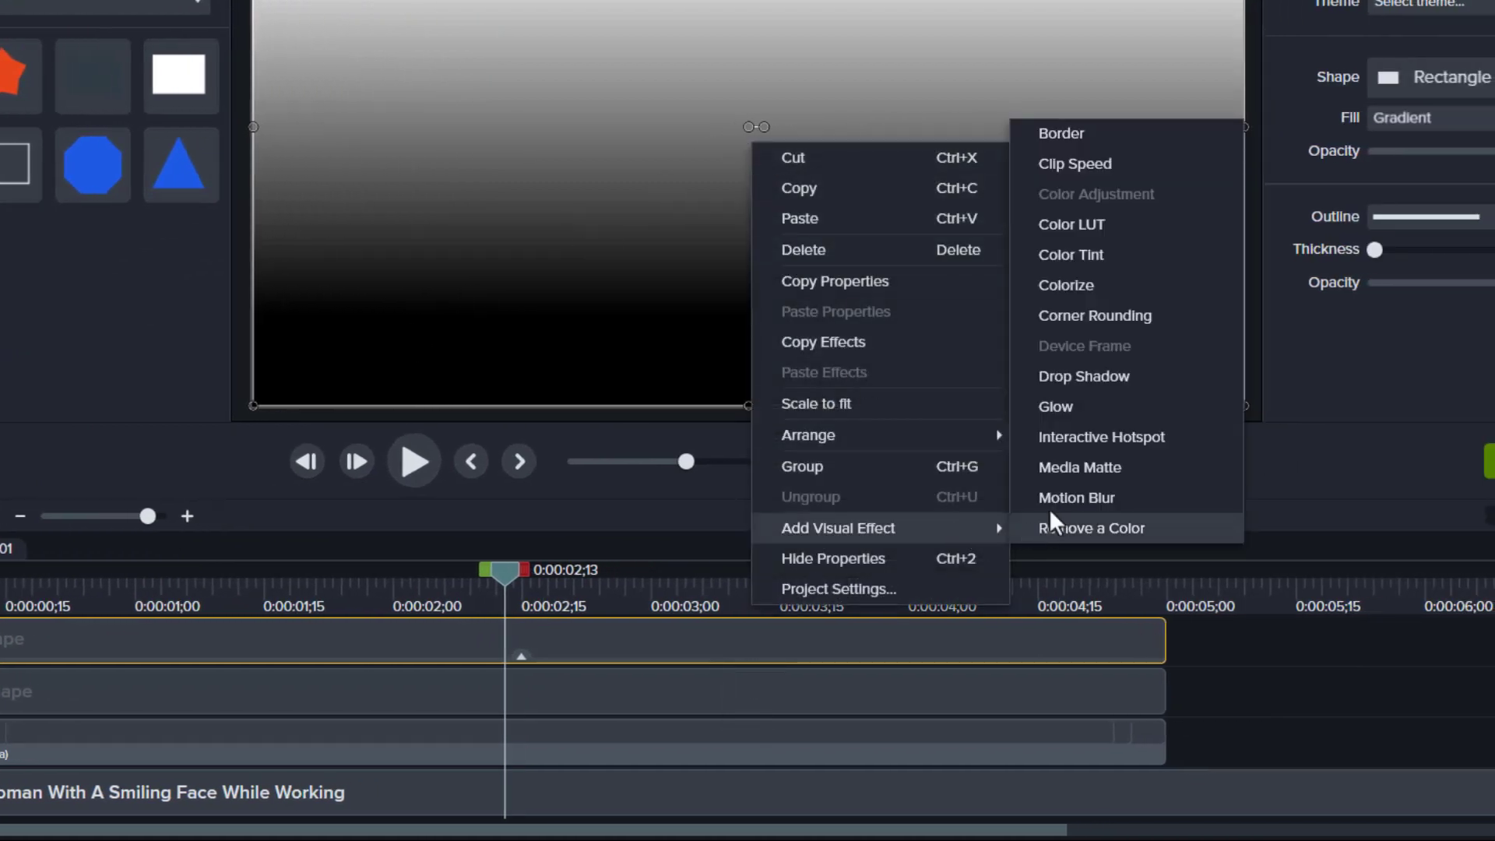
pyautogui.click(1077, 467)
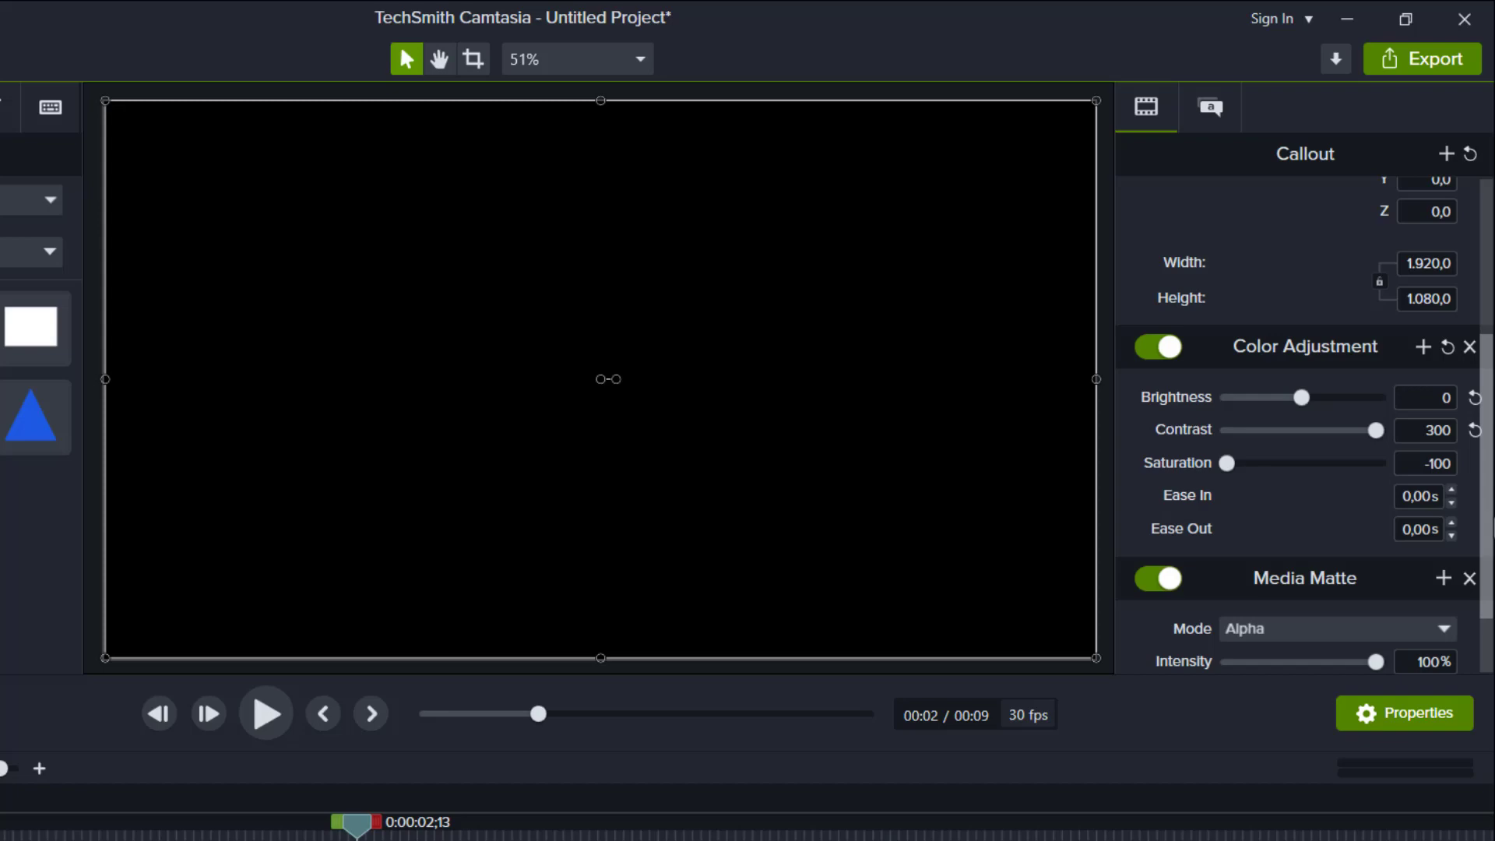
# Set the matte mode to Luminosity Invert, leaving Brightness at 15.
pyautogui.click(1413, 534)
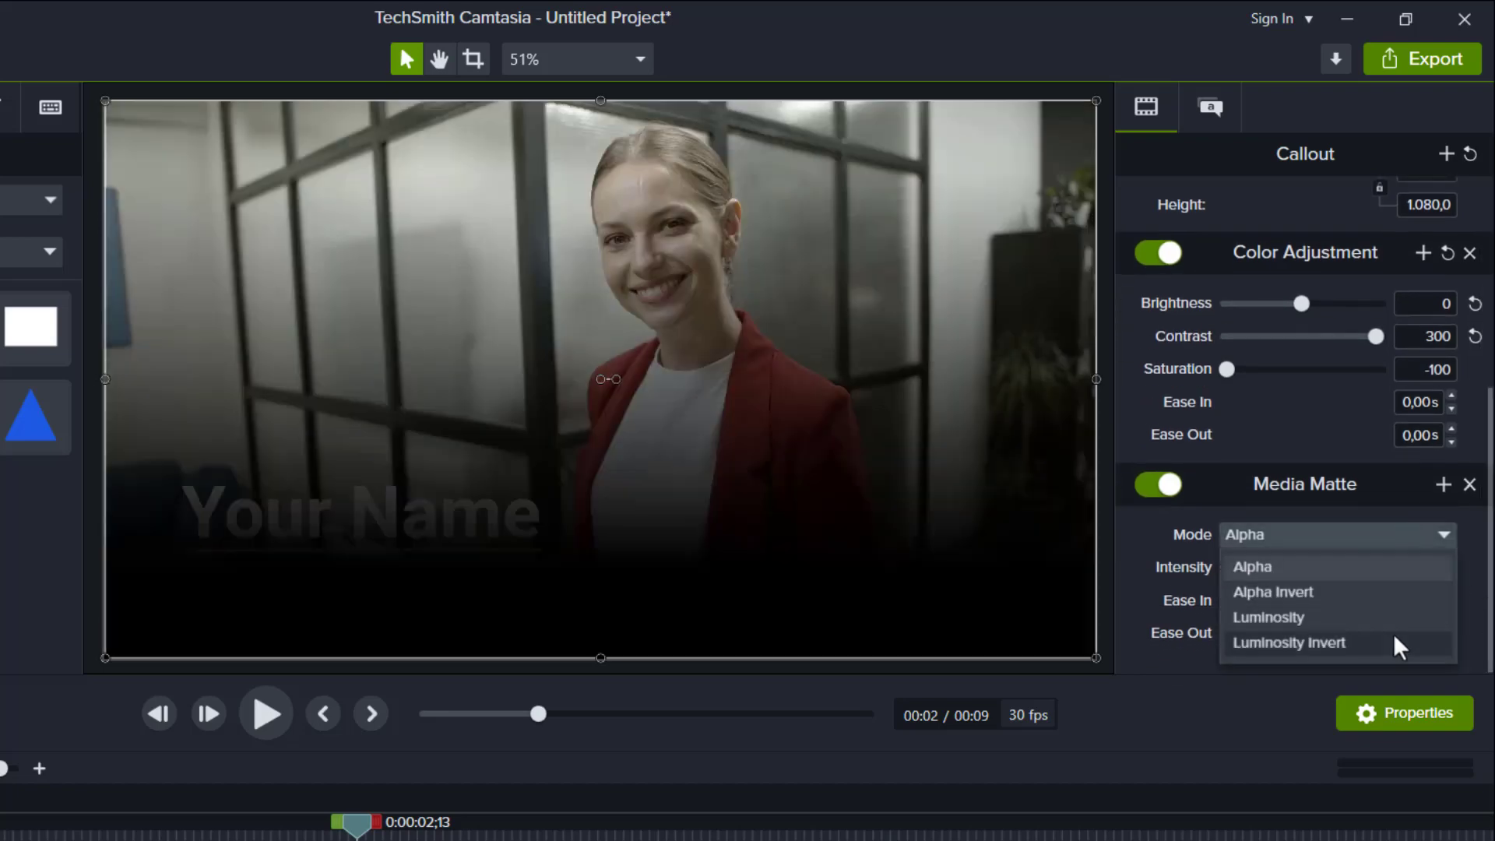
pyautogui.click(1394, 643)
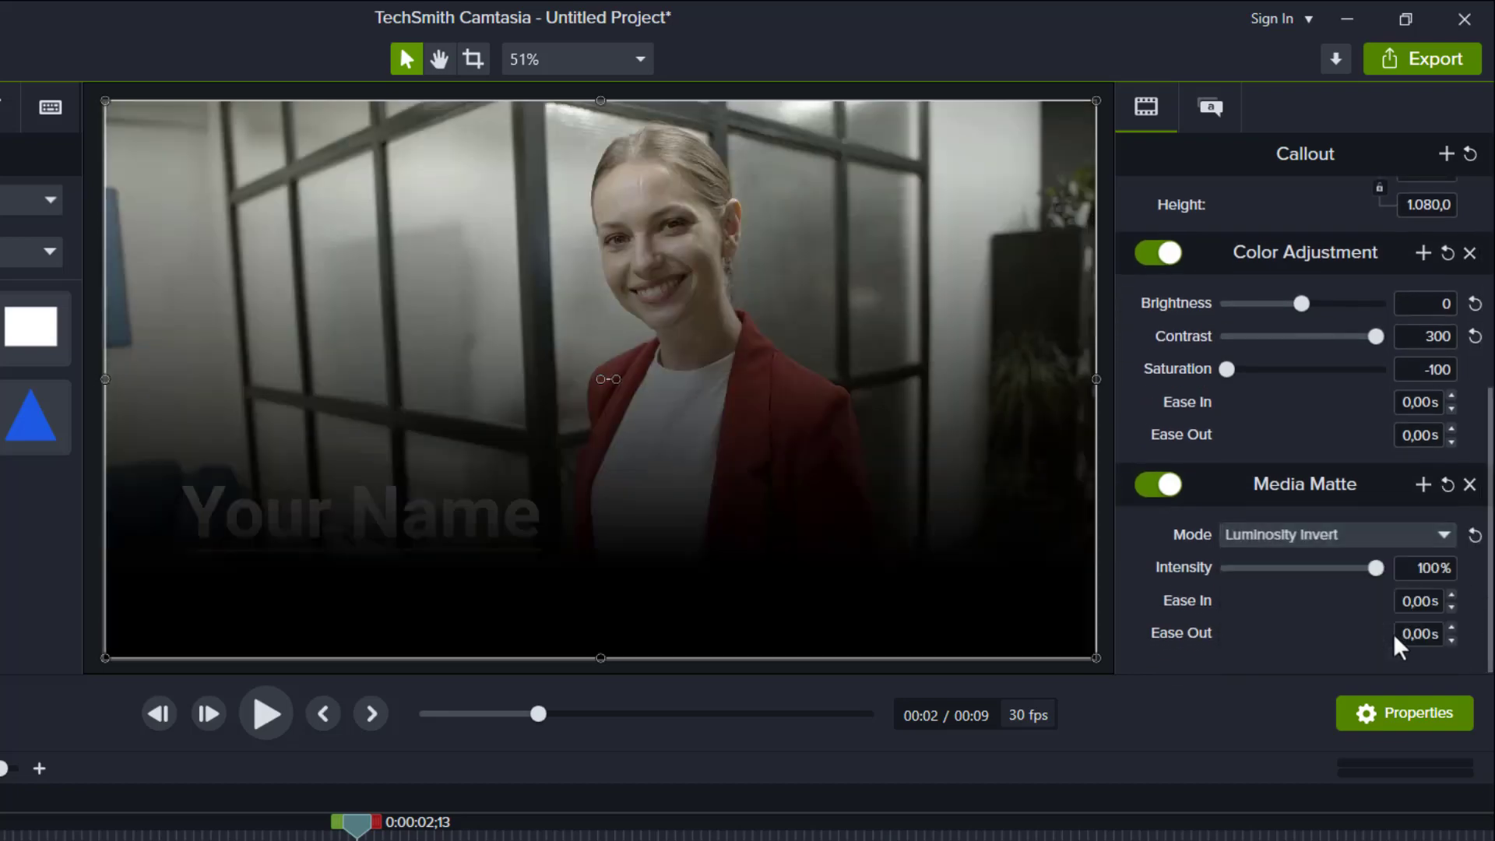
pyautogui.moveTo(1492, 546); pyautogui.dragTo(1493, 480)
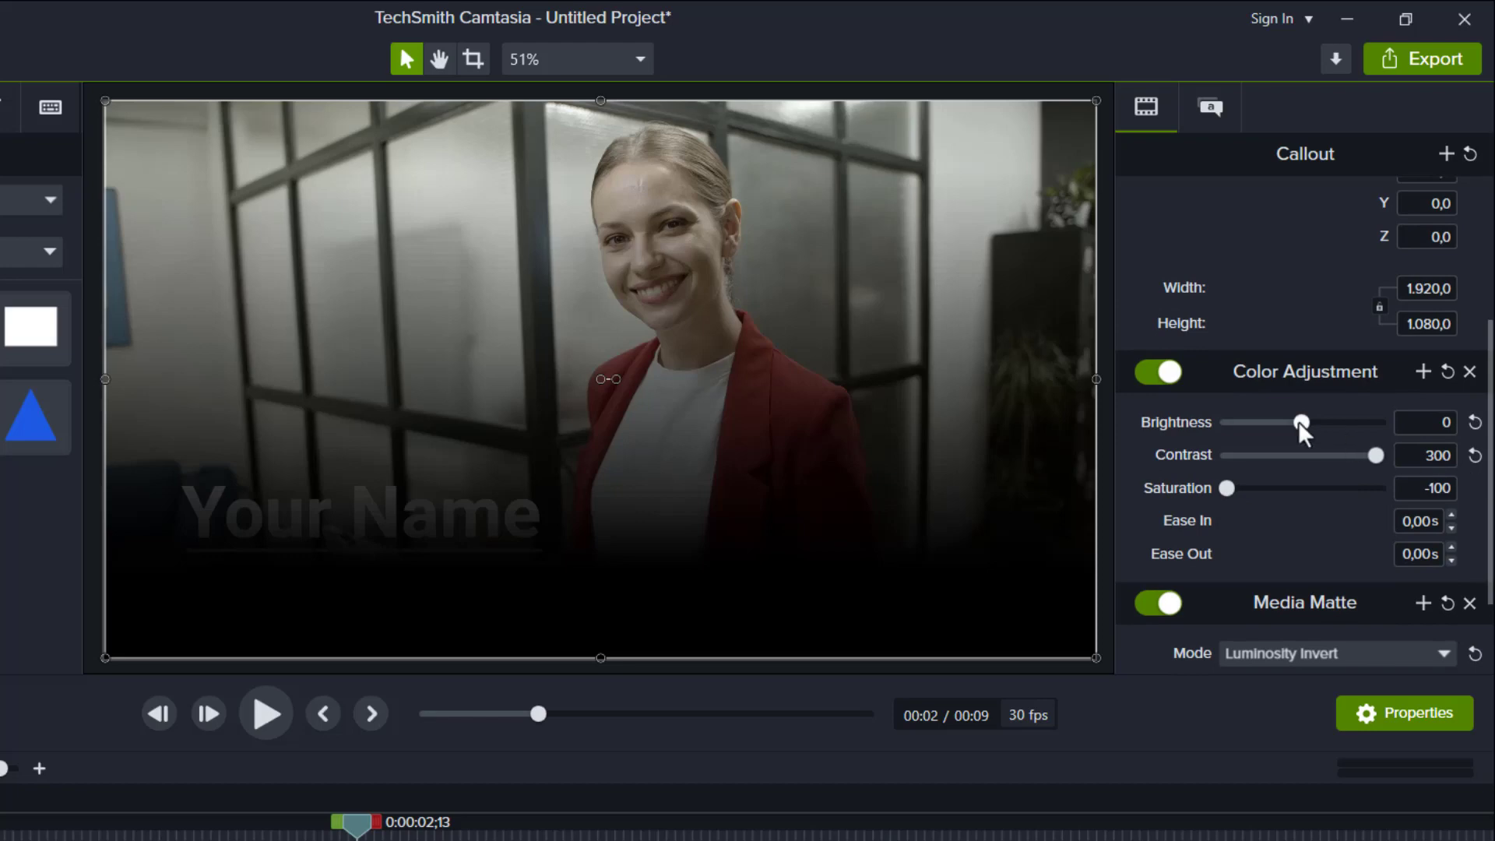
pyautogui.moveTo(1282, 424)
pyautogui.mouseDown()
pyautogui.moveTo(1255, 424)
pyautogui.moveTo(1309, 425)
pyautogui.mouseUp()
pyautogui.click(1210, 108)
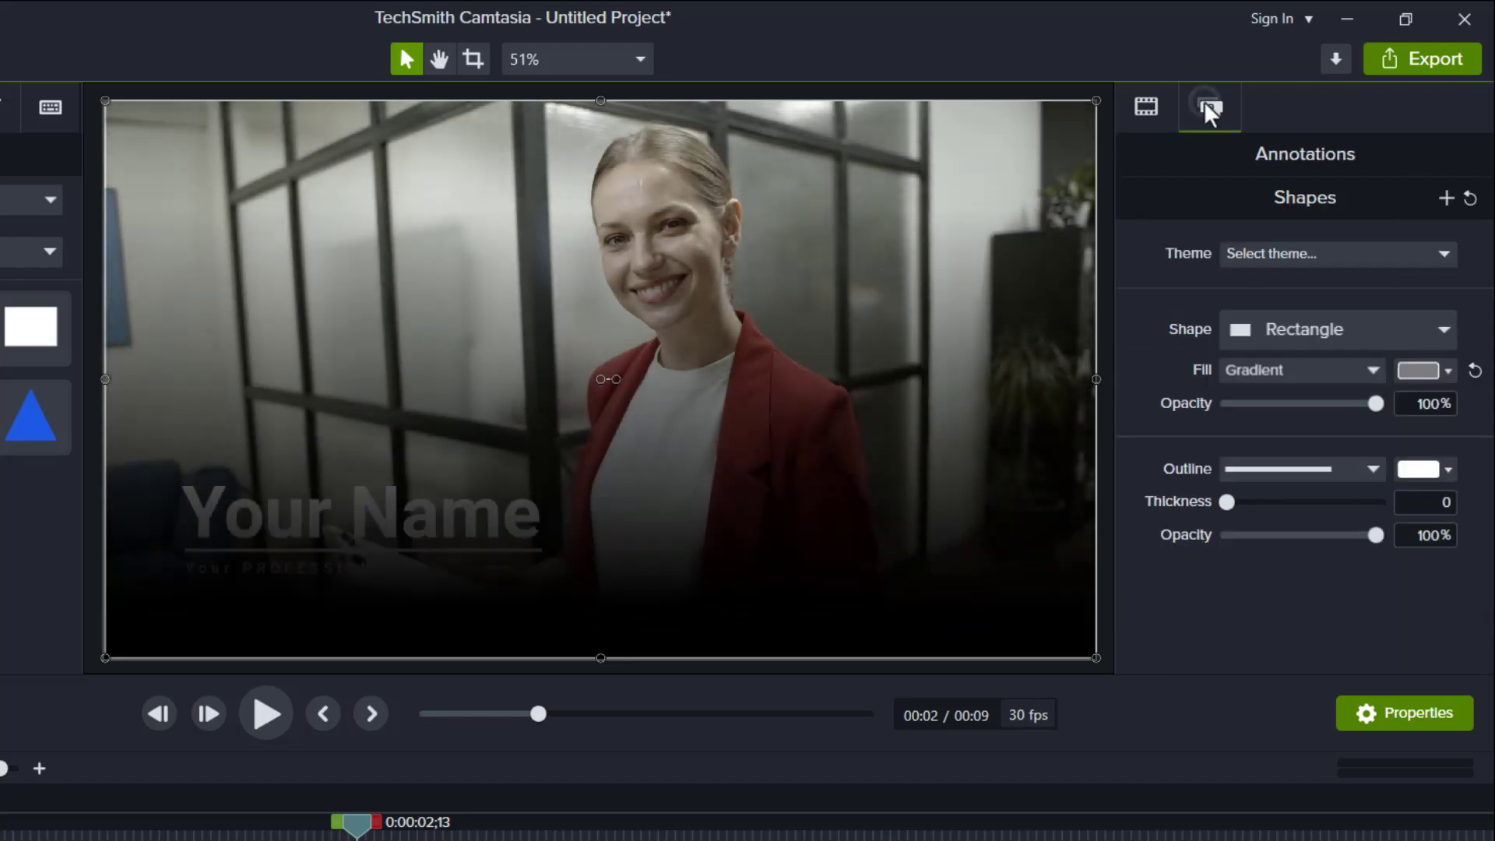
pyautogui.click(1418, 372)
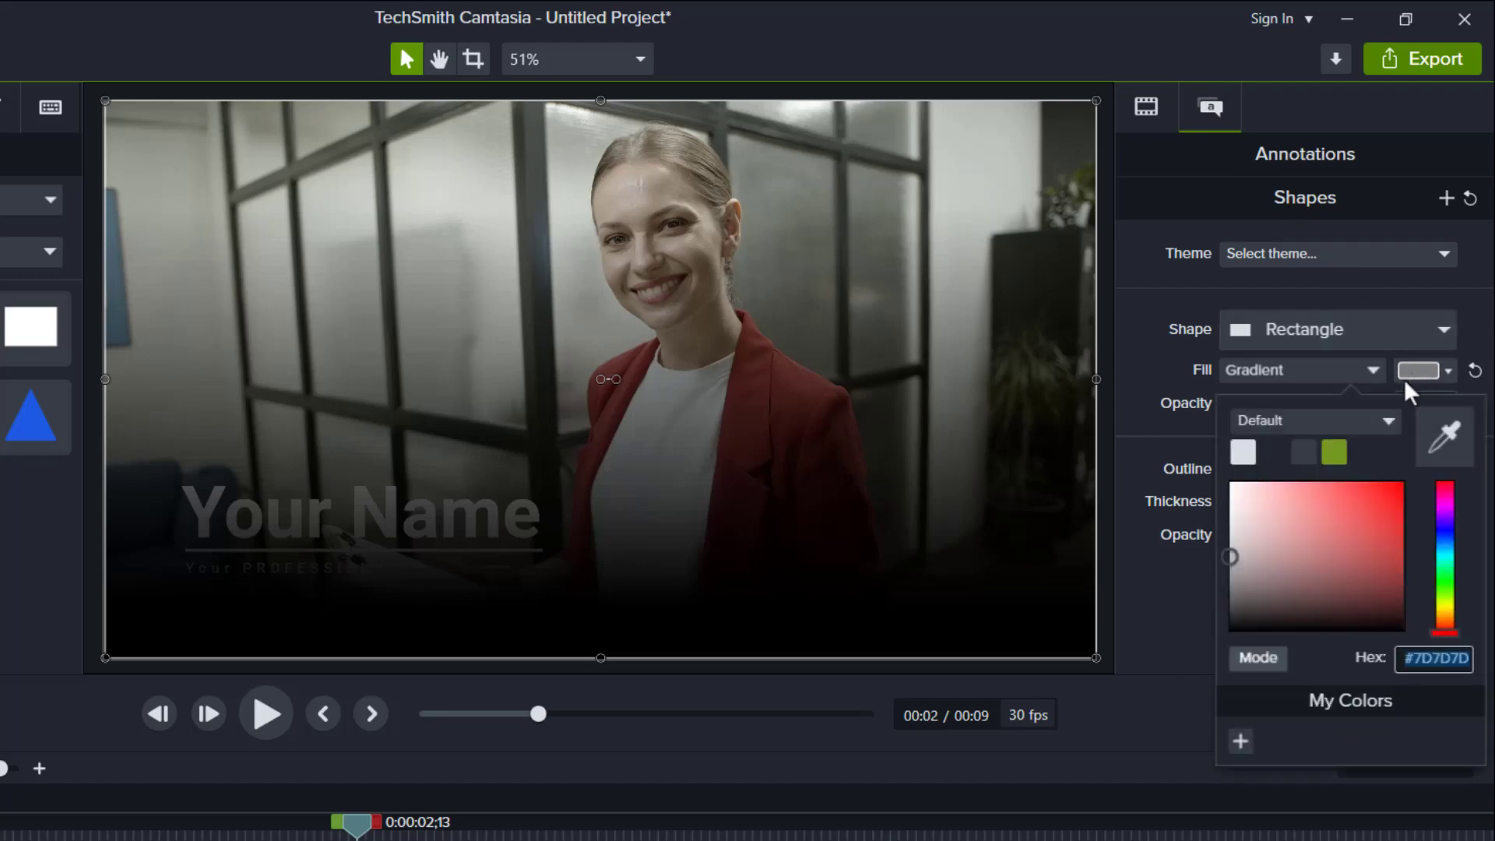
pyautogui.moveTo(1232, 560)
pyautogui.mouseDown()
pyautogui.moveTo(1222, 600)
pyautogui.moveTo(1219, 514)
pyautogui.moveTo(1207, 566)
pyautogui.mouseUp()
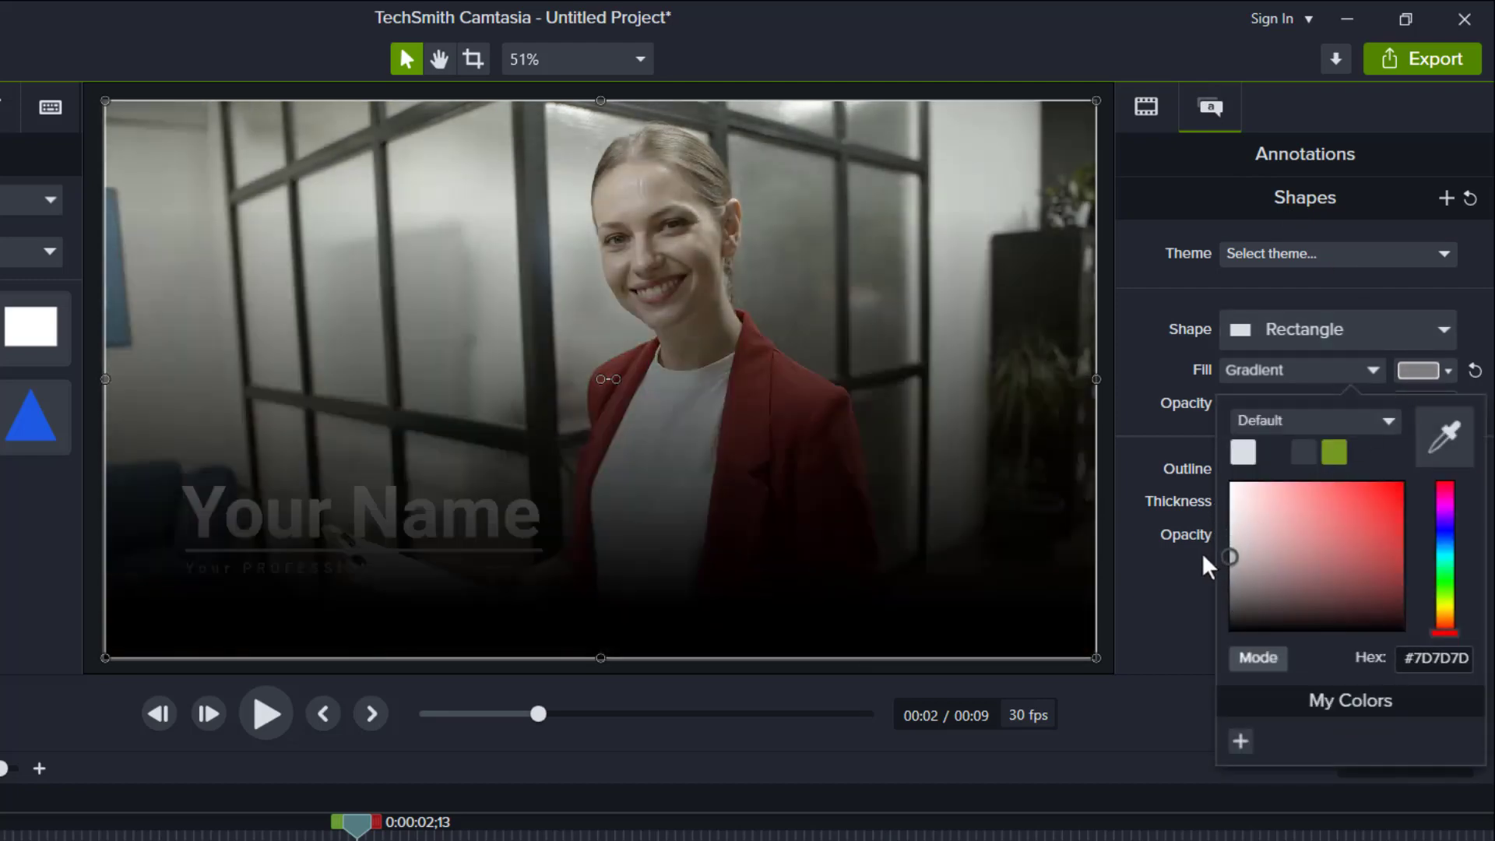
pyautogui.click(1417, 371)
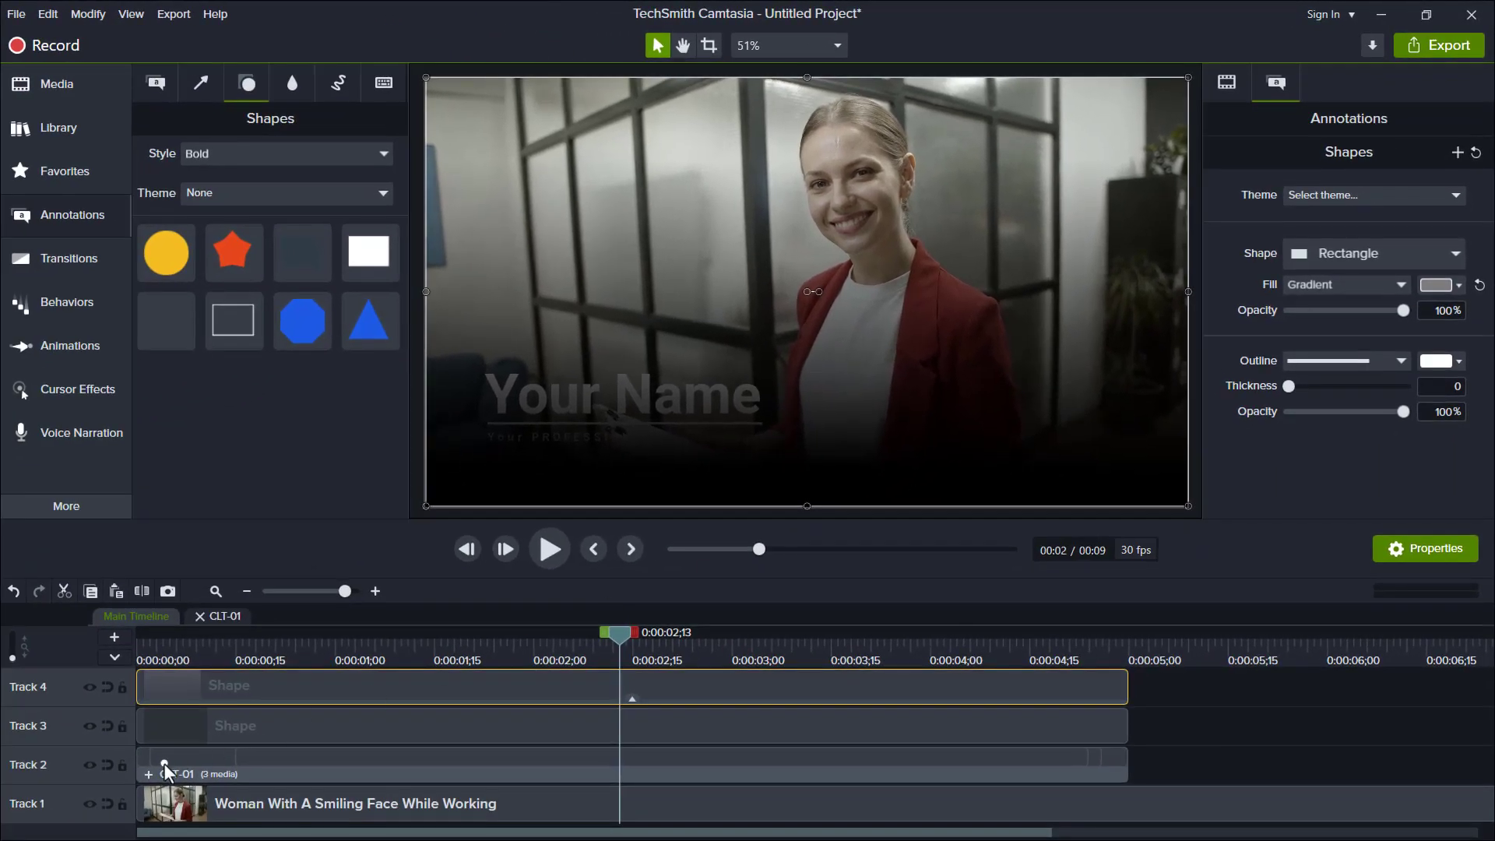
# Move the CLT-01 title group to the top track and sample a dark video colour for the backdrop fill.
pyautogui.click(165, 771)
pyautogui.moveTo(61, 775); pyautogui.dragTo(63, 696)
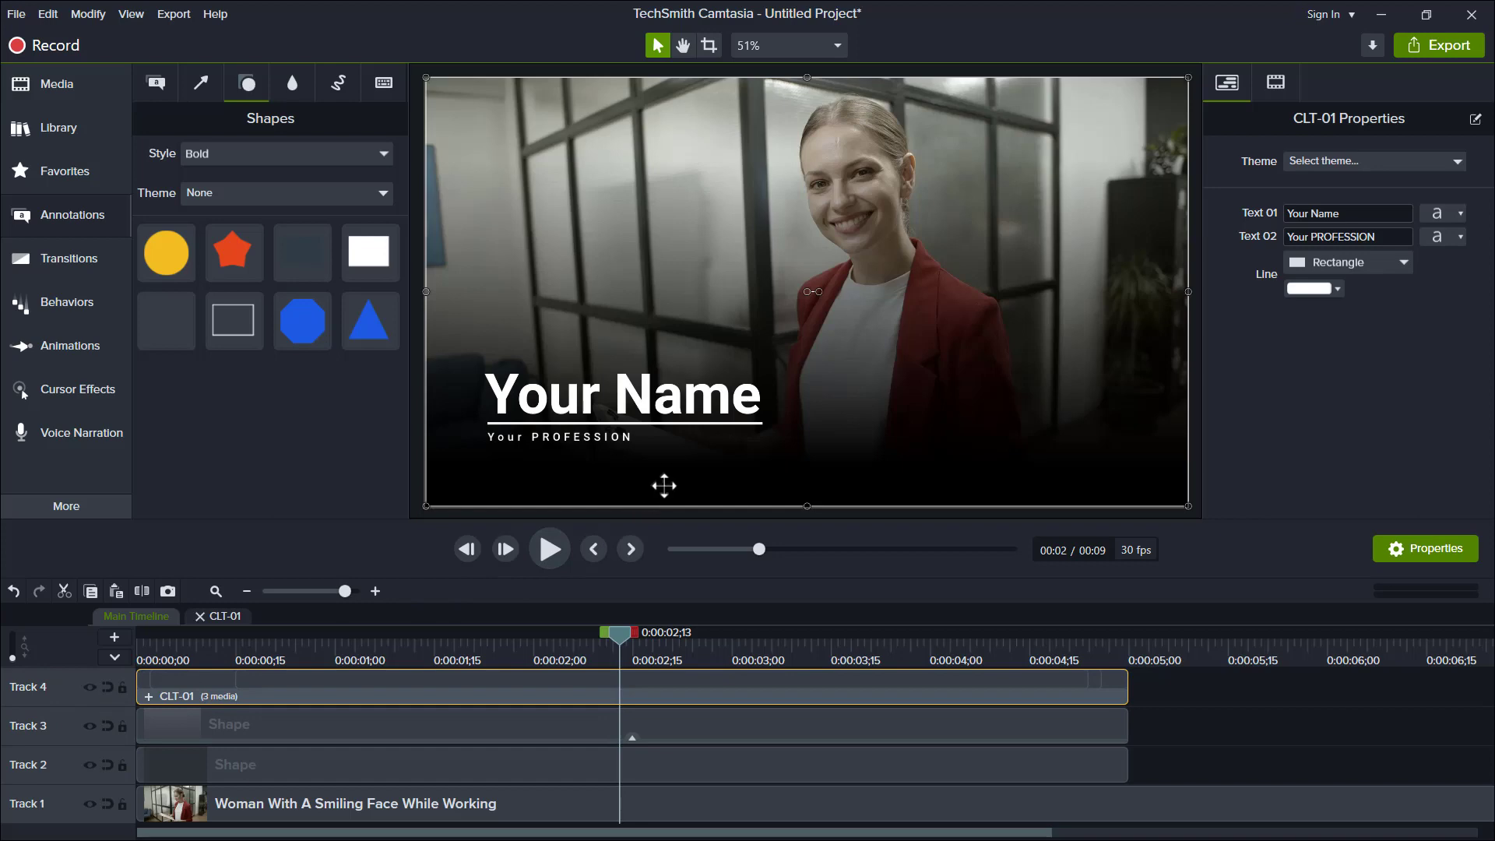
pyautogui.click(467, 759)
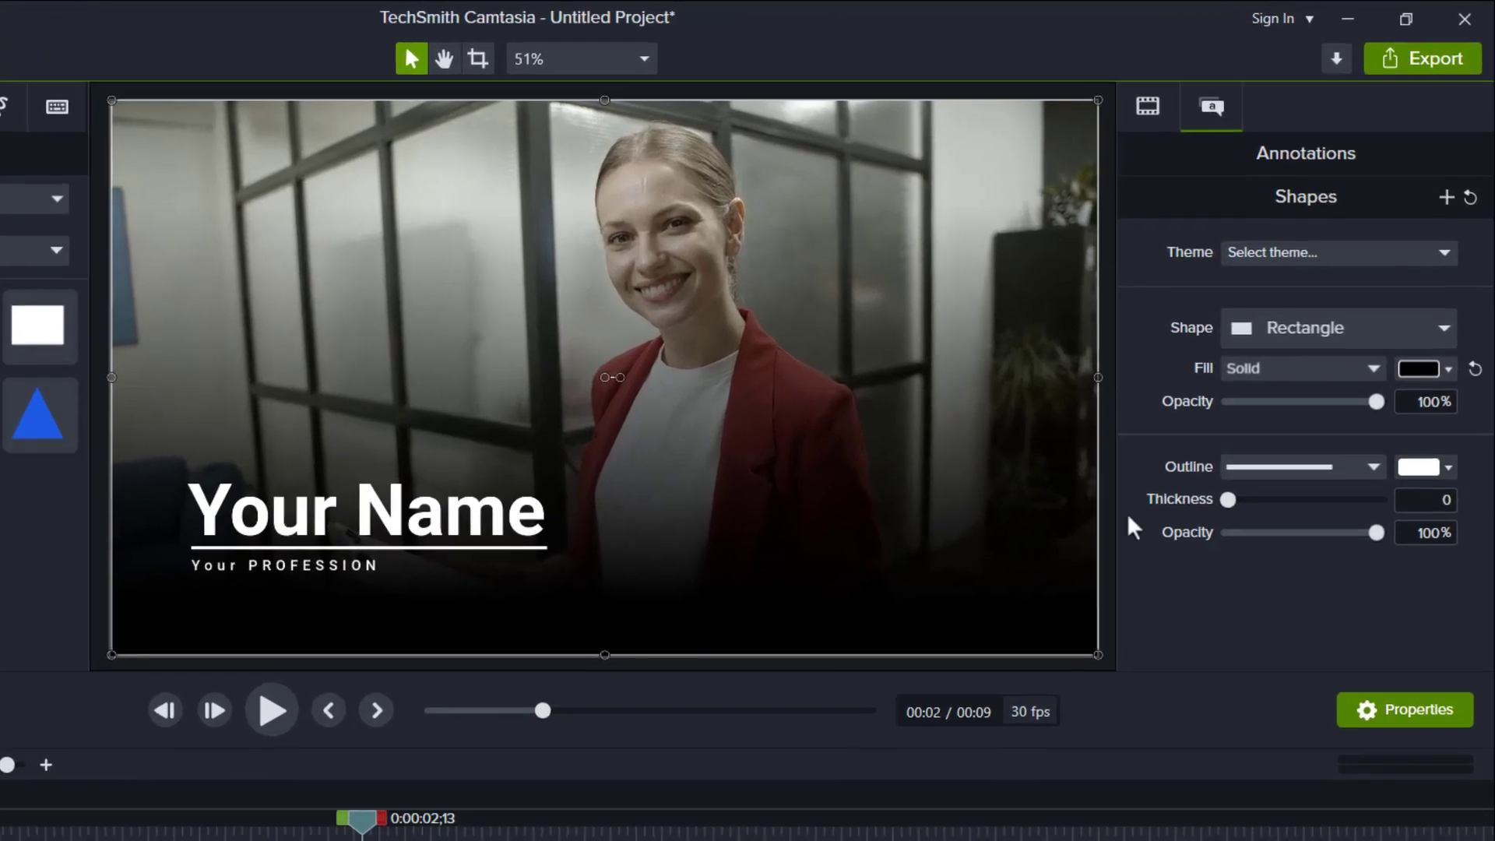
pyautogui.click(1433, 369)
pyautogui.moveTo(1296, 606)
pyautogui.mouseDown()
pyautogui.moveTo(1254, 620)
pyautogui.moveTo(1298, 616)
pyautogui.moveTo(1281, 619)
pyautogui.mouseUp()
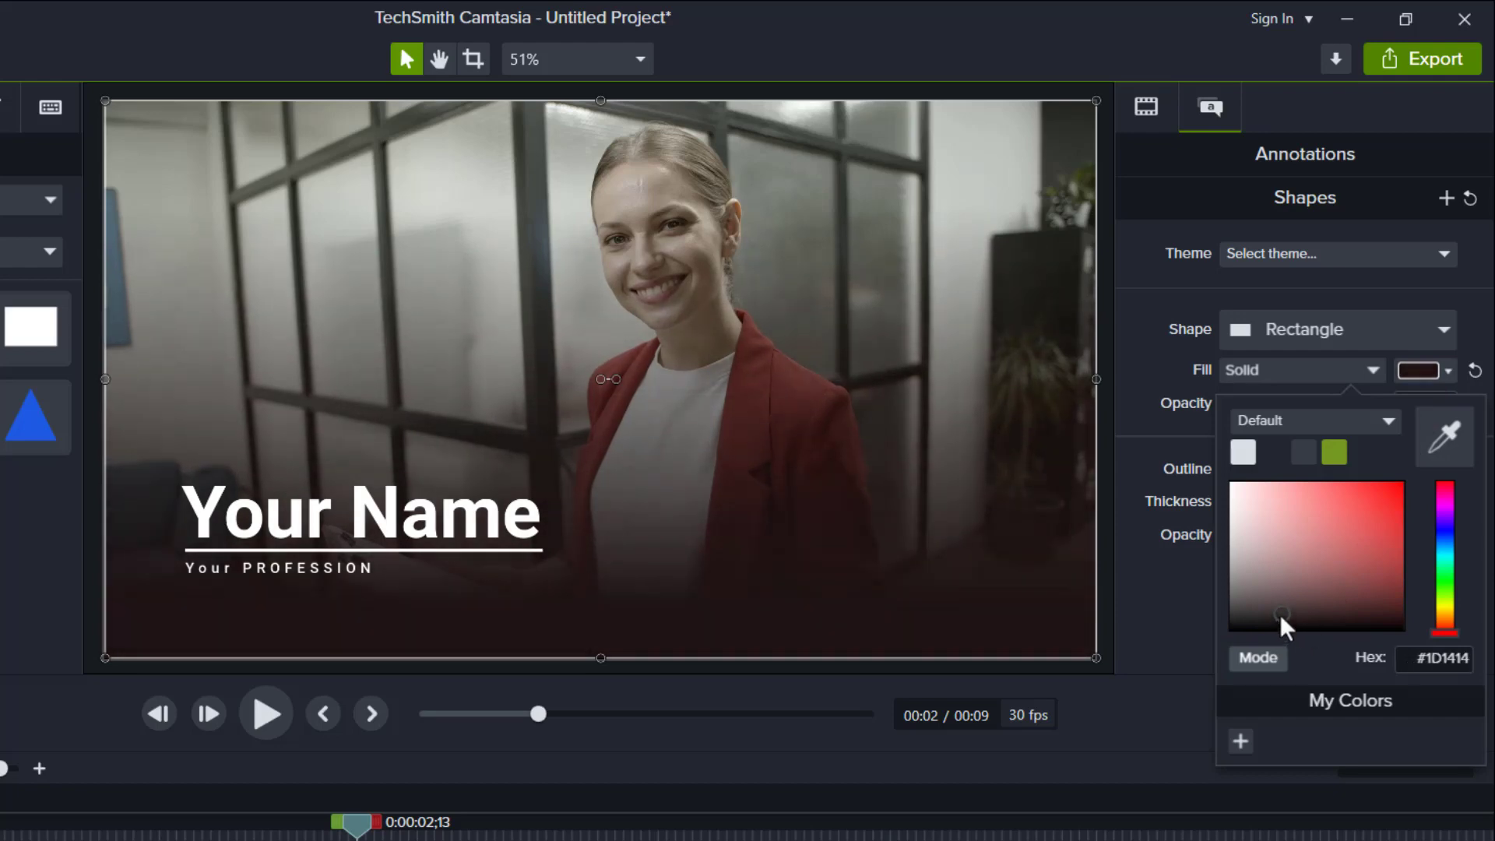
pyautogui.click(1447, 440)
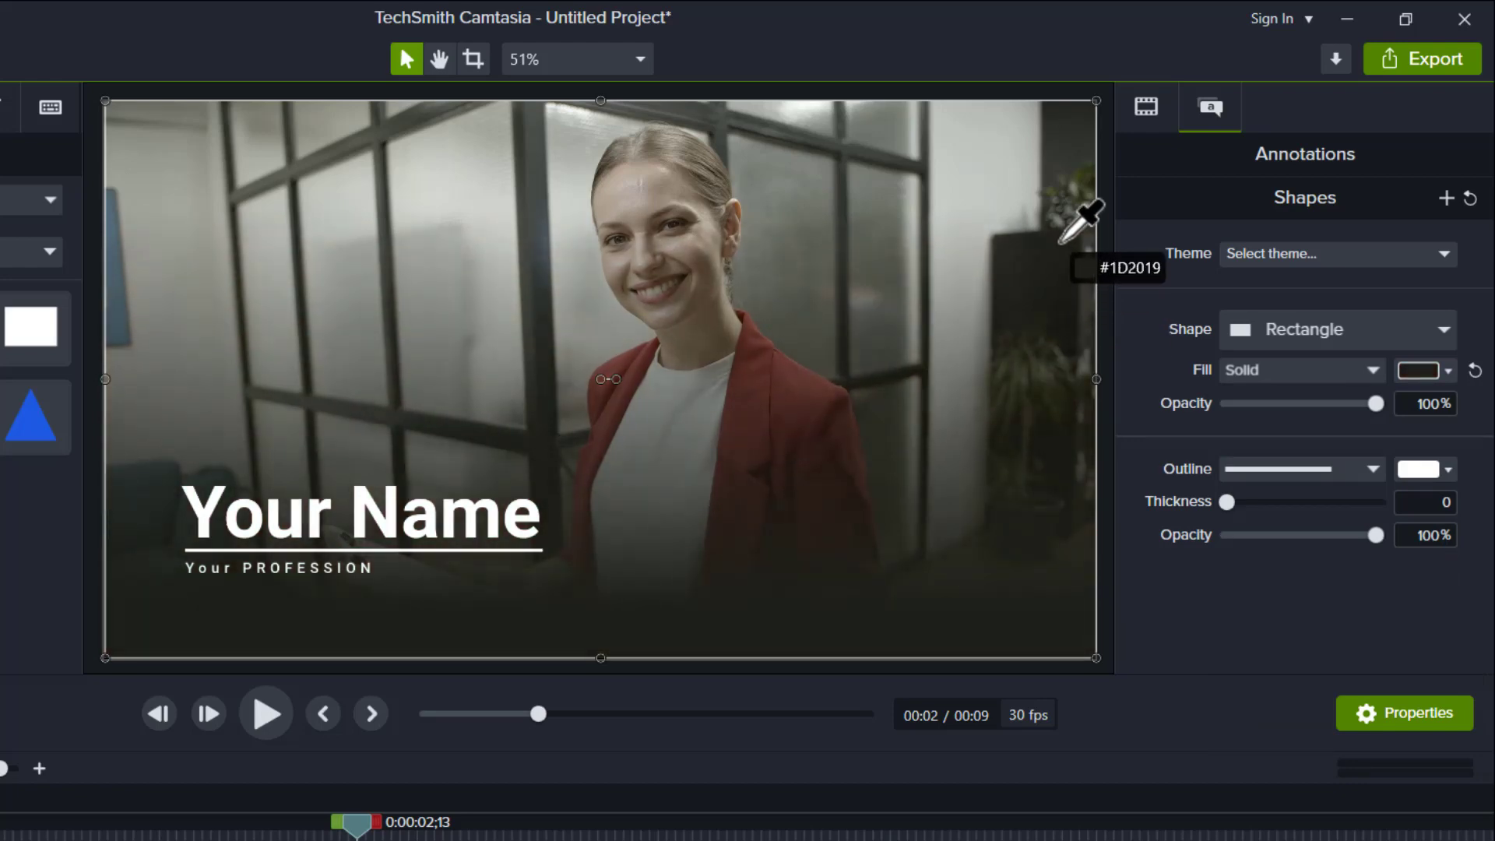
pyautogui.click(1046, 234)
# Darken the backdrop fill to #161814 and set its opacity to 96%.
pyautogui.click(1418, 370)
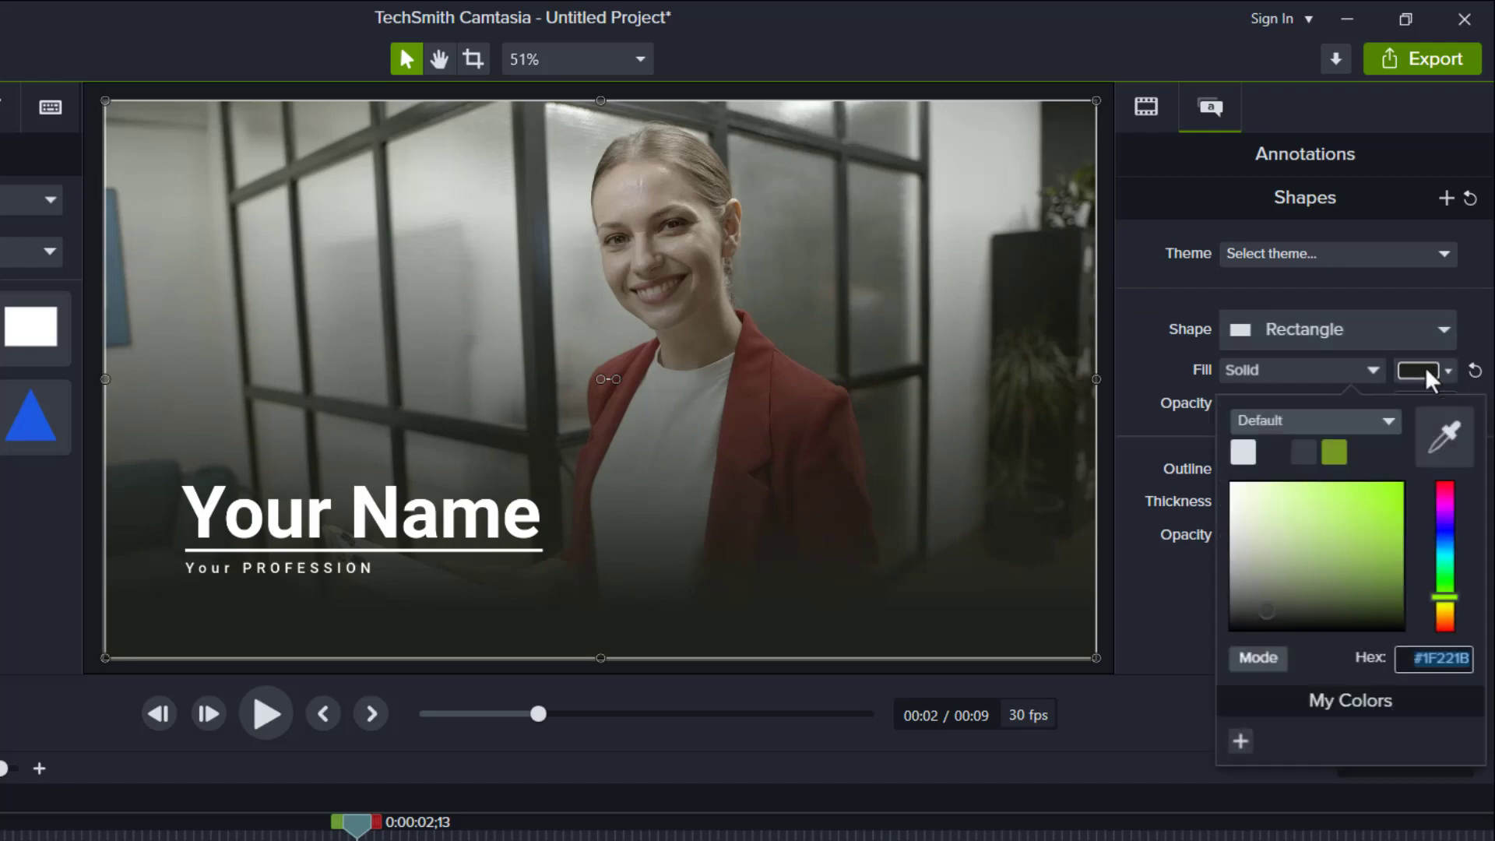
pyautogui.click(1252, 615)
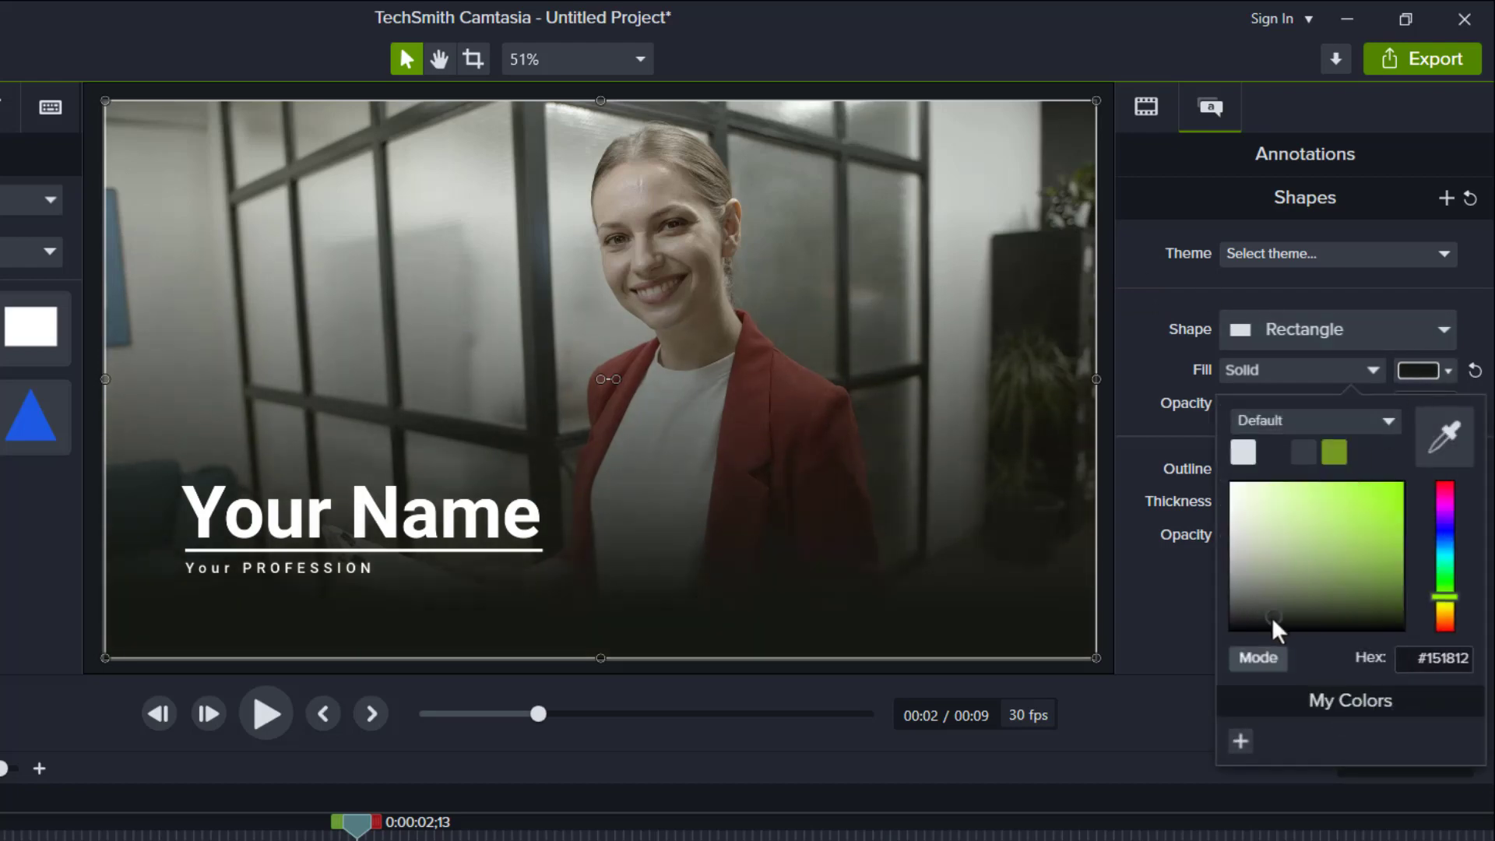
pyautogui.click(1415, 374)
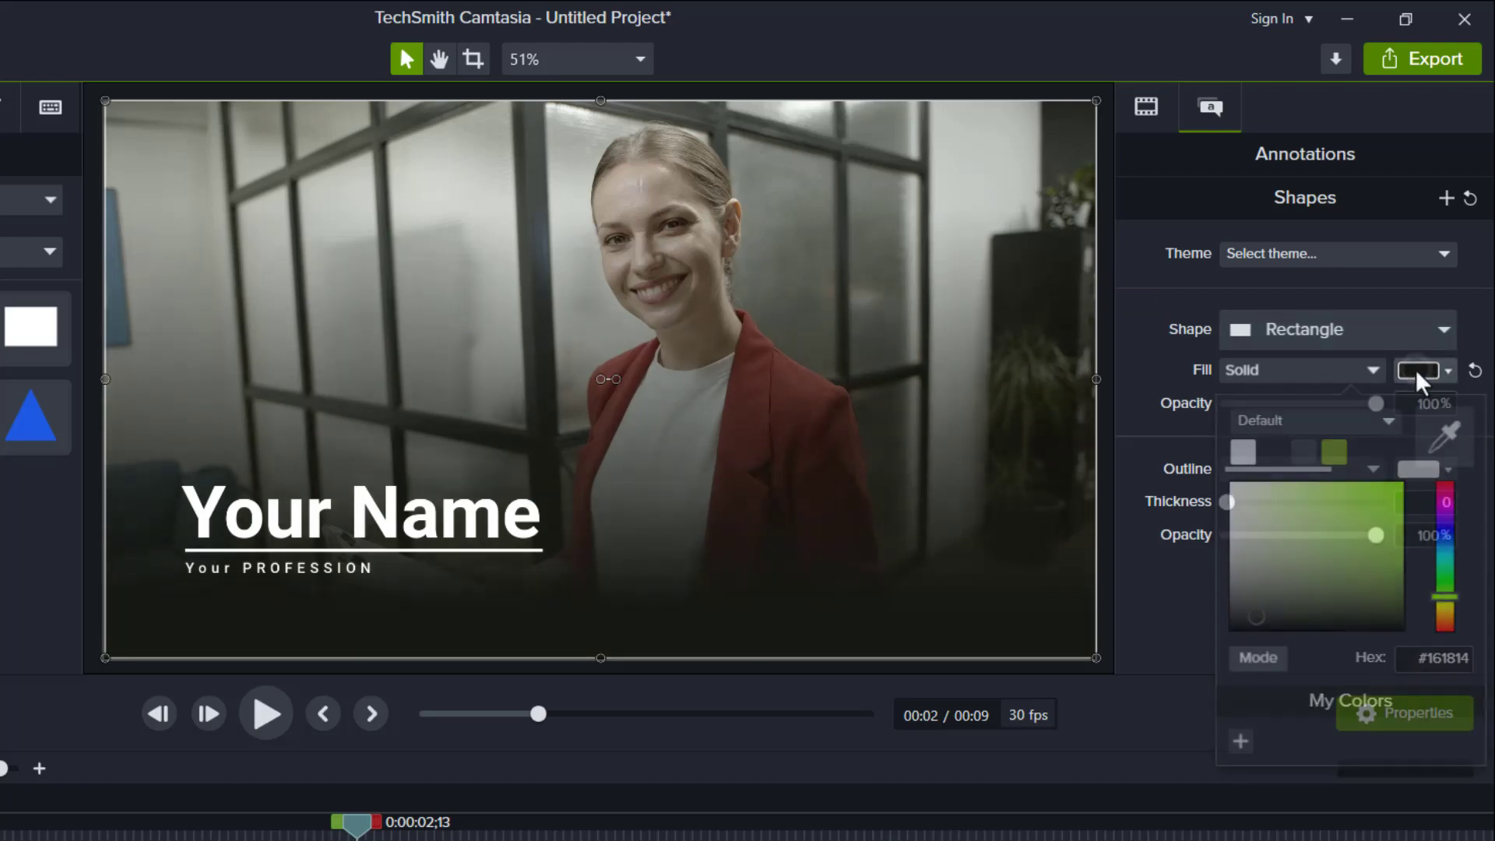
pyautogui.moveTo(1365, 405)
pyautogui.mouseDown()
pyautogui.moveTo(1278, 406)
pyautogui.moveTo(1359, 406)
pyautogui.mouseUp()
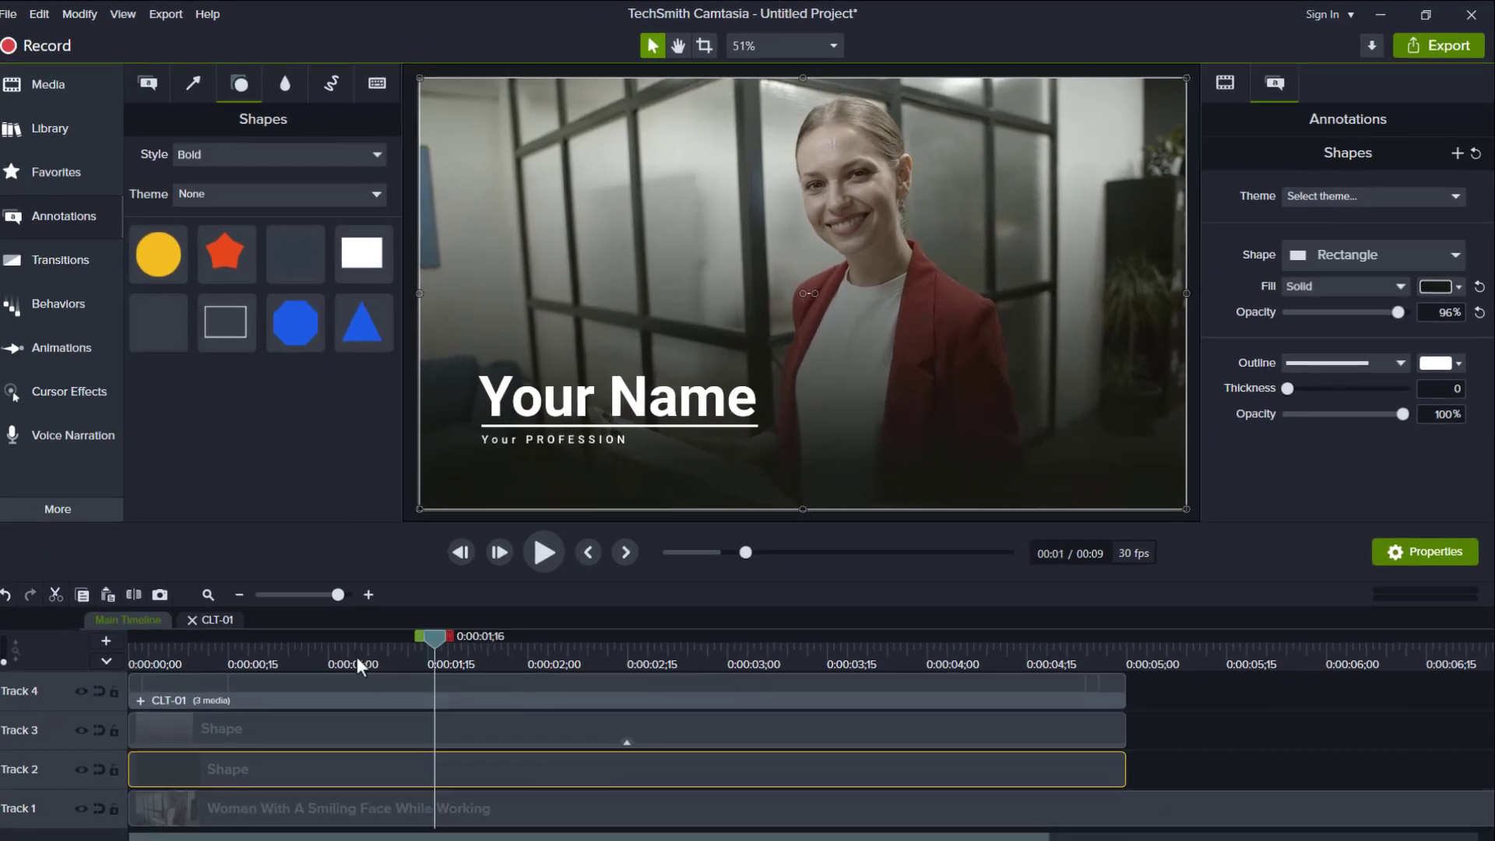
pyautogui.click(97, 694)
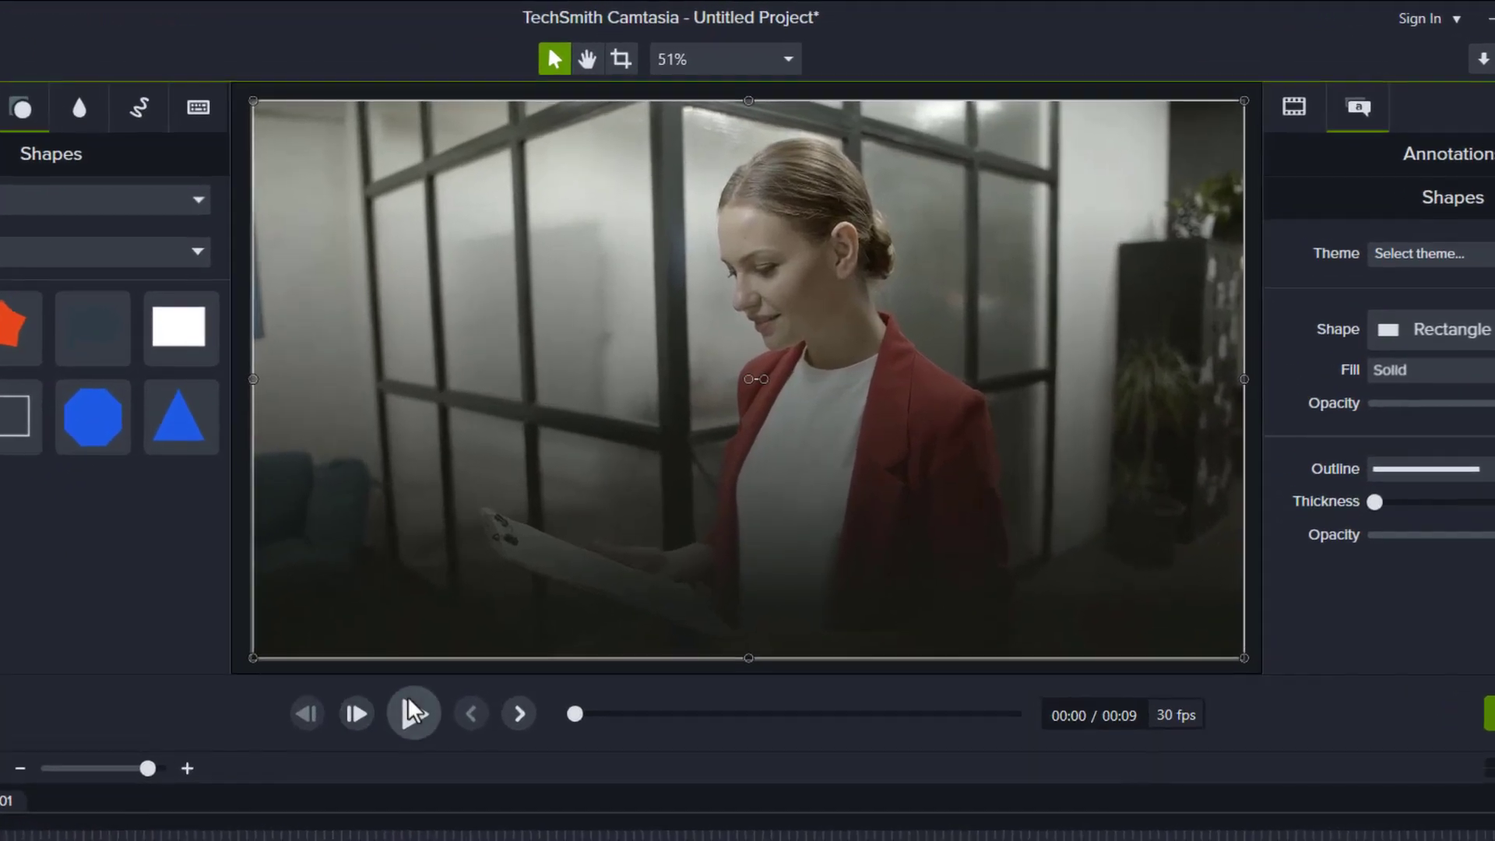
pyautogui.click(473, 642)
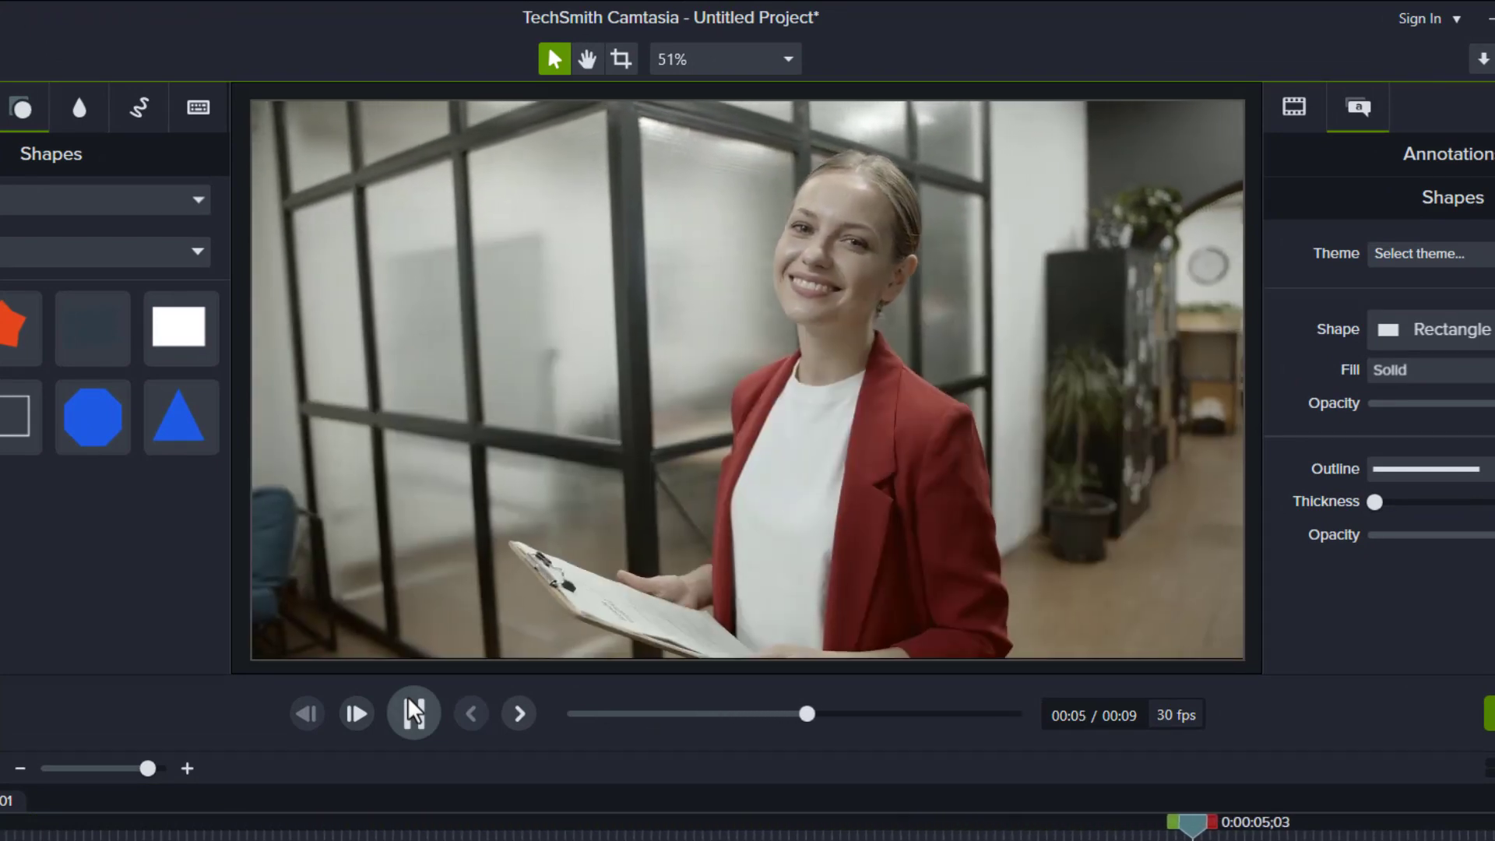
pyautogui.click(408, 696)
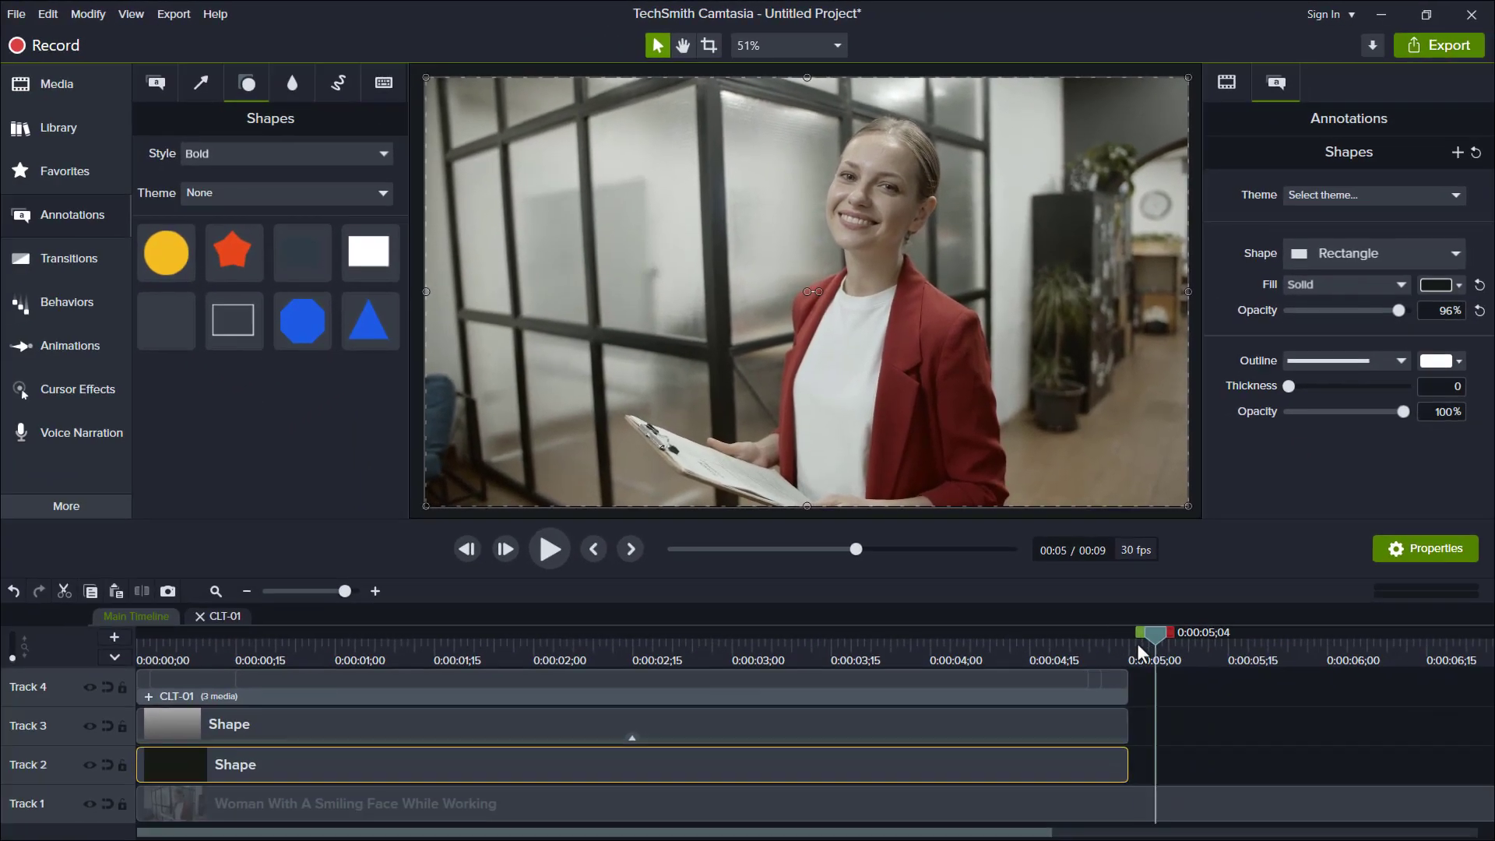
pyautogui.click(1155, 804)
pyautogui.hotkey('ctrl', 'Home')
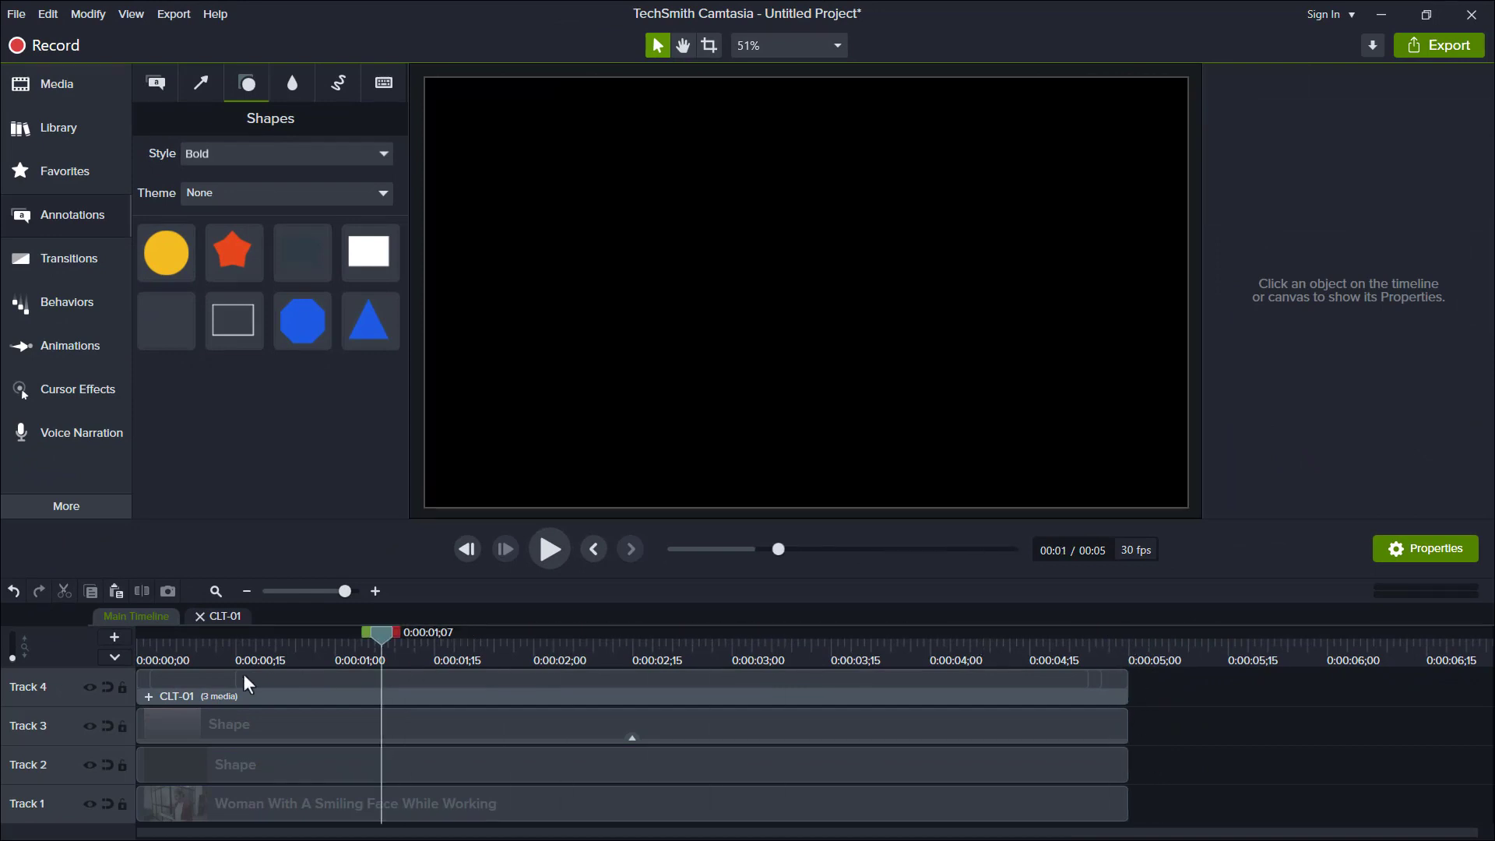
pyautogui.press('space')
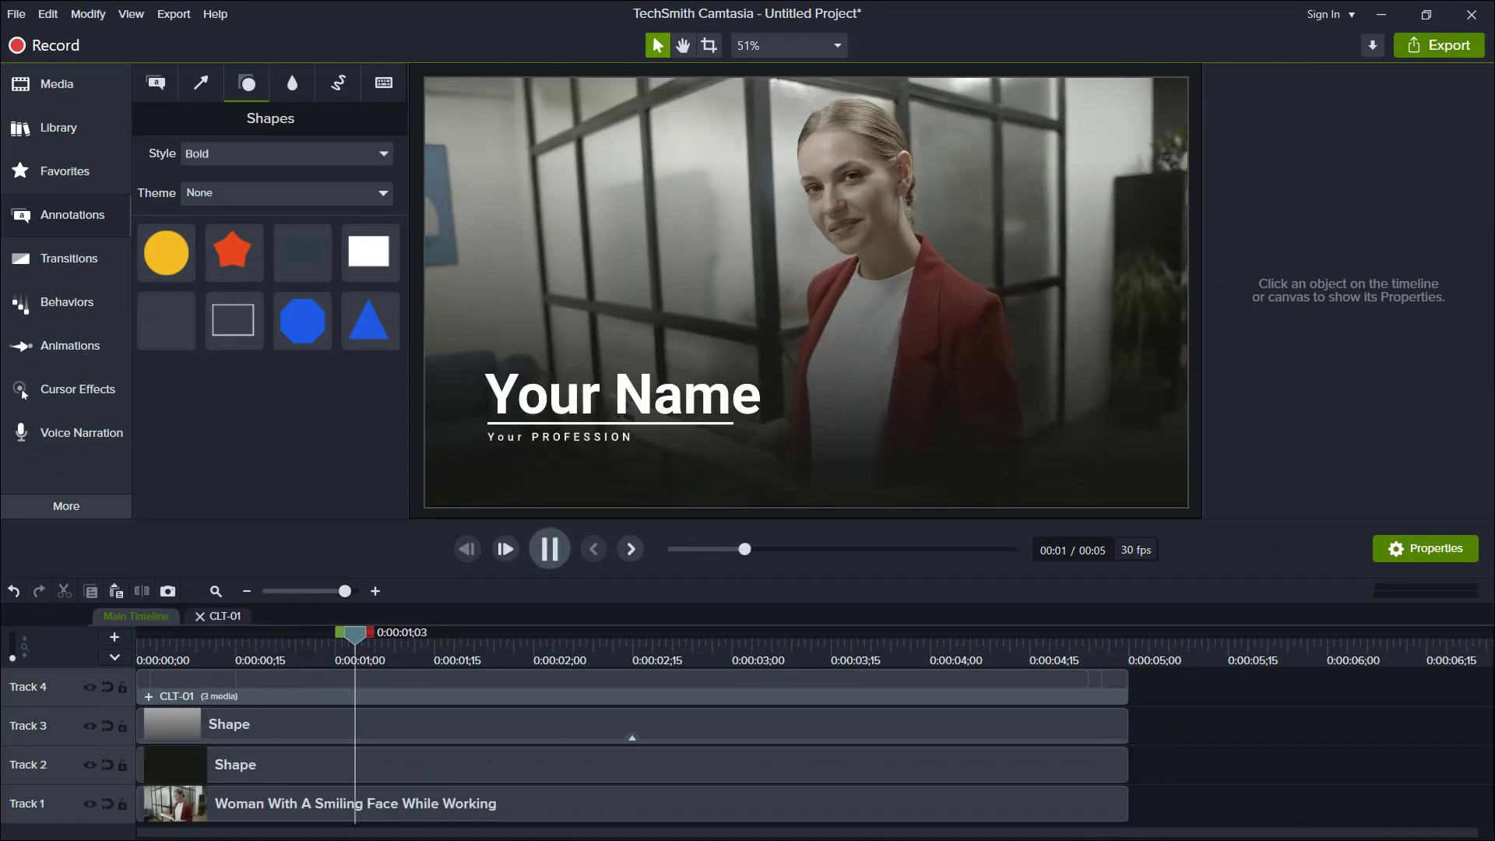